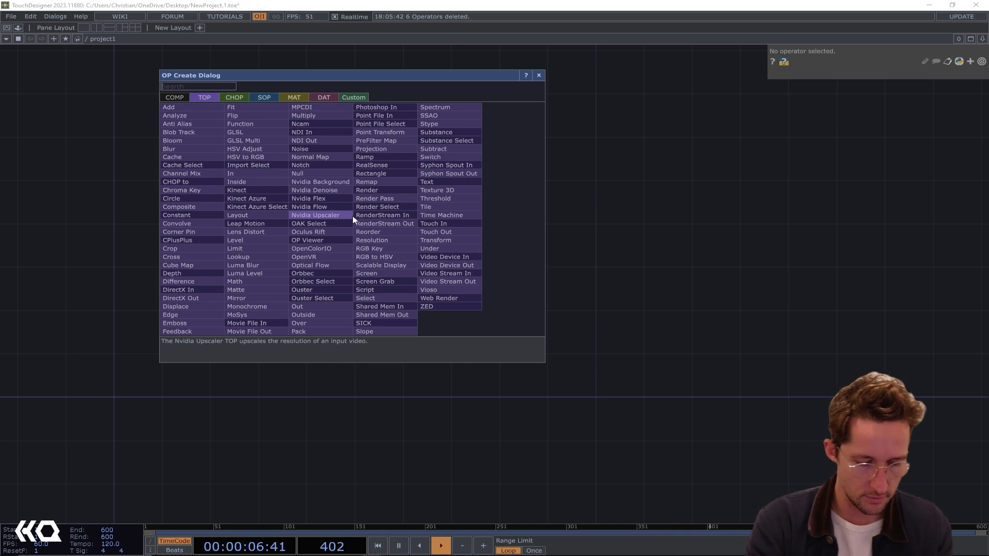
Step: Add a Sphere SOP to the empty project network
text(sphe)
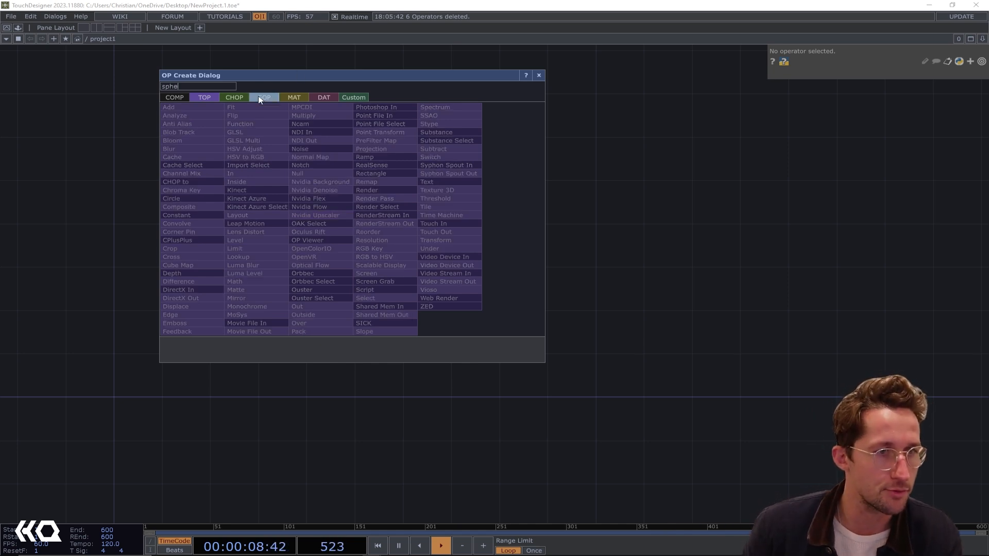
click(258, 97)
click(364, 141)
click(326, 237)
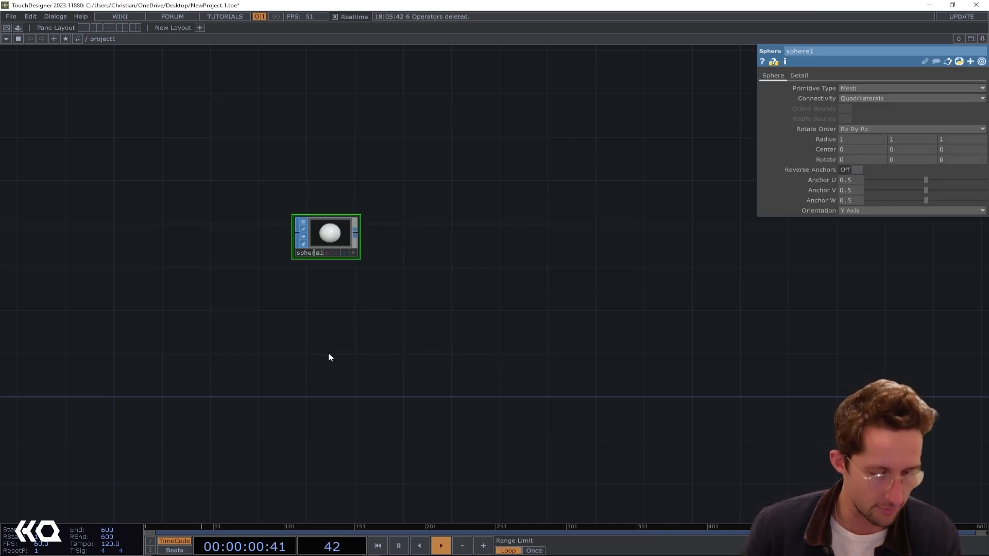
Step: Add a Box SOP below the sphere and a Torus SOP below the box
key(Tab)
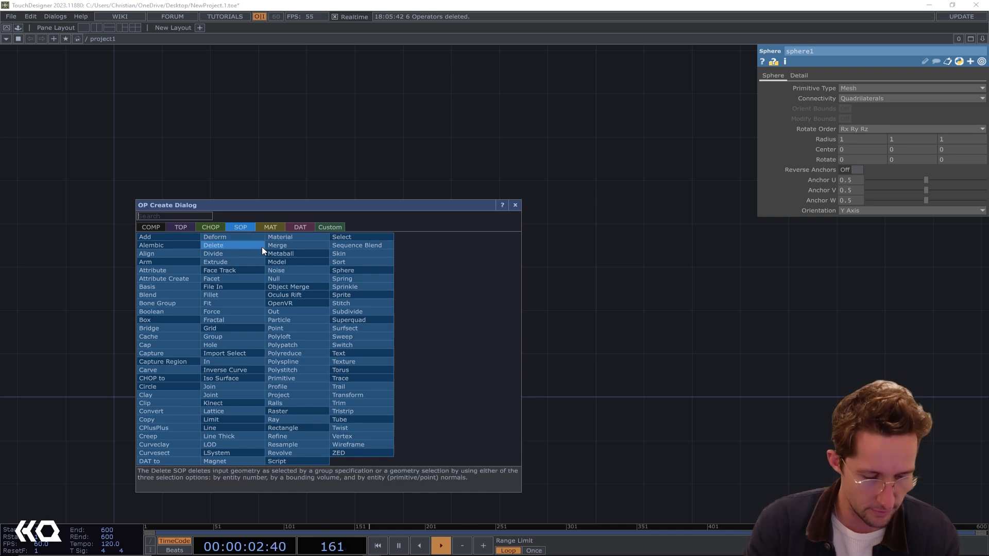
click(198, 320)
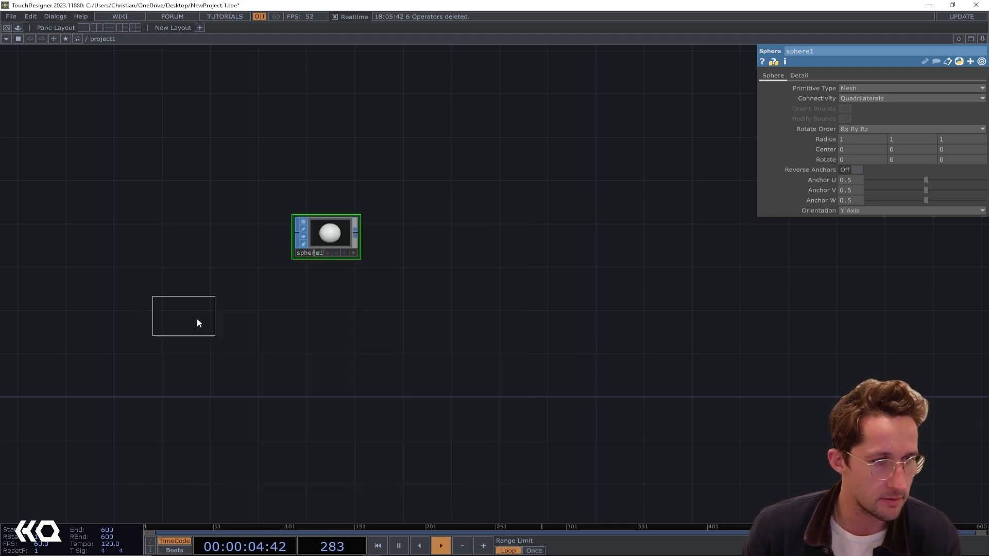
click(342, 332)
key(Tab)
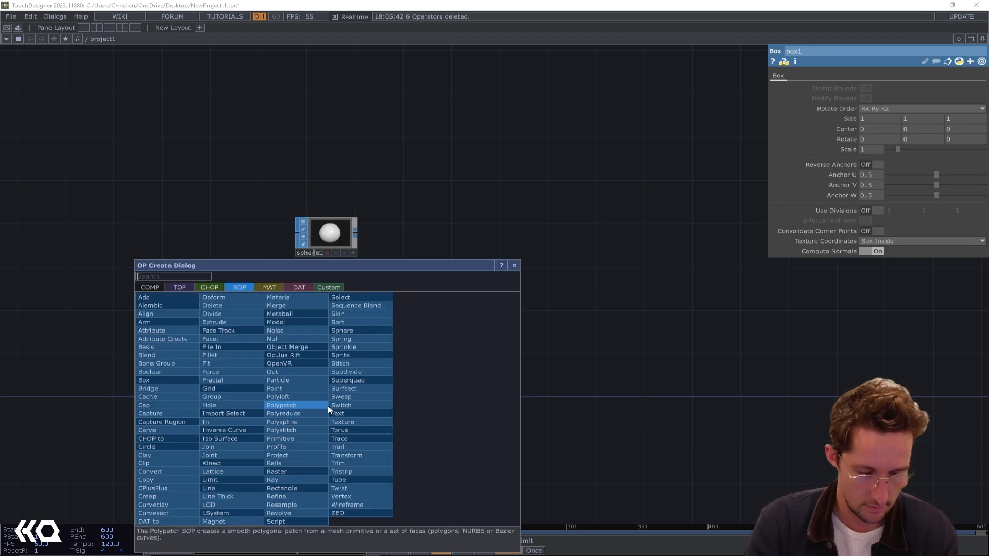
text(tor)
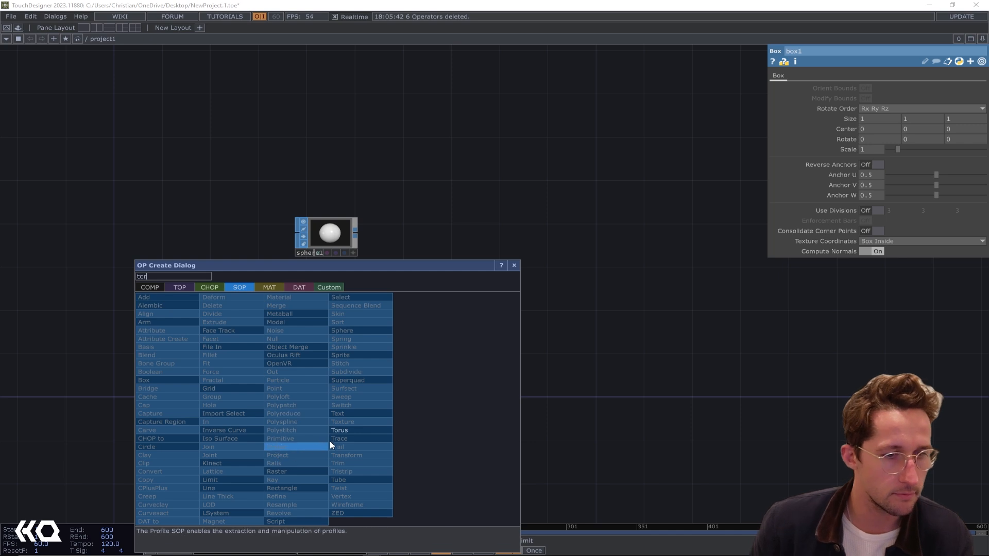
click(339, 430)
click(340, 431)
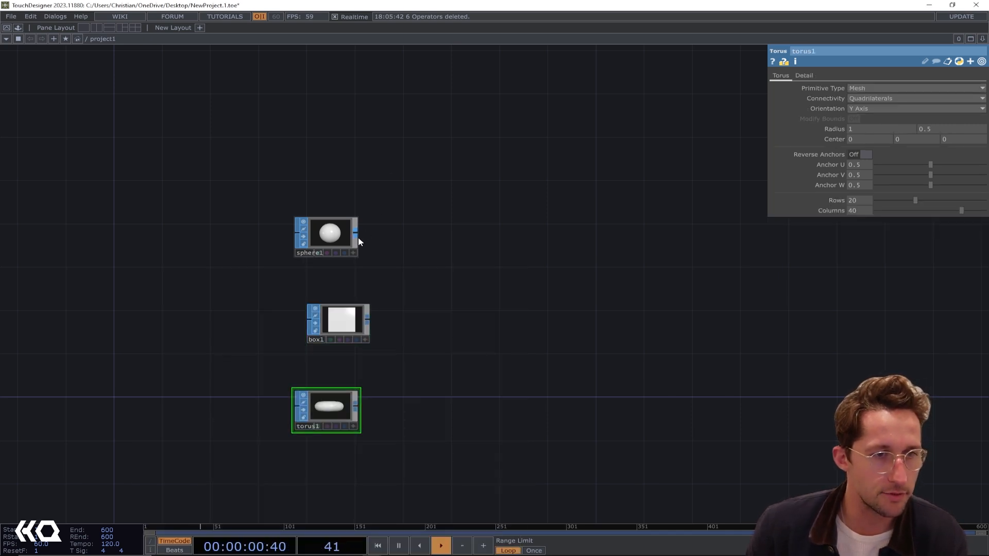
Step: Create Geometry COMPs beside the sphere, box and torus, each wired to its shape
click(424, 234)
click(246, 116)
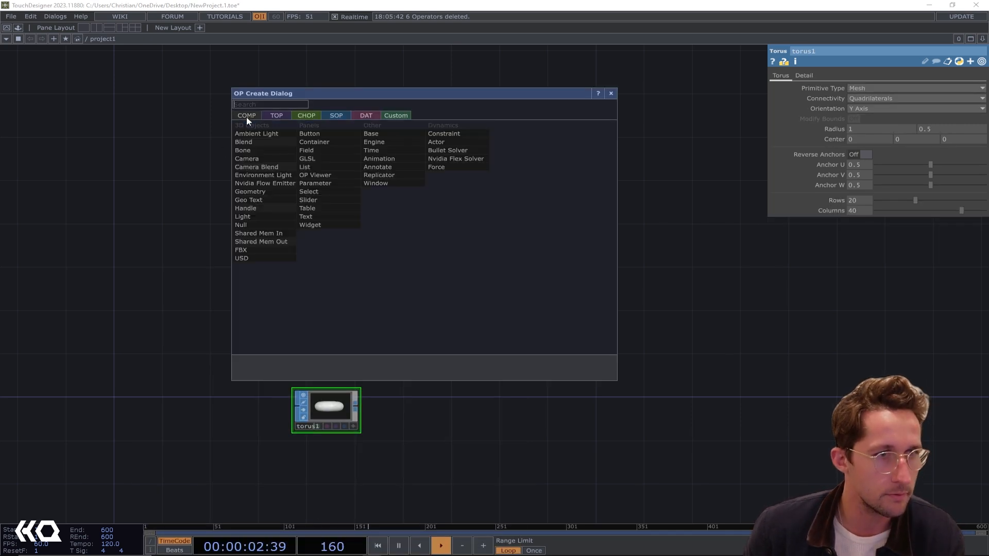
click(257, 191)
click(437, 231)
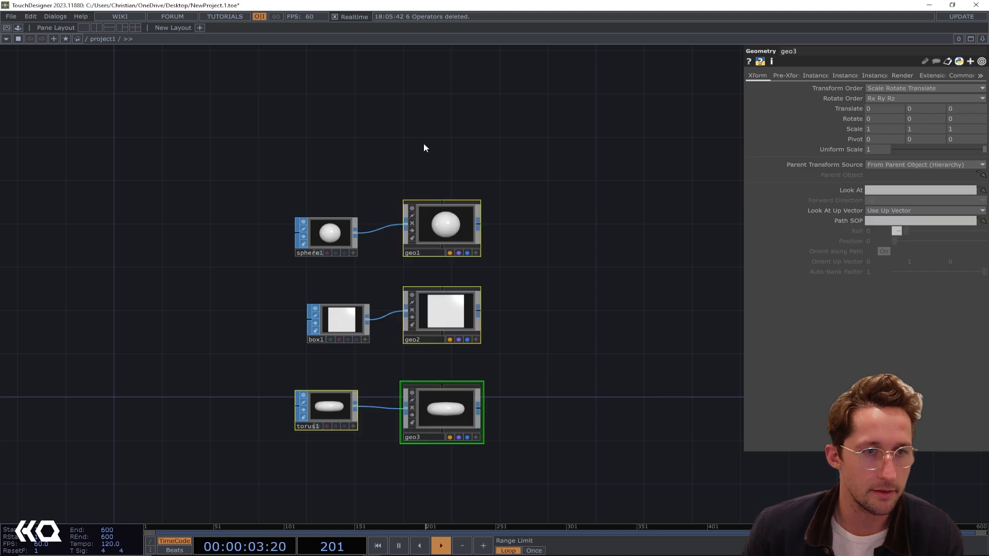
Step: Add a Camera COMP above the sphere's Geometry COMP
key(Tab)
text(cam)
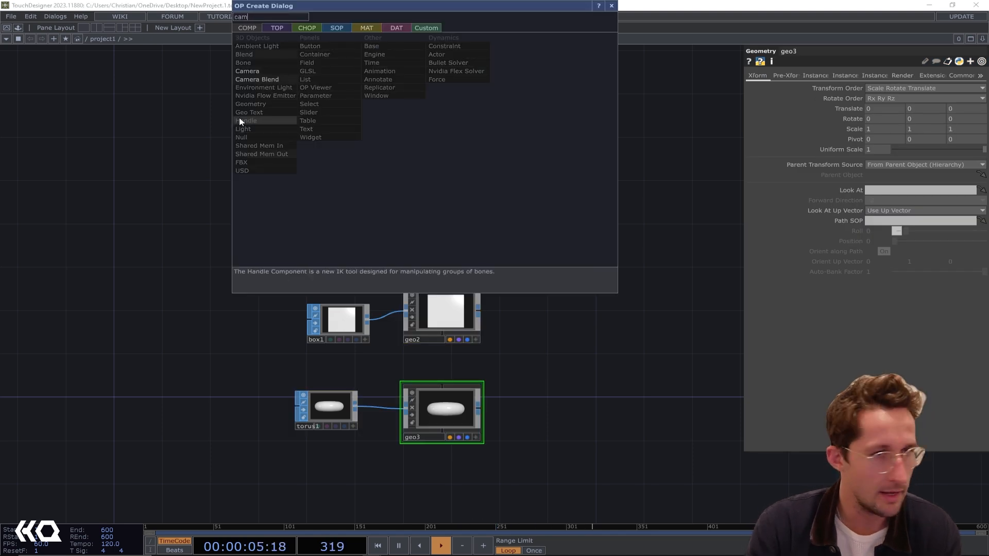
click(252, 72)
click(431, 133)
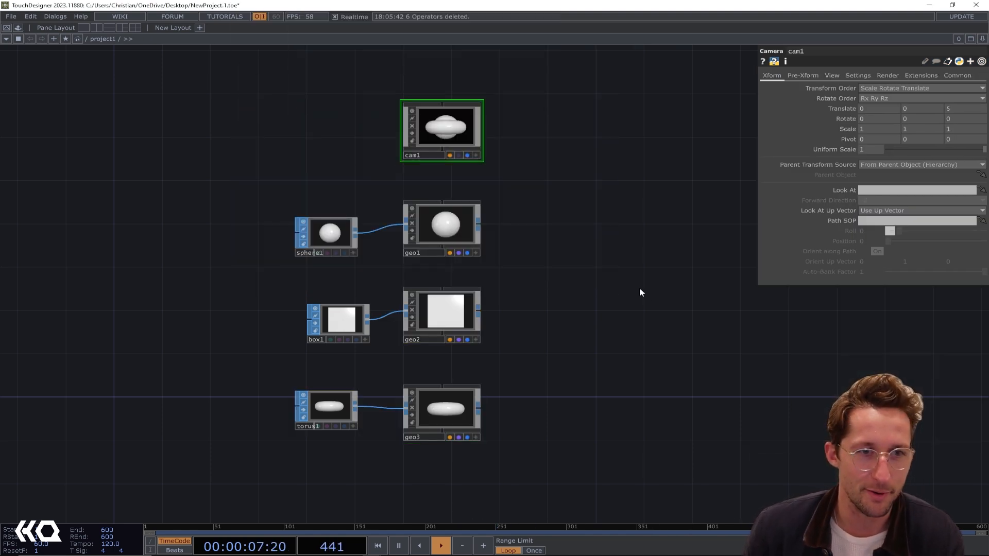
Step: Add a Render TOP to the right of the three Geometry COMPs
key(Tab)
text(ren)
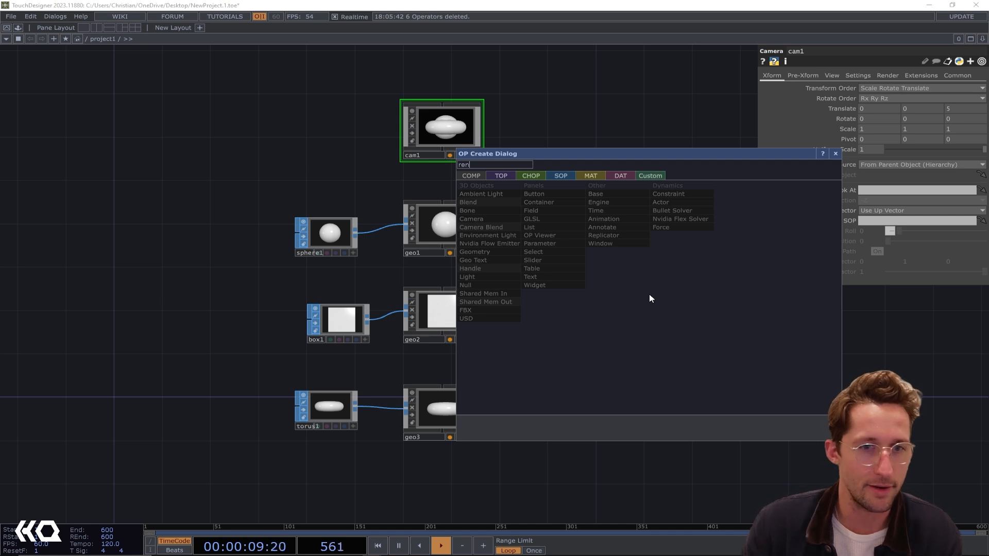
click(500, 176)
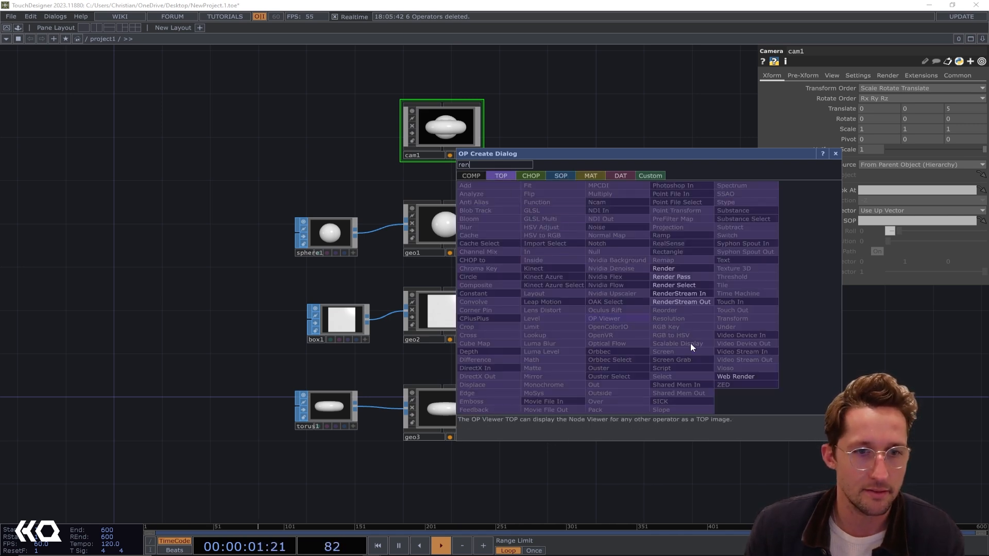
click(684, 264)
click(652, 336)
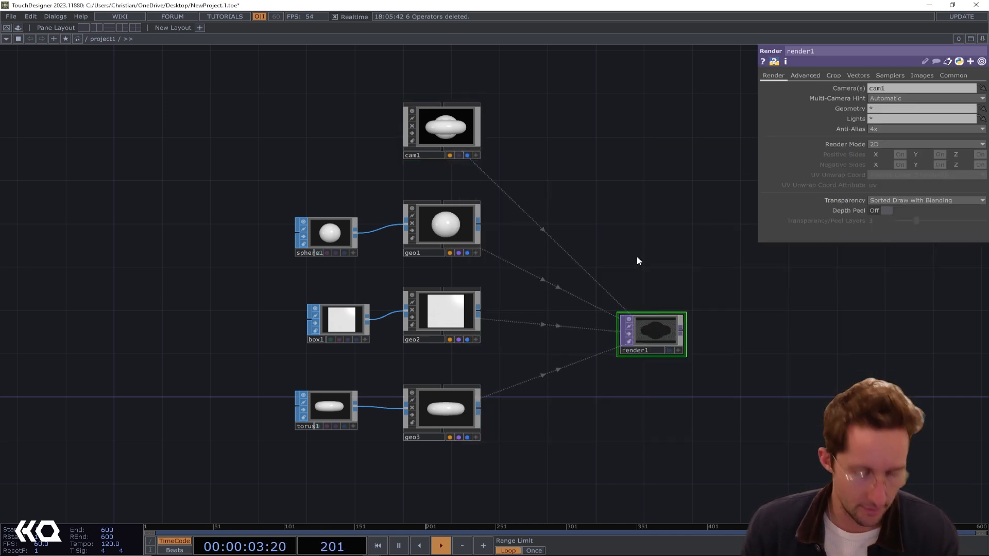
Step: Add a Substance TOP and position it above the Render TOP
key(Tab)
text(sub)
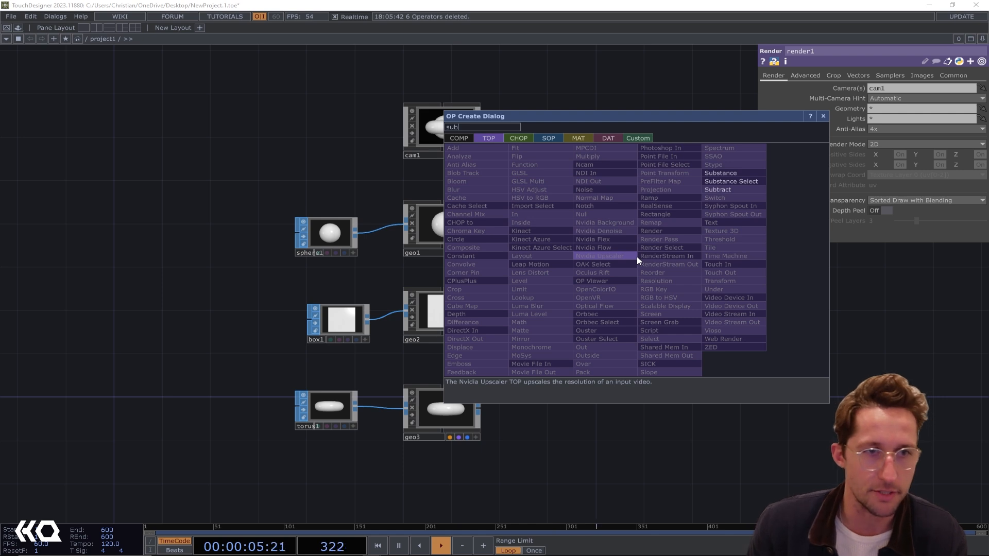
click(721, 174)
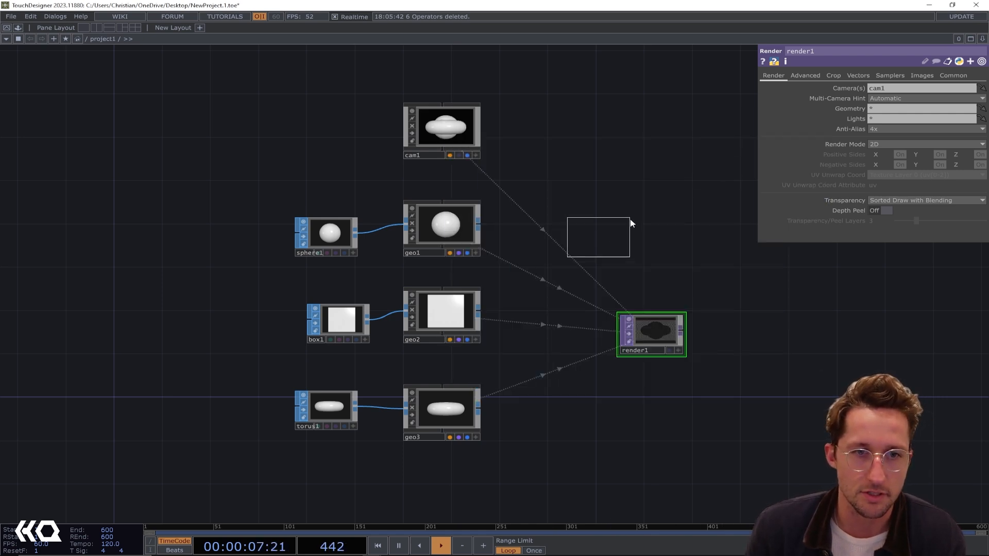
click(644, 226)
drag(644, 226, 645, 160)
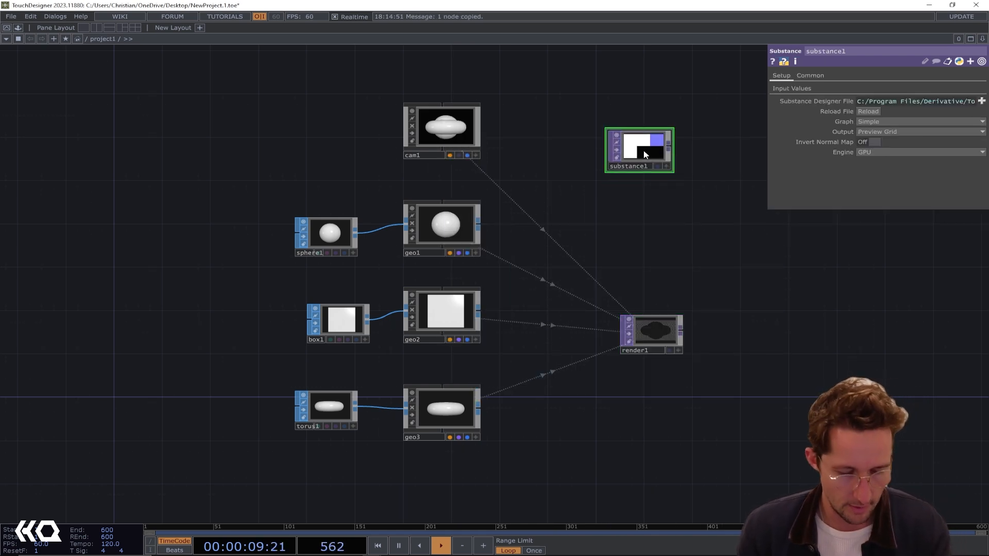
Step: Duplicate the Substance TOP twice and stack the copies beneath the original
key(ctrl+c)
key(ctrl+v)
key(ctrl+v)
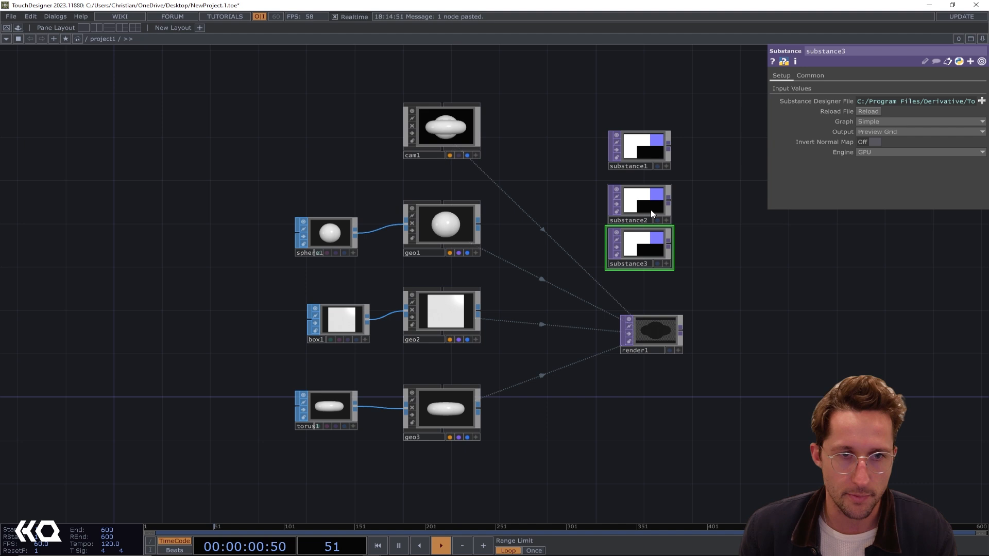
click(638, 148)
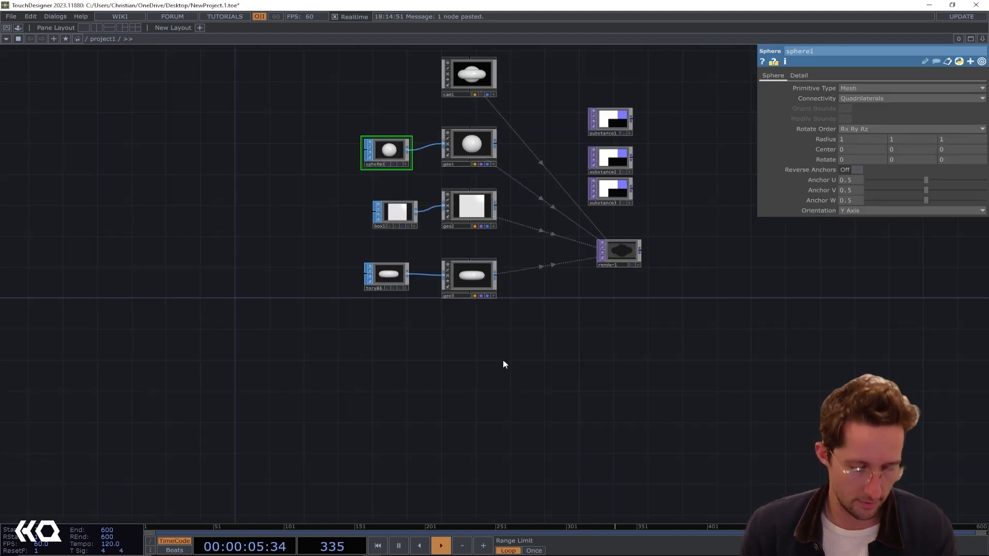
Step: Create a PBR material for each of the three Geometry COMPs and move the Render TOP further up beside them
key(Tab)
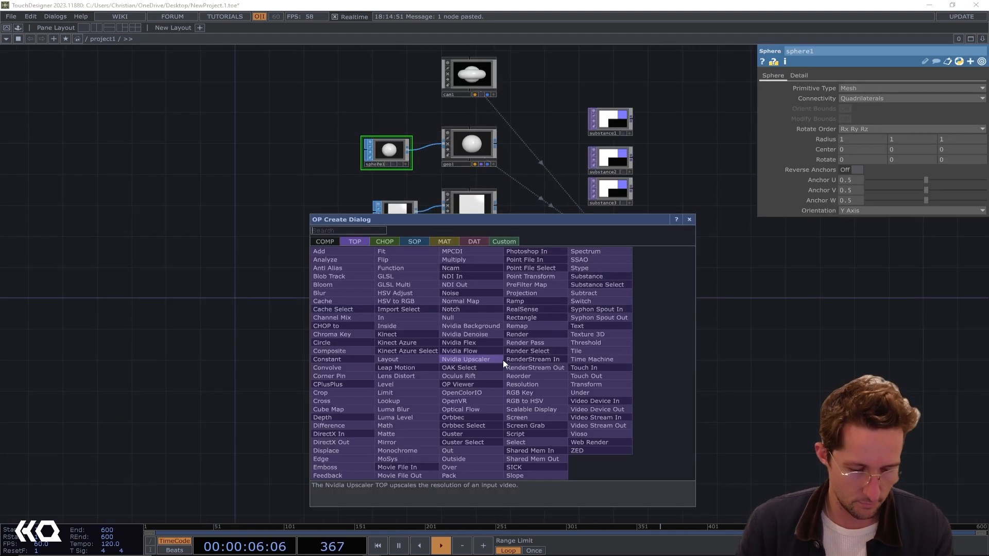
text(pb)
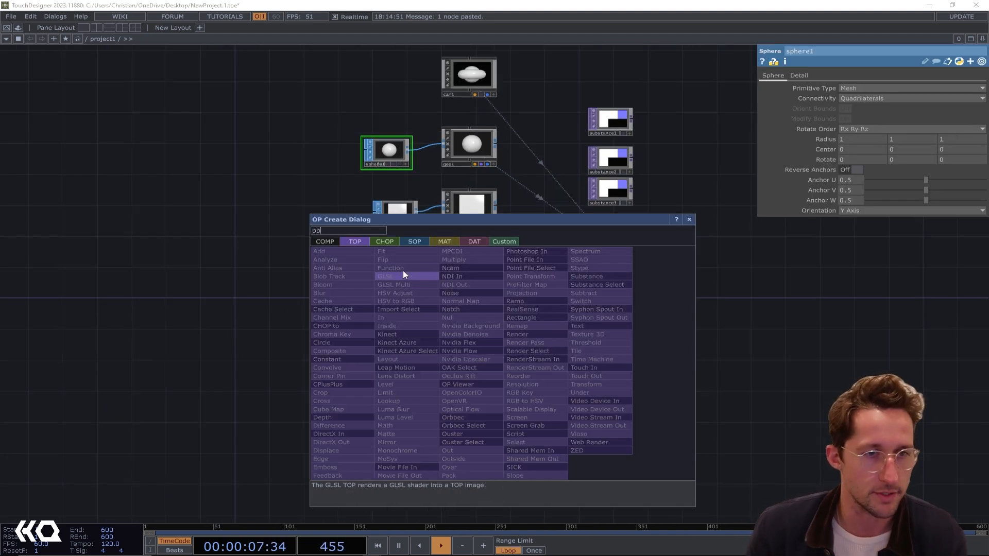
click(444, 242)
click(345, 309)
click(571, 335)
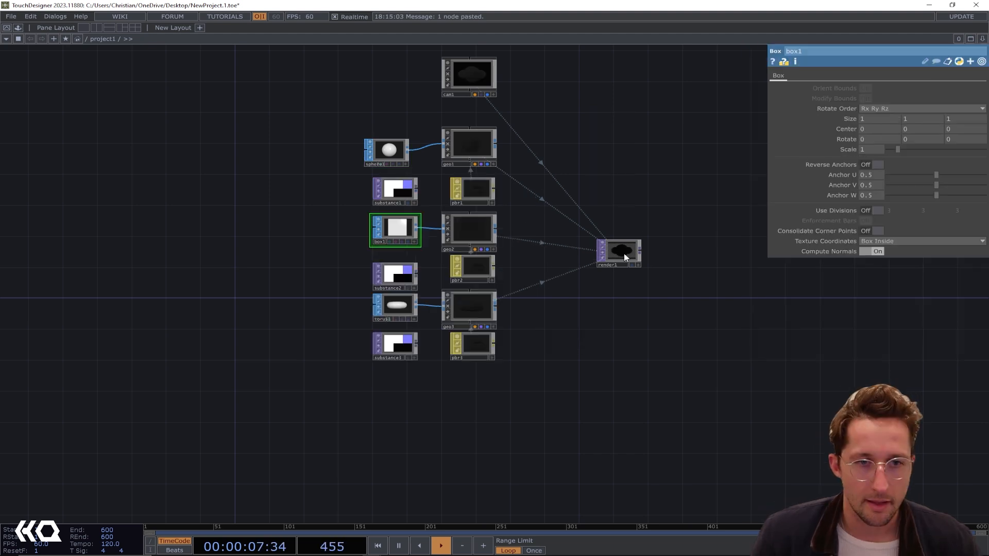
drag(623, 254, 636, 217)
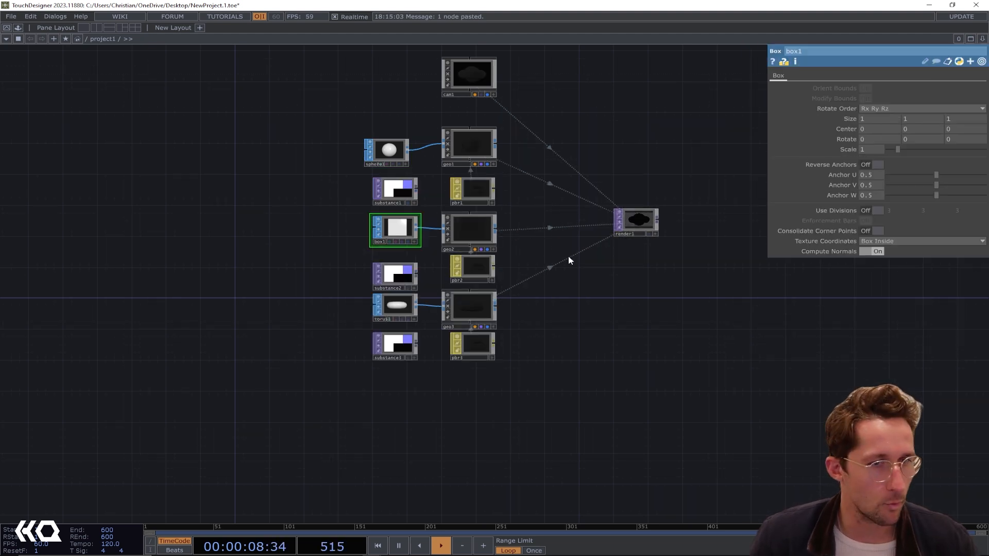
Step: Assign each Substance TOP to the Substance TOP parameter of its neighbouring PBR material
drag(400, 192, 471, 187)
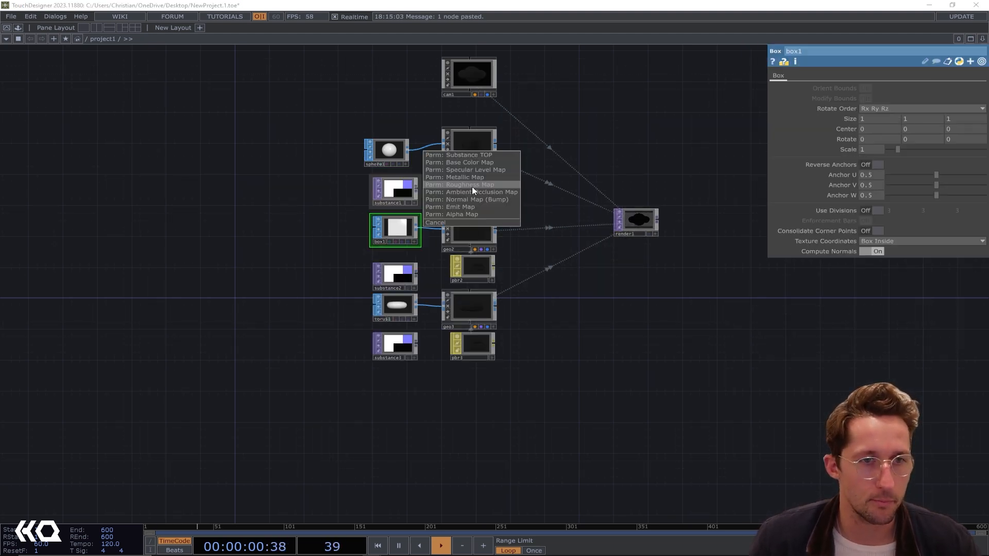
click(462, 155)
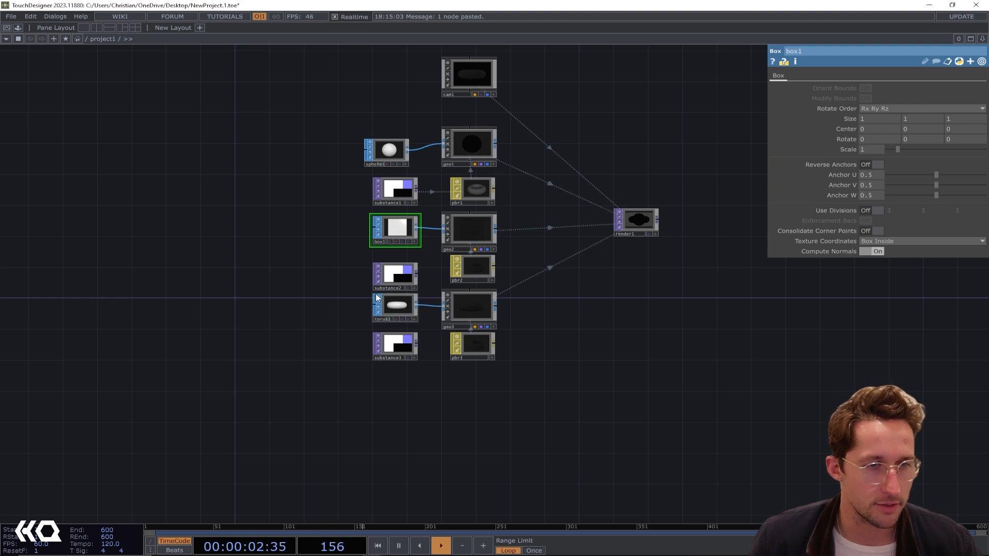
drag(385, 276, 475, 268)
click(475, 236)
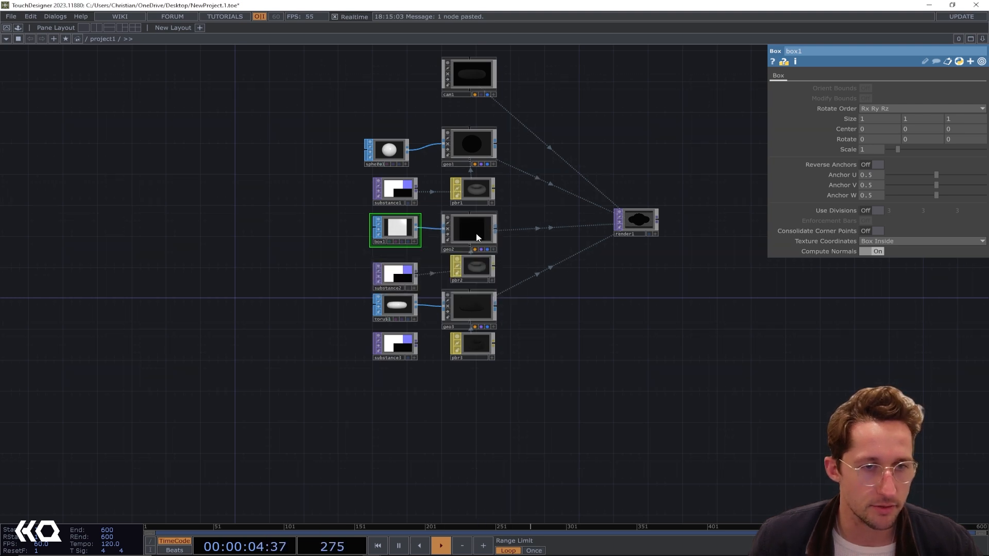
drag(397, 345, 487, 345)
click(490, 310)
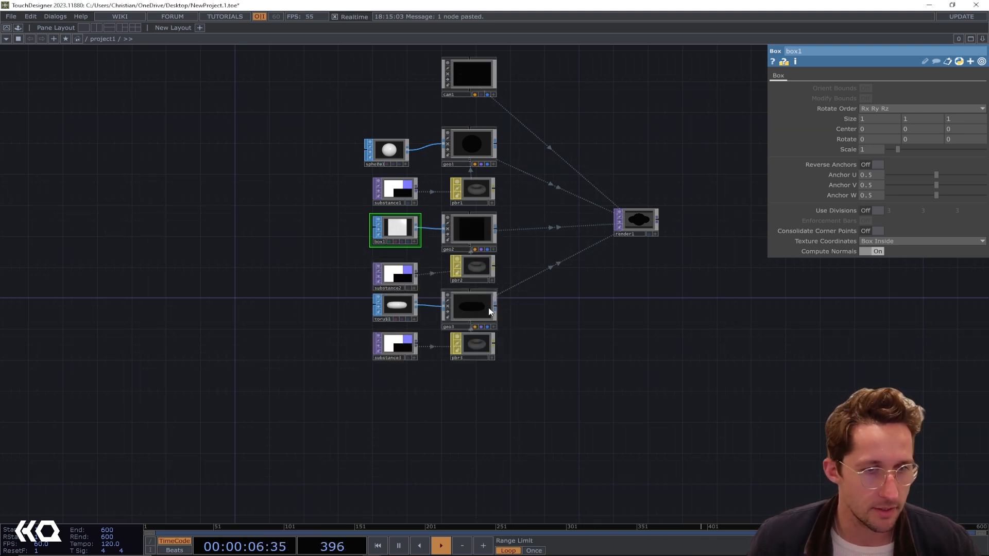
Step: Set the graph of the box's Substance TOP, substance2, to Concrete
drag(518, 181, 515, 213)
click(467, 227)
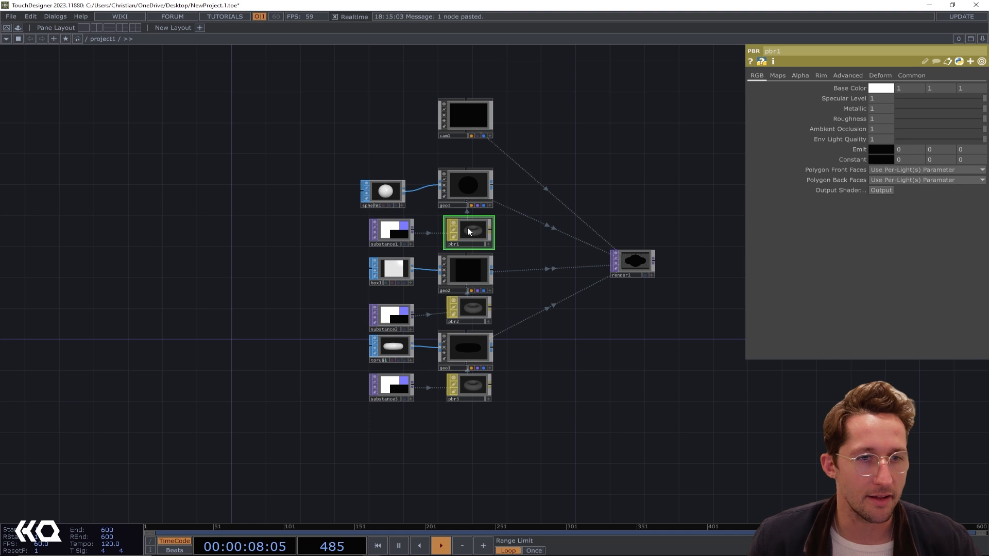
click(381, 227)
scroll(386, 222, up, 4)
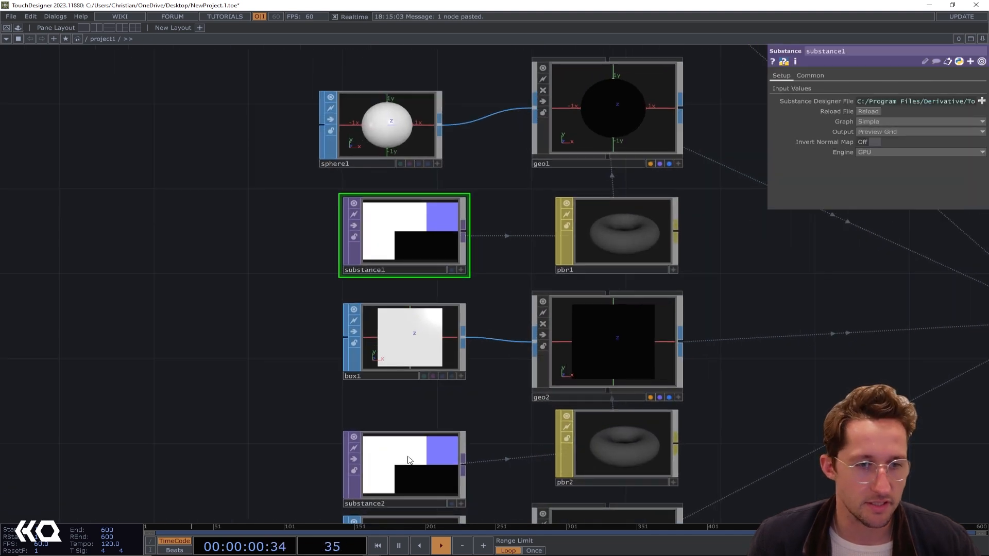
click(410, 460)
click(883, 122)
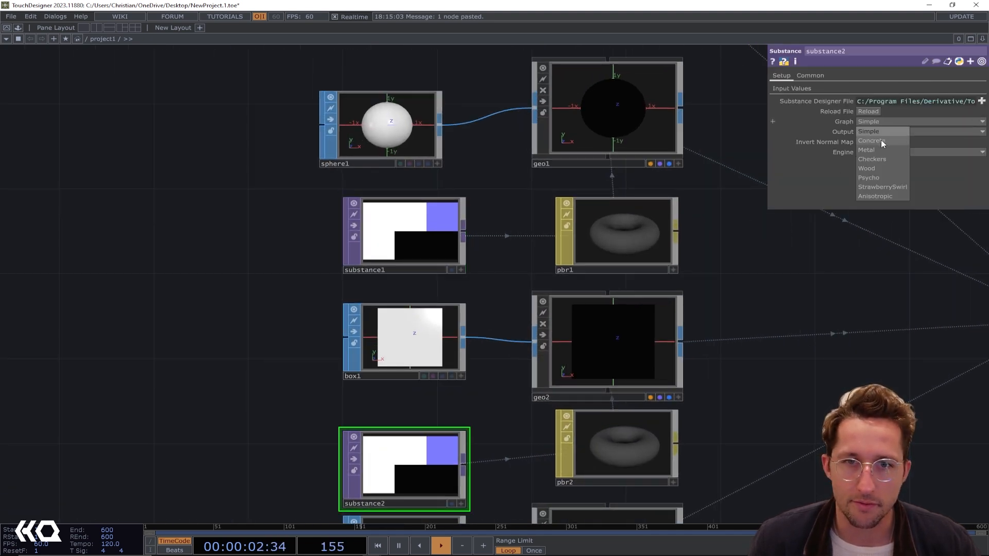
click(880, 140)
Step: Set the graph of the torus's Substance TOP, substance3, to Metal
drag(757, 446, 682, 278)
click(882, 122)
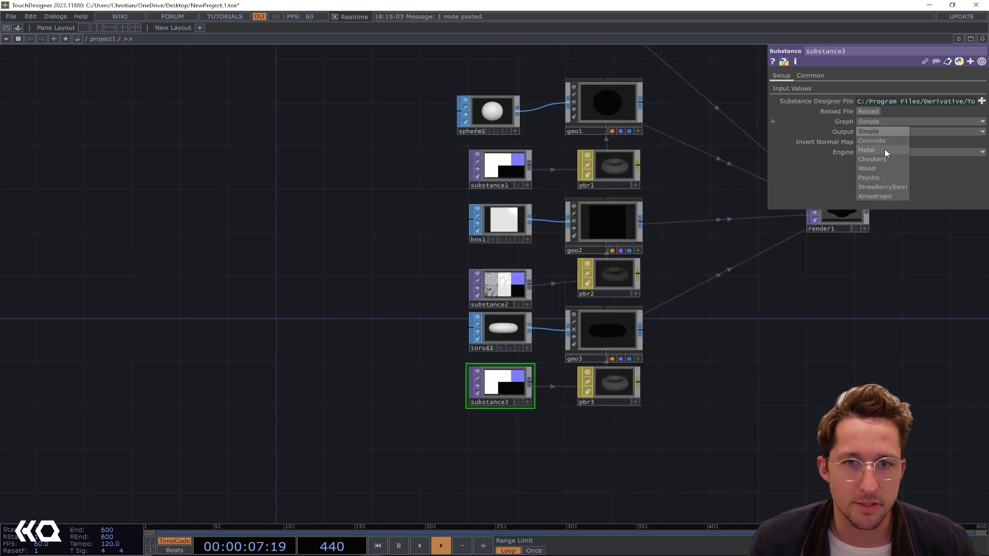
click(884, 150)
Step: Add a Pattern CHOP in the empty network area below the substance3 TOP
drag(686, 258, 518, 319)
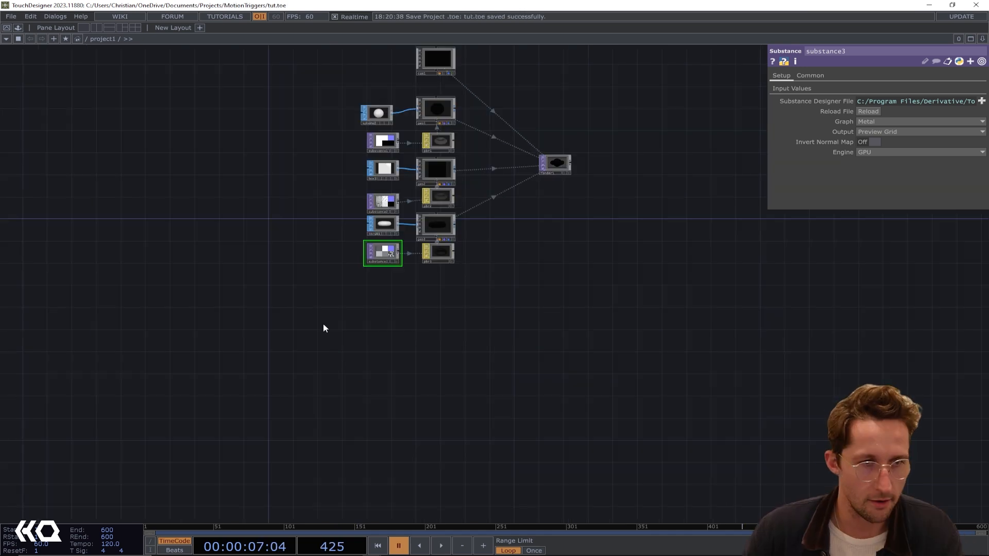
key(Tab)
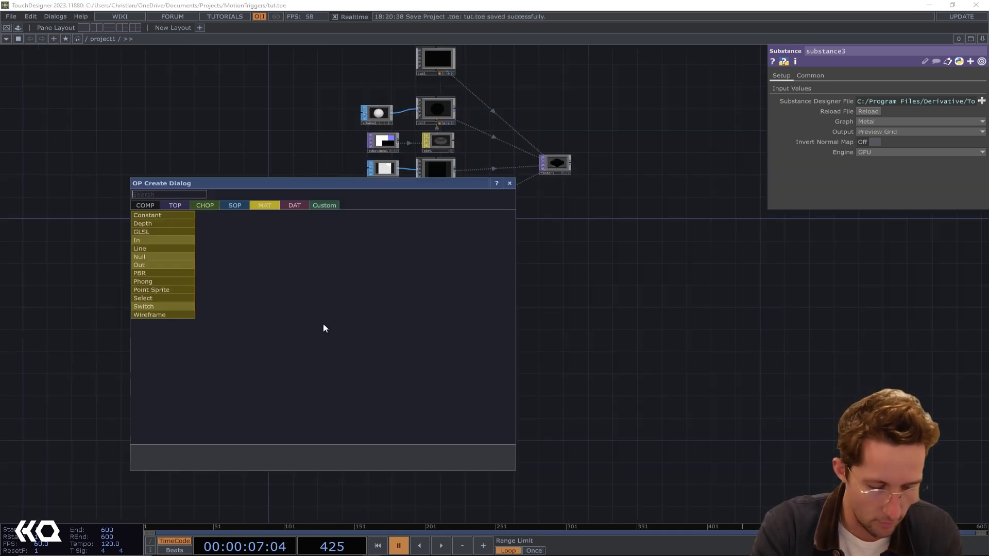
text(patter)
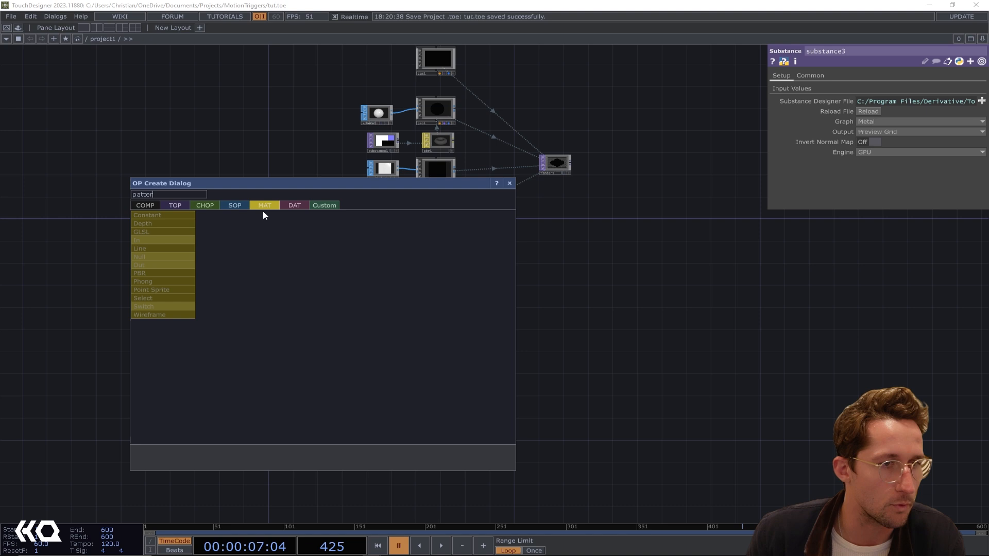
click(204, 205)
click(363, 442)
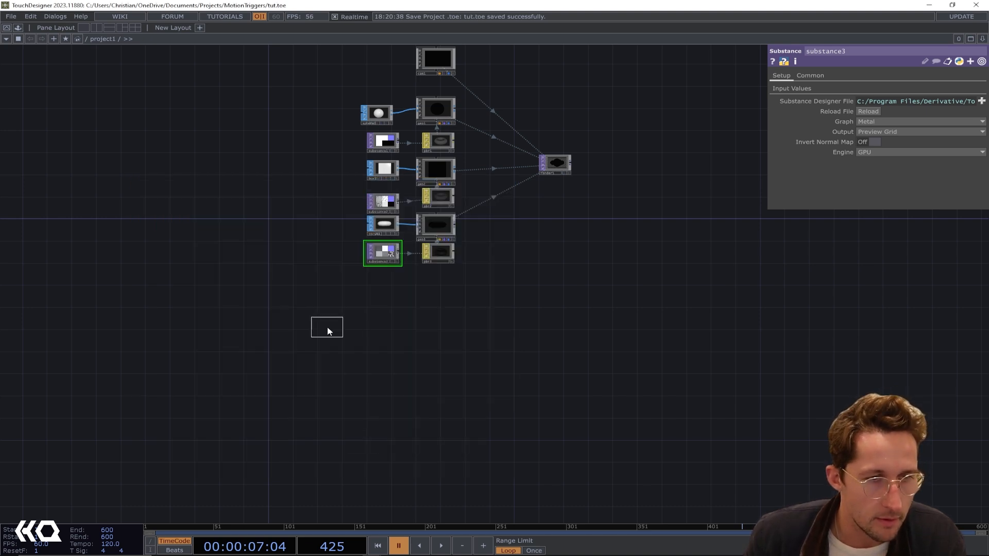
click(327, 327)
scroll(327, 327, up, 5)
Step: Set the Pattern CHOP's type to Ramp and its length to 3 samples
click(894, 85)
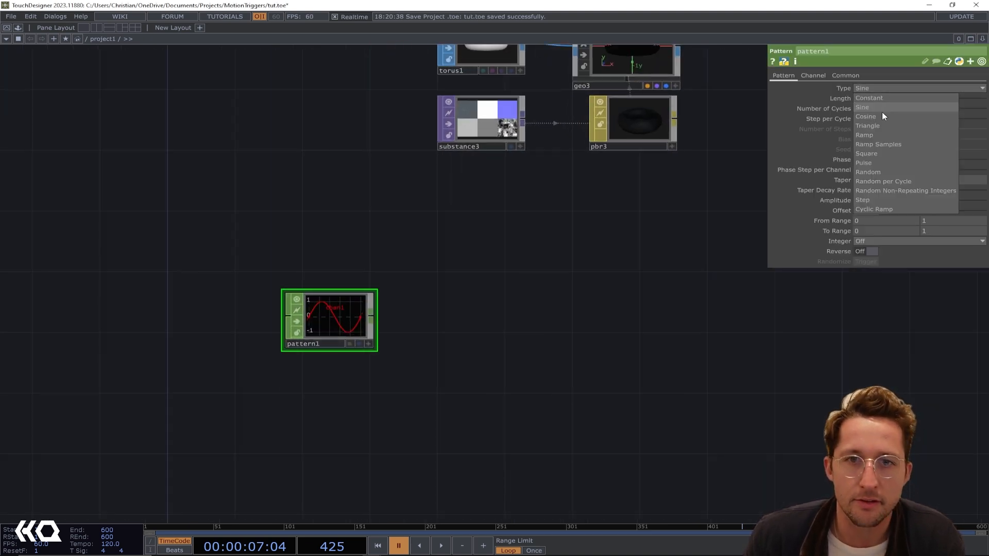
click(872, 134)
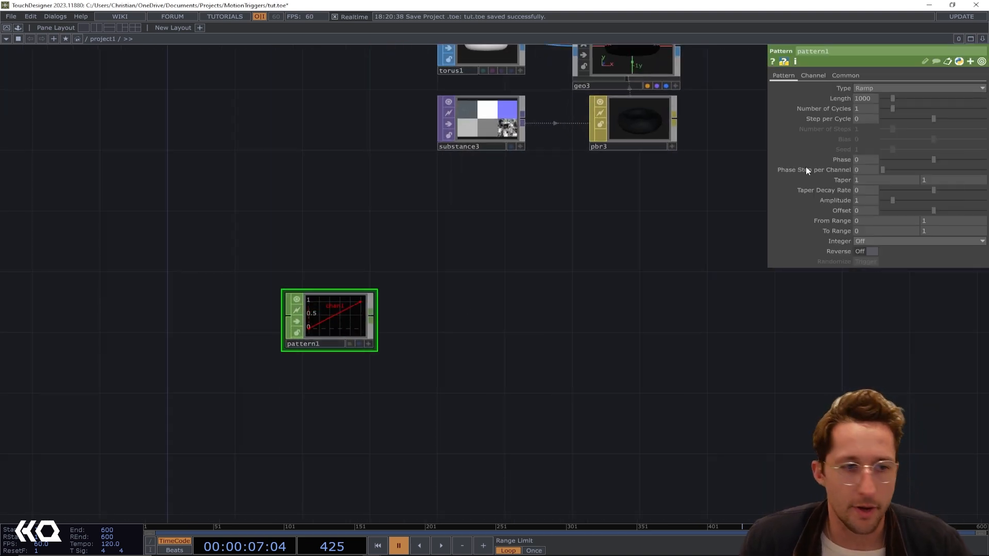
click(873, 97)
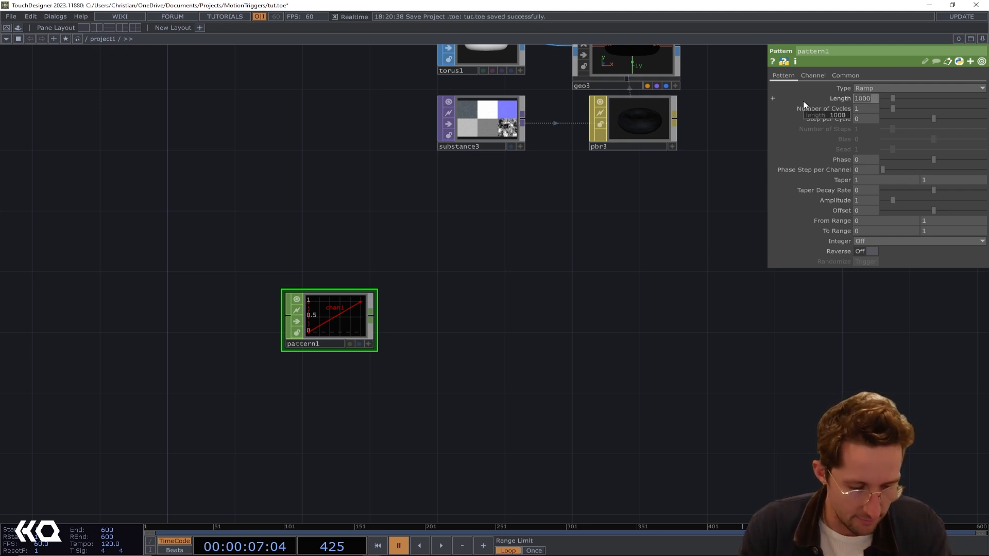
text(3)
key(Return)
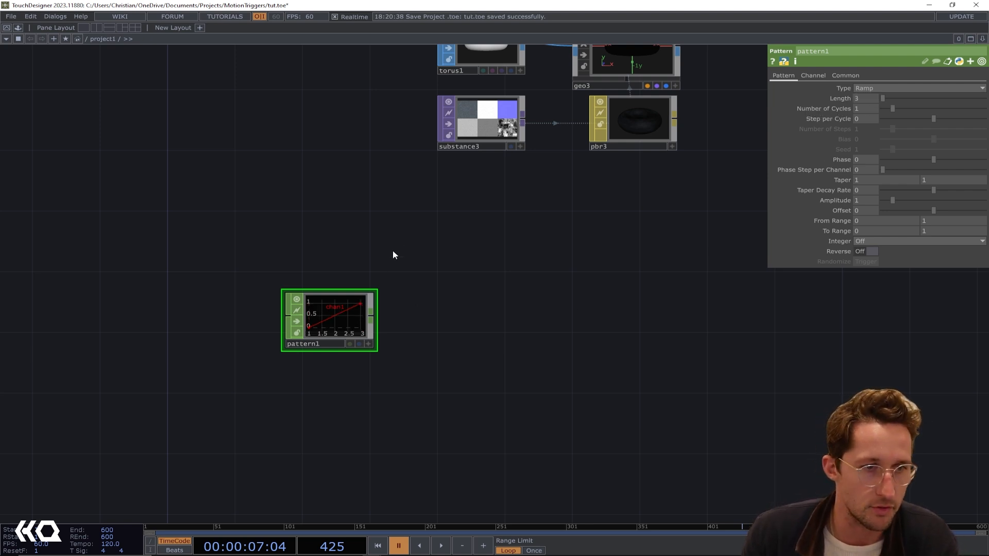
drag(466, 234, 554, 304)
scroll(553, 316, up, 2)
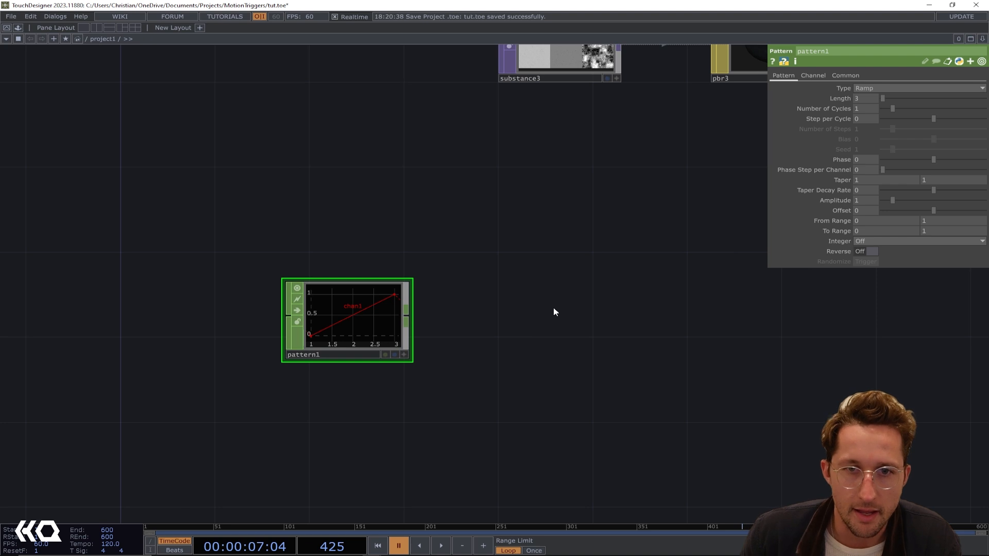
Step: Add a Null CHOP connected to the output of the Pattern CHOP
scroll(553, 307, down, 2)
drag(450, 317, 561, 314)
text(null)
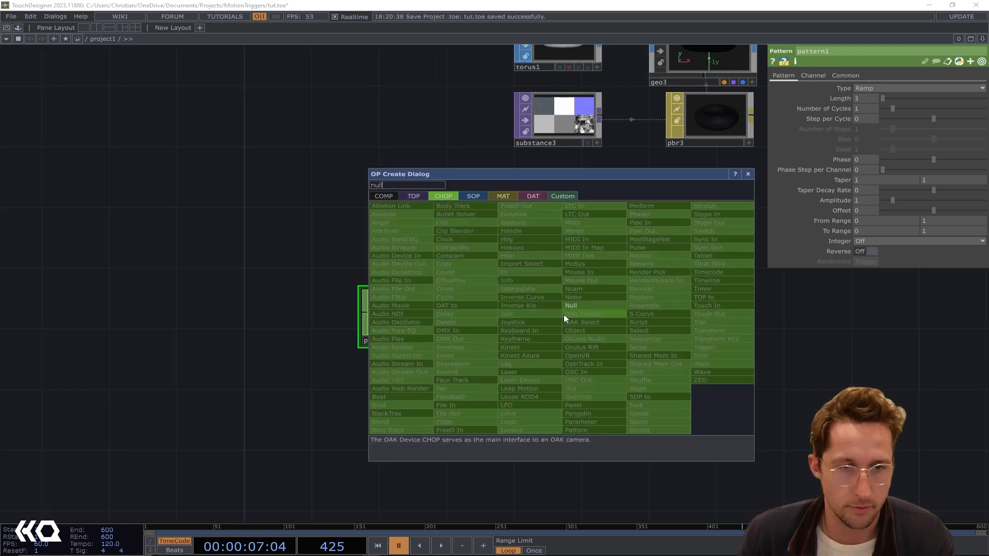
click(571, 305)
click(567, 320)
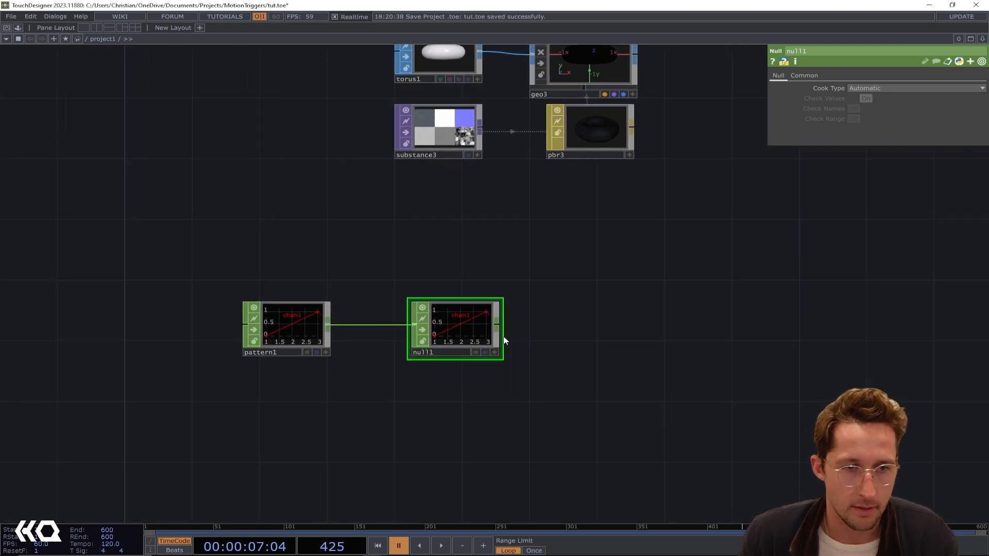
Step: Add a Limit CHOP connected to the output of null1
drag(506, 328, 593, 326)
text(lim)
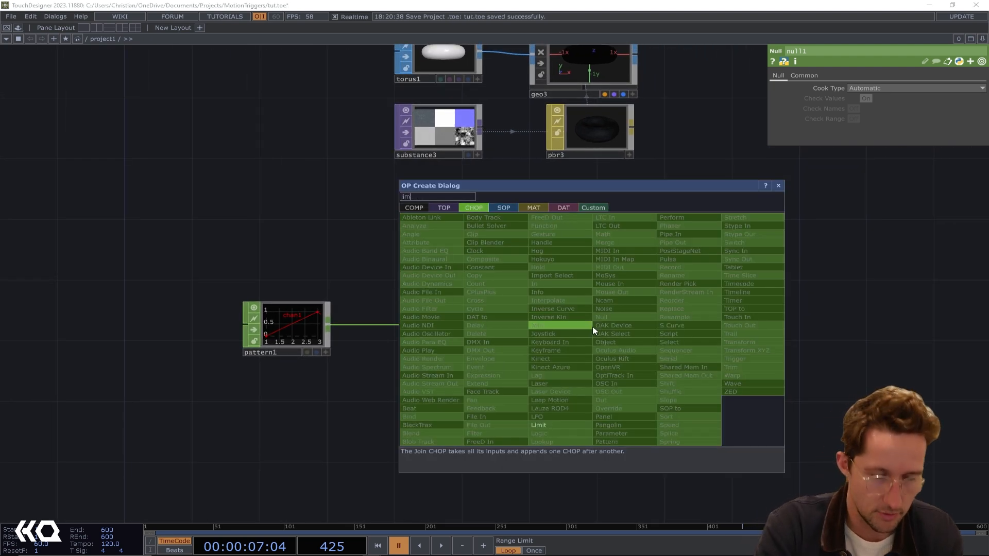
key(Return)
click(592, 326)
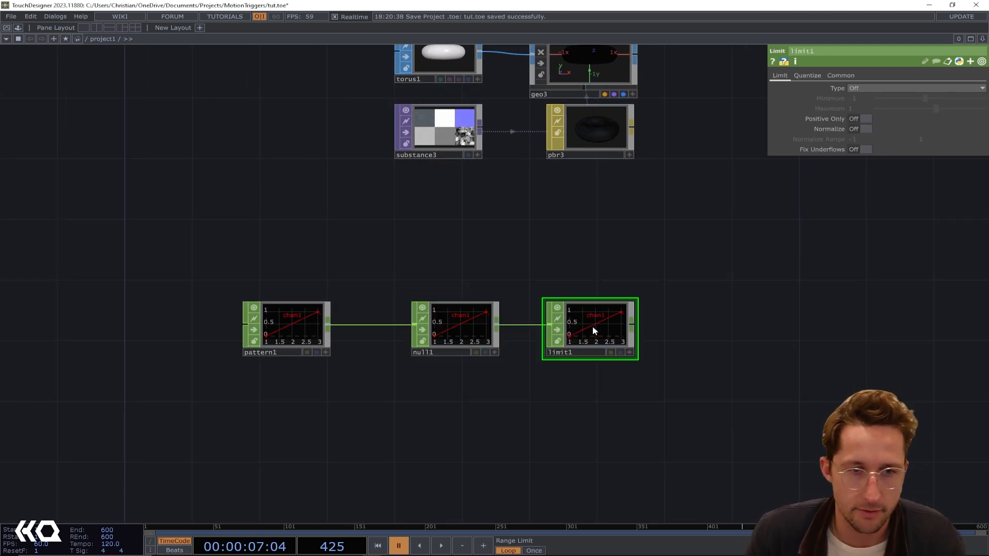
drag(593, 325, 610, 326)
Step: Set the Limit CHOP to type Loop with a minimum of 0 and a maximum of 3
click(899, 88)
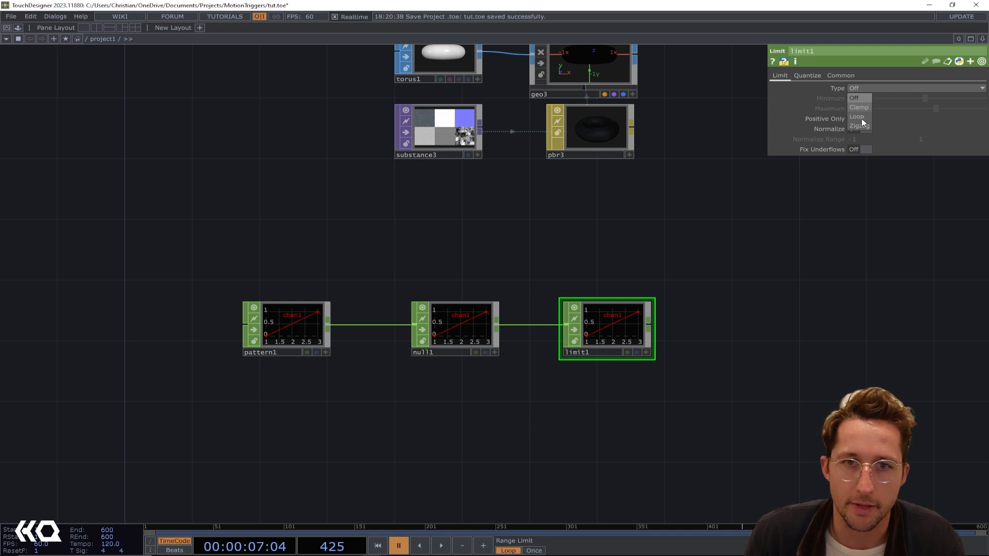
click(861, 116)
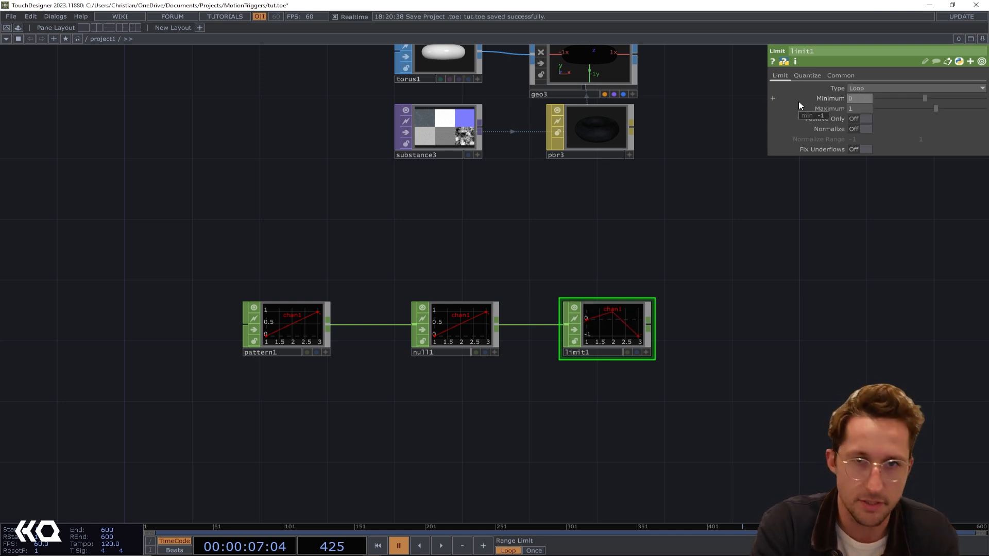
key(Tab)
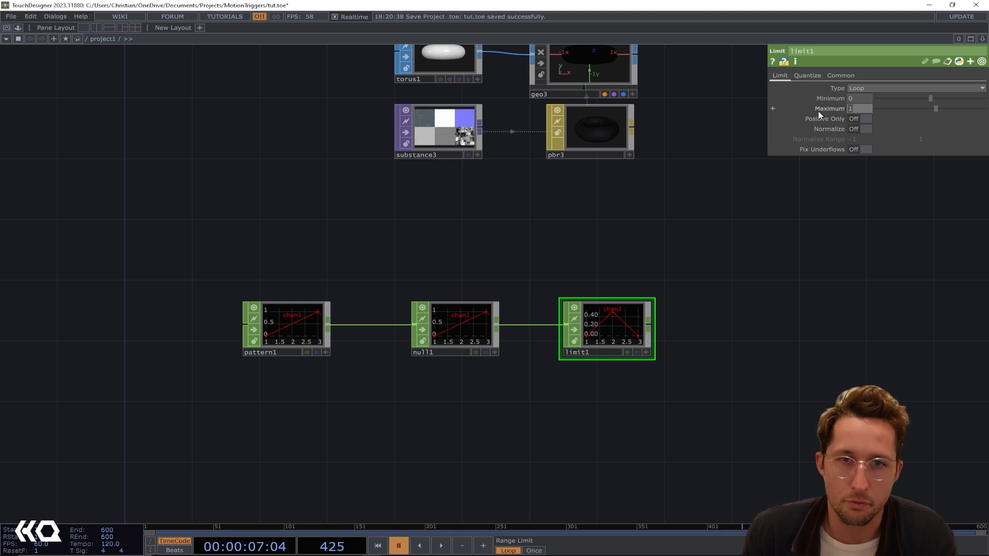
text(3)
key(Return)
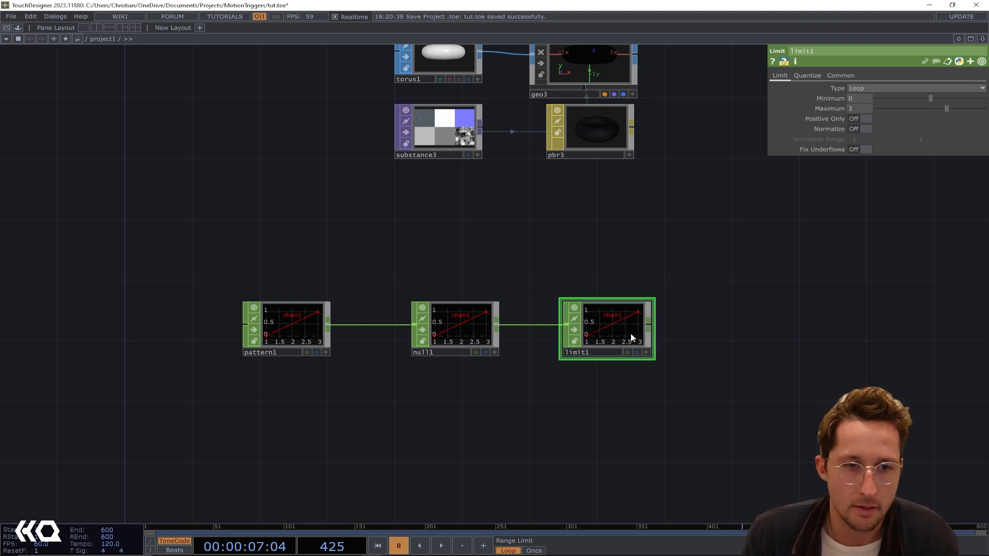
Step: Insert a Math CHOP between null1 and limit1 and space the nodes apart evenly
drag(633, 338, 717, 338)
right_click(566, 328)
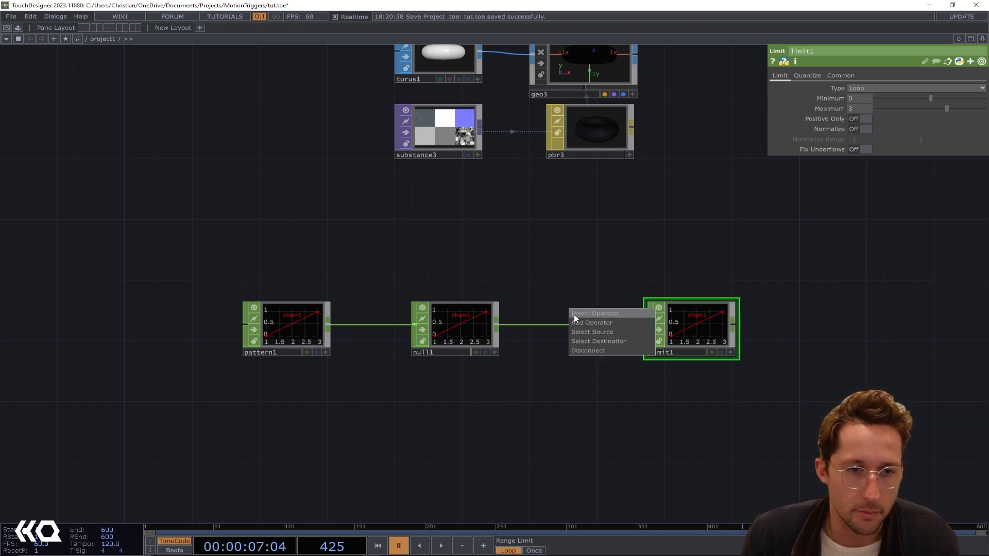
click(574, 313)
text(math)
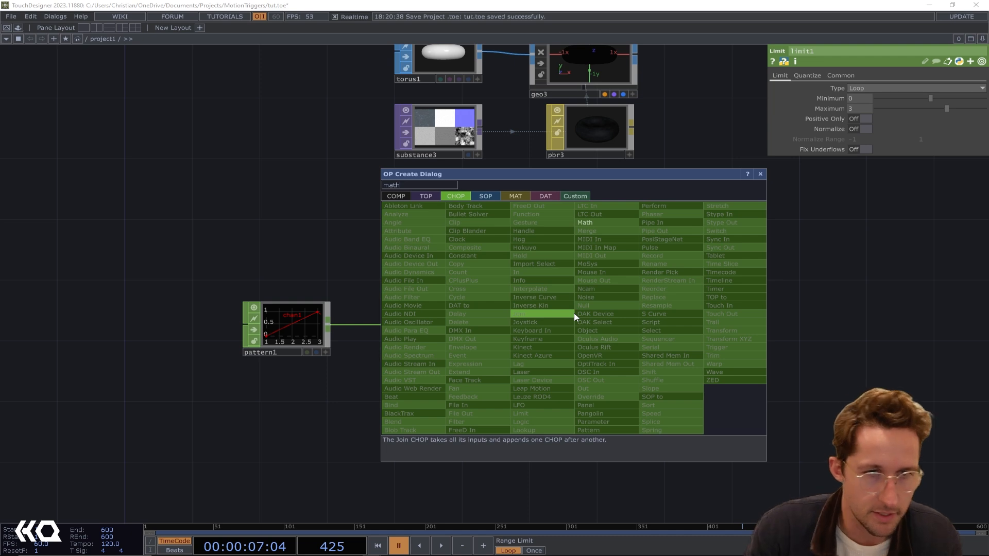
click(585, 222)
click(580, 339)
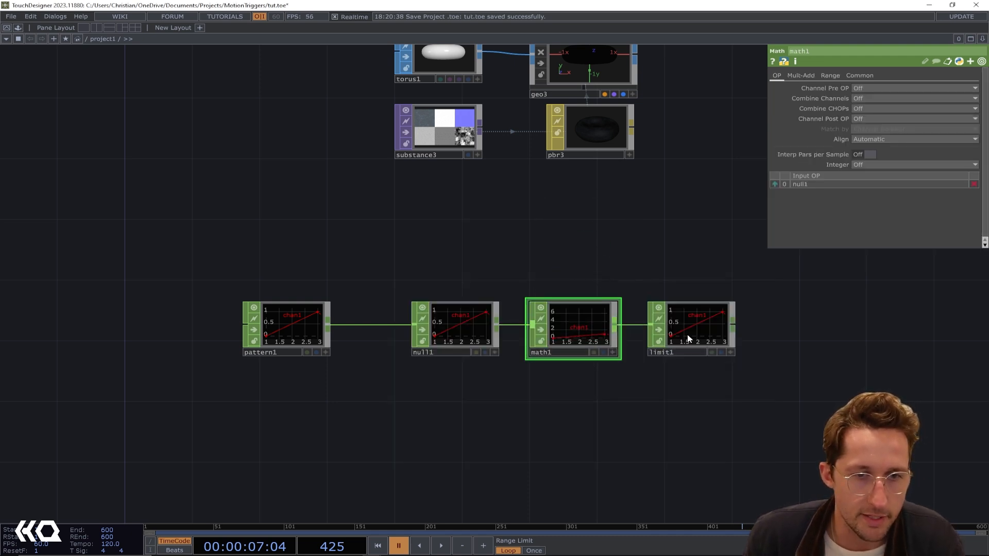
drag(707, 337, 729, 336)
drag(596, 329, 613, 333)
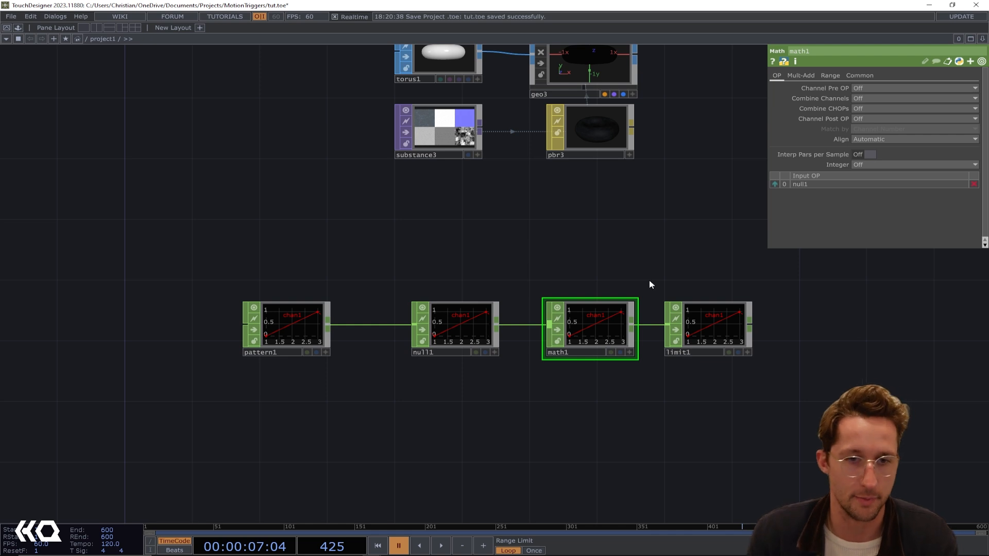
Step: Add a Constant CHOP below the Pattern CHOP and connect a new Null CHOP to its output
key(Tab)
text(con)
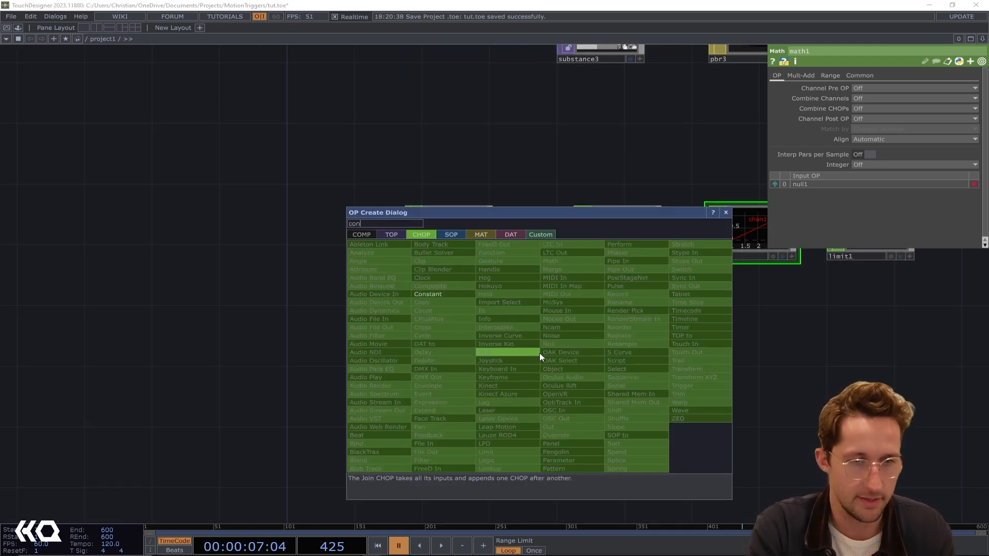
click(443, 294)
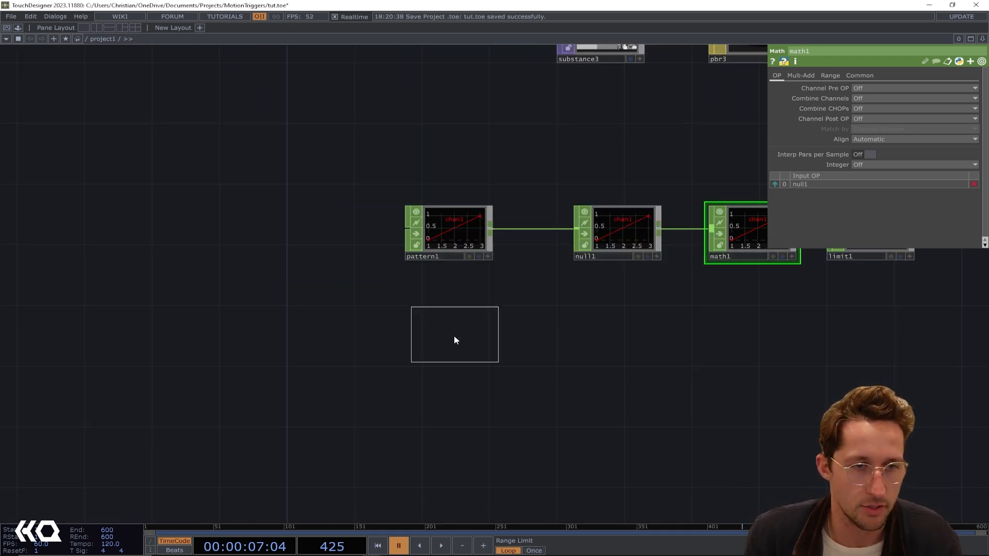
click(453, 335)
drag(490, 335, 569, 332)
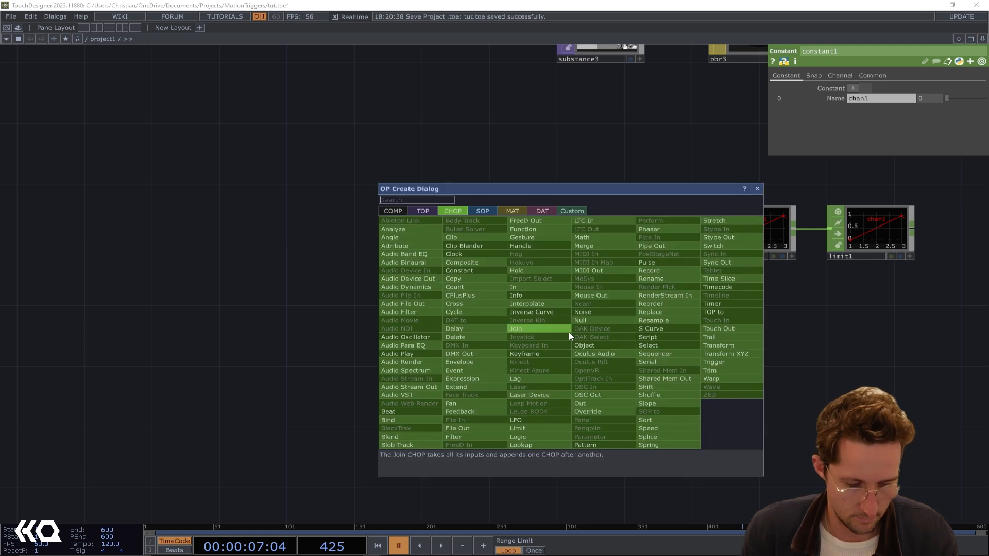
text(nu)
key(Return)
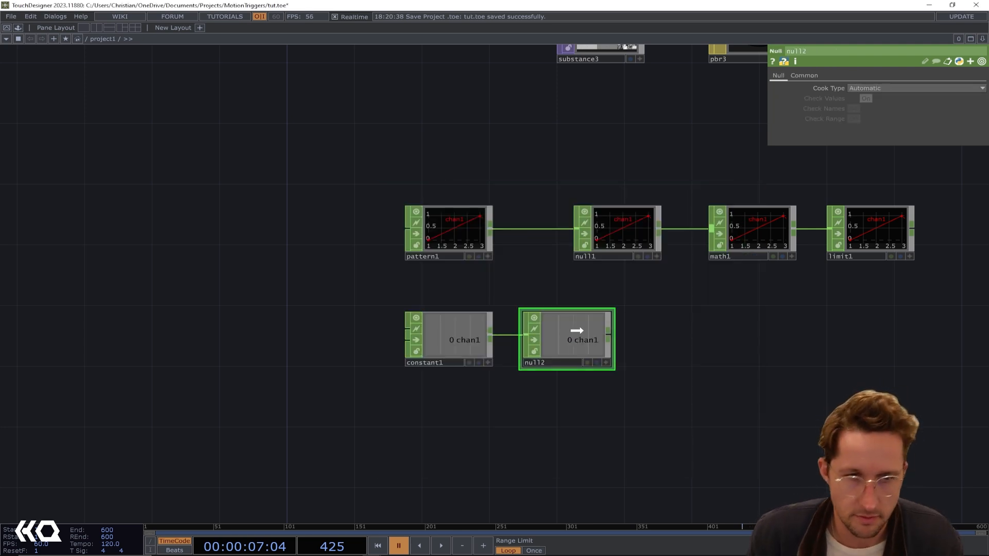
click(614, 327)
Step: Connect null2 as the second input of the Math CHOP and set Combine CHOPs to Add
drag(641, 335, 601, 241)
click(644, 242)
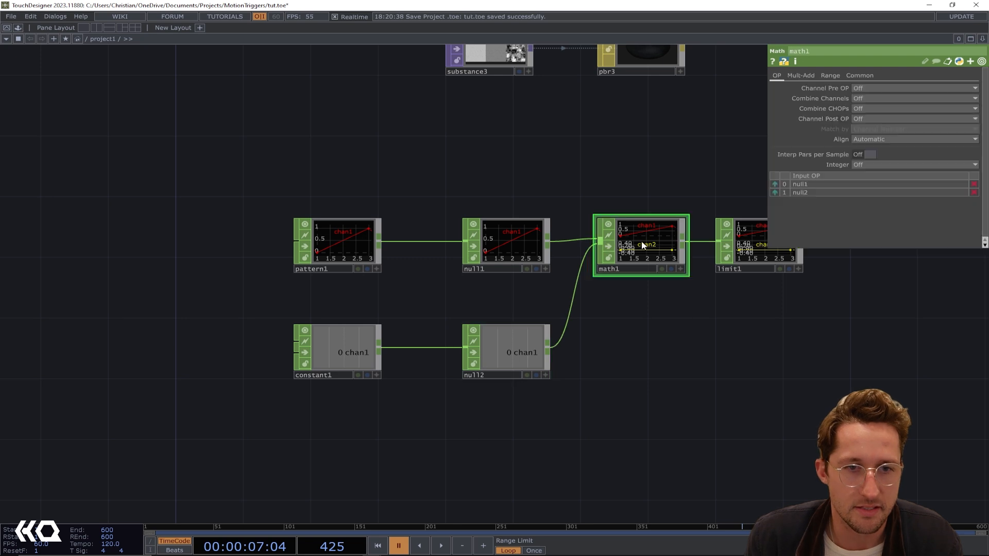
click(875, 107)
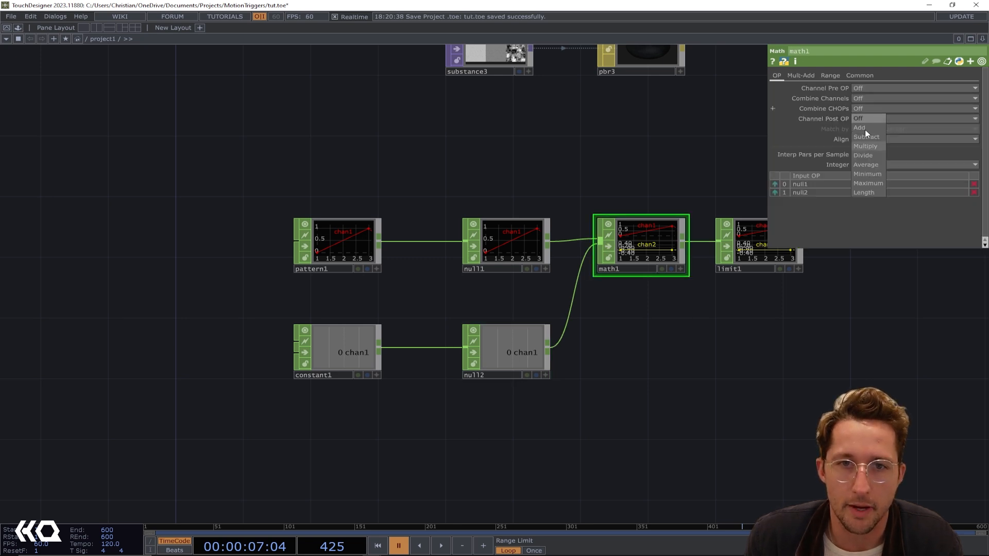
click(864, 127)
Step: Set the Constant CHOP's channel value to 1 as a trial, and finish with a value of 2
drag(487, 162, 302, 165)
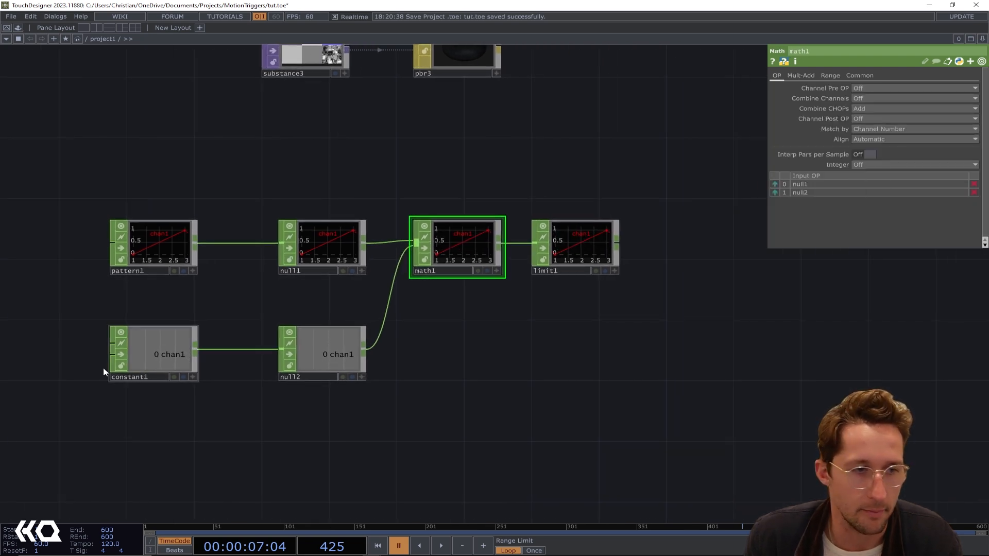
click(170, 353)
click(935, 100)
text(1)
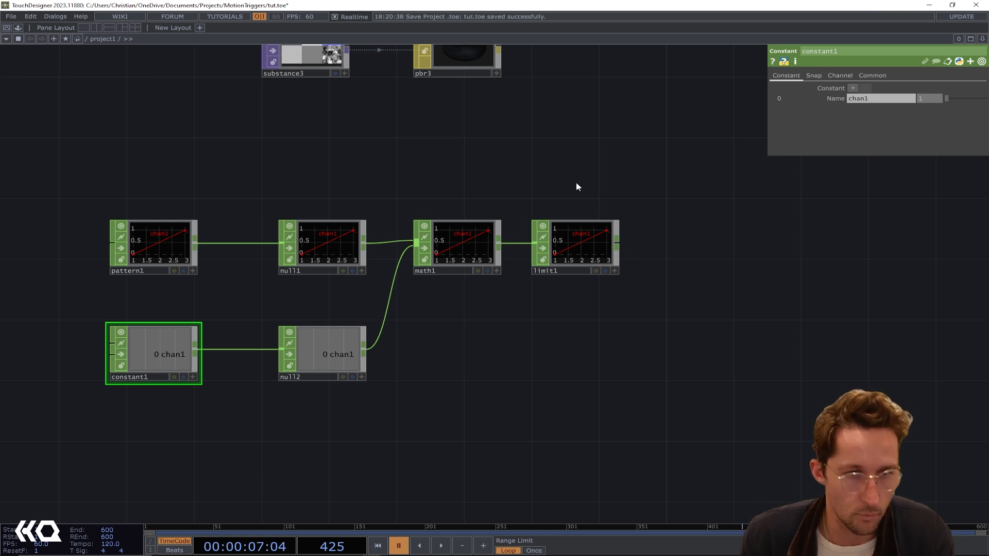
key(Return)
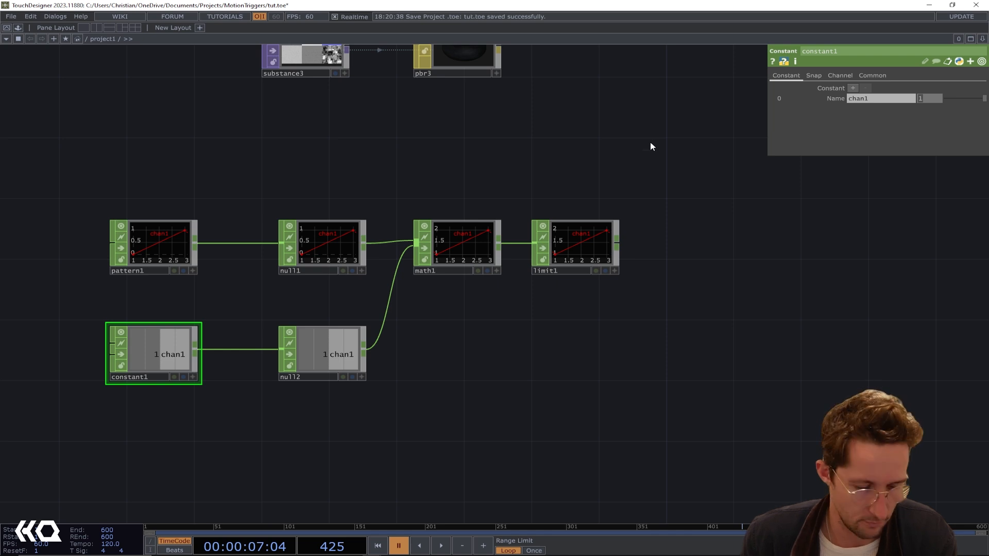
key(BackSpace)
text(2)
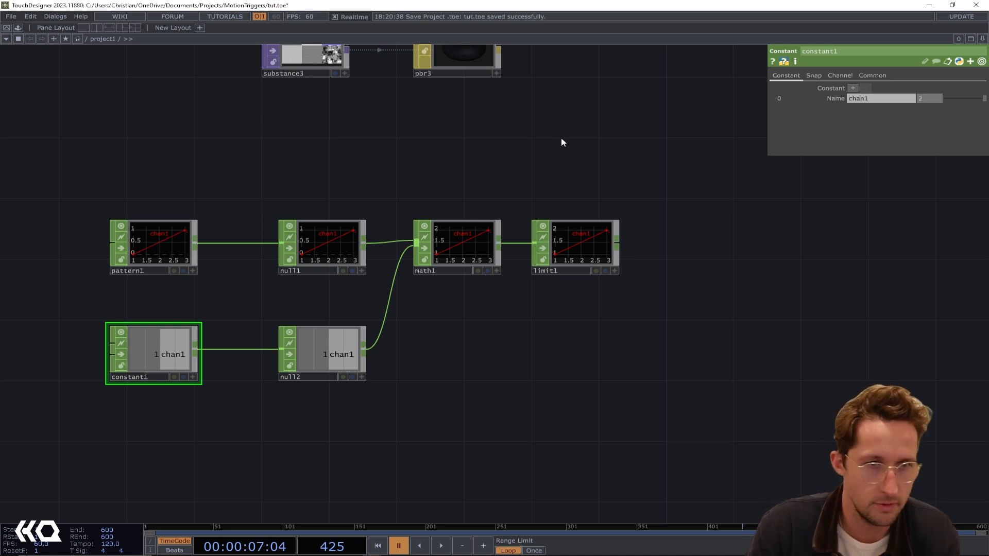
key(Return)
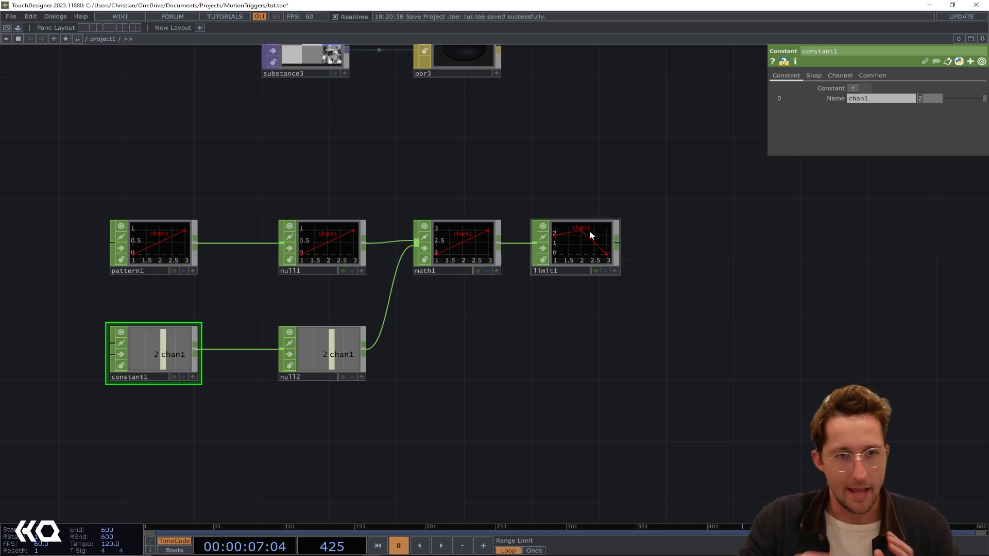
Step: Move the Limit CHOP further away from the Math CHOP to widen the gap between them
drag(589, 236, 623, 236)
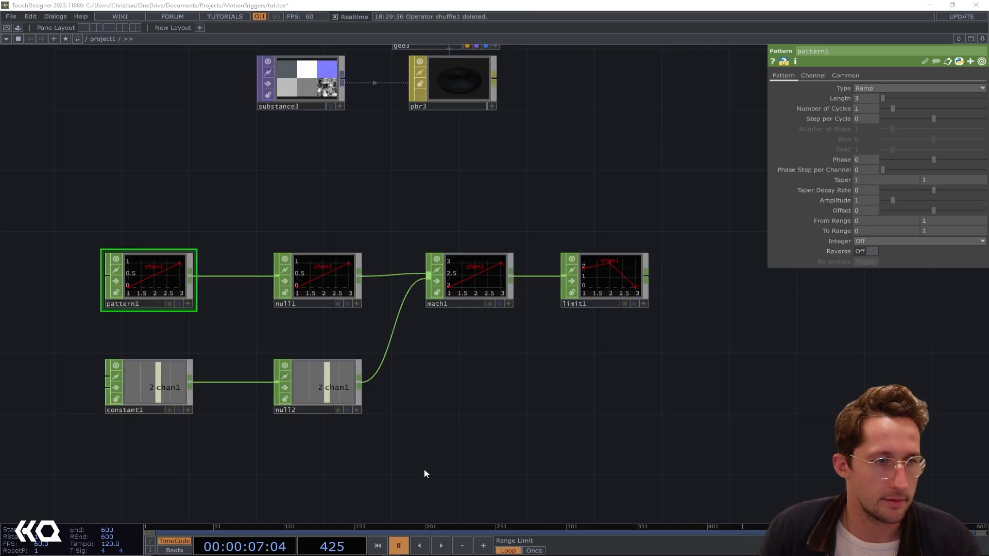
scroll(227, 330, up, 3)
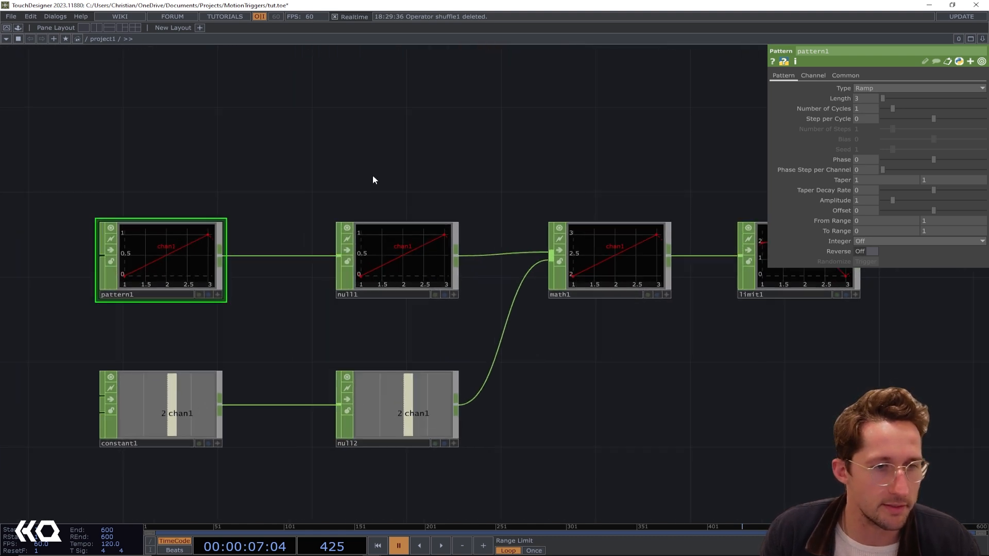
drag(361, 176, 319, 181)
drag(571, 178, 496, 189)
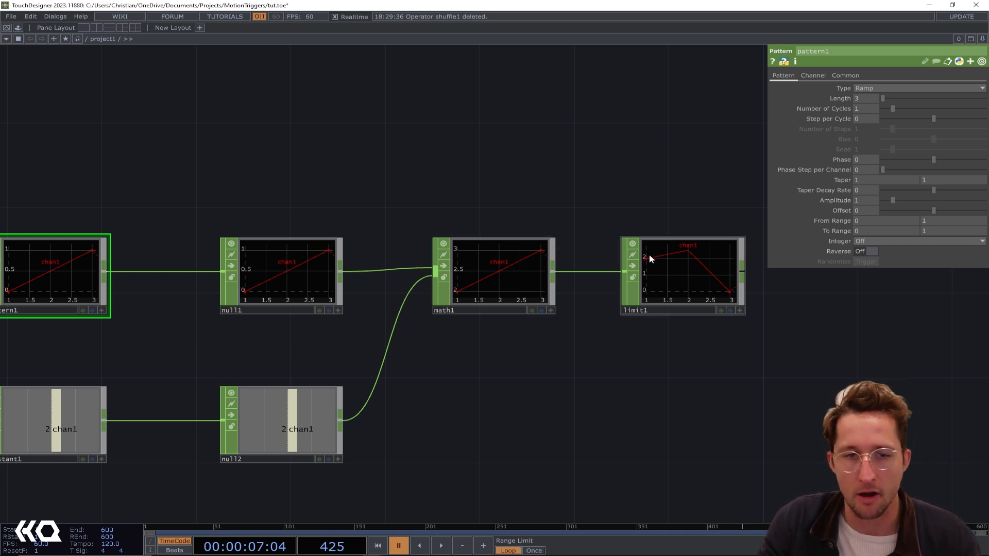
Step: Set the upper To Range value of the Pattern CHOP to 2
key(h)
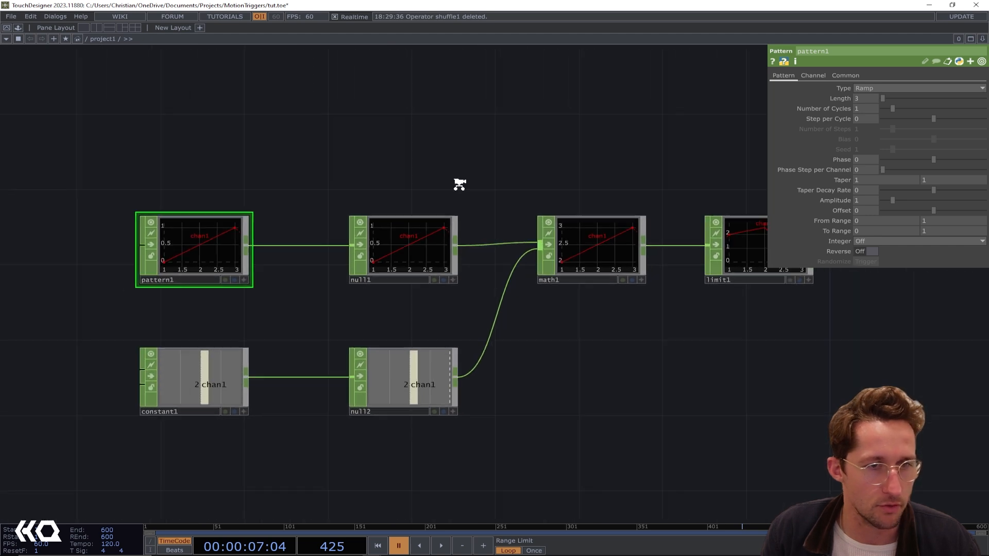
scroll(460, 184, down, 2)
drag(508, 195, 504, 247)
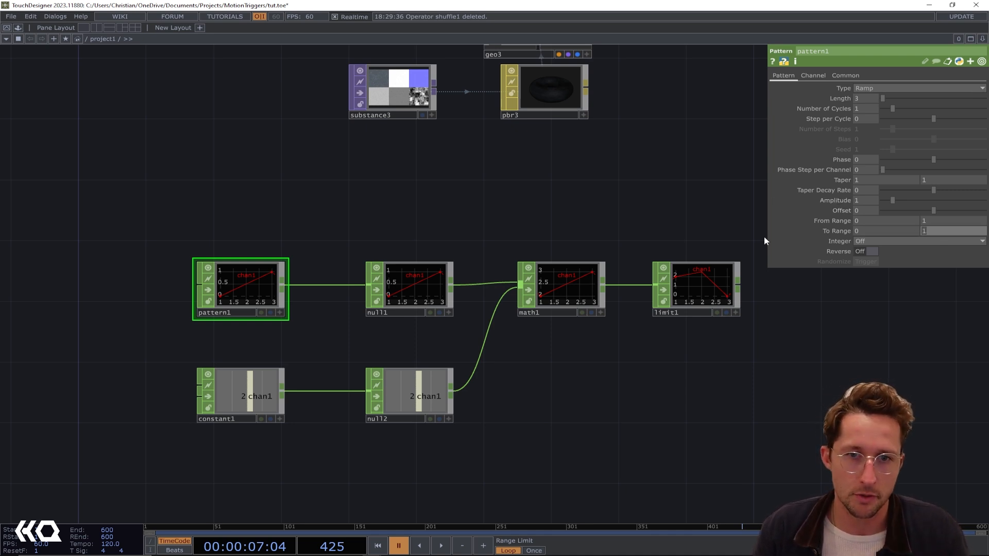
text(2)
key(Return)
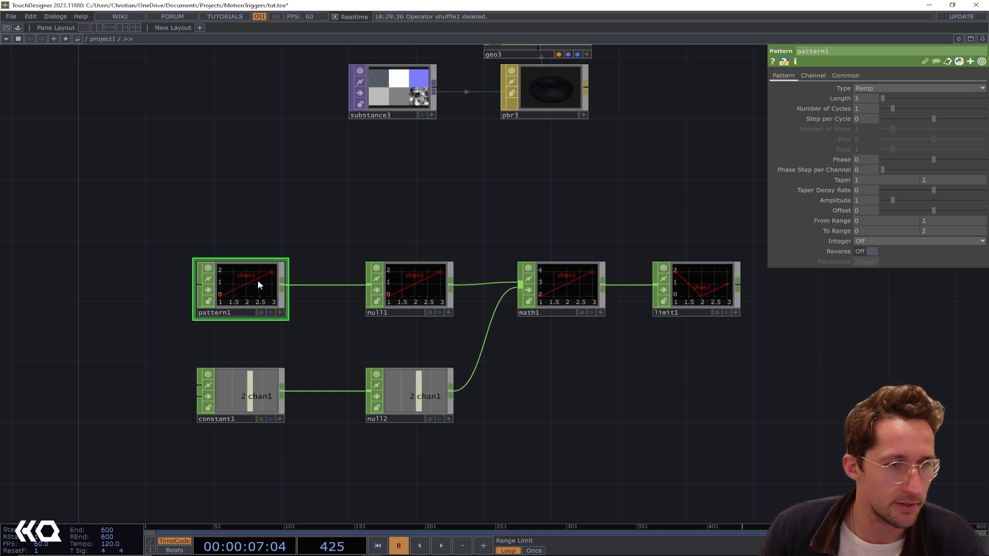
Step: Add a second Math CHOP connected to the Limit CHOP's output and place it in line with the row
scroll(382, 227, up, 5)
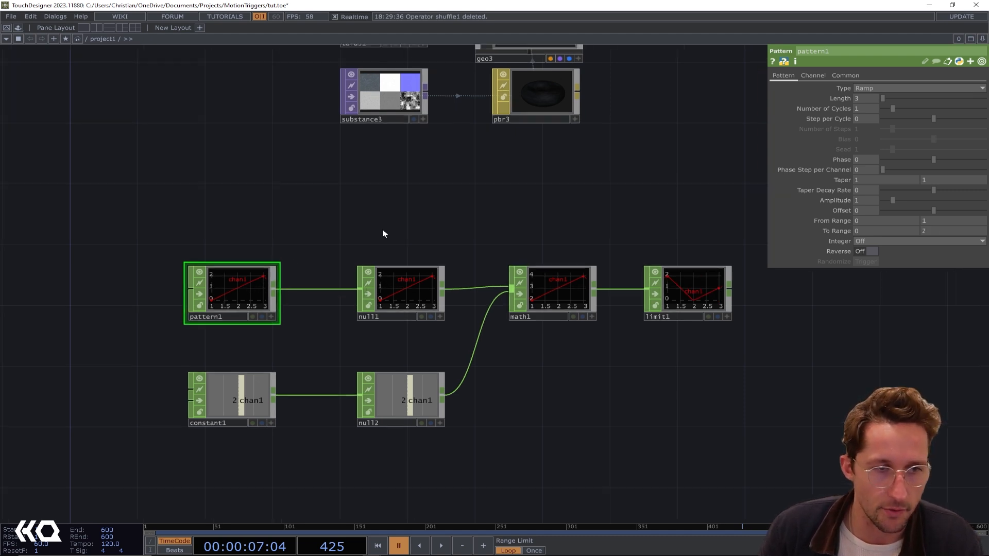
scroll(341, 360, up, 1)
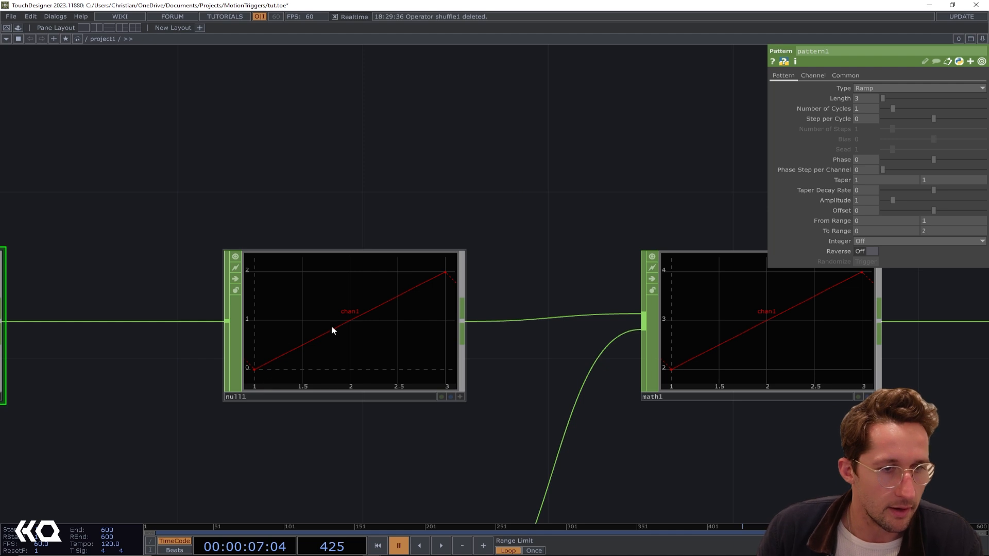
scroll(426, 149, down, 5)
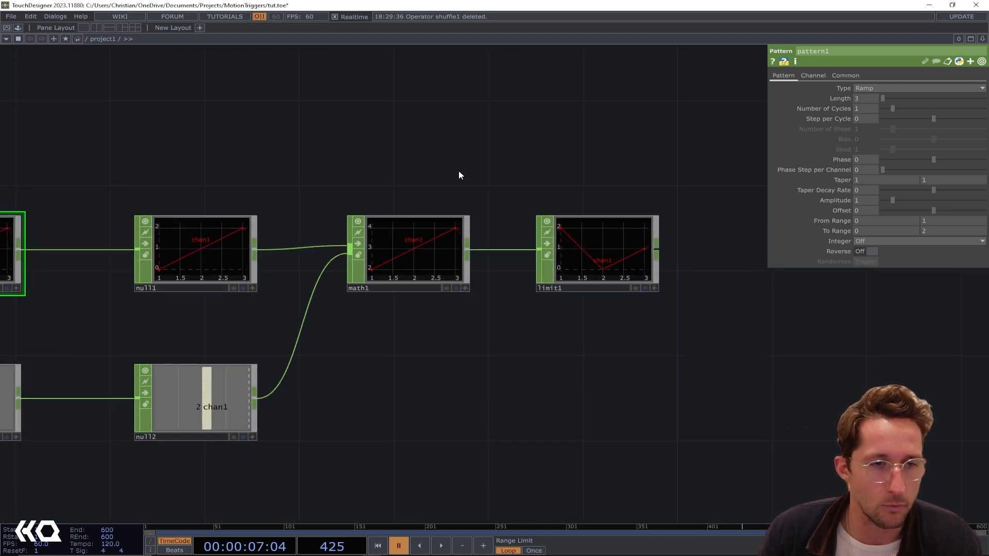
drag(459, 172, 437, 178)
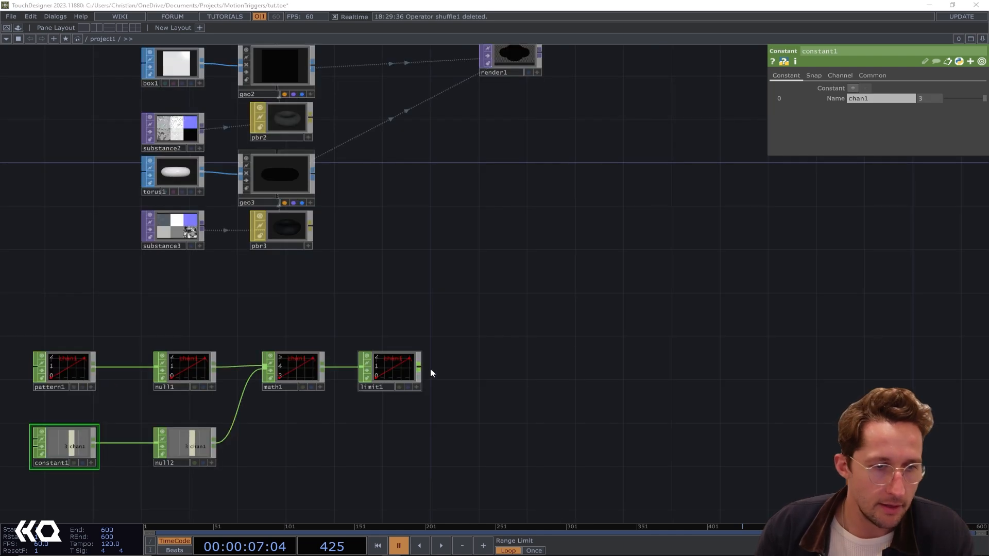
click(423, 367)
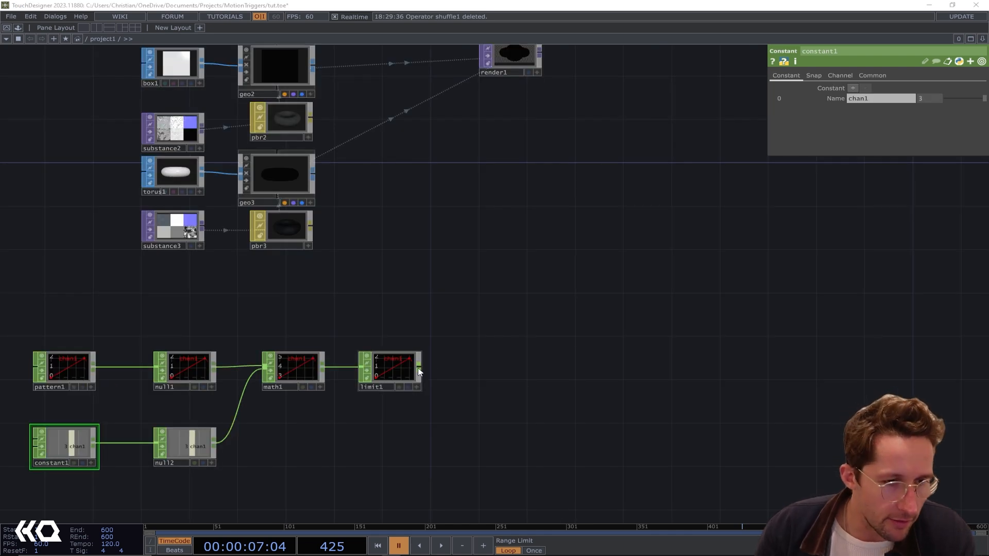
click(452, 366)
text(math)
key(Return)
click(449, 357)
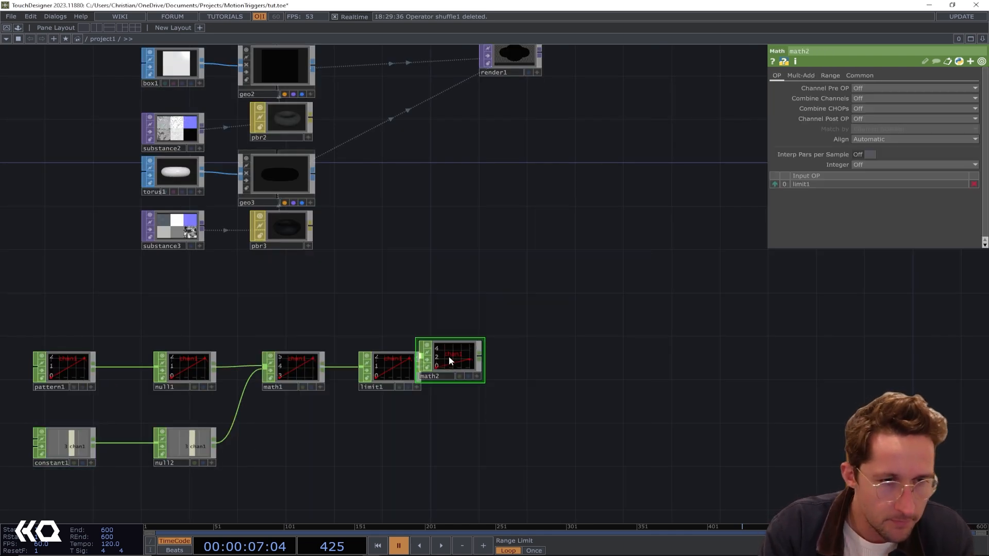
drag(450, 357, 485, 367)
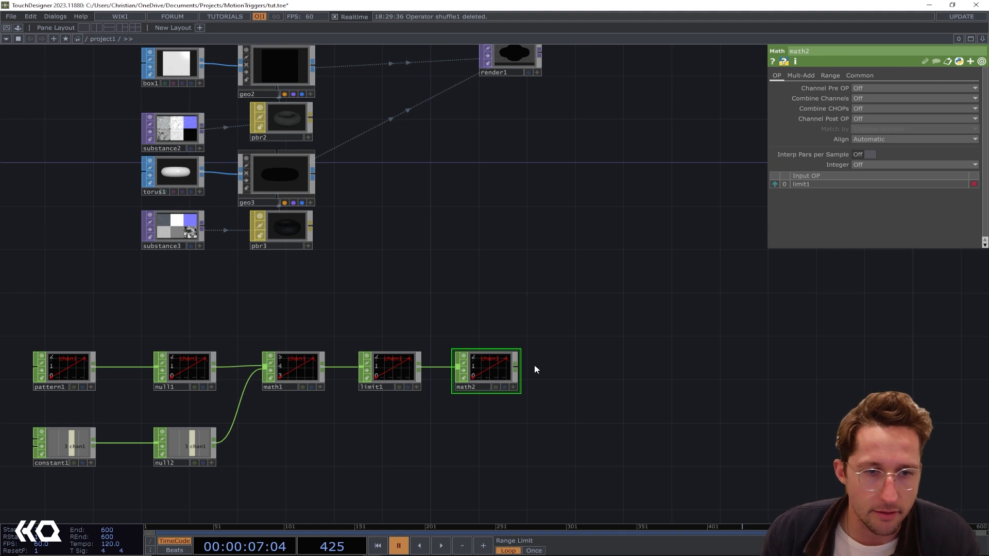
Step: Add a Trim CHOP connected to math2's output, placed above and beyond it
click(516, 366)
click(602, 288)
text(t)
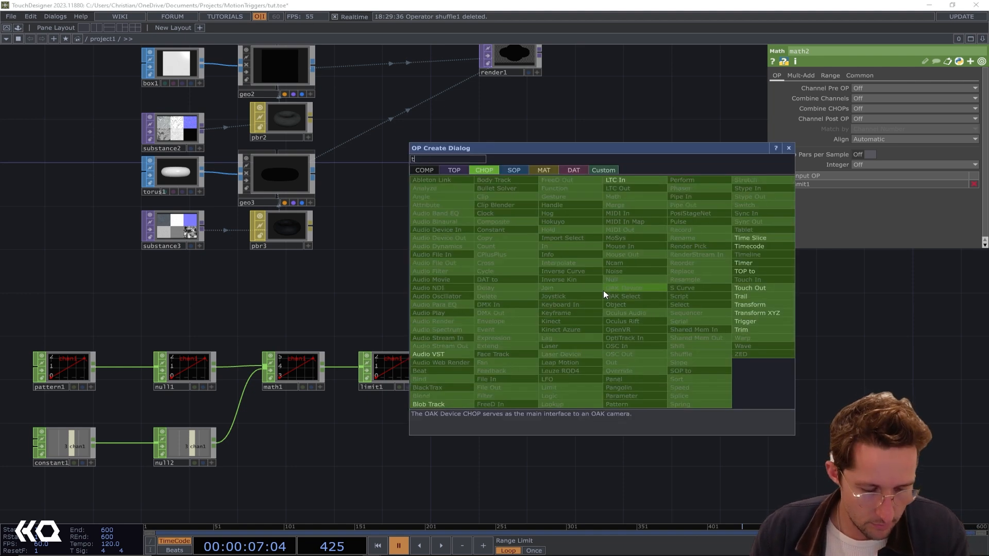
text(ri)
click(741, 329)
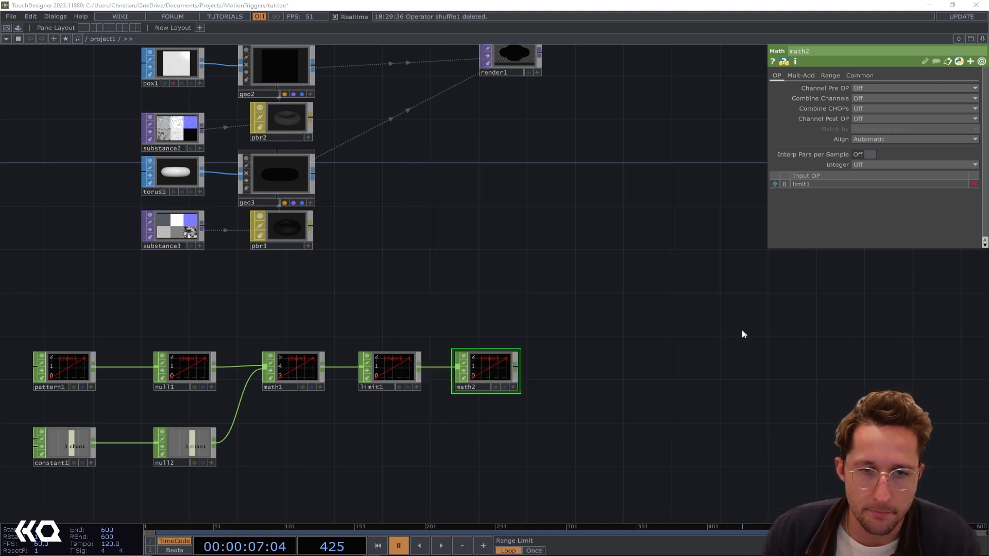
click(550, 277)
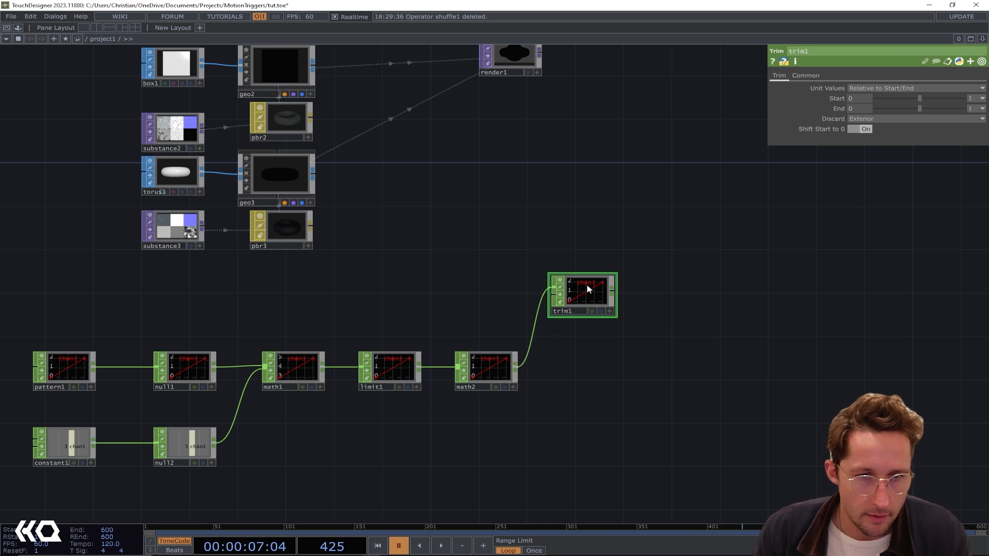
Step: Duplicate the Trim CHOP twice and stack the copies below it, both fed by math2
key(ctrl+c)
key(ctrl+v)
key(ctrl+v)
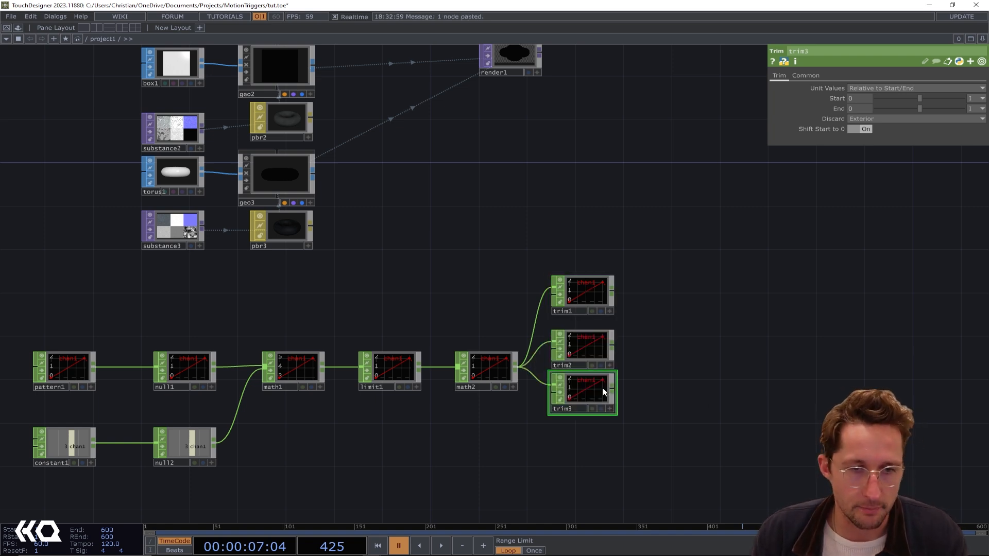
drag(586, 391, 596, 427)
Step: Set Unit Values to Absolute on all three Trim CHOPs
click(582, 294)
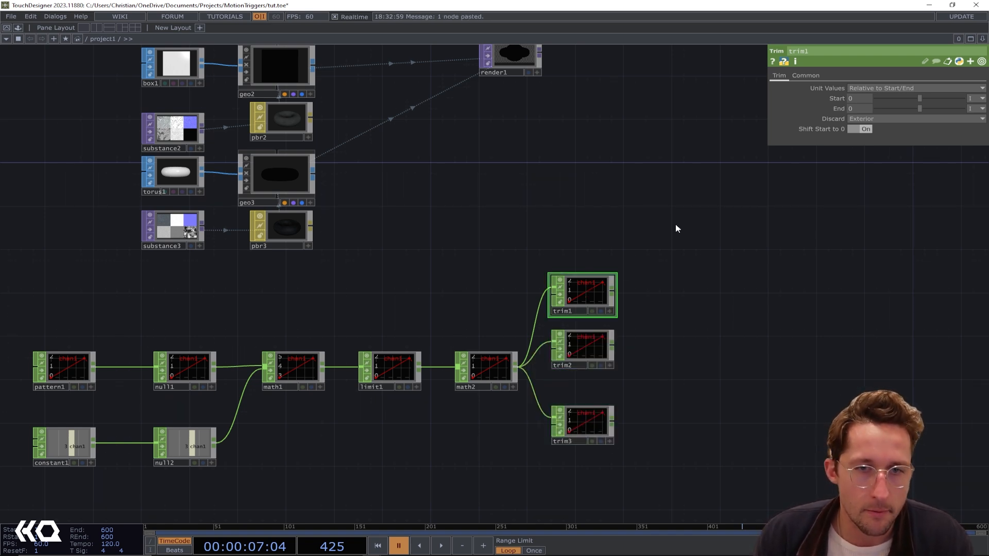
click(867, 91)
click(862, 97)
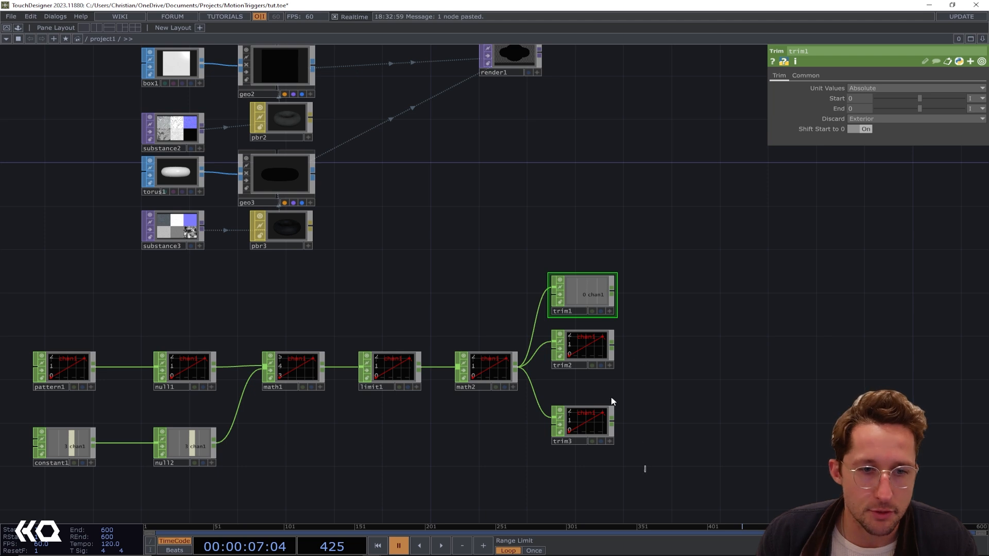
drag(644, 470, 548, 329)
click(895, 87)
click(887, 96)
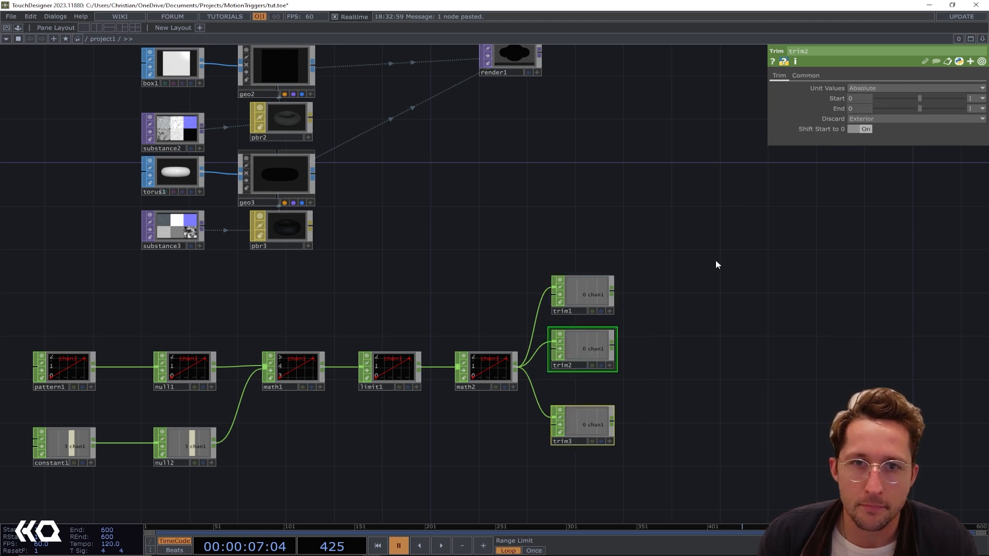
Step: Set the Start of trim2, the middle Trim CHOP, to 1
scroll(715, 266, up, 5)
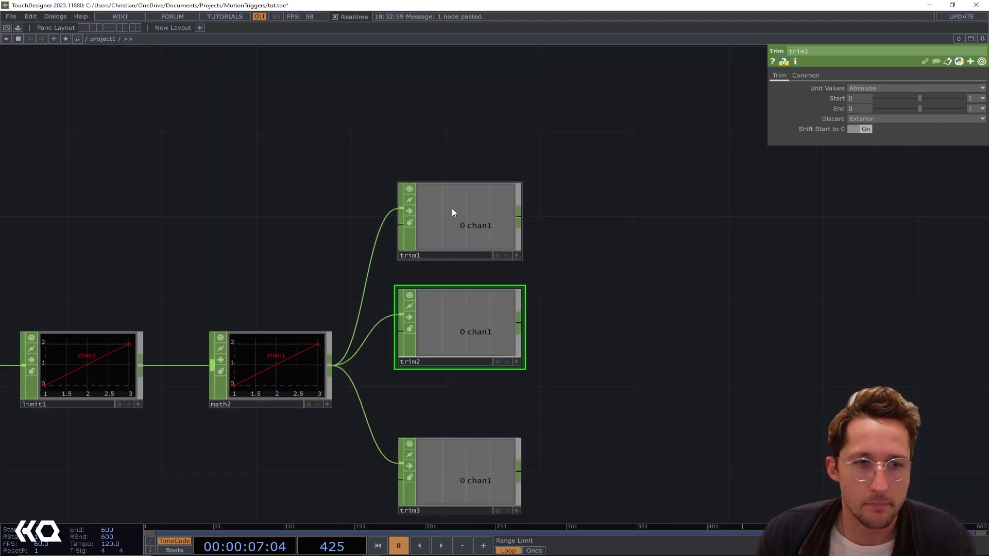
click(453, 211)
click(511, 318)
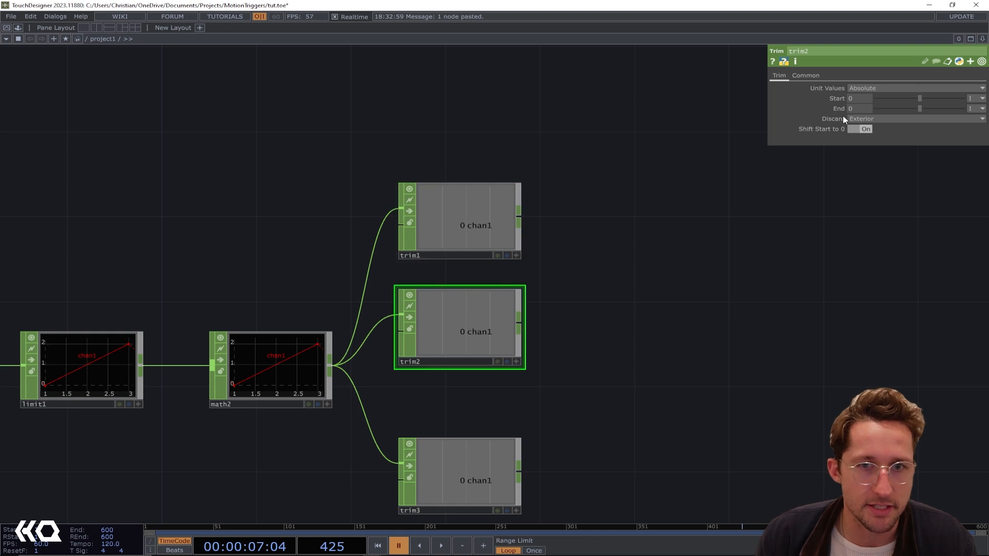
click(855, 98)
text(1)
Step: Set the Start of trim3, the lowest Trim CHOP, to 2
drag(659, 287, 660, 196)
click(471, 370)
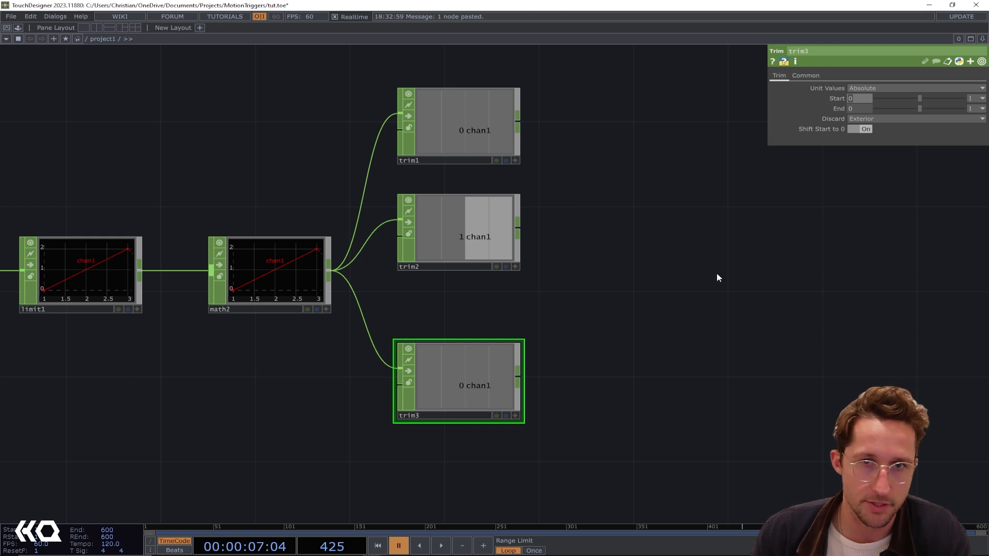
key(Return)
scroll(493, 347, up, 3)
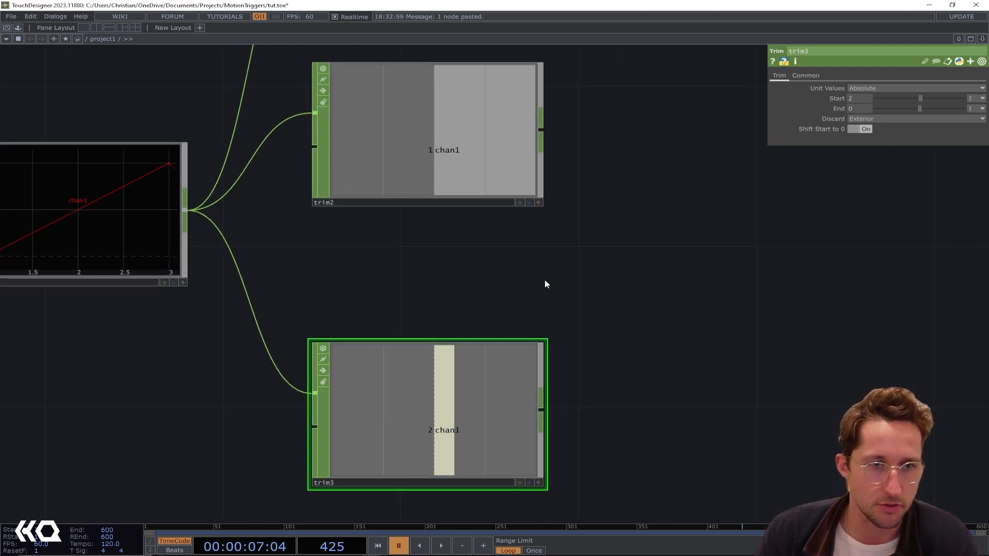
Step: Set math2's From Range to 0 to 2 and its To Range to -3 to 3
scroll(545, 279, down, 5)
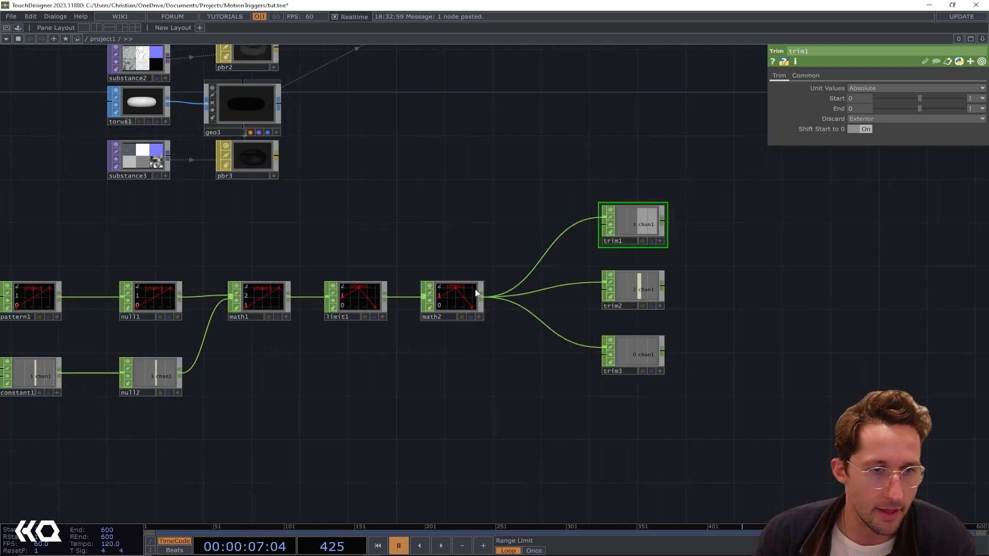
click(423, 287)
click(830, 76)
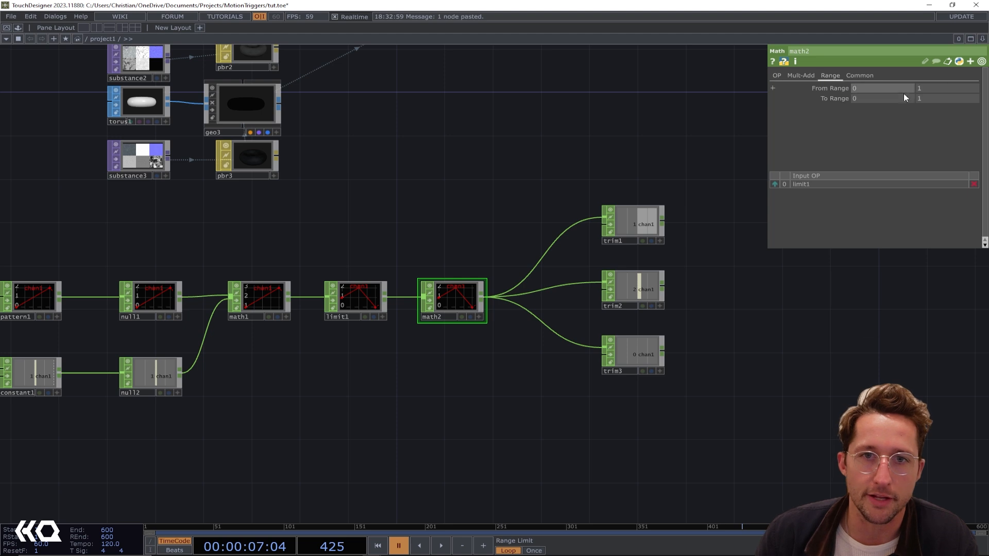
text(2)
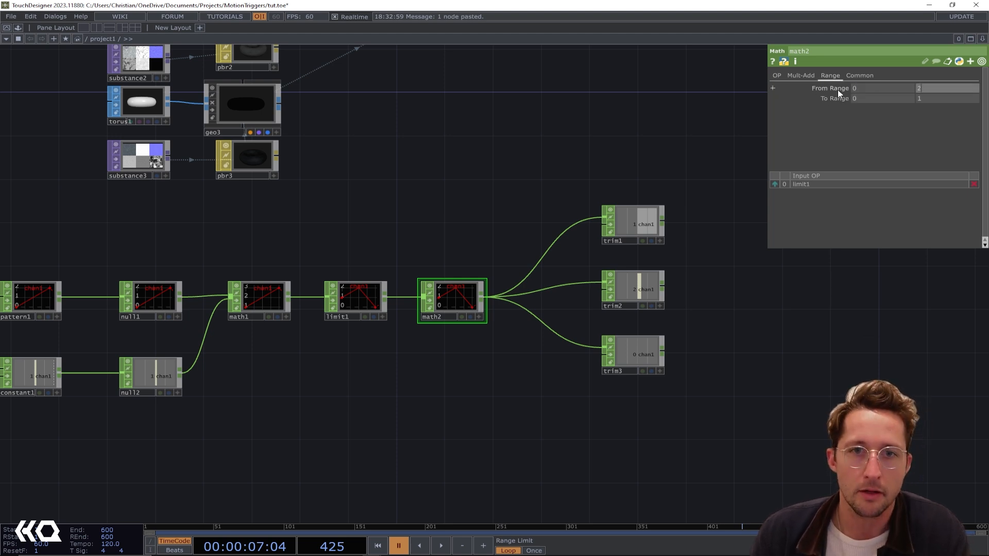
key(Return)
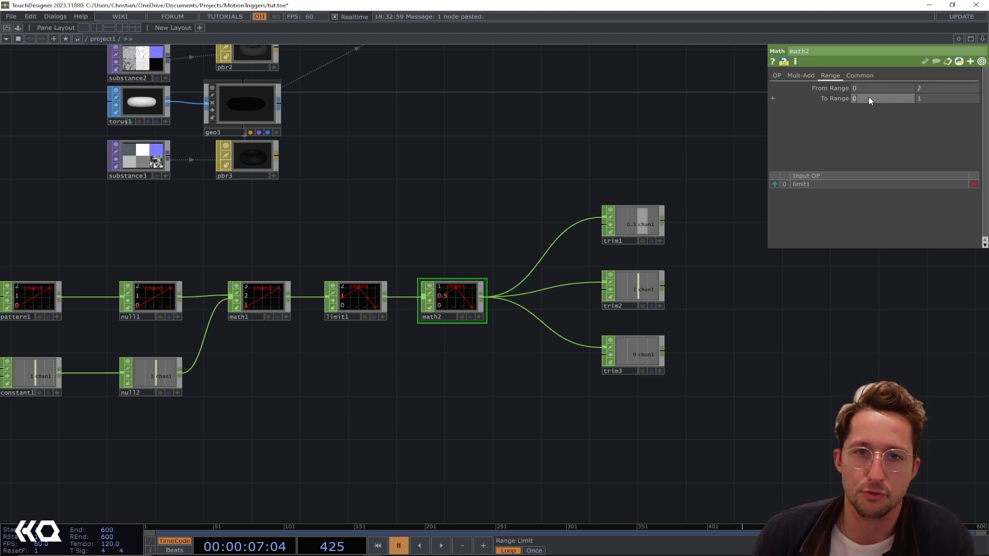
click(922, 97)
text(3)
key(Return)
Step: Link the X translation of geo1, the sphere's geometry, to trim1's channel as a CHOP reference
scroll(608, 294, up, 5)
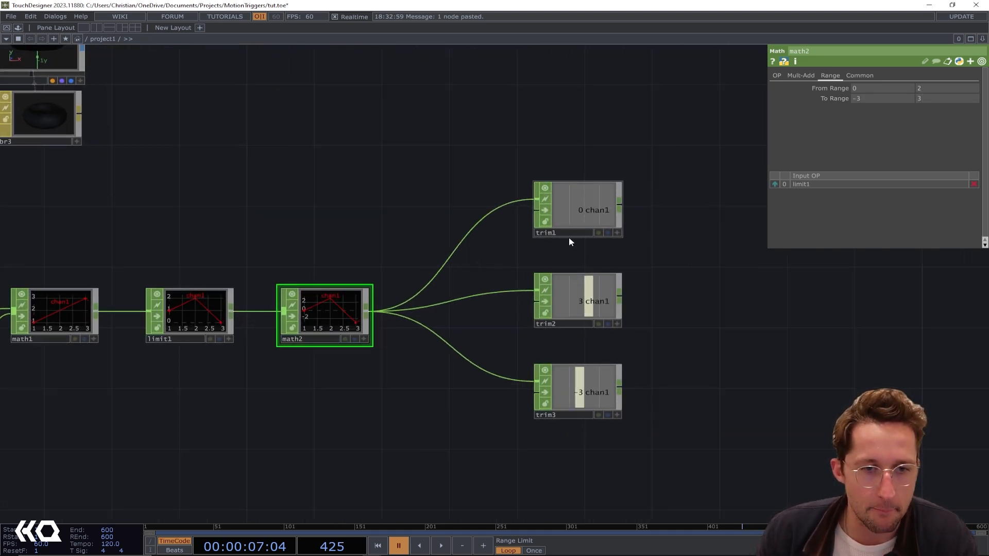
drag(477, 199, 478, 203)
scroll(479, 204, down, 6)
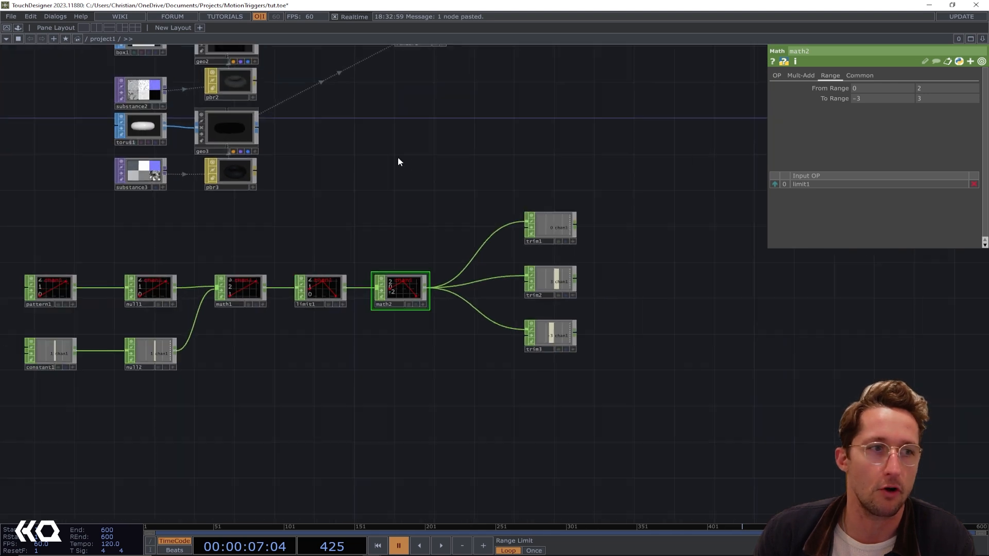
click(355, 98)
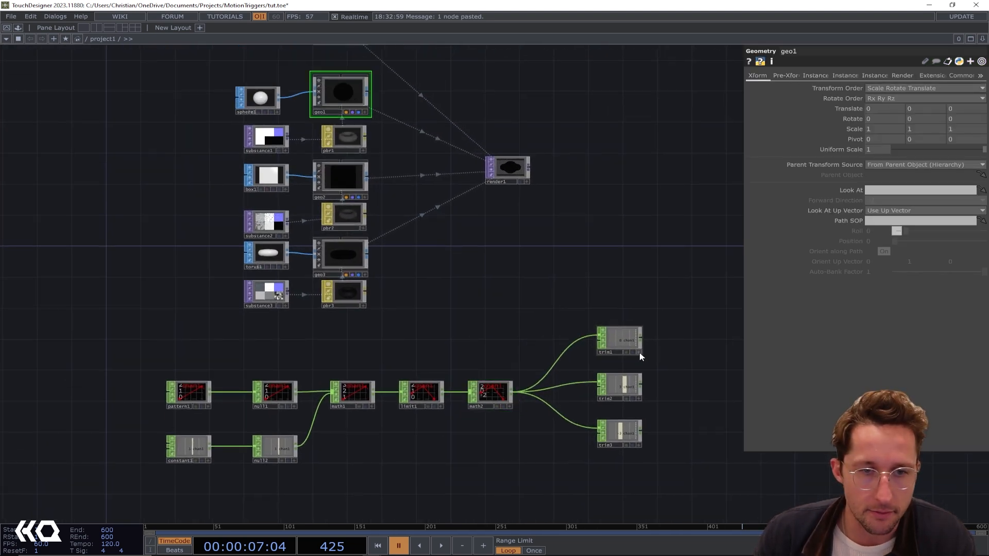
drag(624, 343, 882, 107)
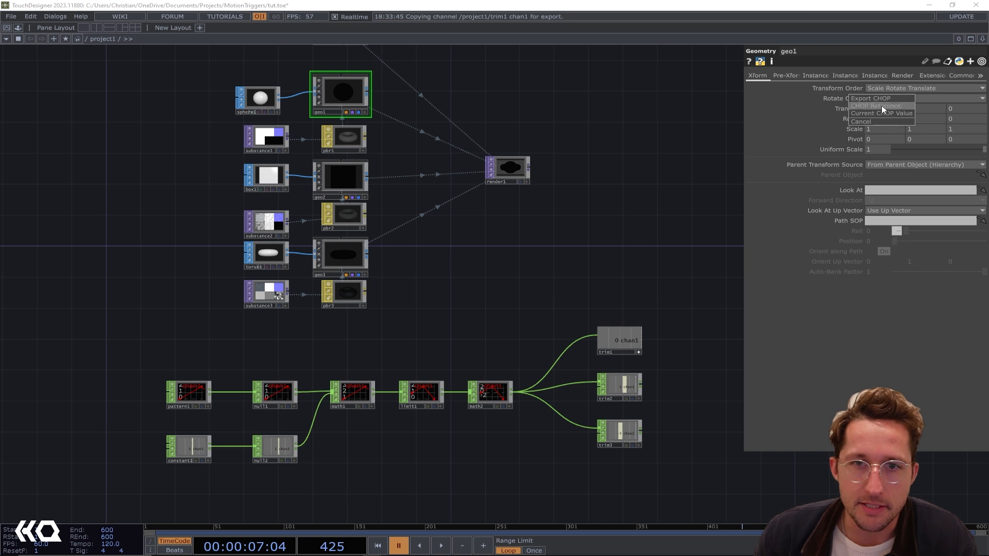
click(882, 106)
Step: Link geo2's X translation to trim2's channel and geo3's X translation to trim3's channel as CHOP references
click(342, 188)
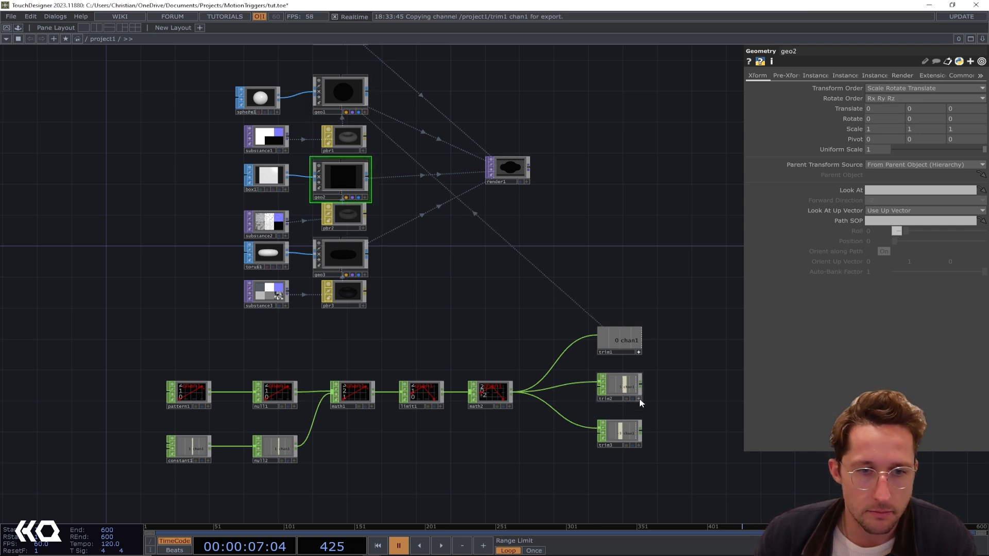
drag(623, 387, 882, 108)
click(881, 106)
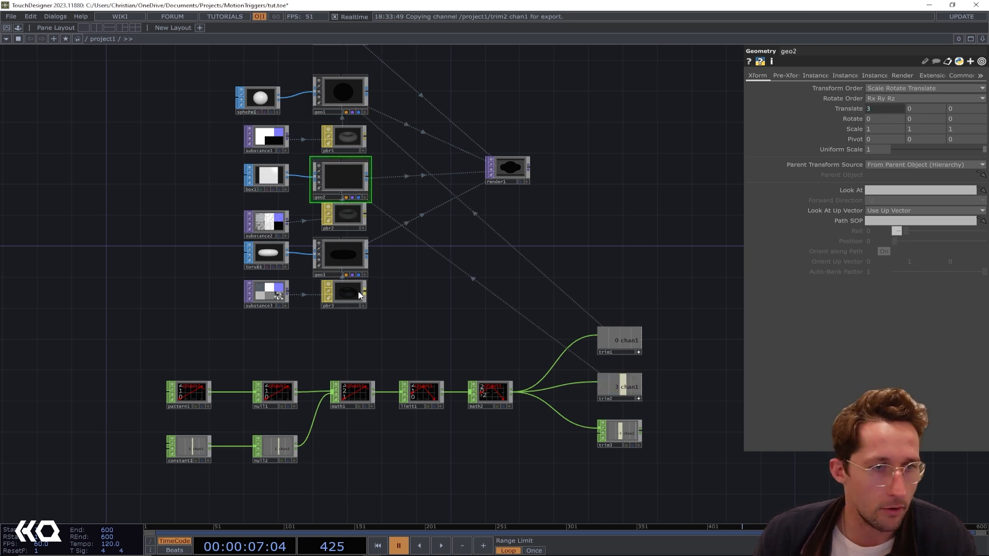
click(357, 265)
click(639, 444)
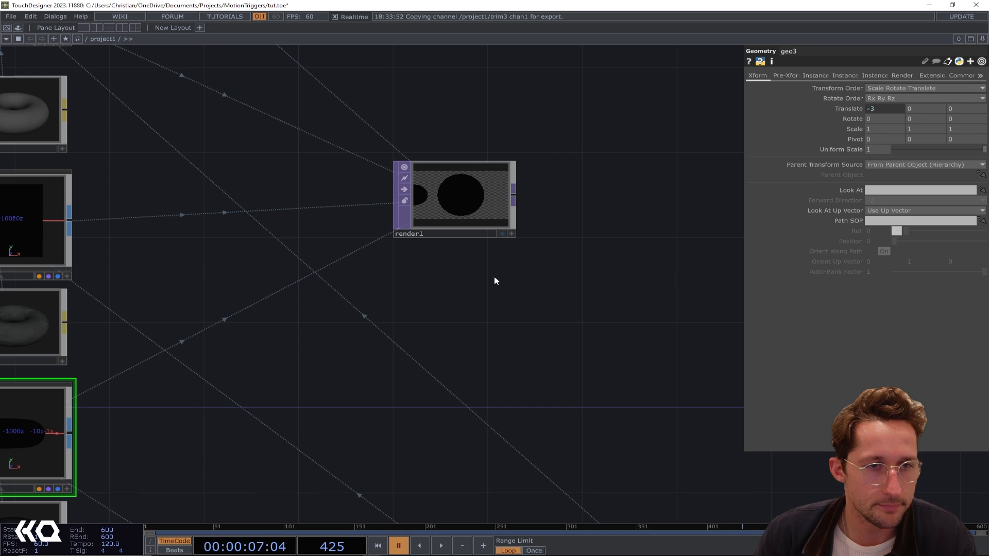
Step: Test the offset by setting constant1's chan1 value to 0
scroll(496, 277, down, 3)
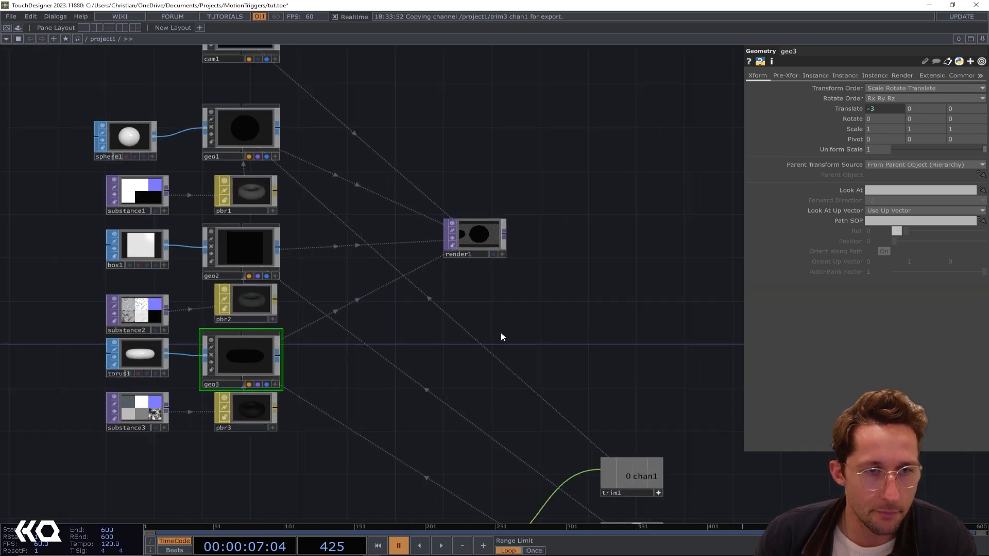
drag(223, 455, 316, 258)
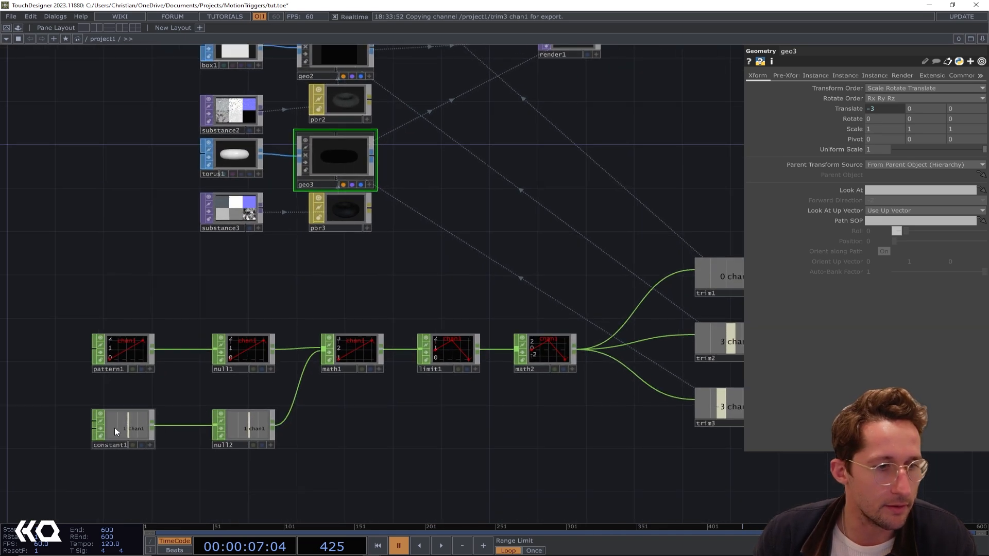
click(115, 428)
drag(540, 181, 364, 421)
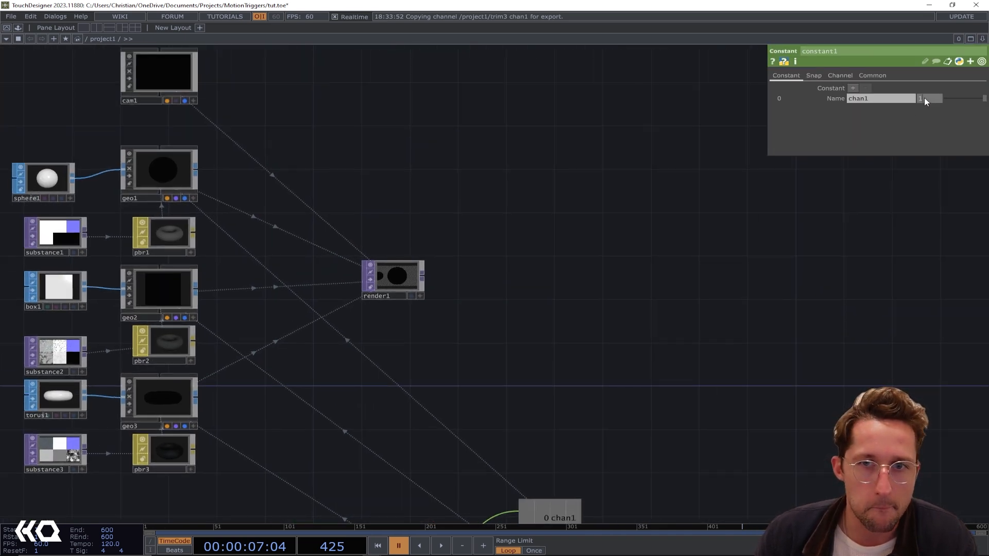
key(Return)
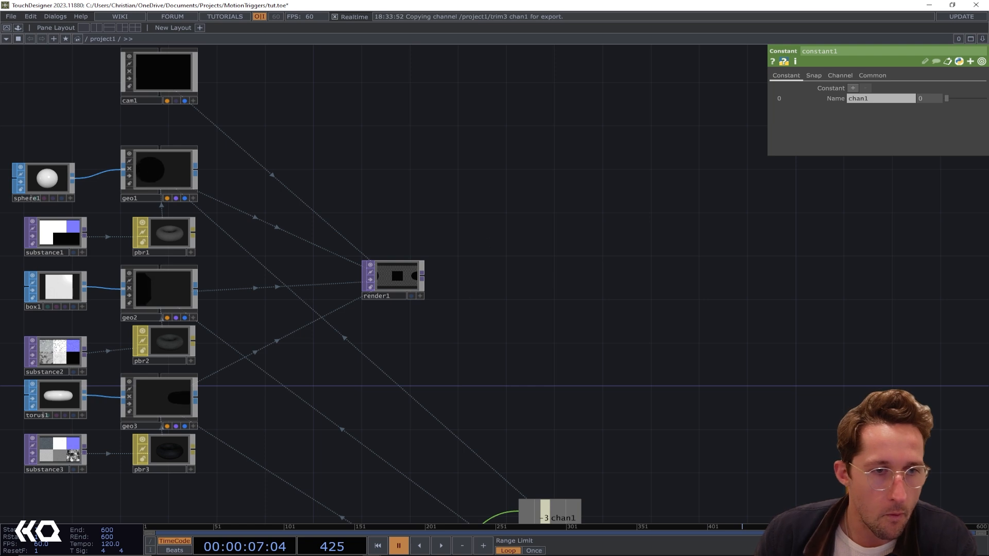
Step: Test constant1's chan1 value at 2 and inspect the result in render1
click(936, 96)
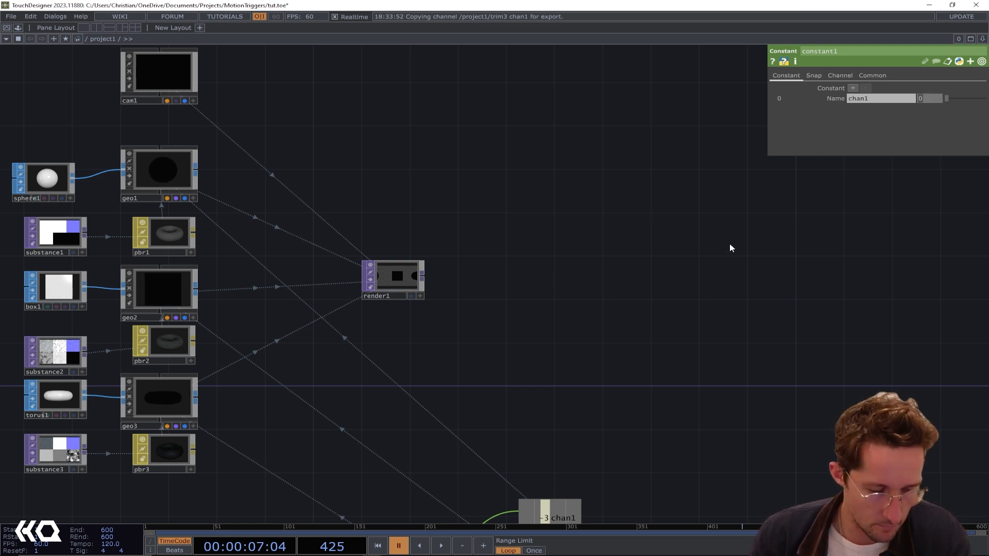
text(2)
key(Return)
middle_drag(422, 278, 392, 268)
scroll(376, 272, up, 3)
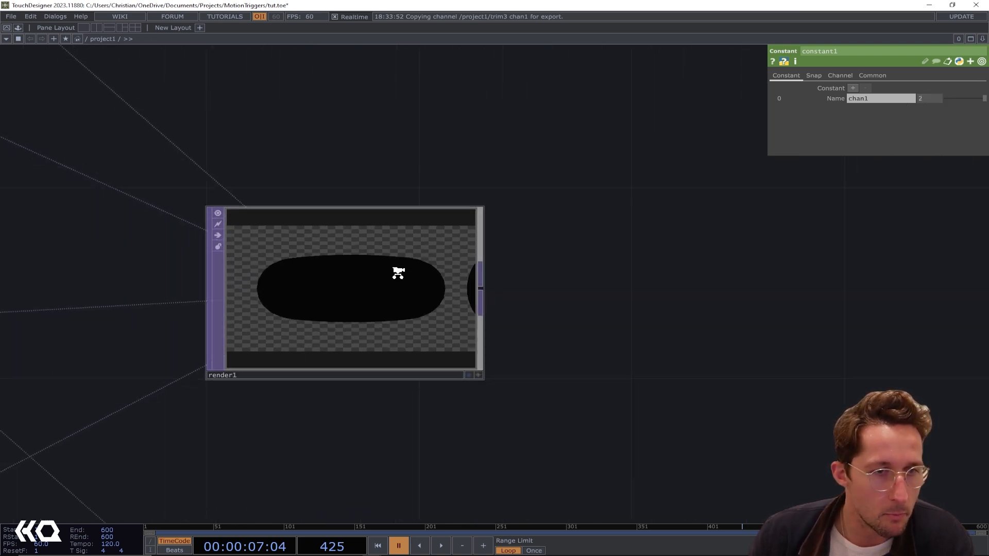
Step: Test constant1's chan1 value at 4 and inspect the result in render1
scroll(371, 252, down, 3)
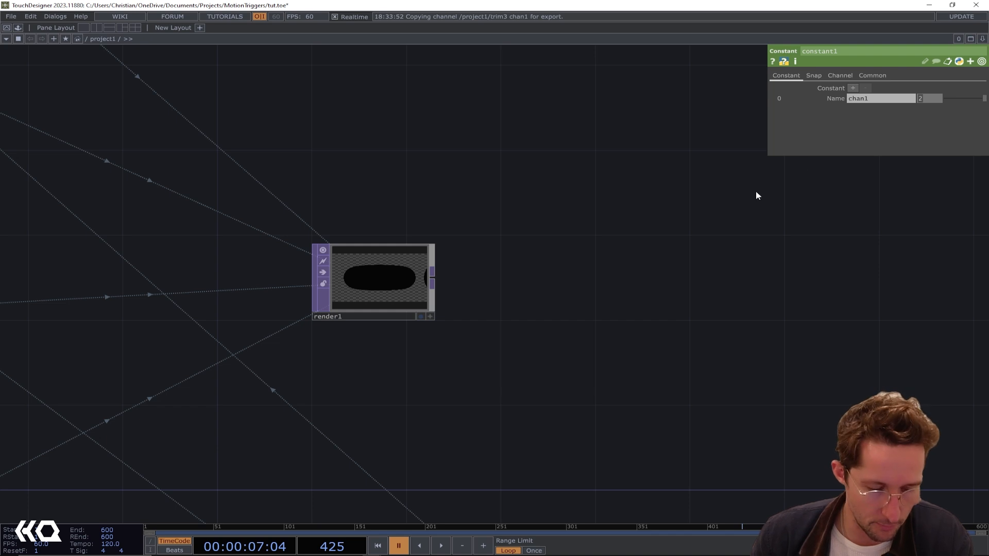
text(4)
key(Return)
drag(466, 276, 470, 273)
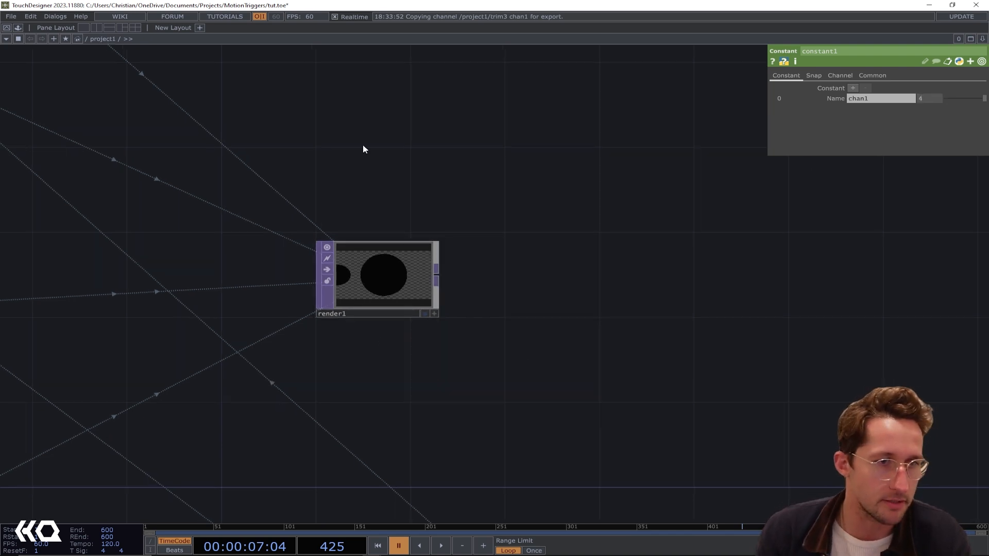
Step: Add an Environment Light COMP above cam1
drag(363, 144, 555, 173)
scroll(664, 166, down, 3)
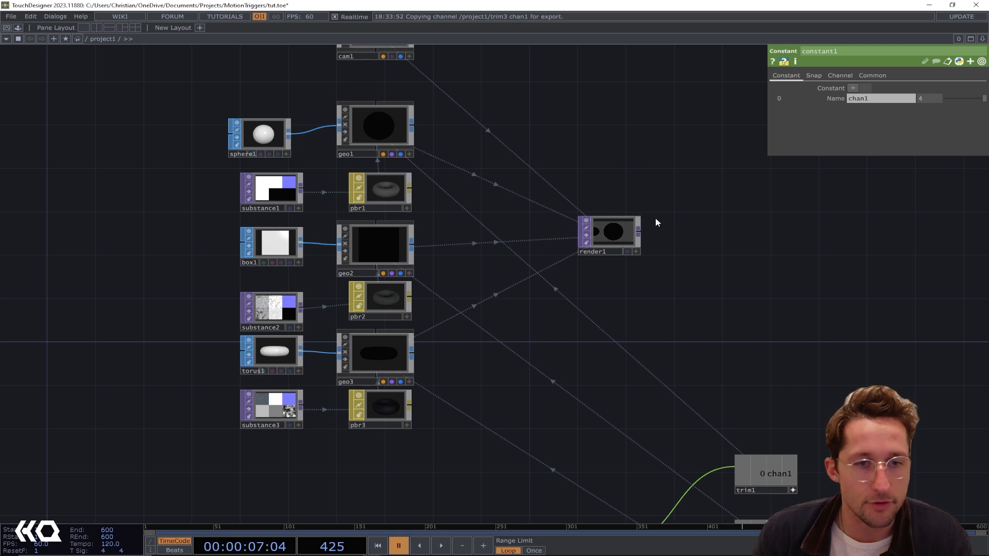
key(Tab)
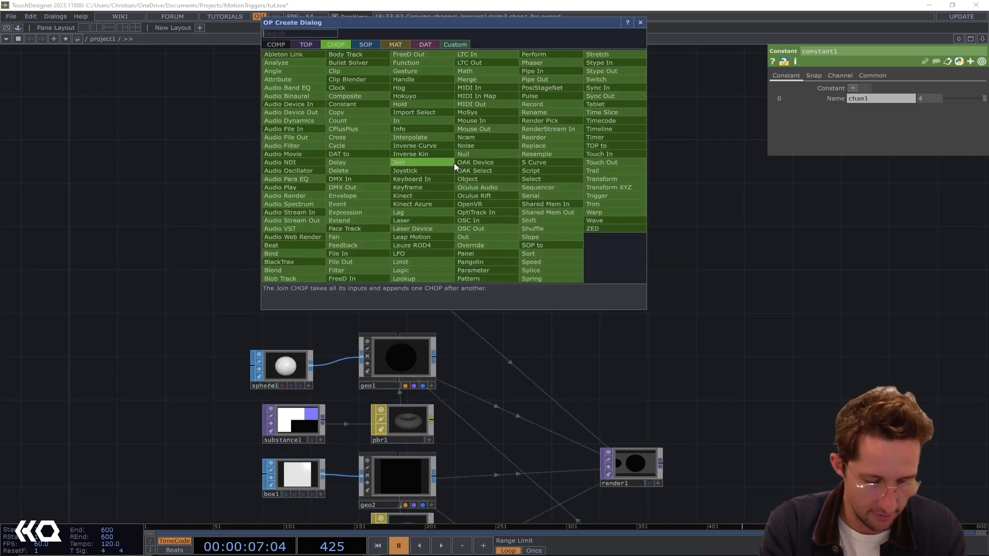
text(en)
click(313, 45)
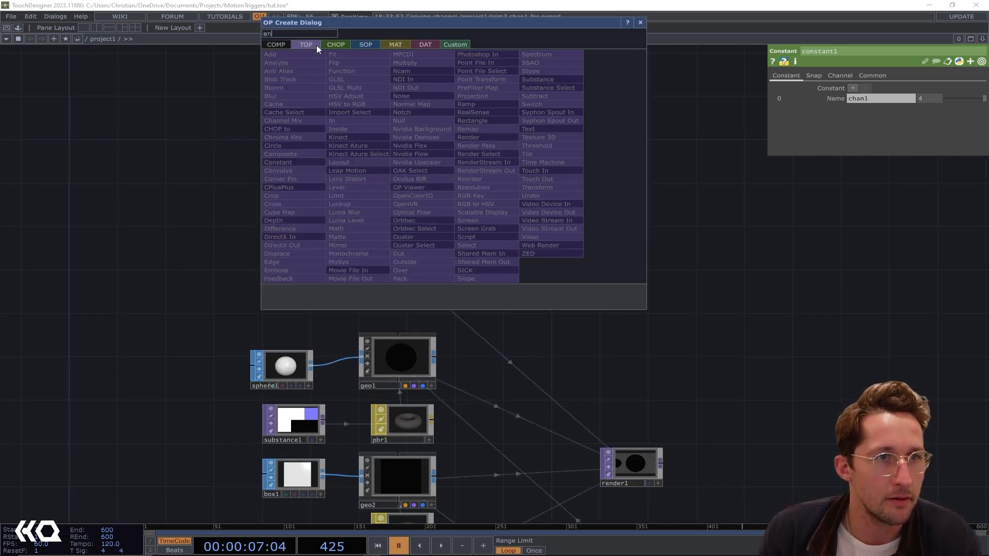
click(280, 47)
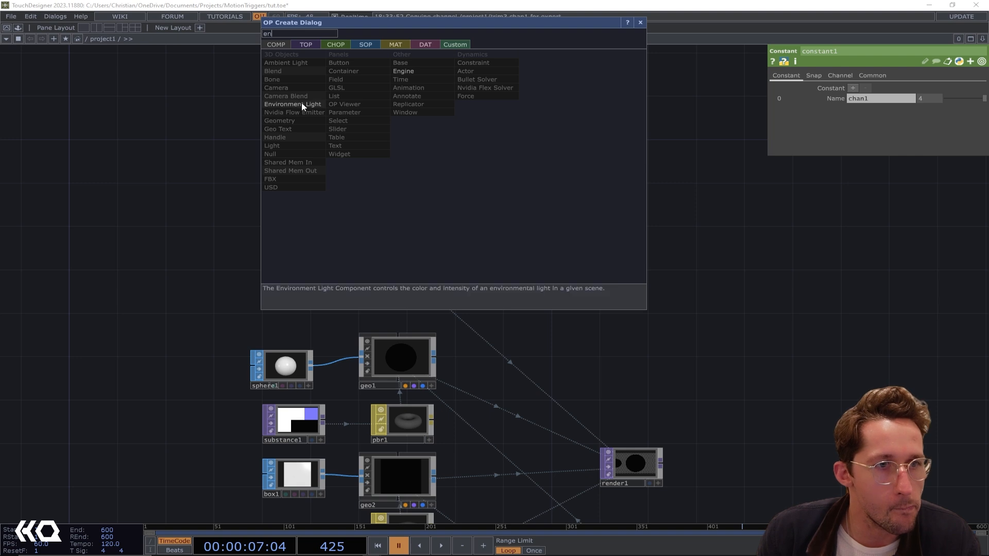
click(301, 108)
click(375, 182)
drag(264, 194, 346, 172)
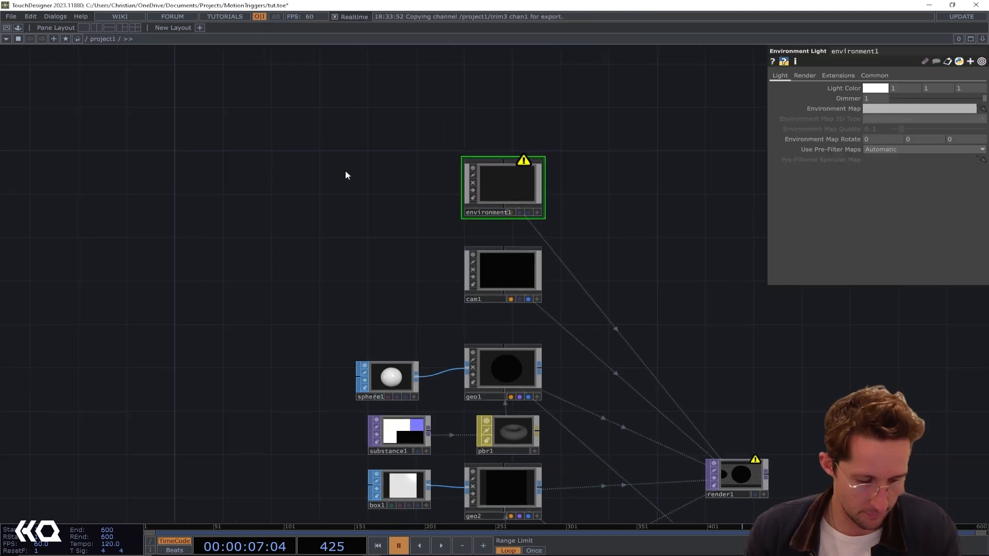
Step: Add a Constant TOP beside environment1 and assign it as the light's Environment Map
key(Tab)
text(co)
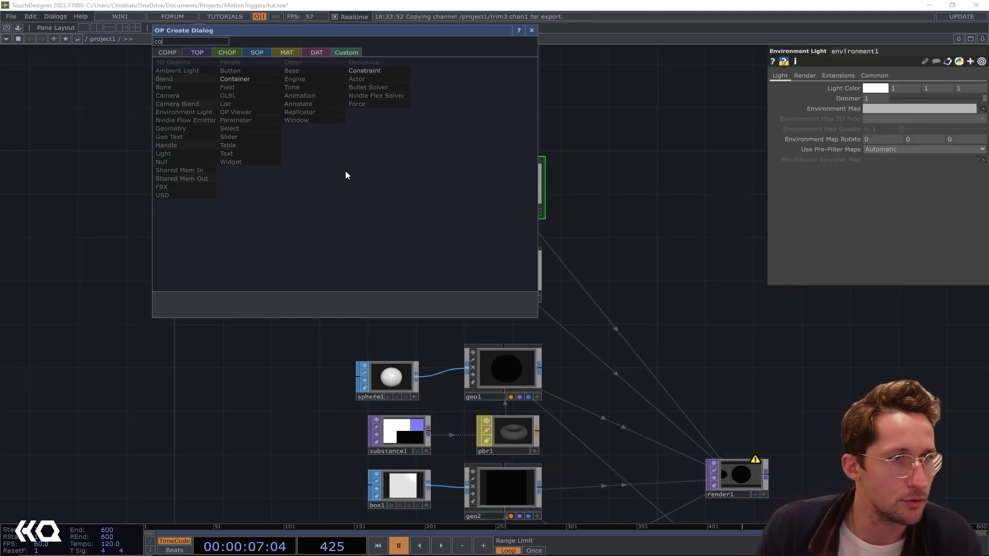
click(198, 53)
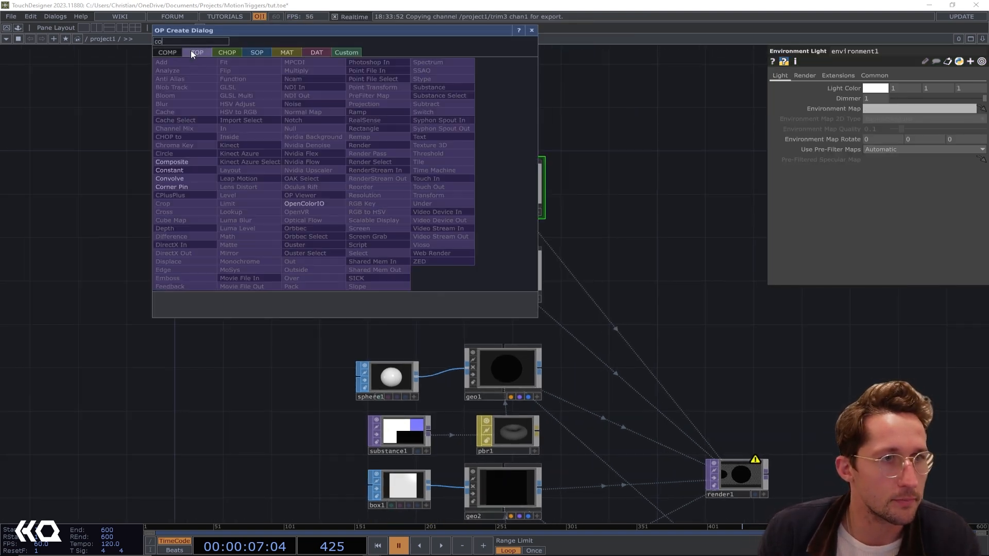
click(175, 173)
click(370, 183)
drag(375, 183, 530, 169)
click(530, 171)
drag(690, 271, 531, 101)
click(578, 287)
scroll(395, 240, down, 3)
scroll(395, 226, up, 5)
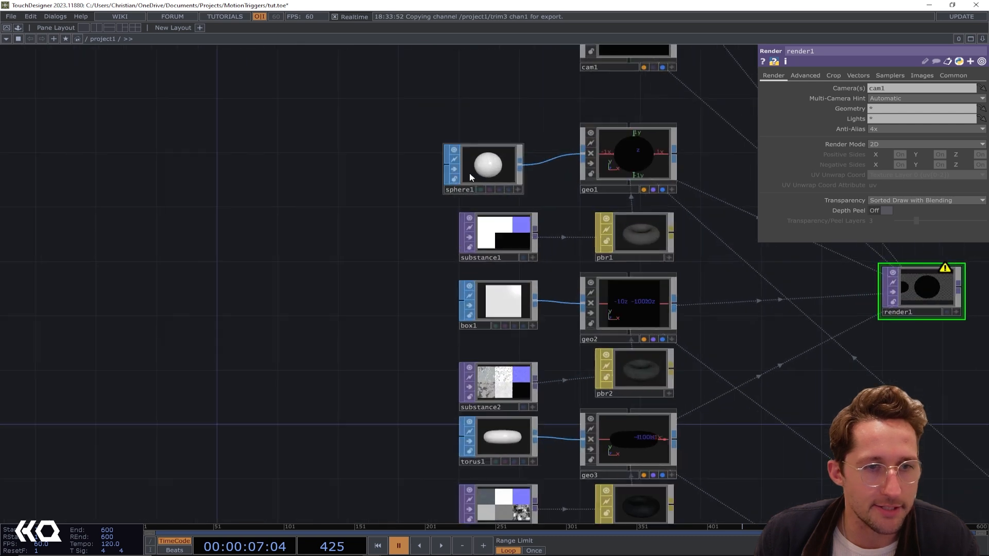
Step: Move sphere1 away from geo1 and insert an Attribute Create SOP between them
drag(492, 172, 426, 172)
right_click(523, 138)
click(535, 141)
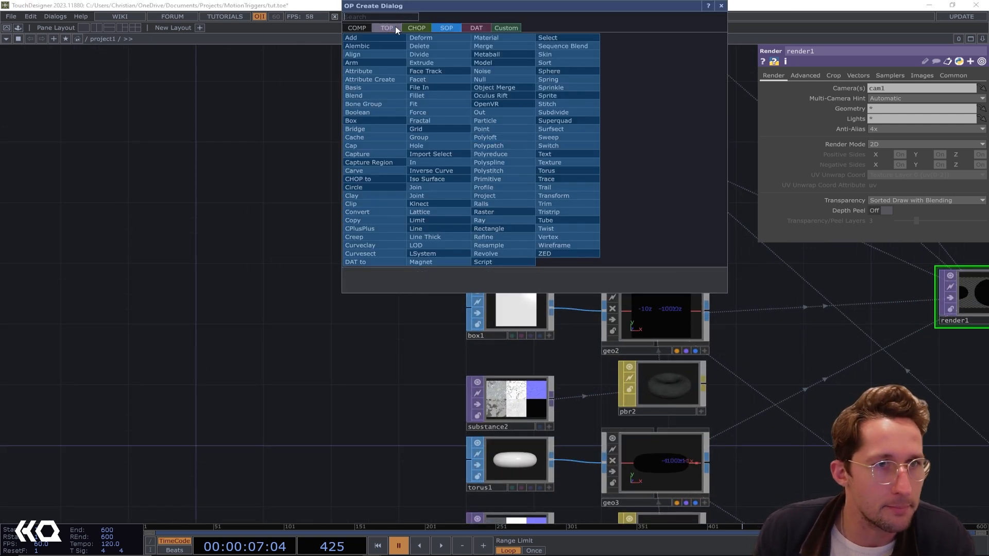
text(att)
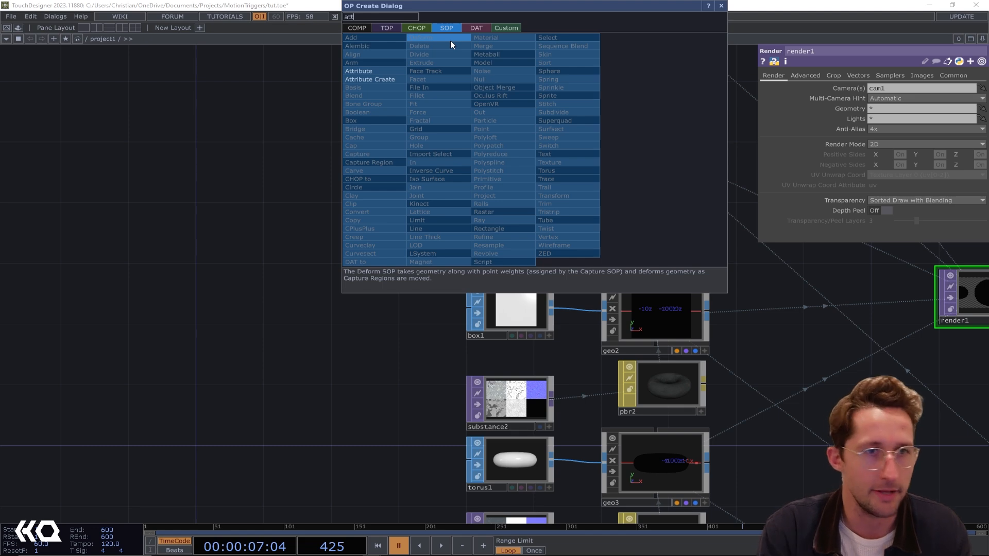
click(384, 78)
click(497, 122)
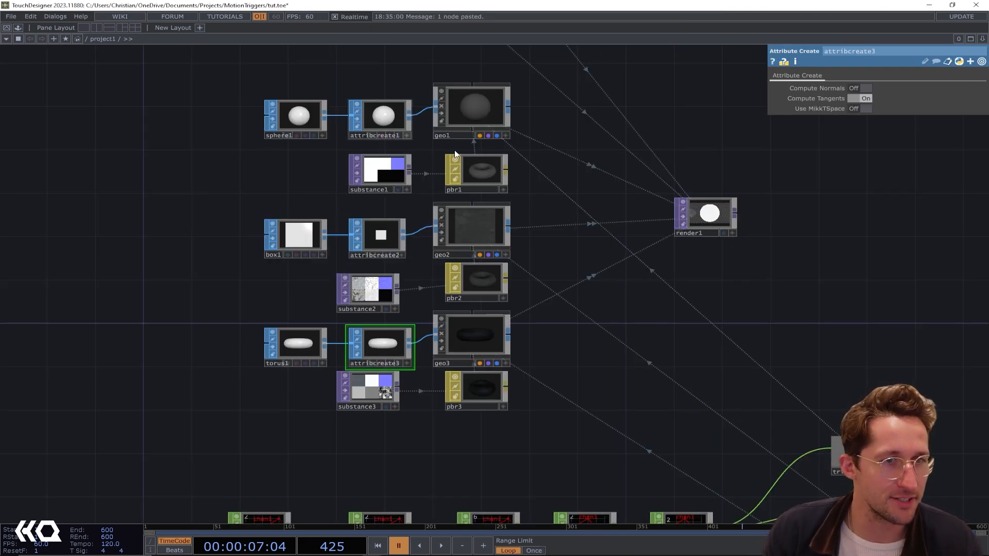
Step: Shift the source SOPs, Attribute Creates and Substance nodes away from the geometries, and insert a Transform SOP between attribcreate1 and geo1
scroll(614, 215, down, 3)
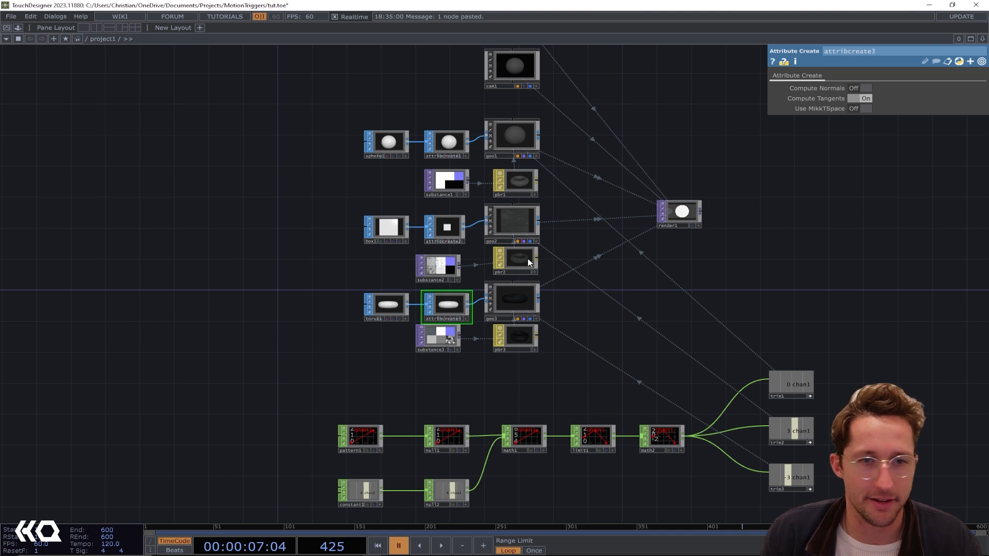
drag(454, 374, 302, 93)
drag(441, 149, 381, 150)
right_click(446, 140)
click(458, 132)
text(tr)
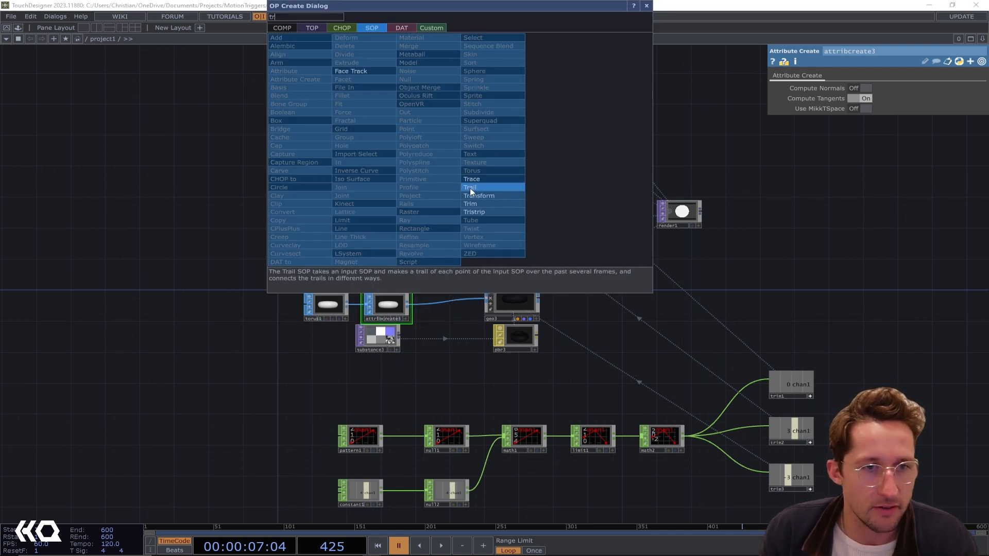
click(470, 188)
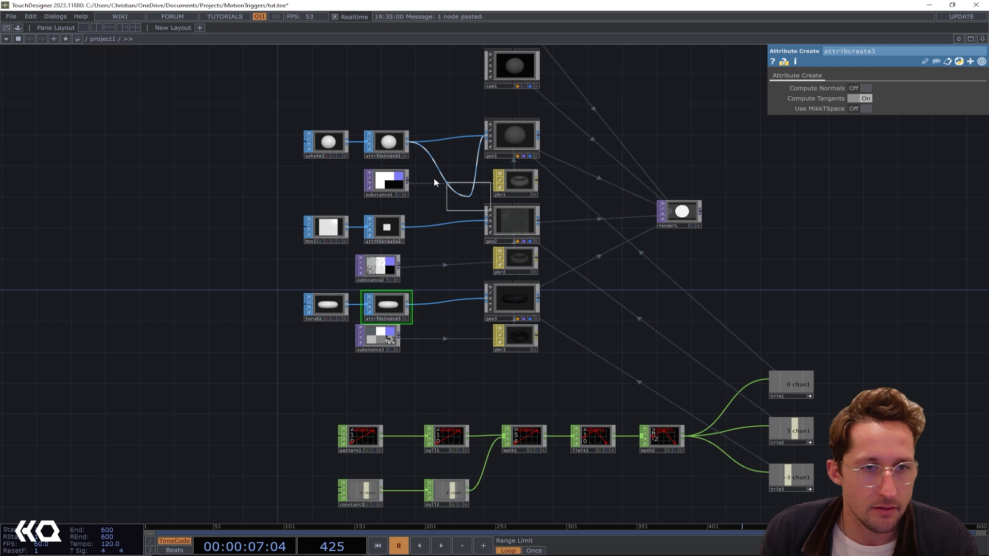
click(454, 140)
Step: Insert a Transform SOP between attribcreate2 and geo2 and another between attribcreate3 and geo3
right_click(448, 205)
click(459, 209)
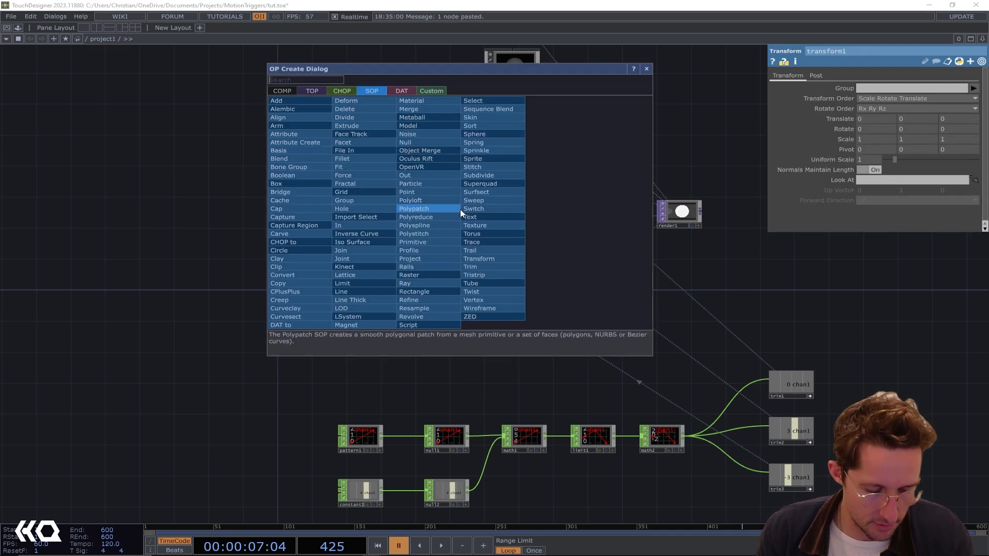
text(tr)
click(487, 259)
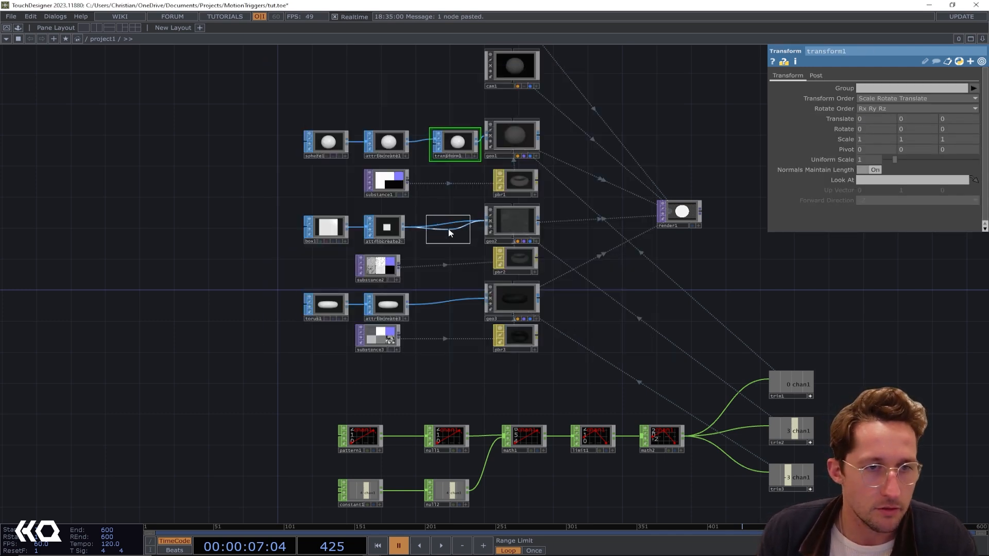
click(447, 291)
Step: Set the Uniform Scale of transform1, the sphere's Transform SOP, to 0.5
click(453, 140)
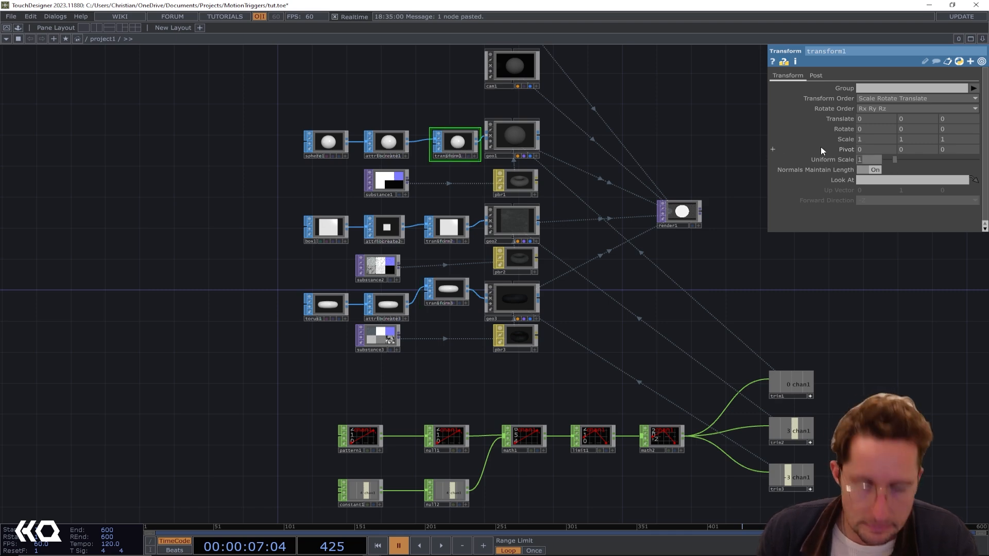
text(.5)
key(Return)
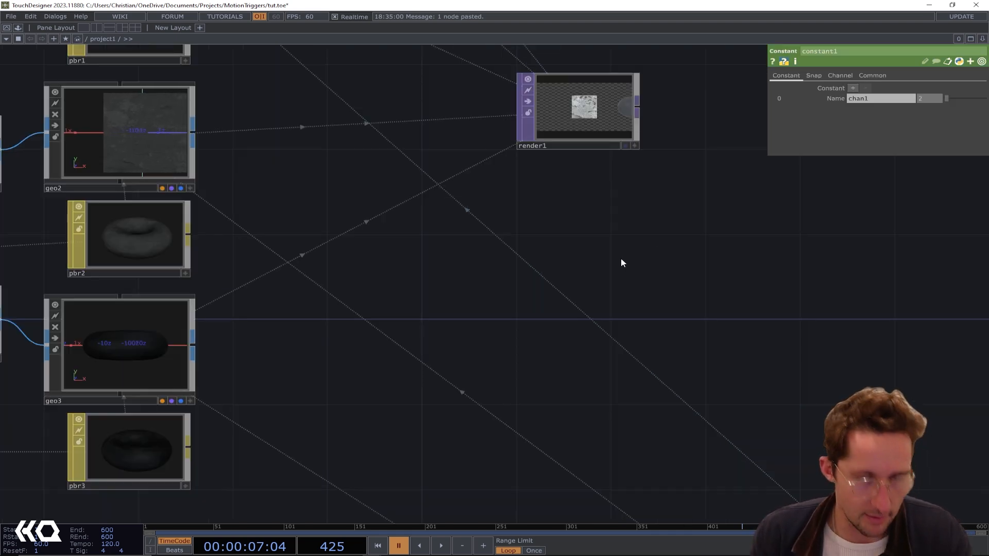
Step: Set the Uniform Scale of transform3, the torus's Transform SOP, to 0.5
drag(590, 237, 690, 327)
scroll(690, 326, down, 4)
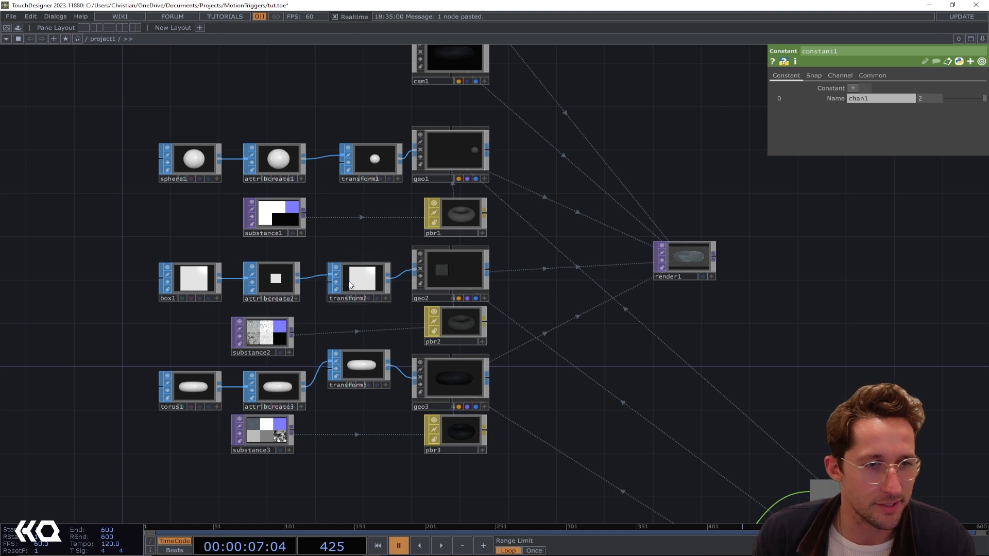
click(361, 367)
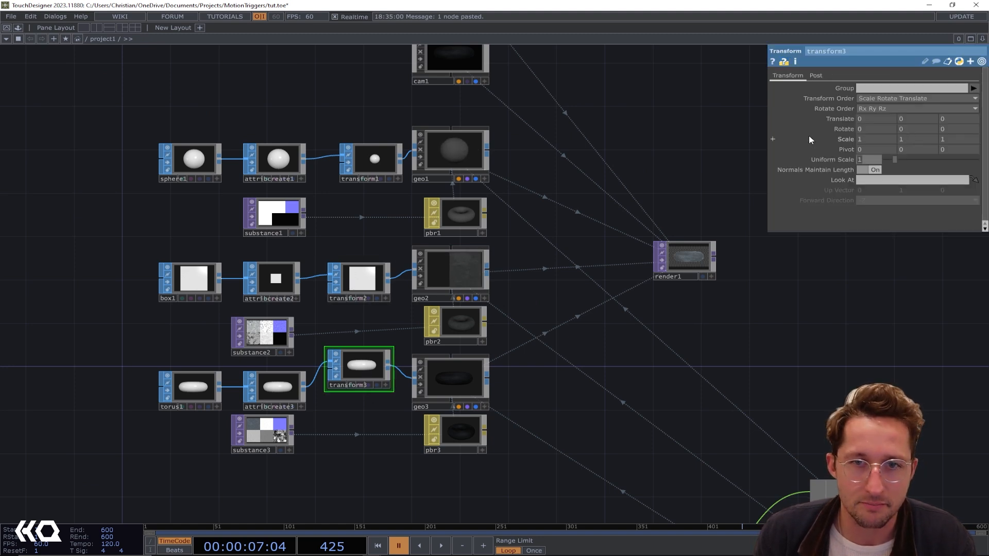
text(.5)
key(Return)
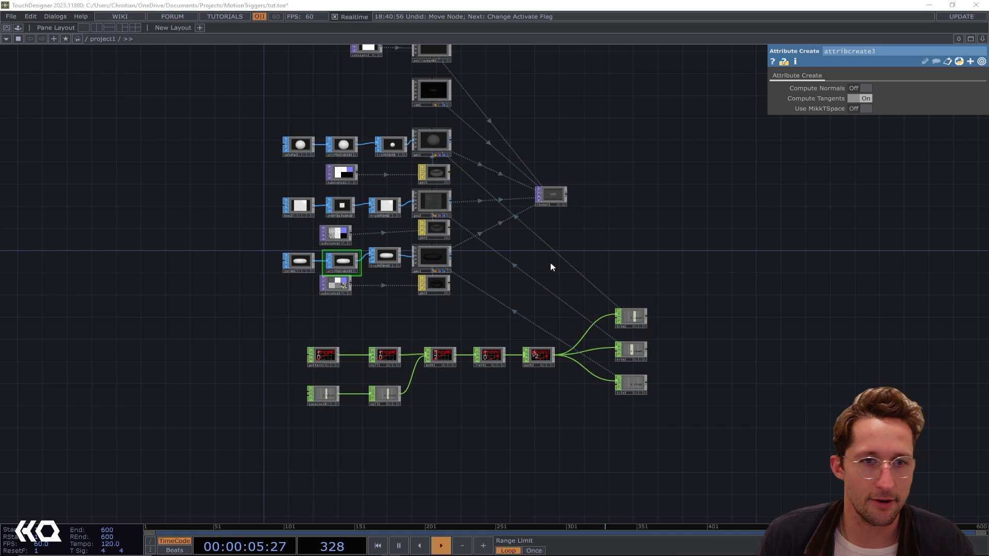
Step: Set constant1's chan1 value to 0 with the timeline playing
drag(566, 264, 576, 296)
scroll(510, 332, up, 2)
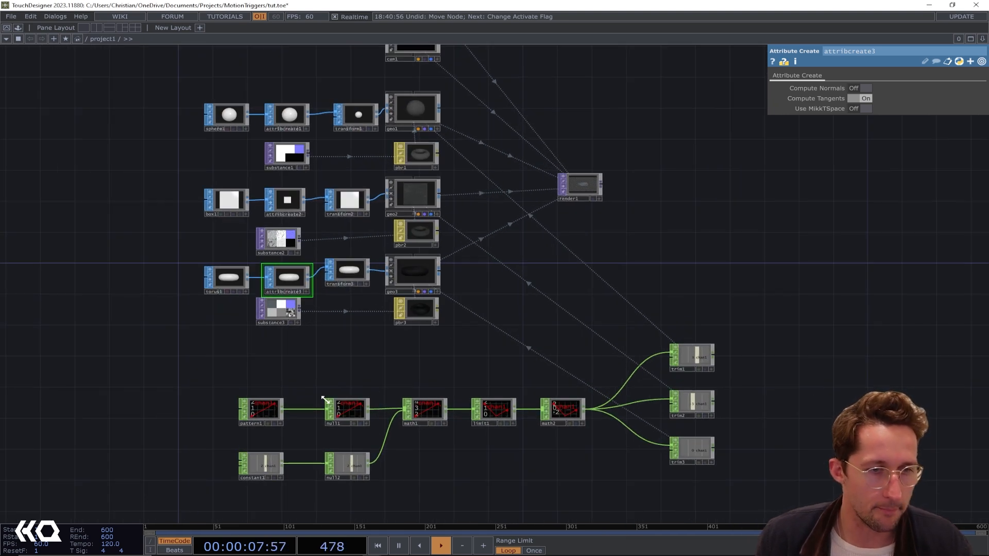
click(260, 466)
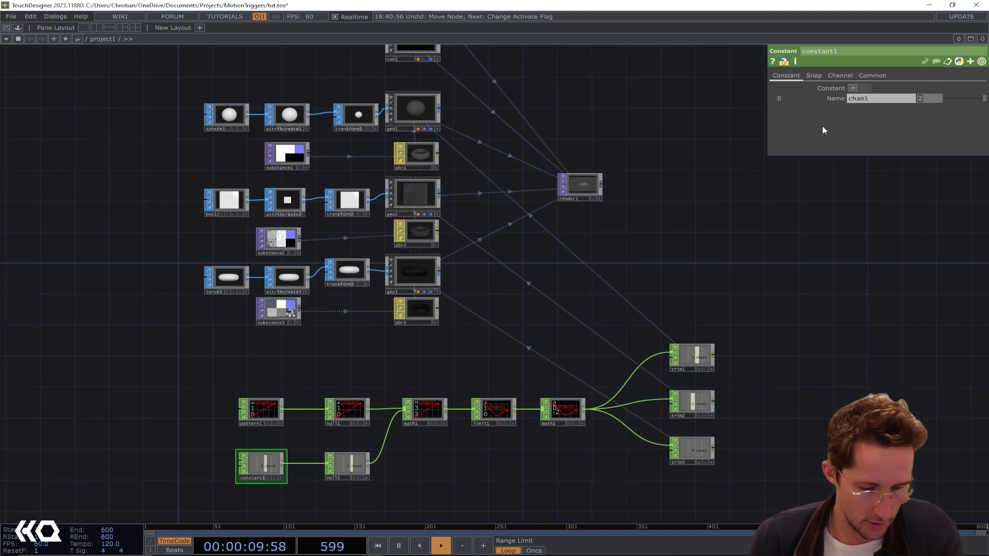
text(0)
key(Return)
Step: Move constant1 away from null2 and insert a Lag CHOP between them
drag(628, 229, 676, 171)
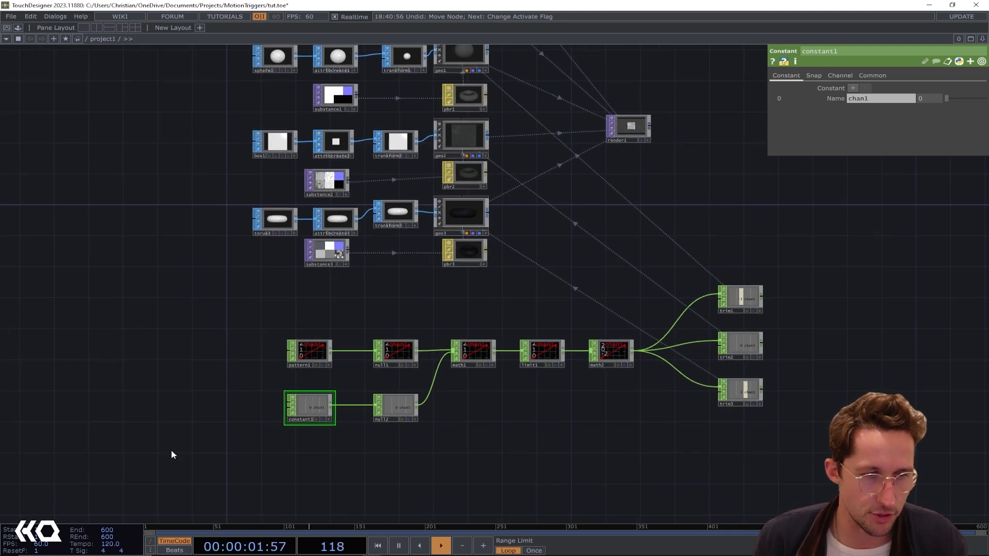
drag(292, 410, 213, 410)
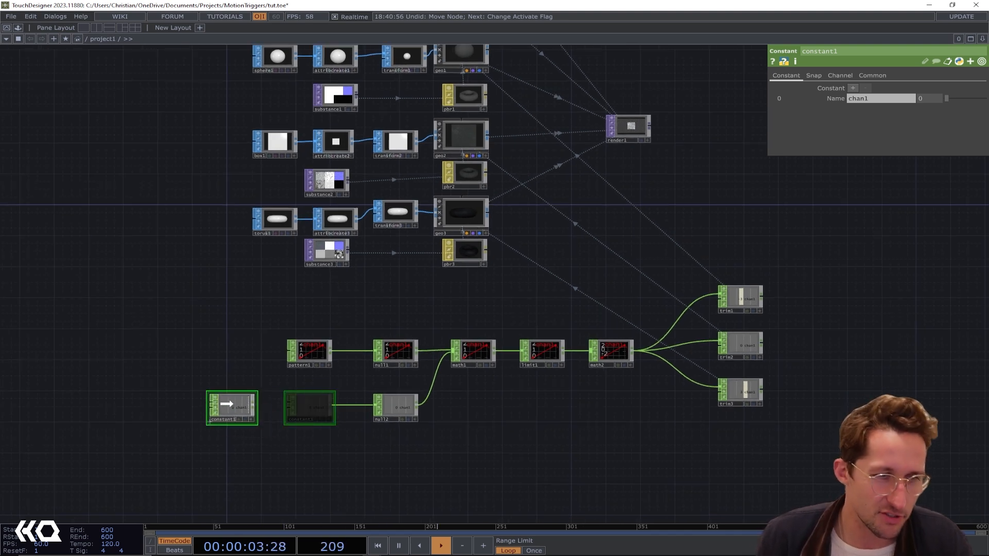
right_click(335, 405)
click(338, 397)
text(lag)
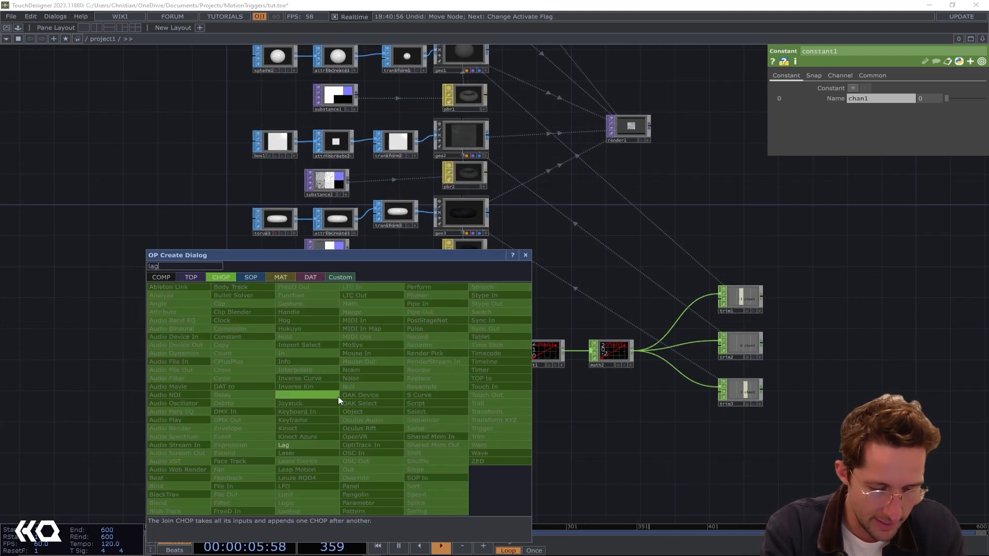
click(304, 446)
click(317, 400)
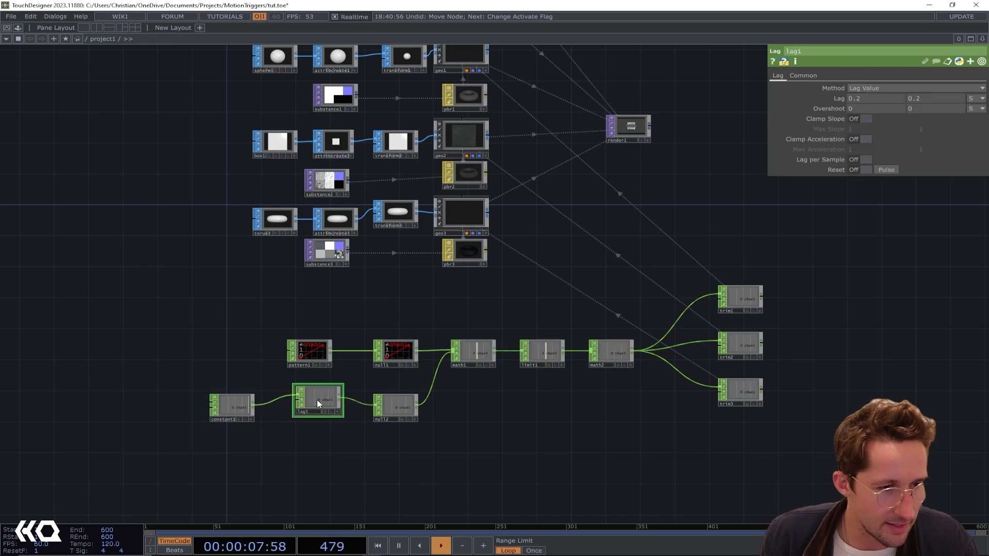
Step: Turn on Lag per Sample for lag1, the Lag CHOP between constant1 and null2
scroll(499, 370, up, 3)
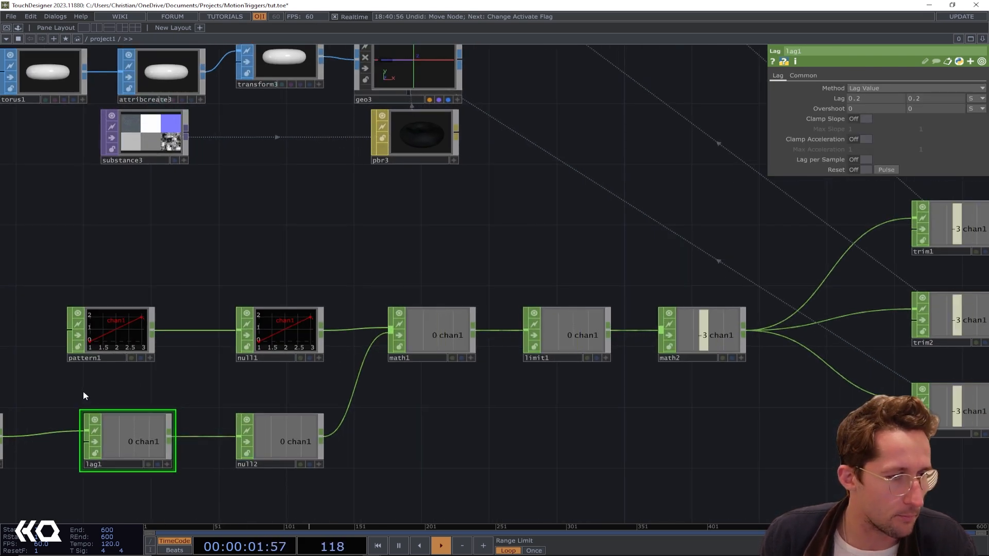
drag(82, 391, 172, 383)
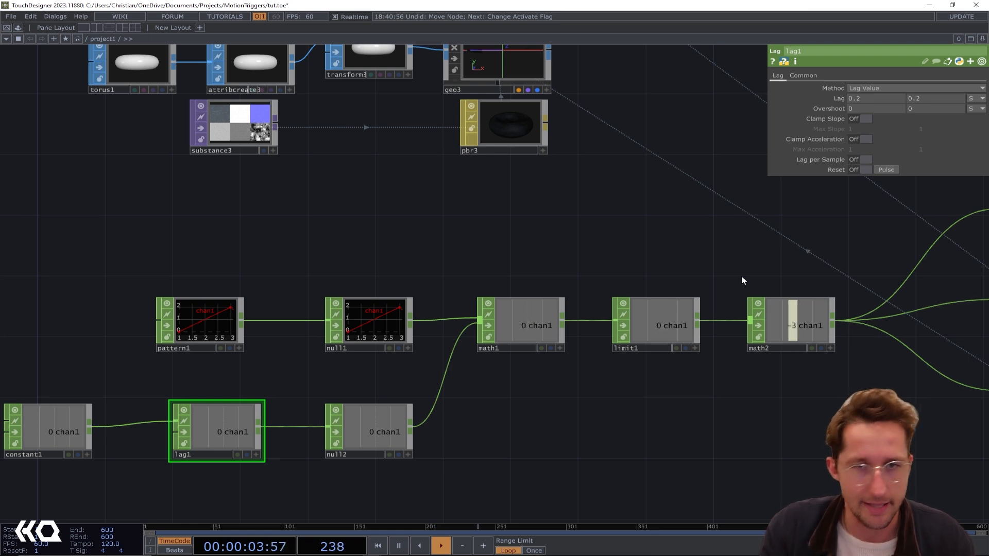
click(861, 160)
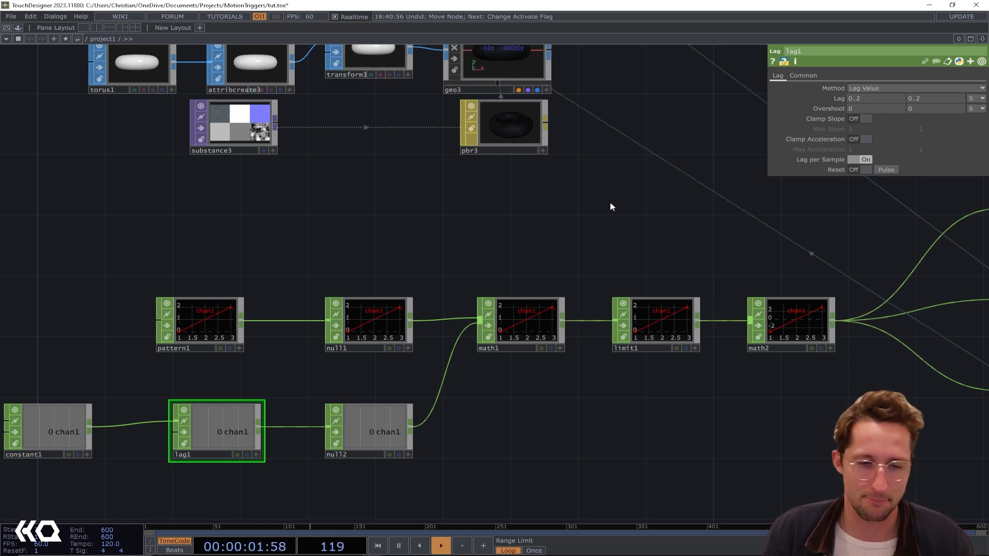
Step: Set constant1's chan1 value to 1 to test the lagged movement in render1's output
scroll(515, 269, down, 6)
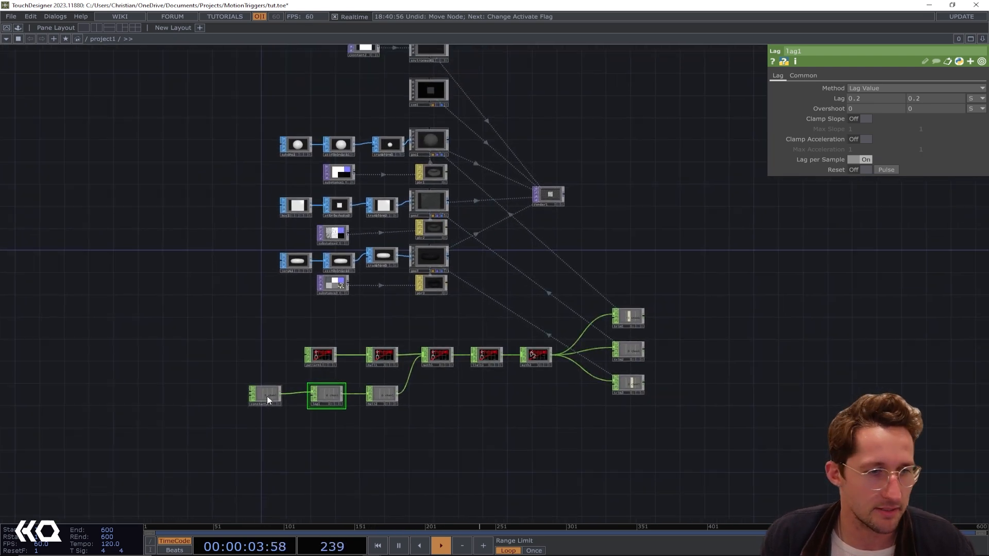
click(266, 397)
scroll(517, 276, up, 4)
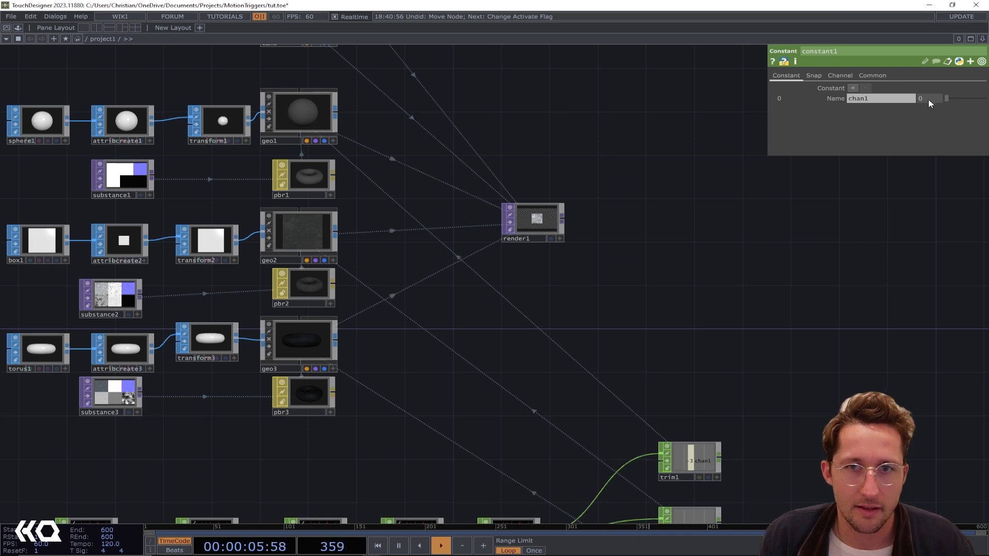
key(Tab)
text(2)
key(Return)
scroll(578, 232, up, 3)
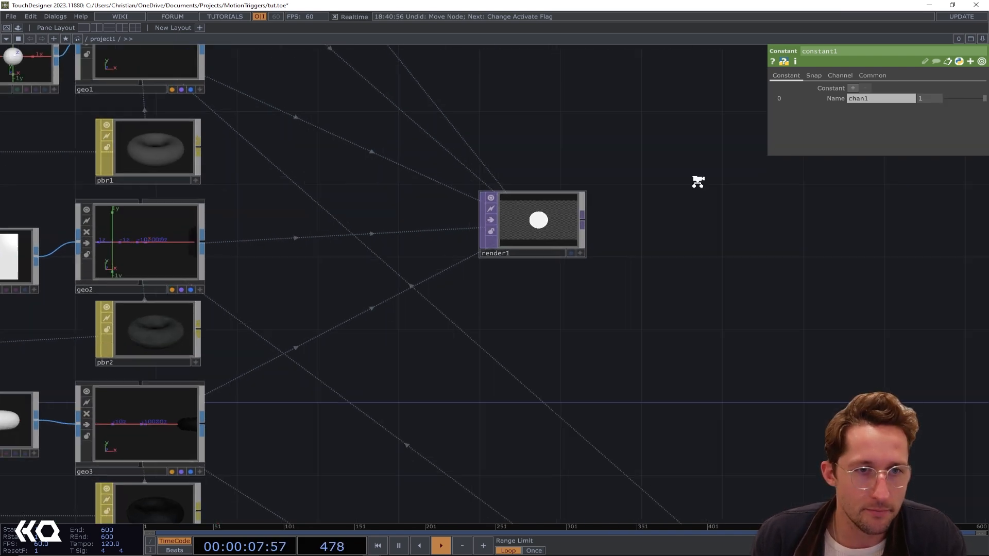
click(918, 98)
text(1)
key(Return)
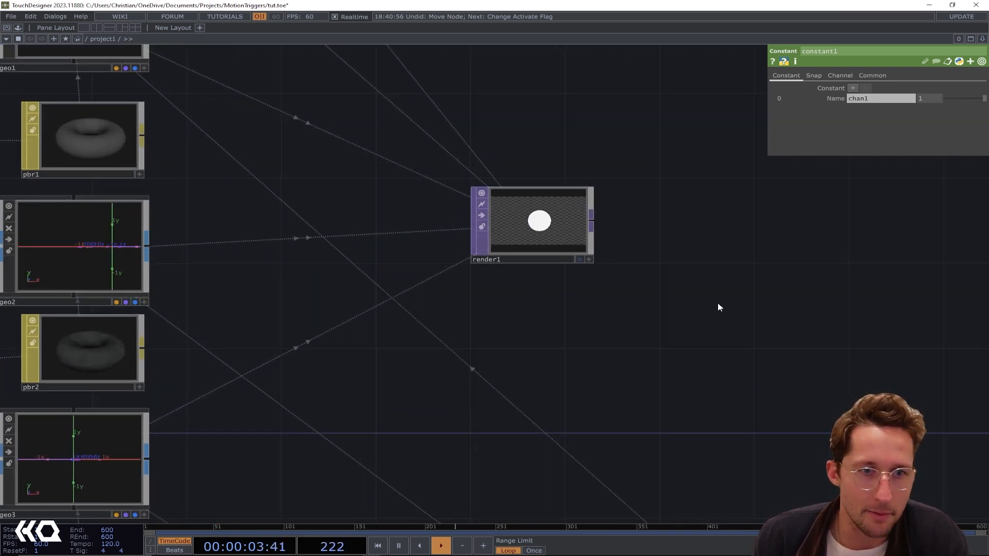
Step: Set both Overshoot values of lag1 to 0.2
scroll(617, 359, down, 5)
scroll(416, 367, up, 3)
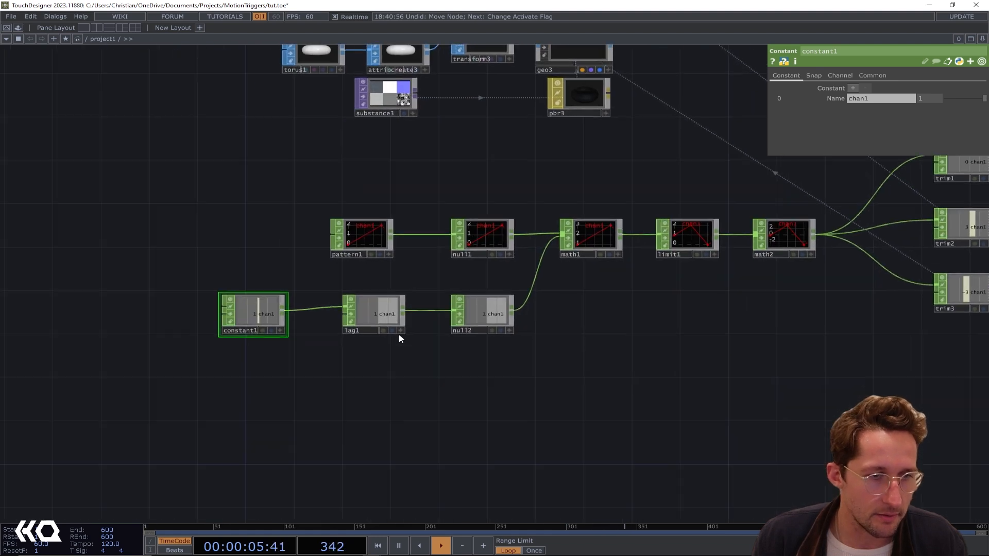
click(394, 307)
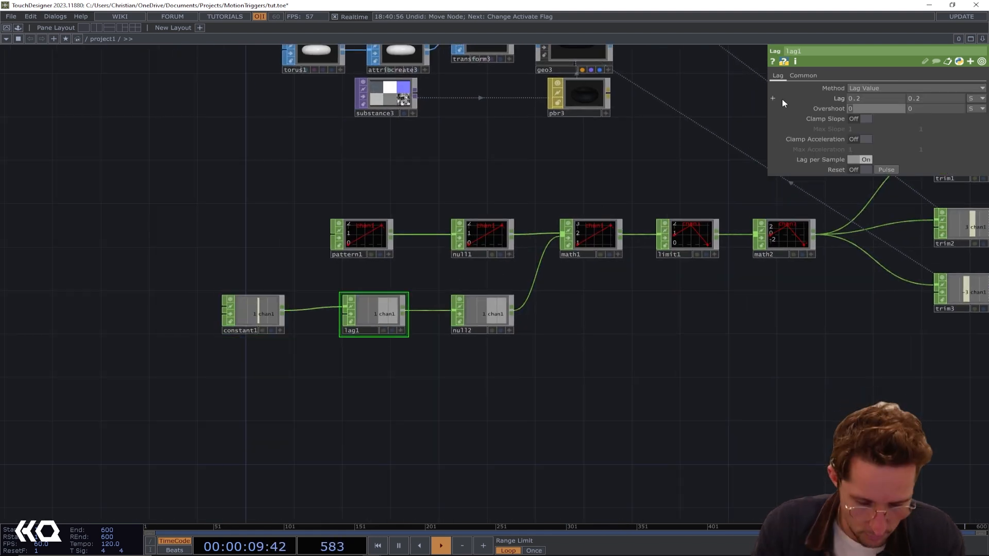
text(.2)
key(Tab)
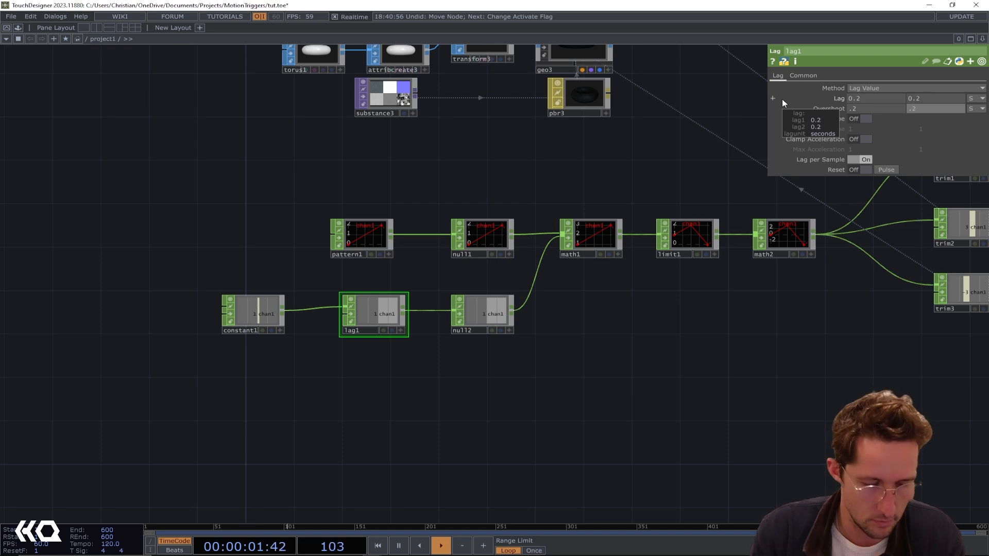
Step: Set constant1's chan1 value to 0 and on to 3, testing the overshoot in render1's output
drag(690, 104, 590, 211)
drag(534, 302, 612, 201)
click(105, 469)
drag(688, 147, 670, 194)
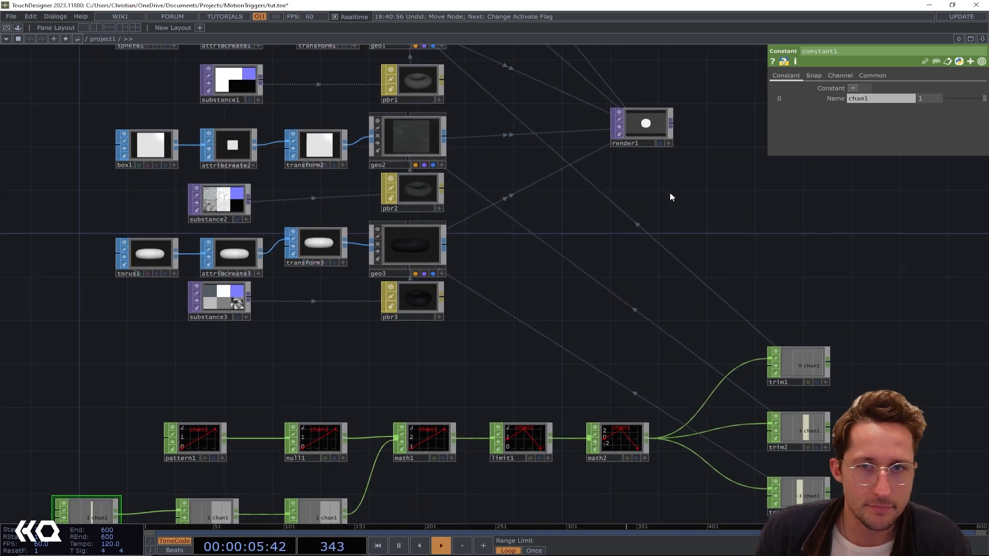
scroll(671, 198, up, 5)
drag(737, 101, 682, 276)
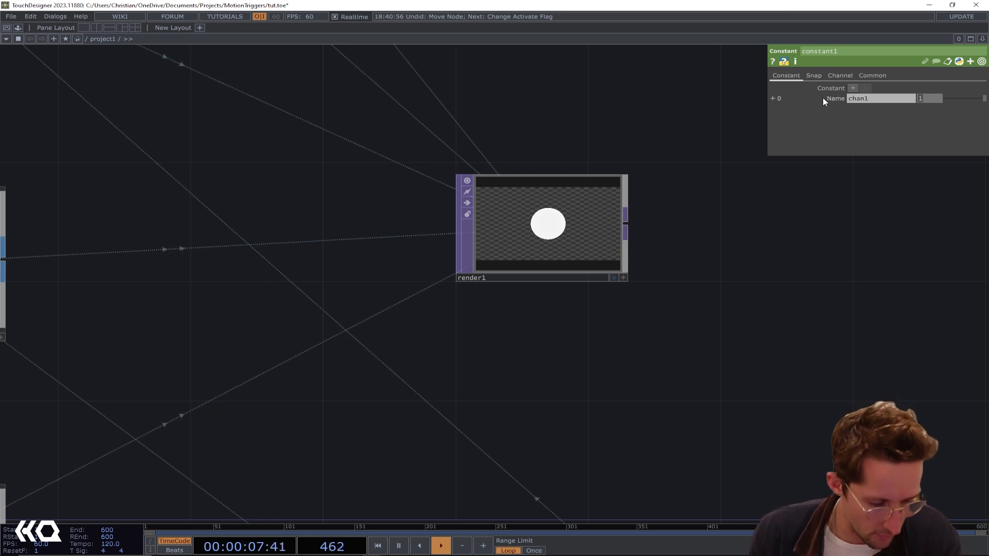
text(0)
key(Return)
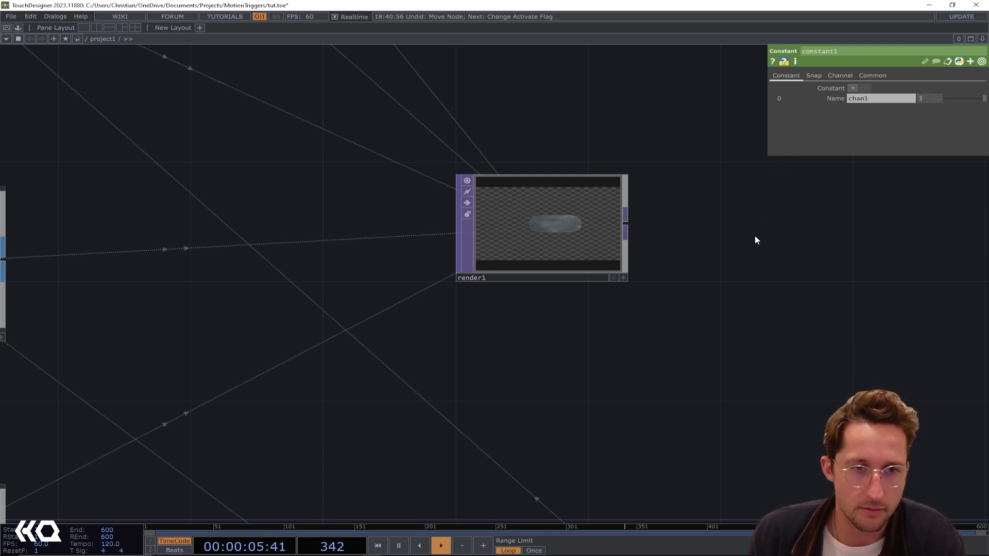
Step: Connect a Null TOP to render1's output and place it in line with render1
drag(755, 235, 661, 237)
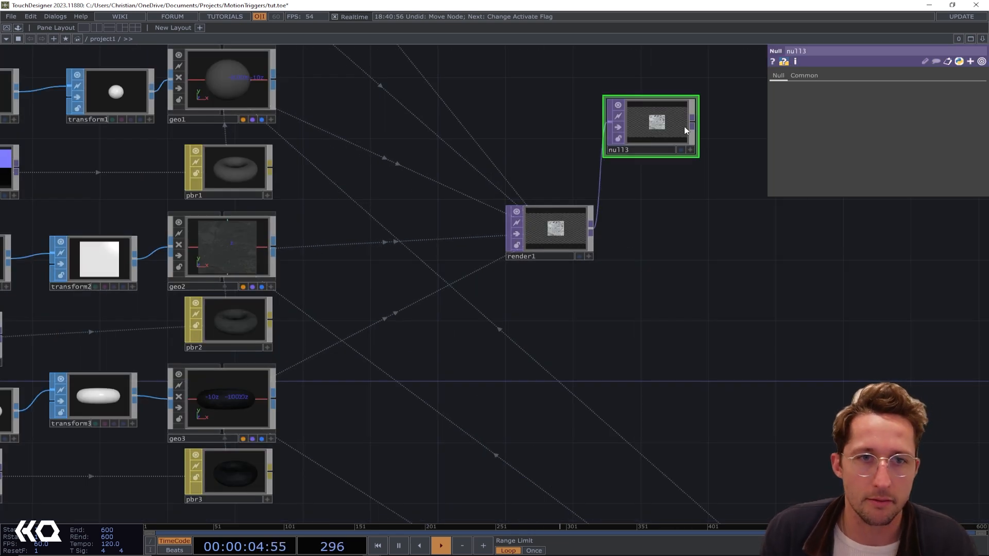
drag(684, 130, 866, 235)
drag(702, 274, 549, 259)
Step: Insert a Ramp TOP on the wire between render1 and null3
right_click(548, 248)
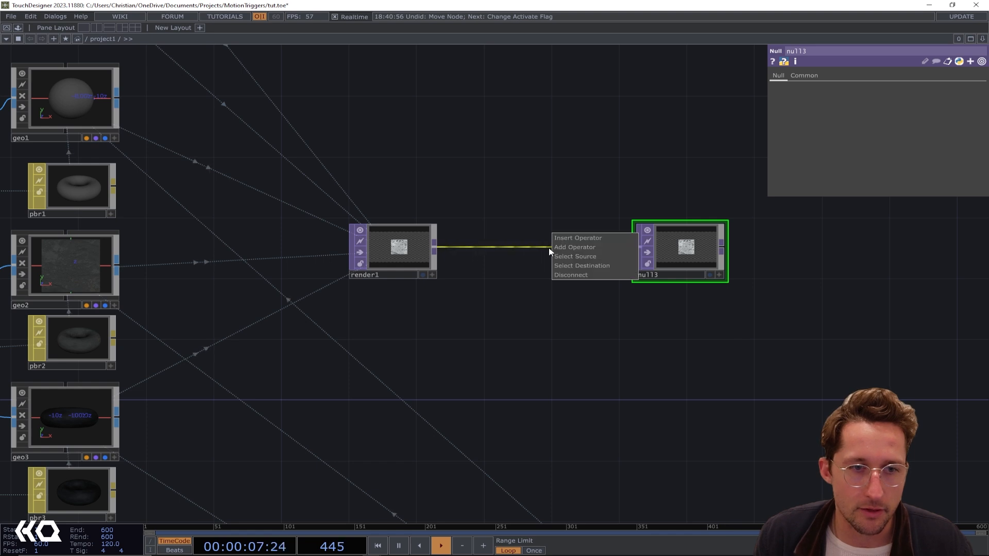
click(561, 233)
text(ramp)
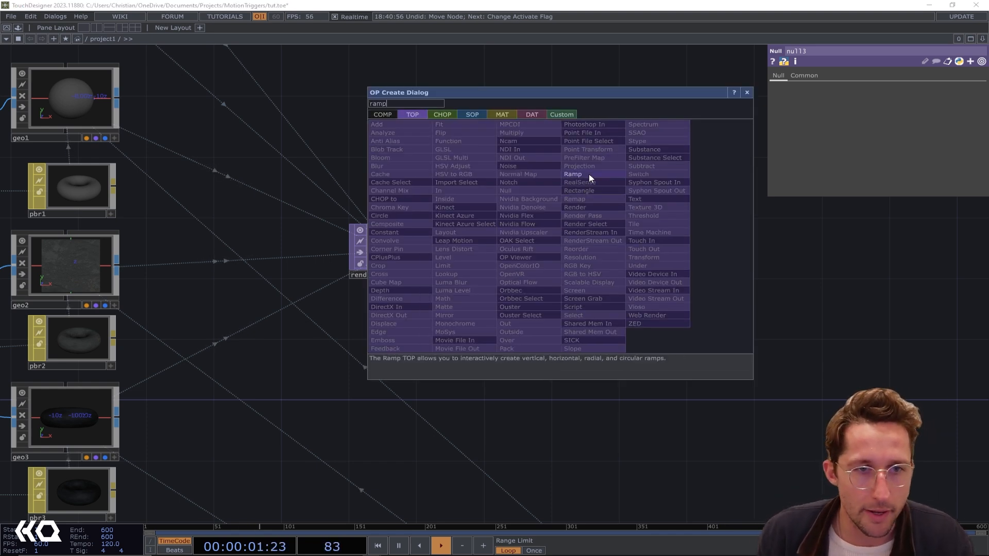
click(589, 174)
click(545, 255)
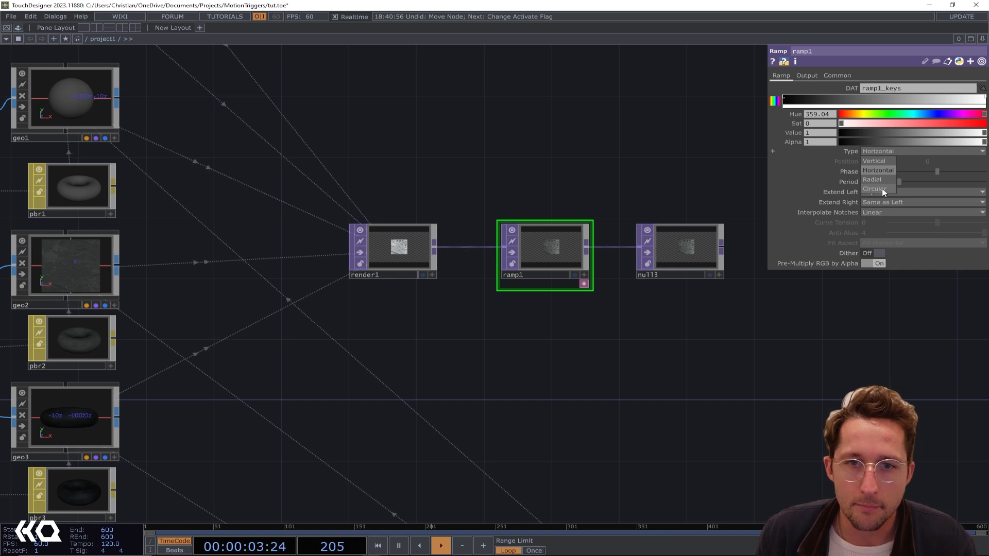
Step: Make ramp1 a Circular ramp and set its Extend Right to Hold
click(881, 188)
click(897, 202)
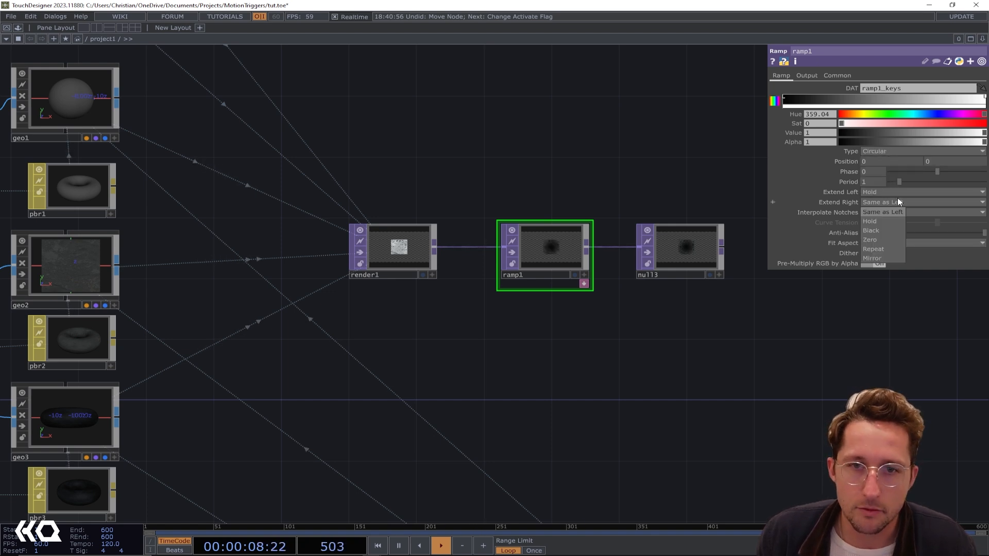
click(883, 220)
Step: Composite ramp1 with its input using the Over operation and turn on Swap Order
drag(712, 155, 492, 282)
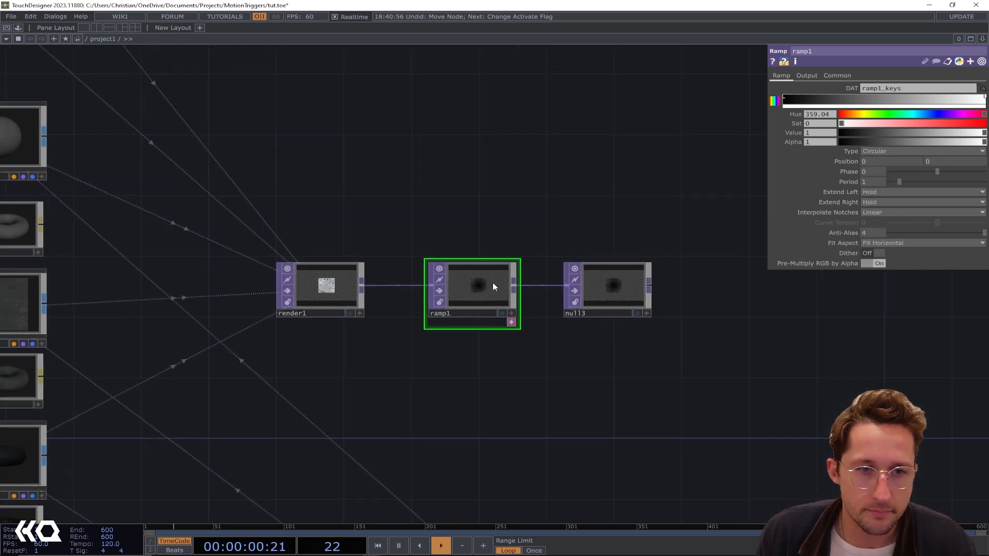
click(806, 76)
click(891, 90)
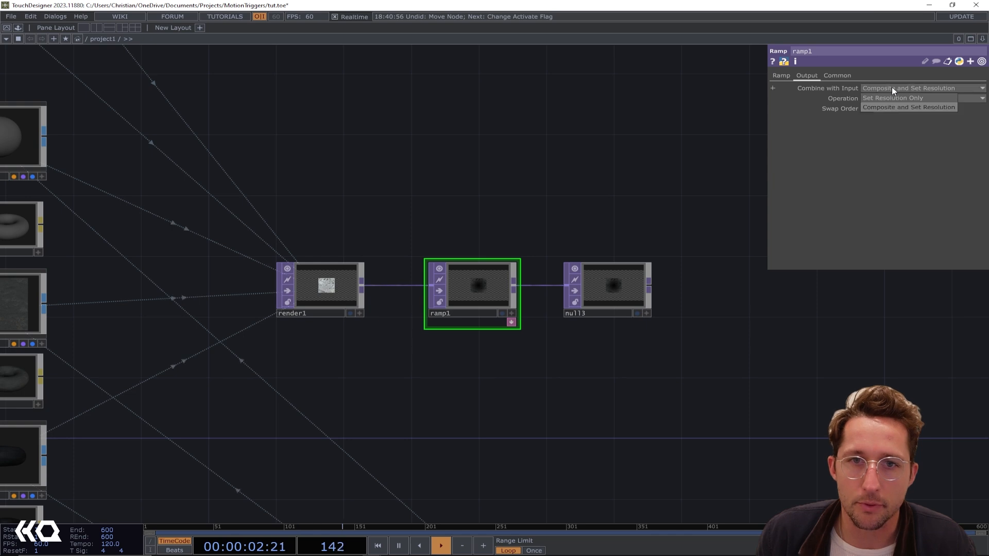
click(886, 95)
click(885, 100)
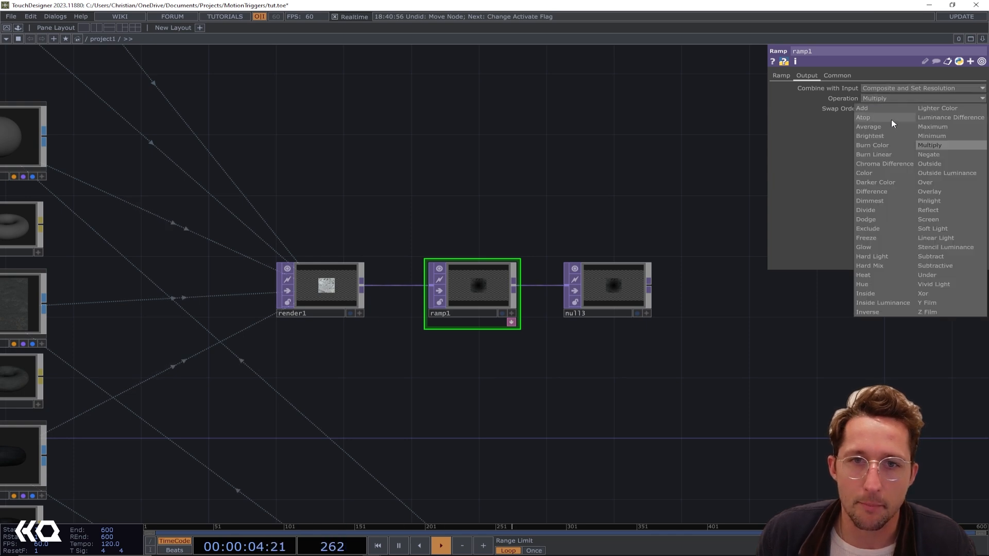
click(941, 180)
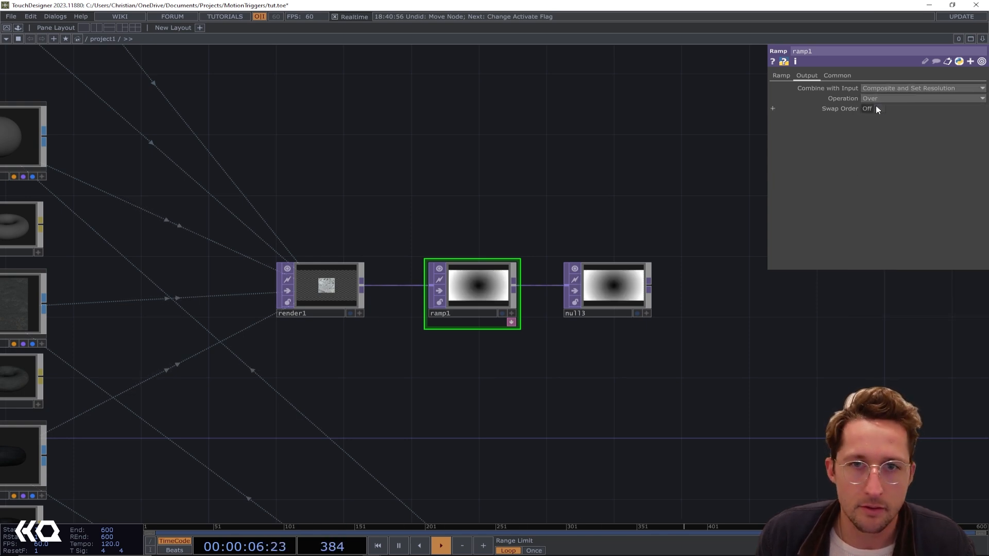
scroll(469, 280, up, 4)
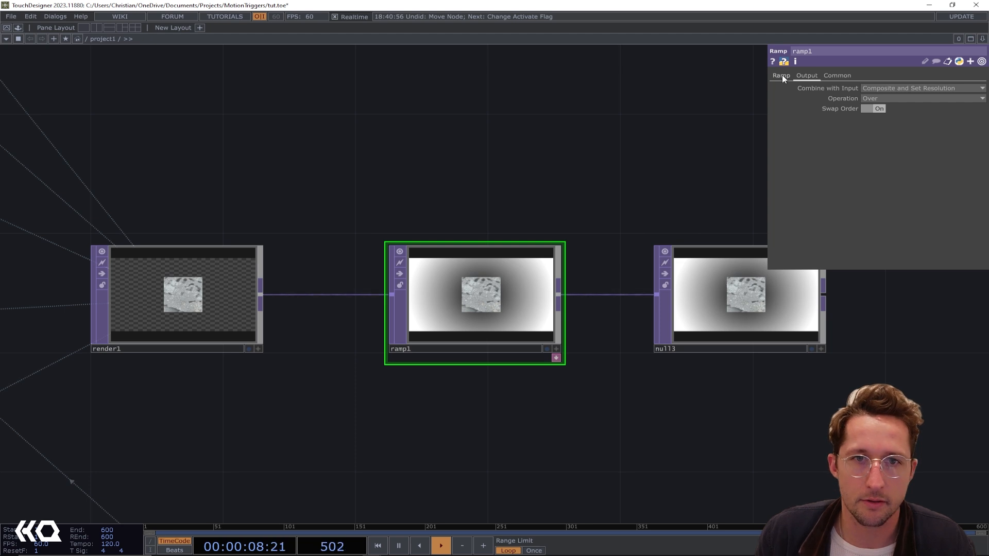
Step: Set ramp1's Phase to 0.24, its first gradient key's Value to about 0.24 and its last key's to about 0.42
click(781, 76)
mouse_move(885, 132)
mouse_down()
mouse_move(895, 132)
mouse_move(871, 133)
mouse_up()
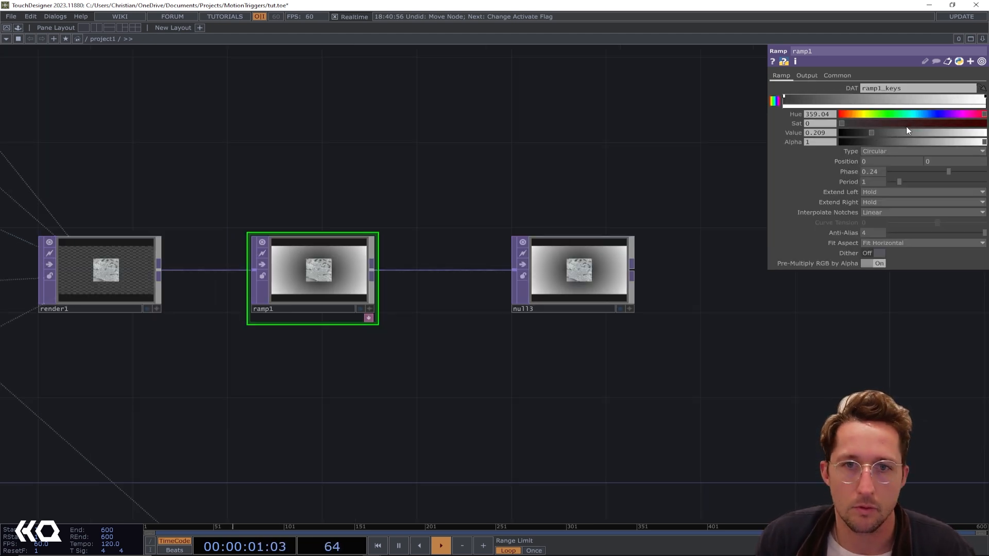
click(985, 99)
drag(943, 133, 904, 131)
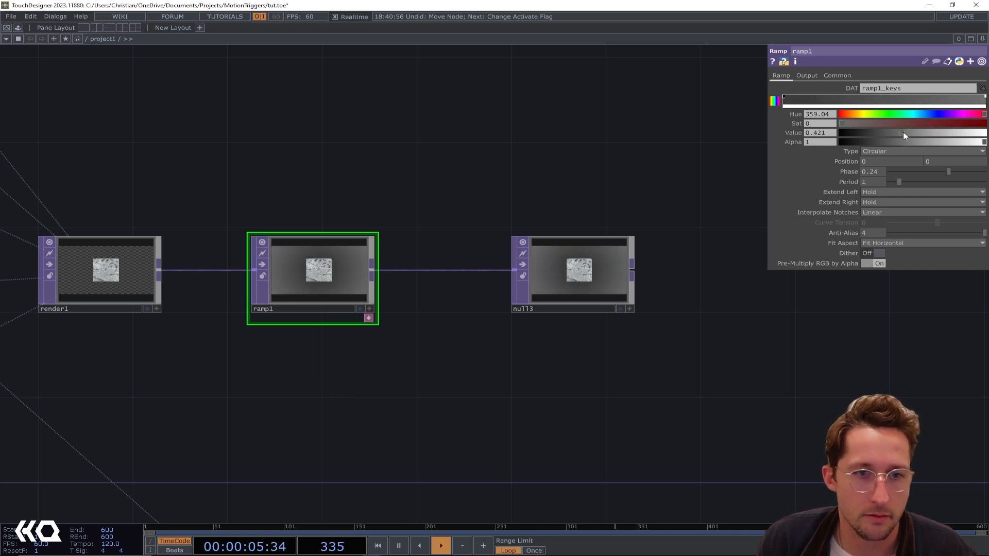
click(784, 98)
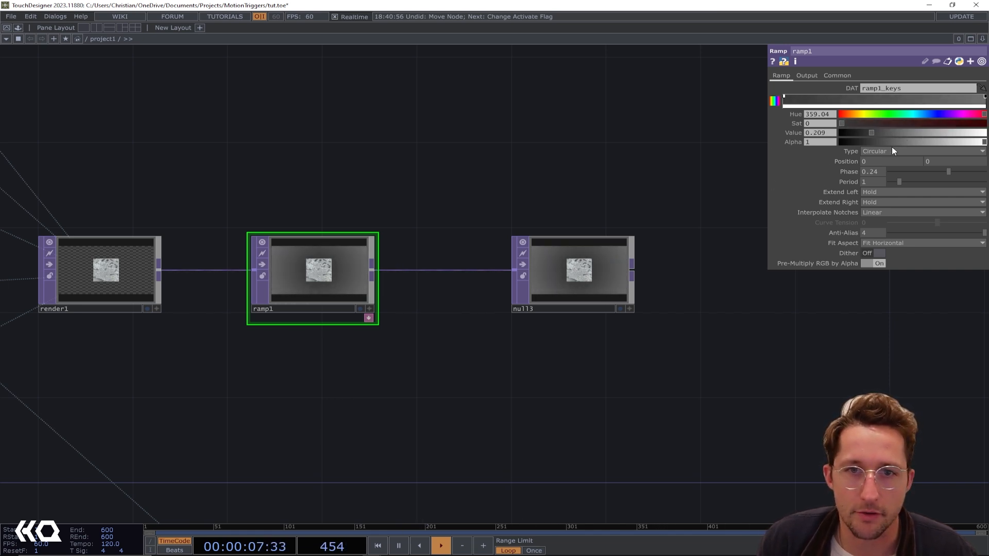
mouse_move(870, 133)
mouse_down()
mouse_move(906, 132)
mouse_move(877, 134)
mouse_up()
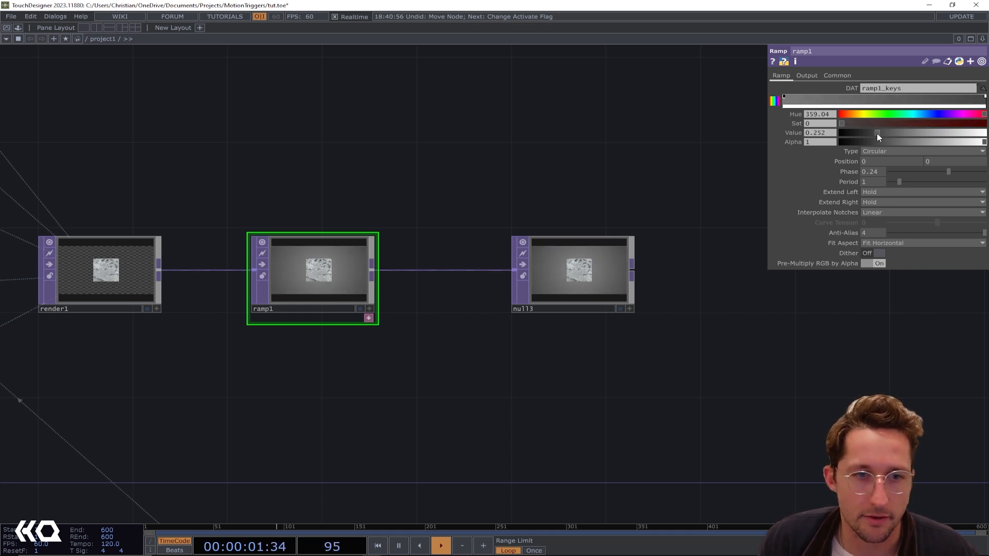
scroll(622, 248, up, 5)
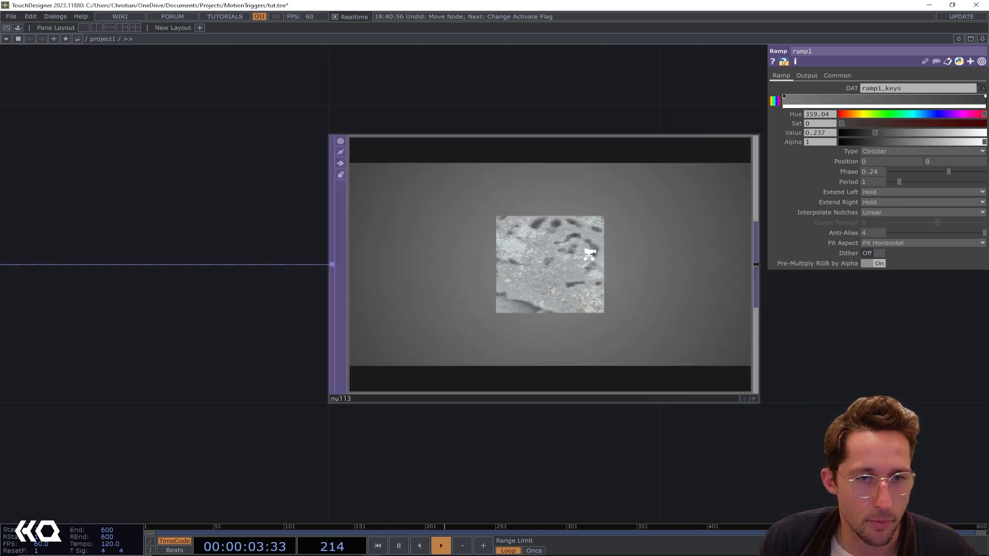
scroll(592, 250, down, 6)
middle_drag(592, 250, 577, 239)
drag(498, 194, 606, 225)
middle_drag(606, 225, 615, 208)
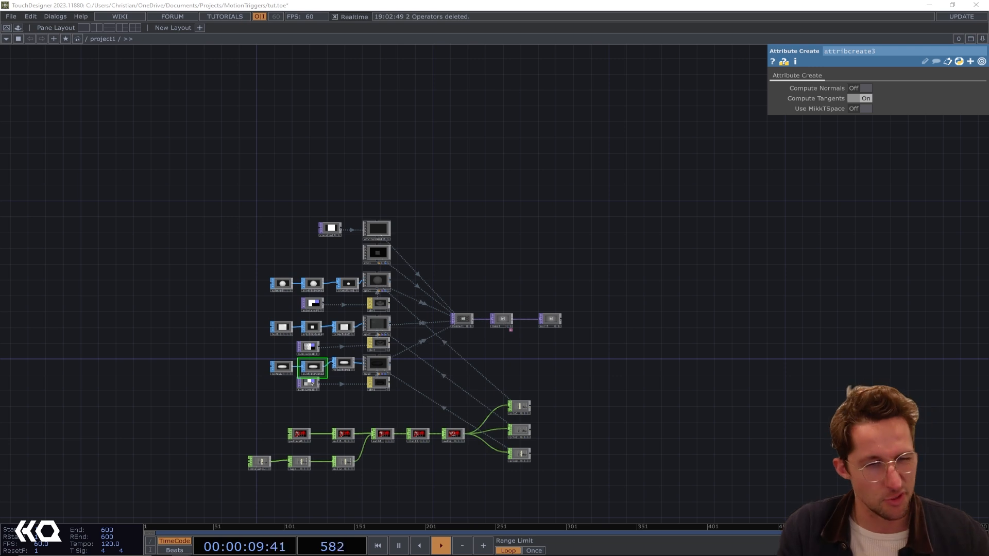
Step: Bring File Explorer's toxes folder beside the network and load the MediaPipe component into an empty area of project1
drag(842, 141, 488, 88)
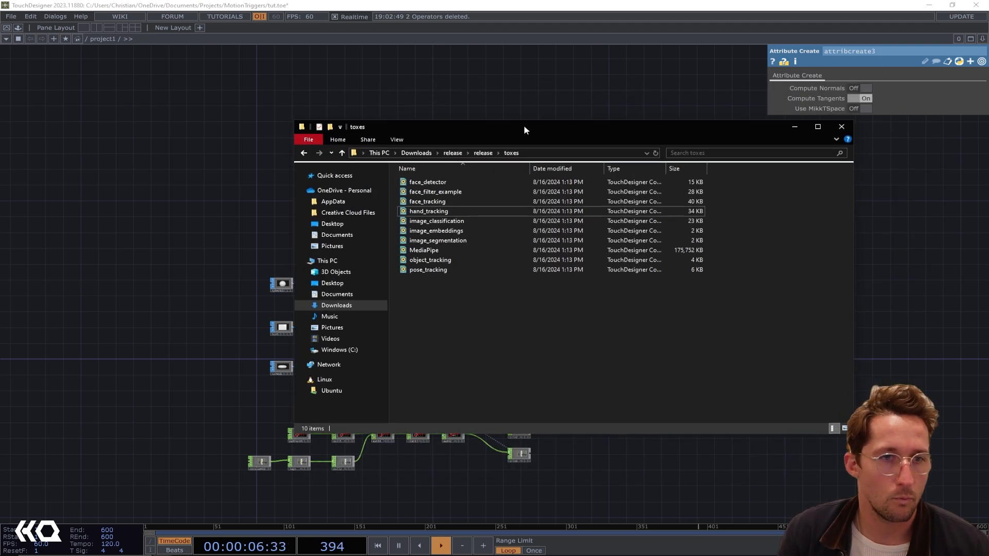
drag(523, 125, 613, 98)
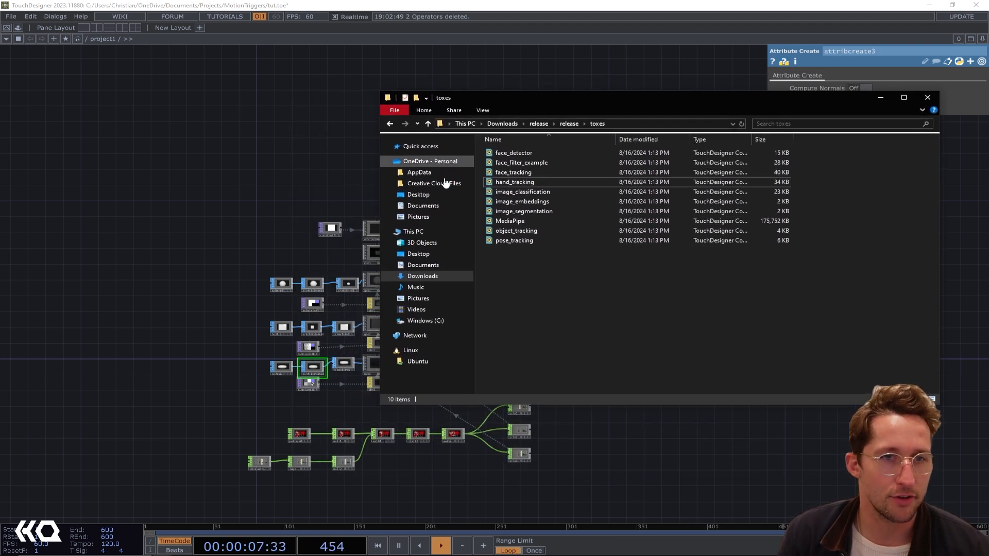
click(531, 231)
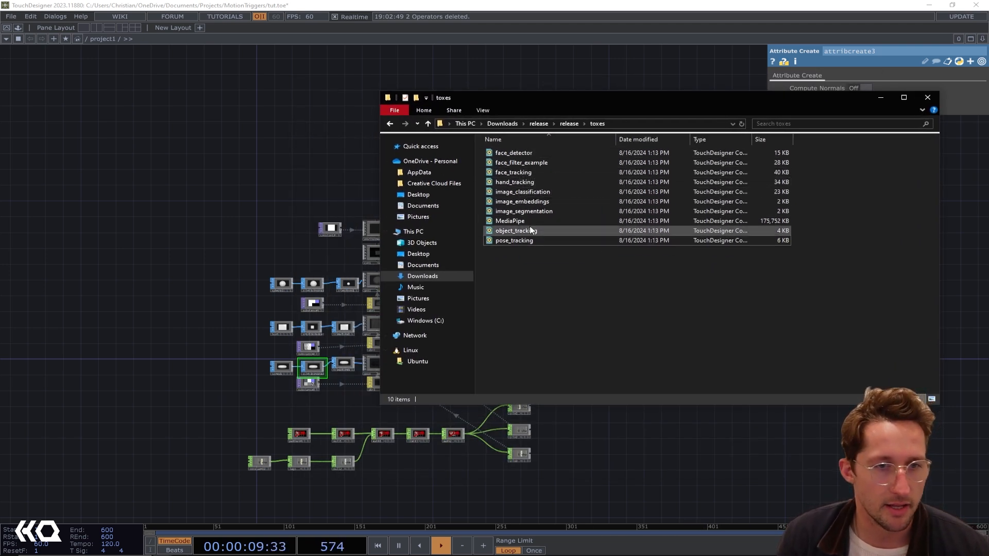
click(498, 222)
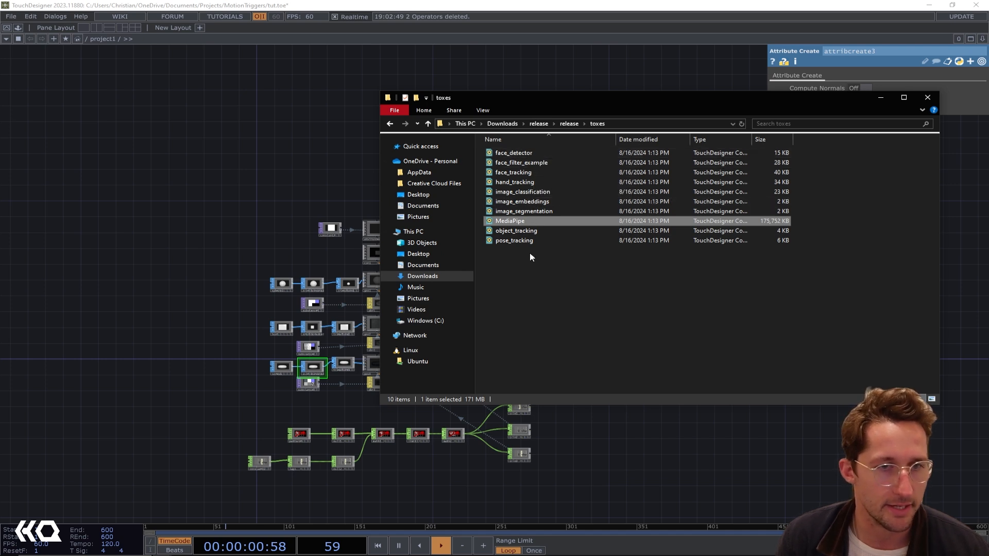
Step: Load the hand_tracking component from the toxes folder into project1 beside MediaPipe
click(519, 182)
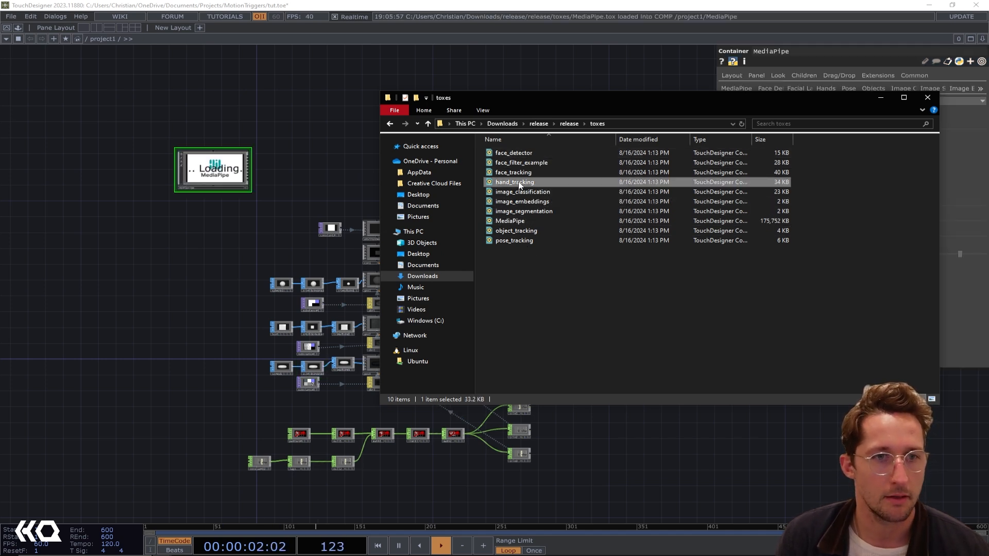
drag(289, 175, 312, 164)
scroll(312, 164, up, 5)
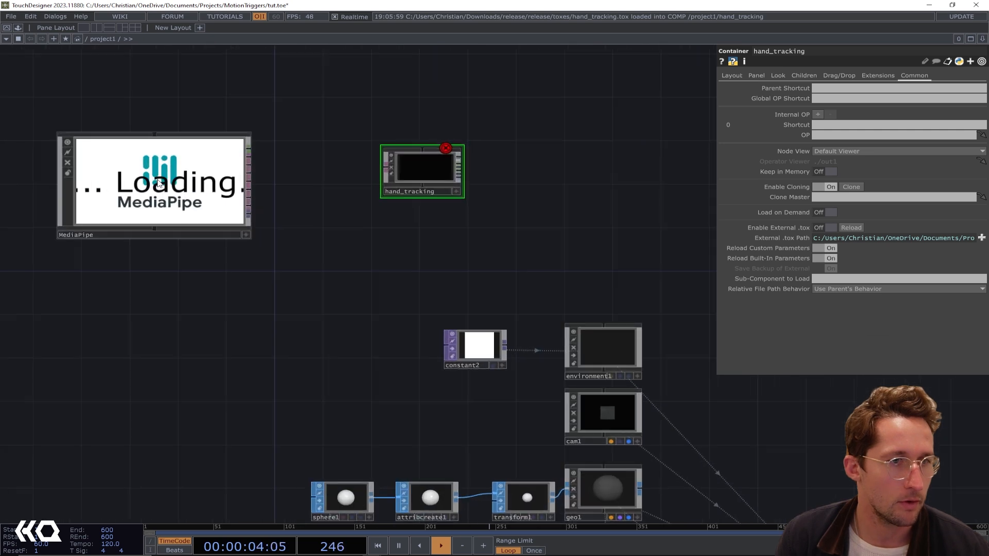
Step: Turn off MediaPipe's face, facial landmark, pose and object detection, image classification and image embeddings, leaving only Detect hands on
click(848, 136)
click(847, 147)
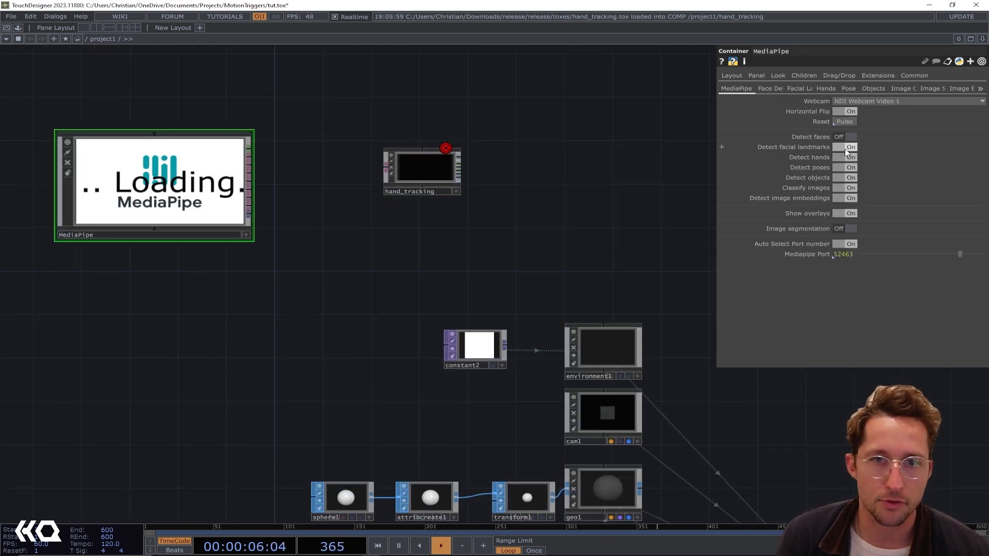
click(848, 167)
click(847, 178)
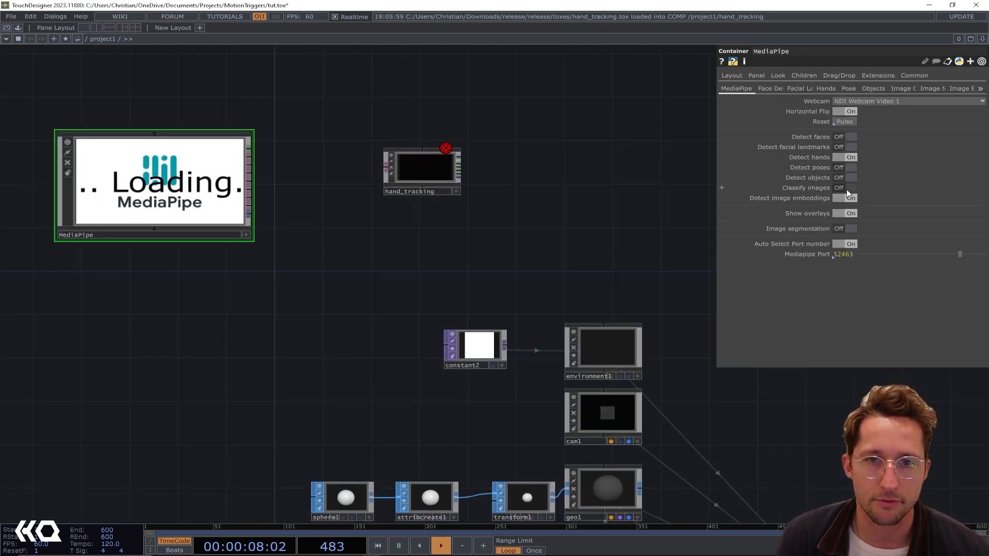
click(848, 188)
click(849, 198)
Step: Connect MediaPipe's hands output to hand_tracking's input and arrange hand_tracking close beside the MediaPipe component
drag(355, 225, 533, 245)
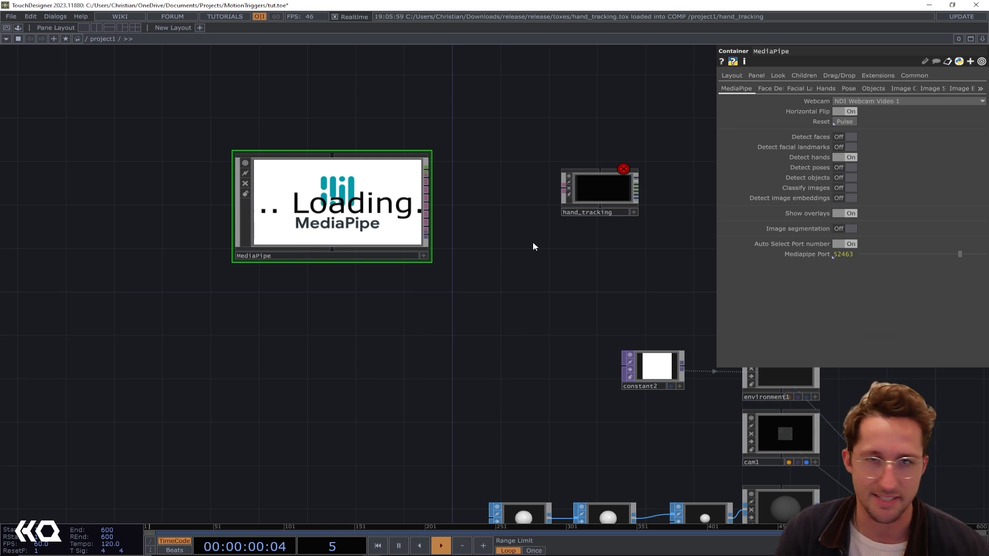
drag(601, 187, 556, 206)
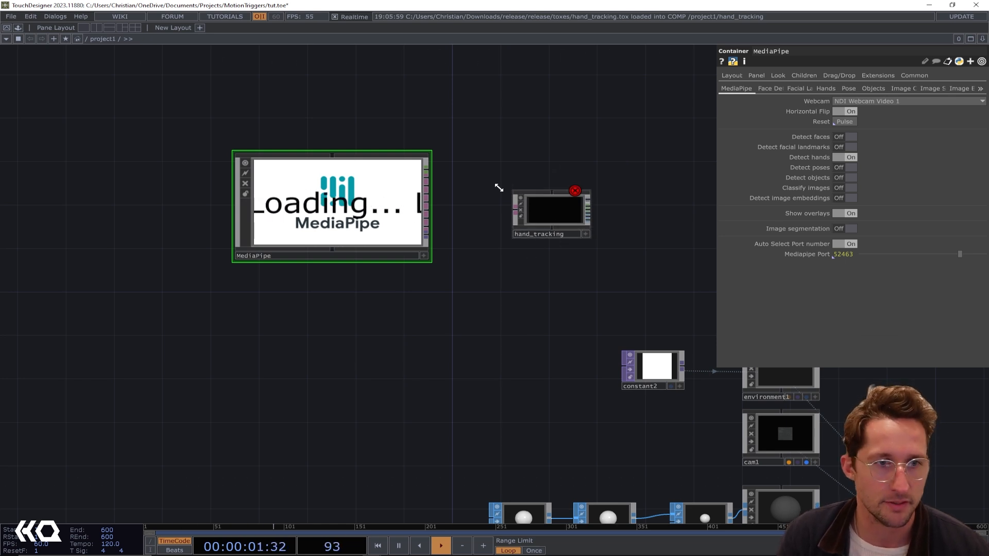
scroll(435, 185, up, 4)
click(421, 186)
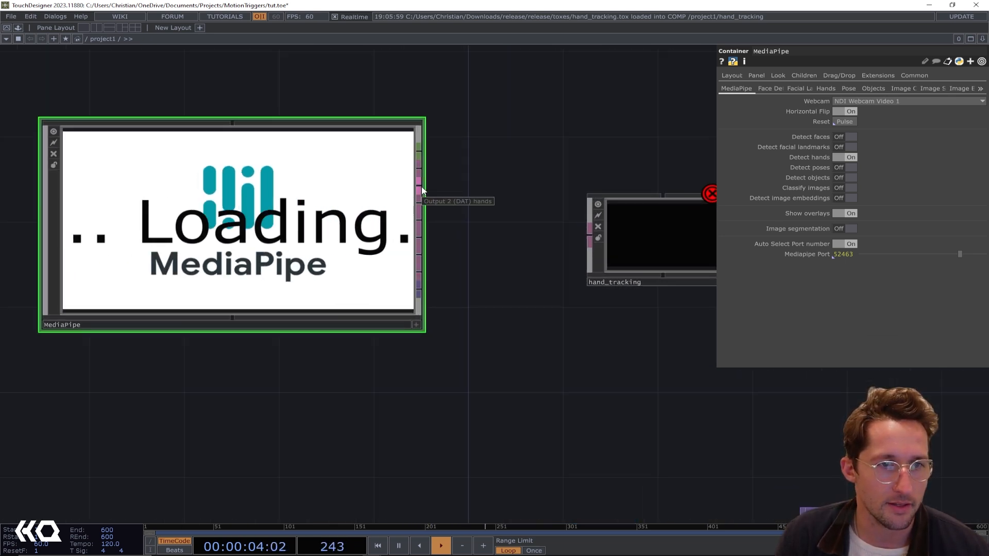
click(588, 234)
drag(583, 149, 419, 140)
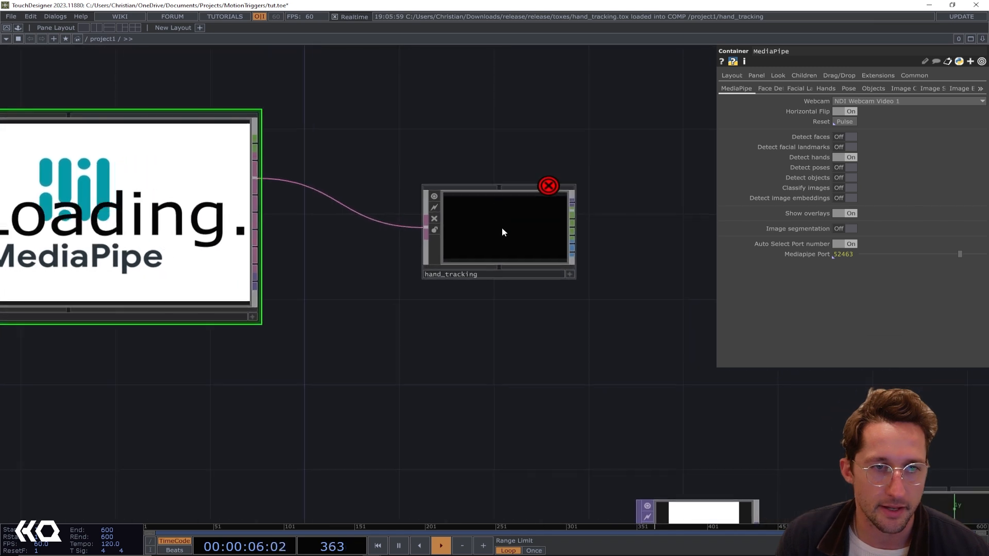
drag(515, 222, 490, 178)
click(490, 181)
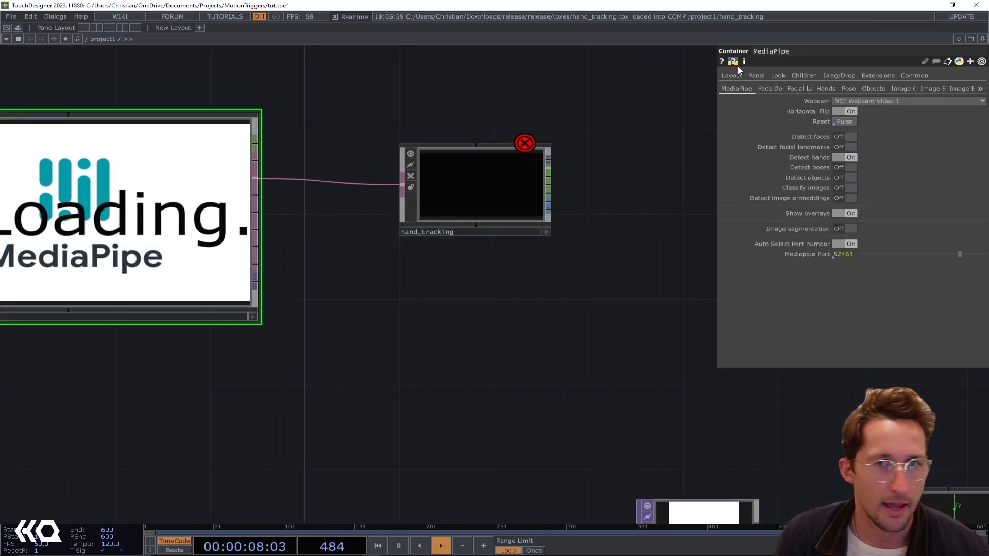
Step: Set MediaPipe's Webcam to HD Camera (5986:2127) and check the tracked hands in the hand_tracking viewer
click(845, 101)
click(861, 119)
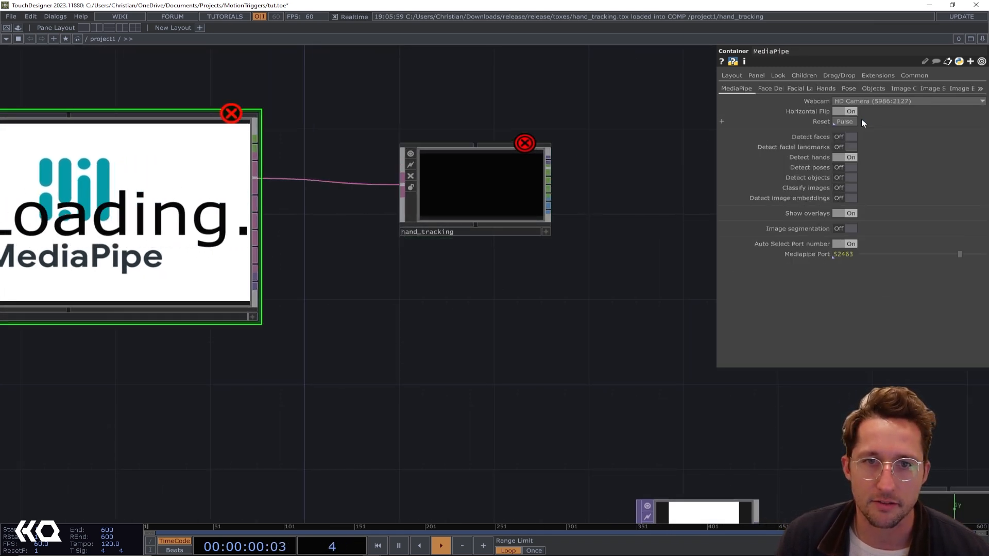
scroll(504, 107, down, 5)
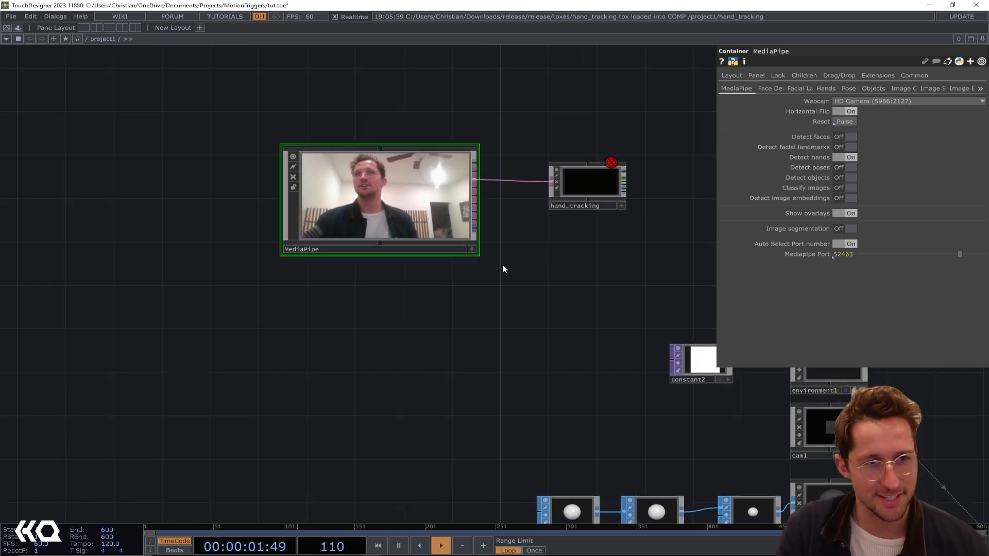
drag(551, 155, 399, 179)
click(476, 209)
scroll(481, 221, up, 3)
middle_click(526, 164)
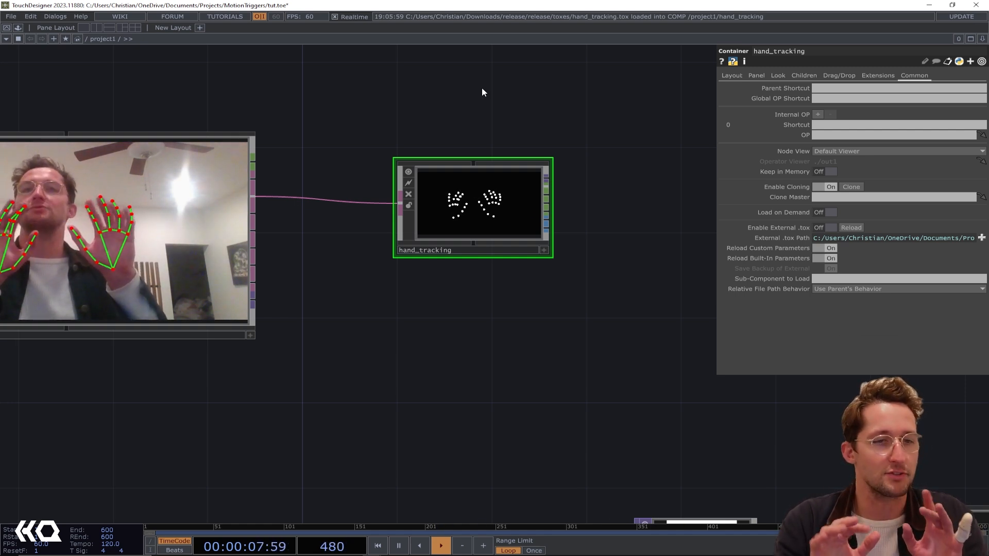
drag(460, 93, 303, 107)
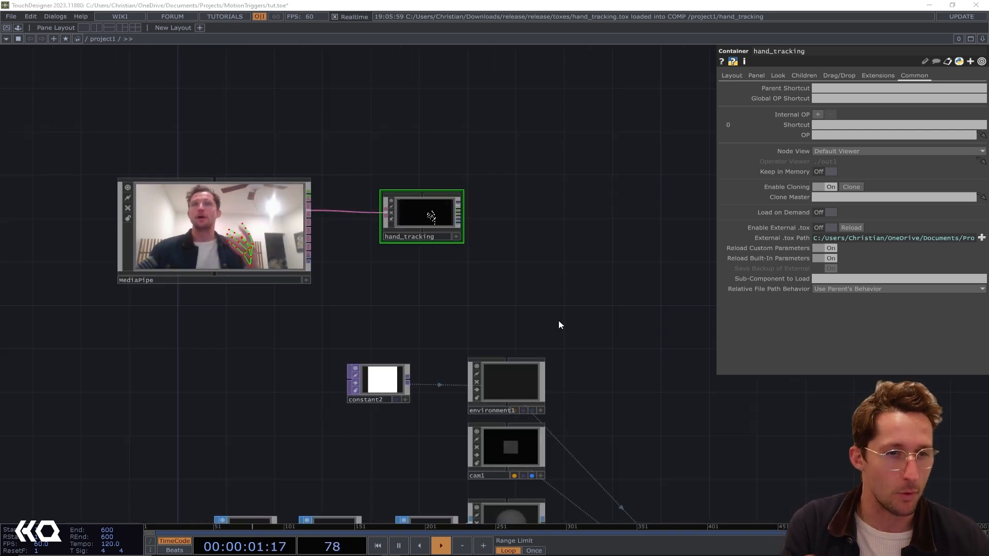
Step: Add a Null CHOP to hand_tracking's normalized_data output and inspect its channel names
scroll(517, 242, up, 4)
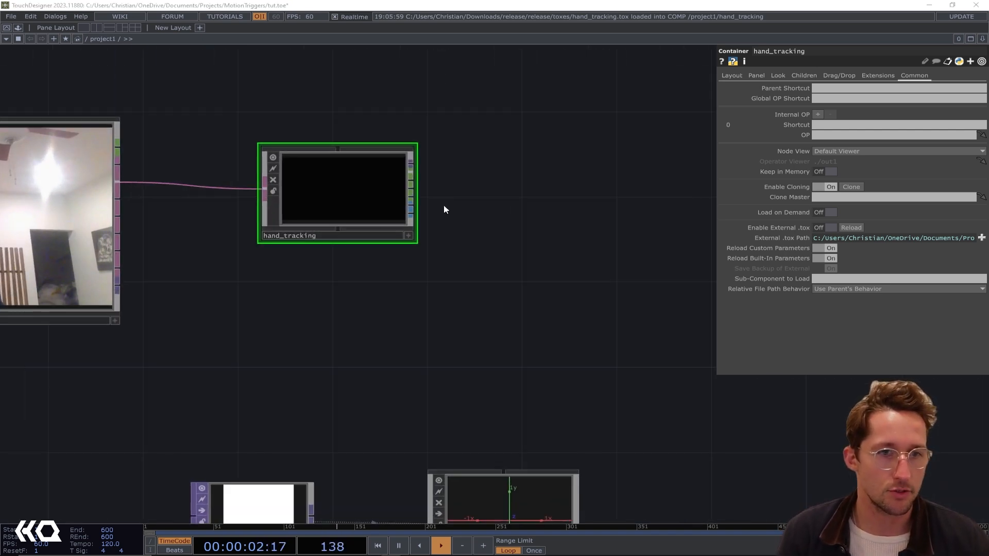
click(412, 172)
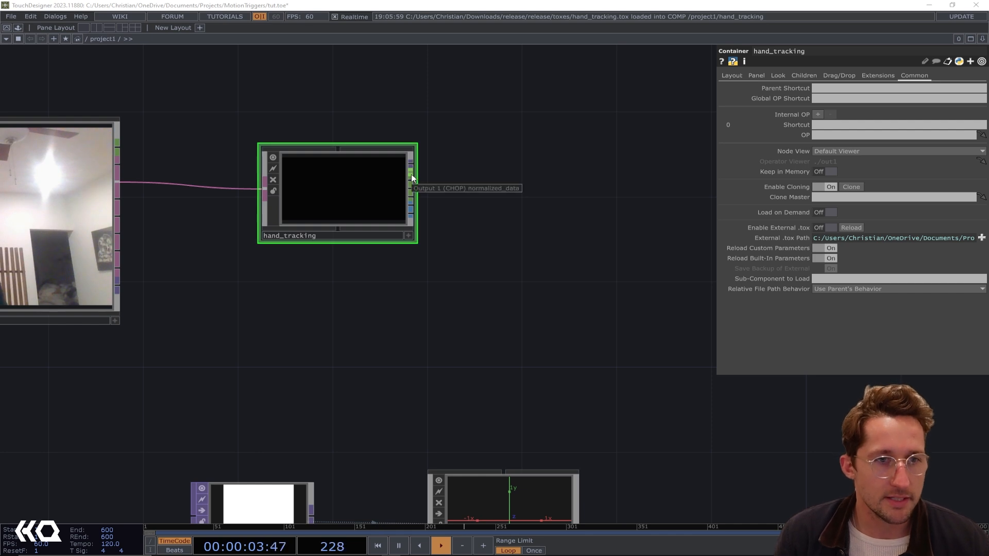
click(557, 169)
text(nul)
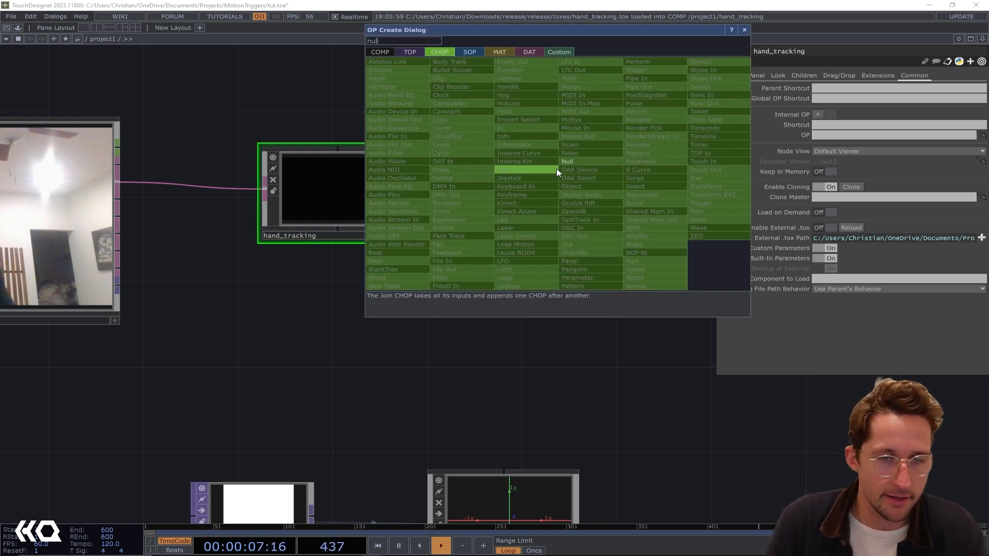
click(572, 162)
click(583, 199)
drag(585, 237, 426, 242)
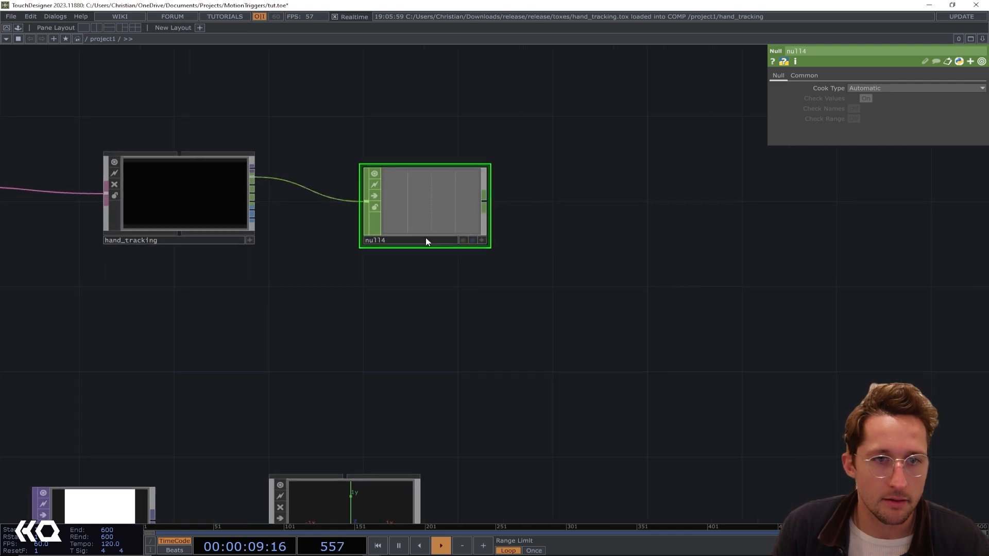
scroll(441, 180, up, 10)
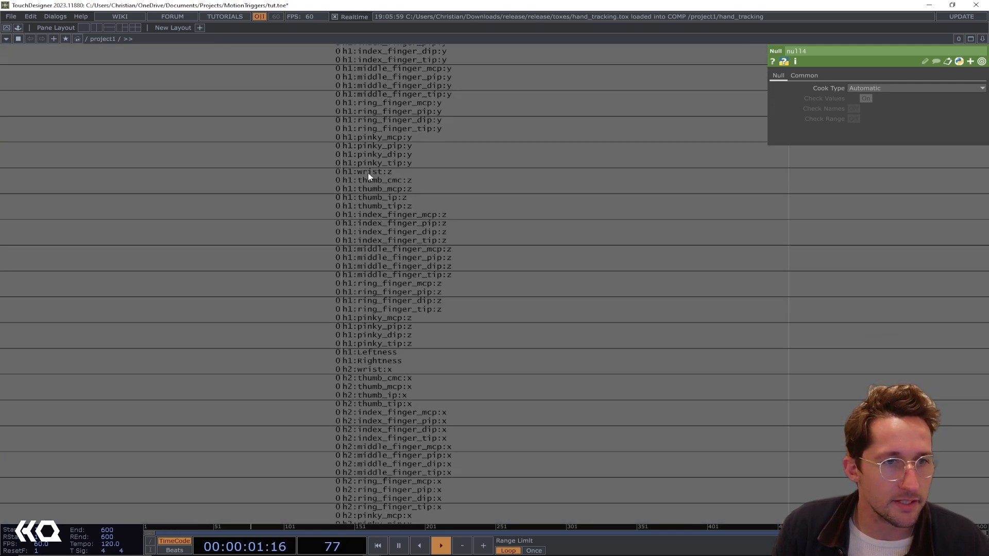
scroll(367, 172, down, 10)
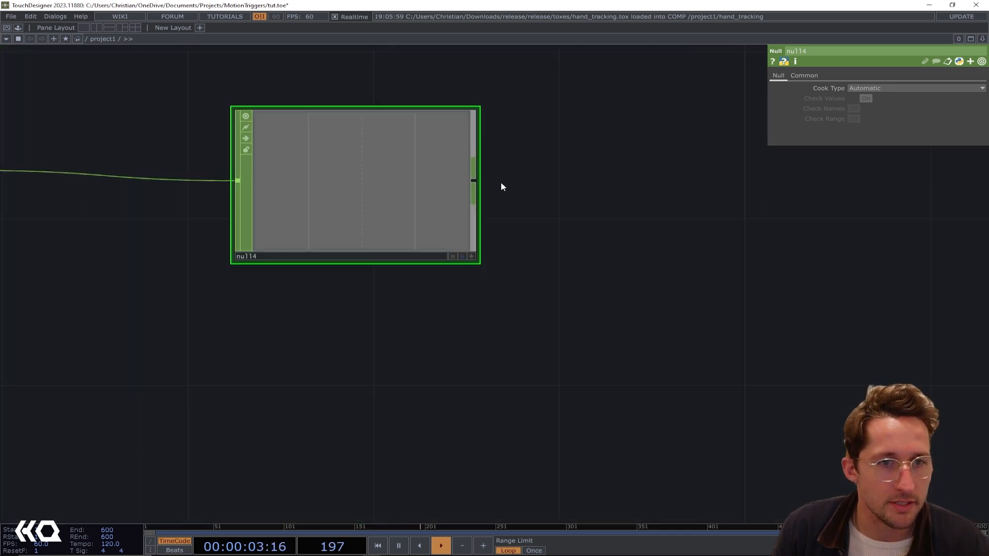
click(473, 180)
click(607, 178)
text(se)
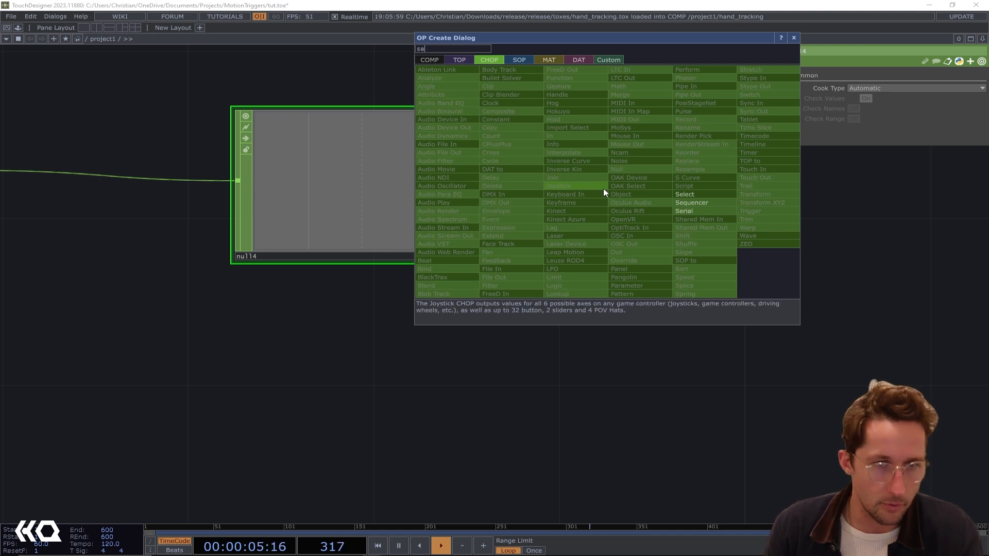
text(r)
key(Return)
drag(604, 188, 688, 181)
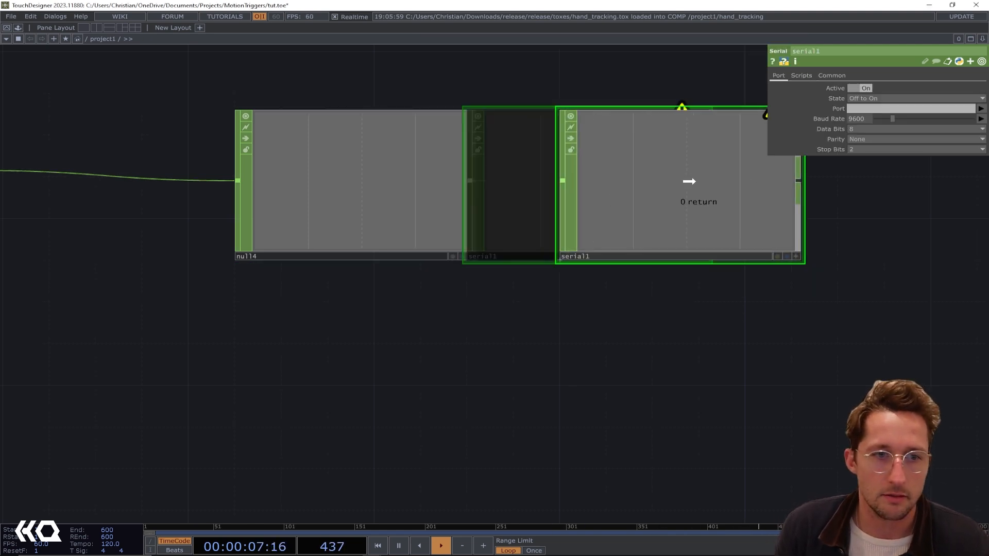
key(Delete)
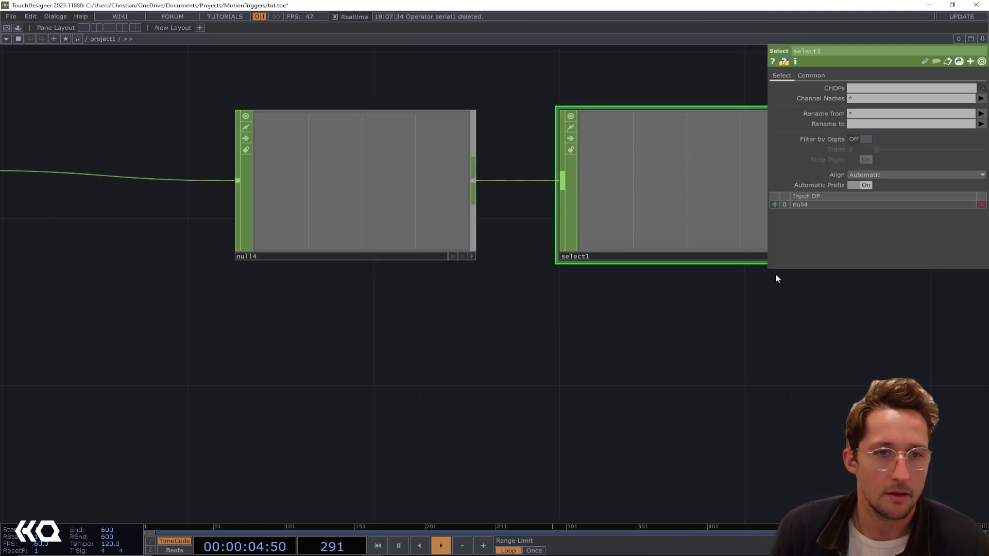
Step: Set the Channel Names of the Select CHOP fed by null4 to *h1* and review the selected channels
drag(776, 275, 637, 275)
click(862, 98)
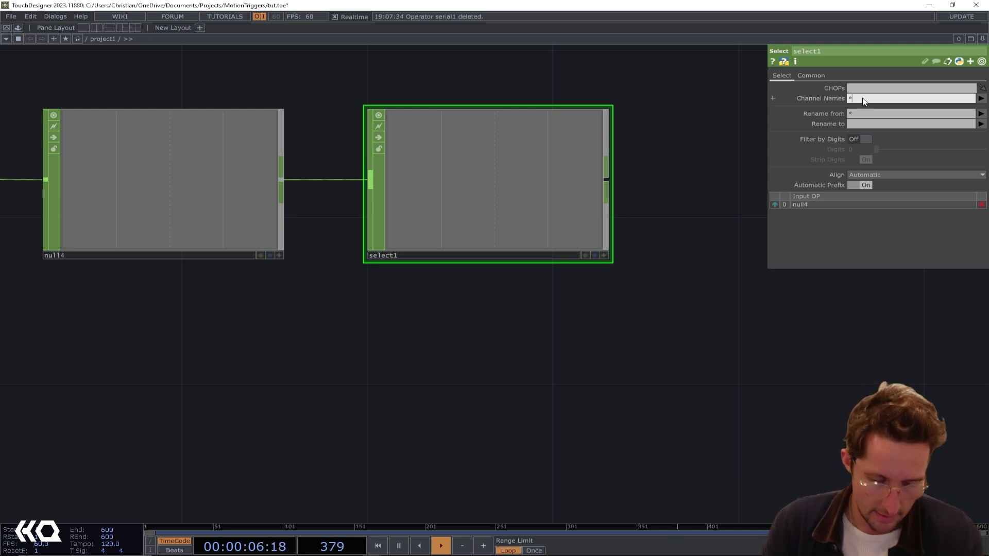
text(h1*)
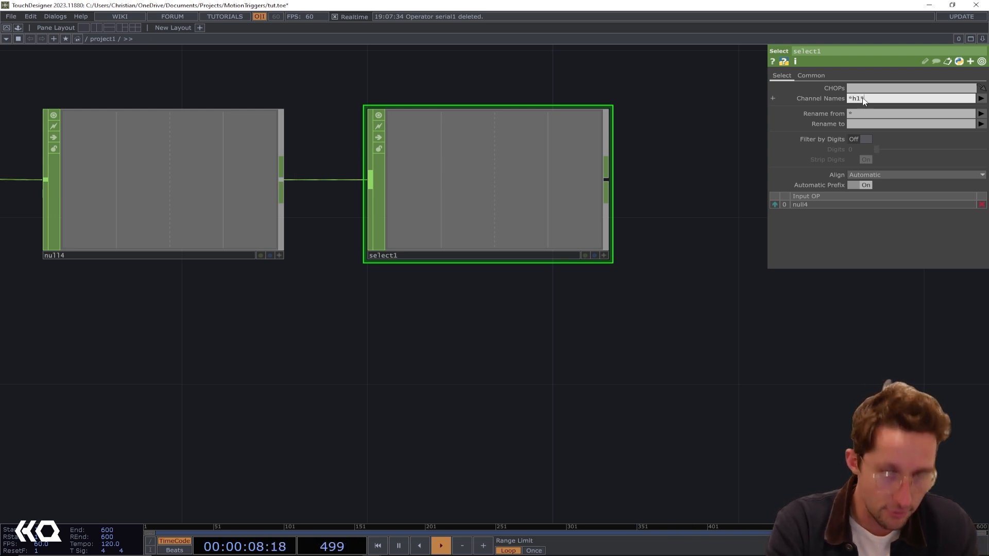
scroll(575, 155, up, 5)
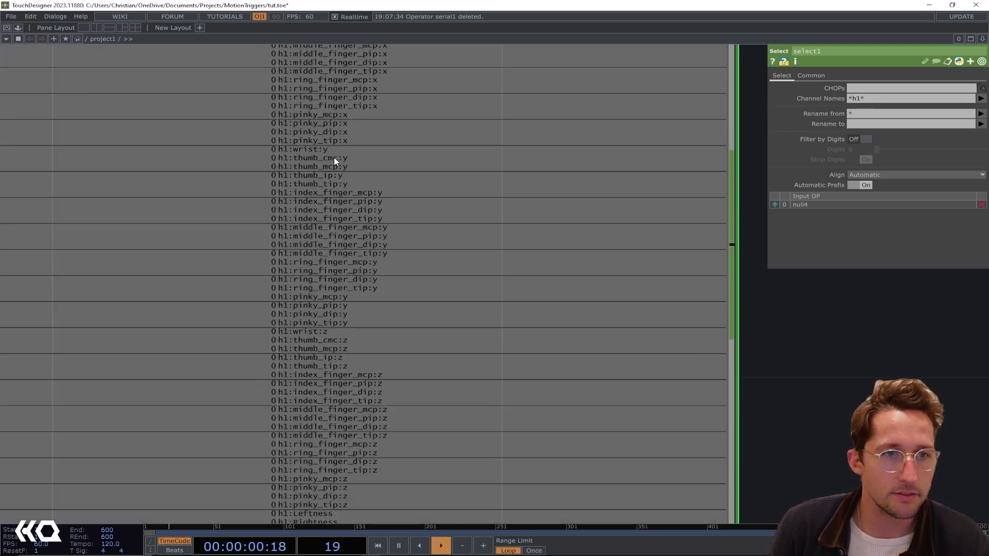
scroll(845, 366, down, 4)
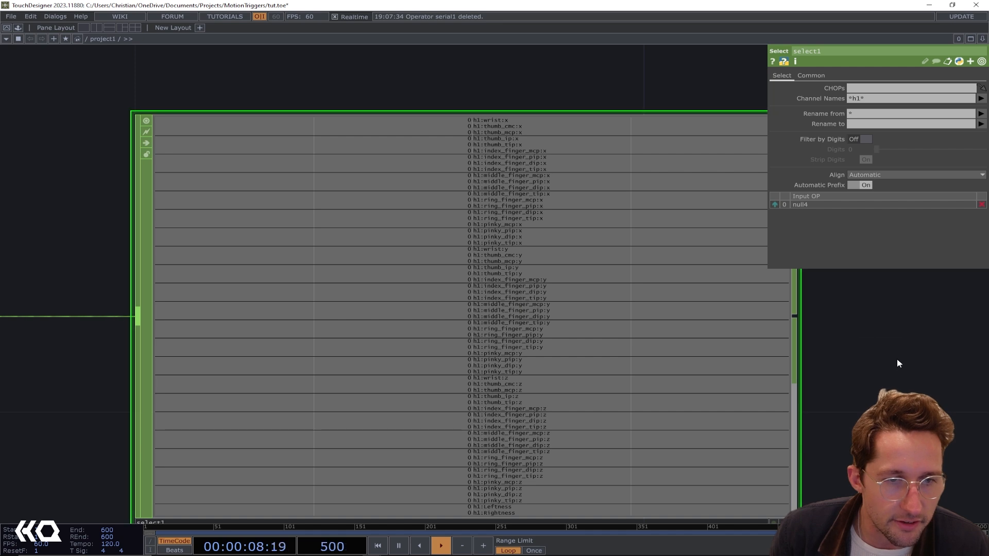
Step: Narrow select1's Channel Names to *h1*index_finger_tip*
drag(861, 344, 554, 309)
scroll(555, 308, down, 3)
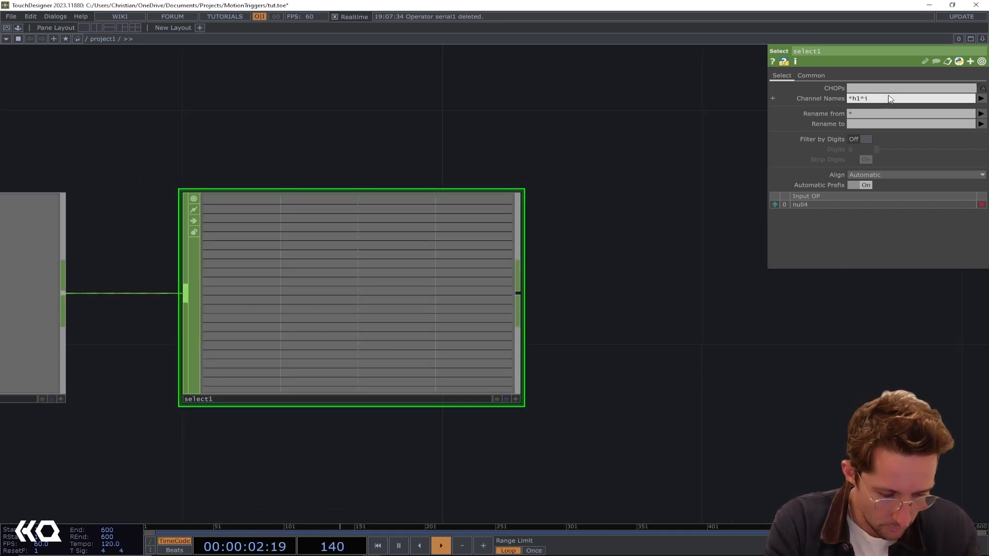
text(index_)
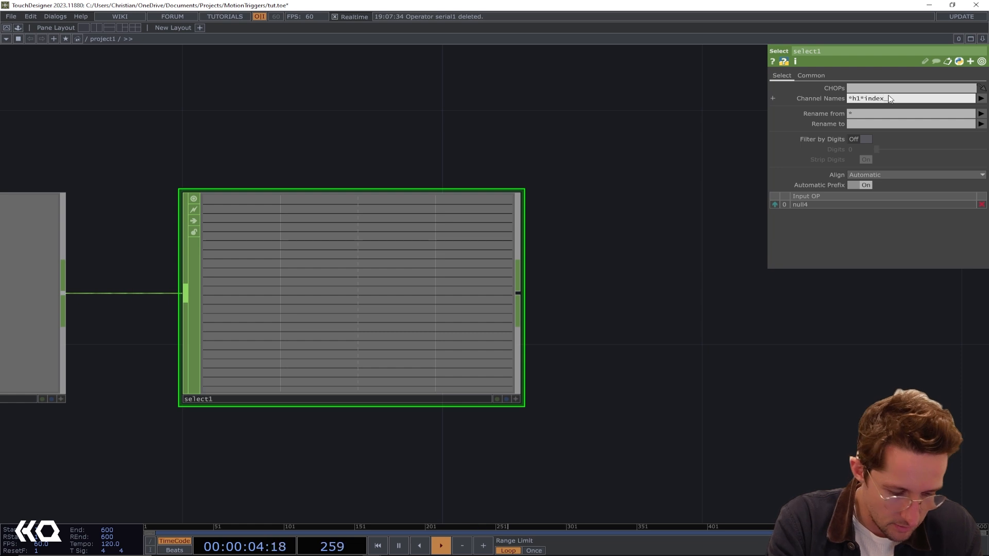
text(fin)
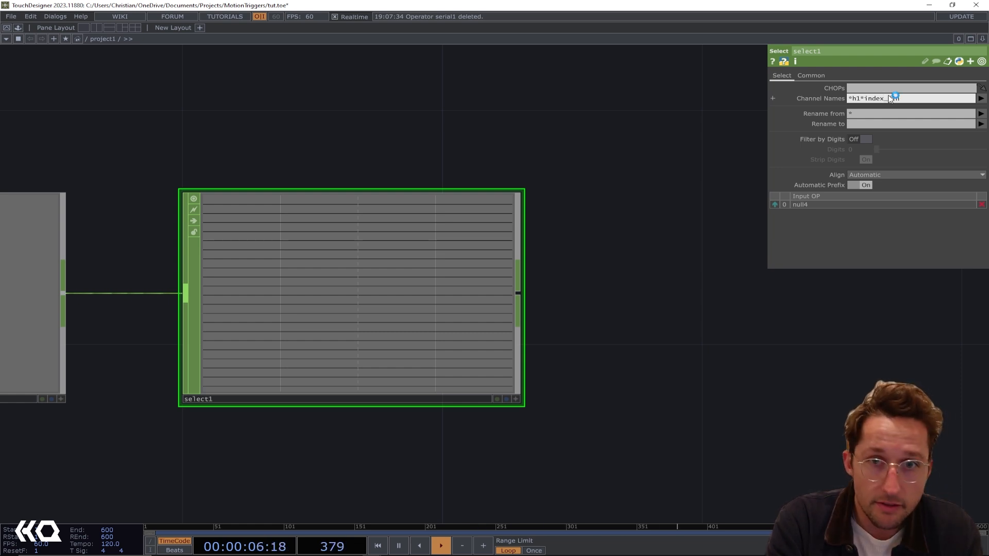
text(g)
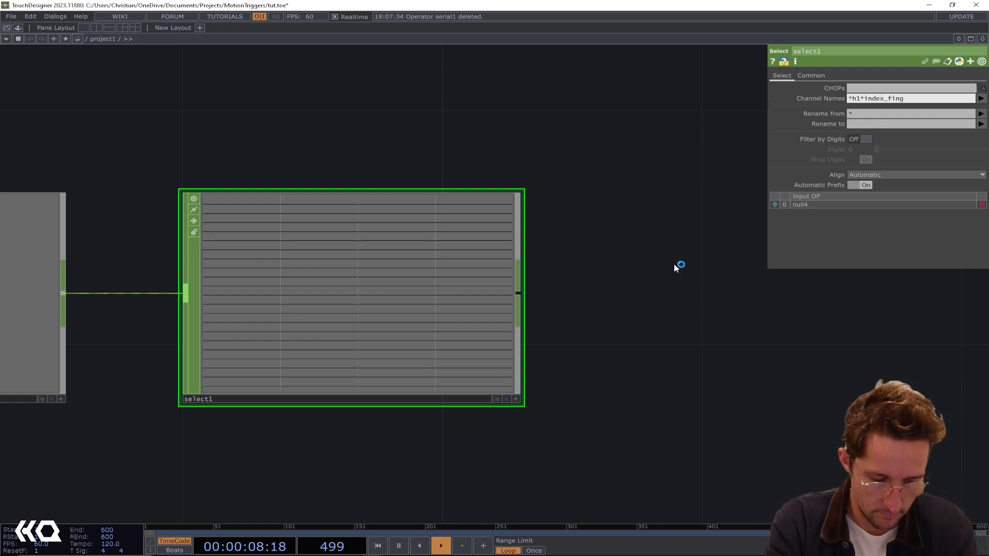
text(er_tip)
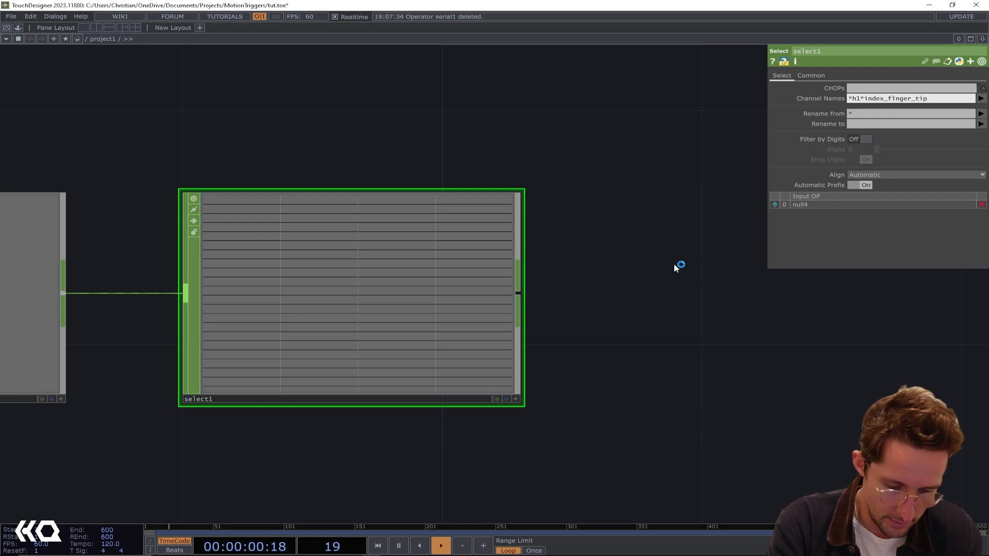
text(*)
key(Return)
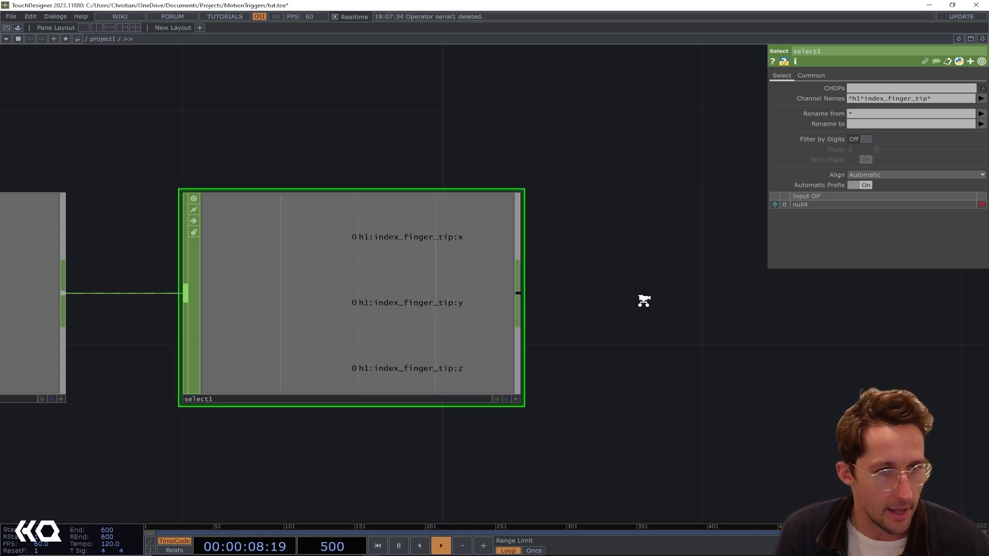
Step: Insert a Circle TOP on the wire between ramp1 and null3
scroll(644, 300, down, 5)
drag(520, 274, 382, 258)
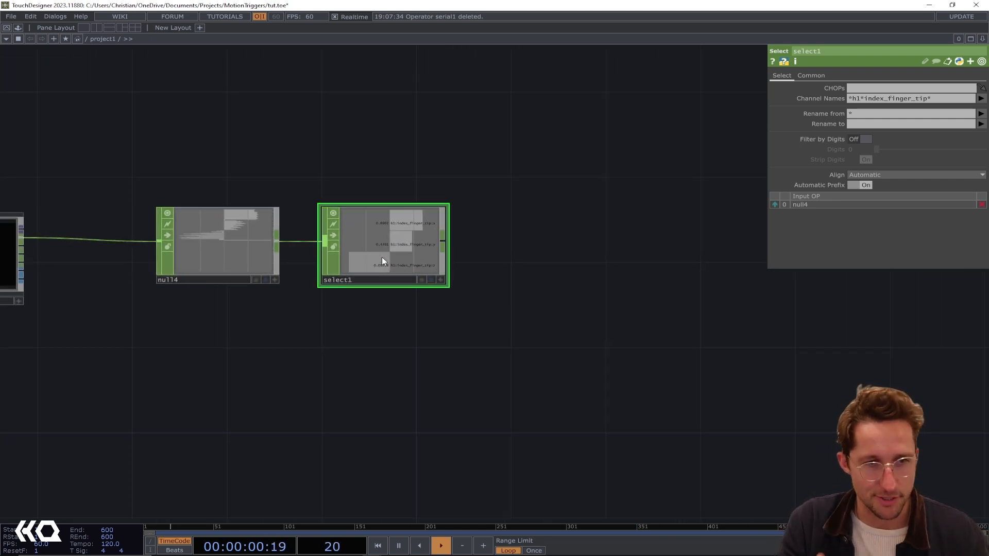
drag(436, 196, 391, 128)
scroll(528, 72, down, 5)
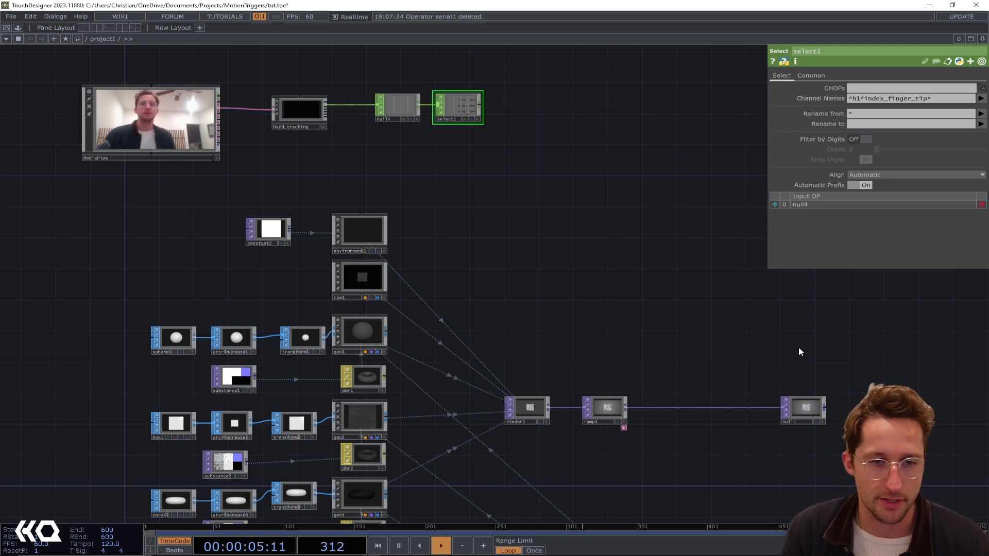
right_click(702, 407)
click(716, 400)
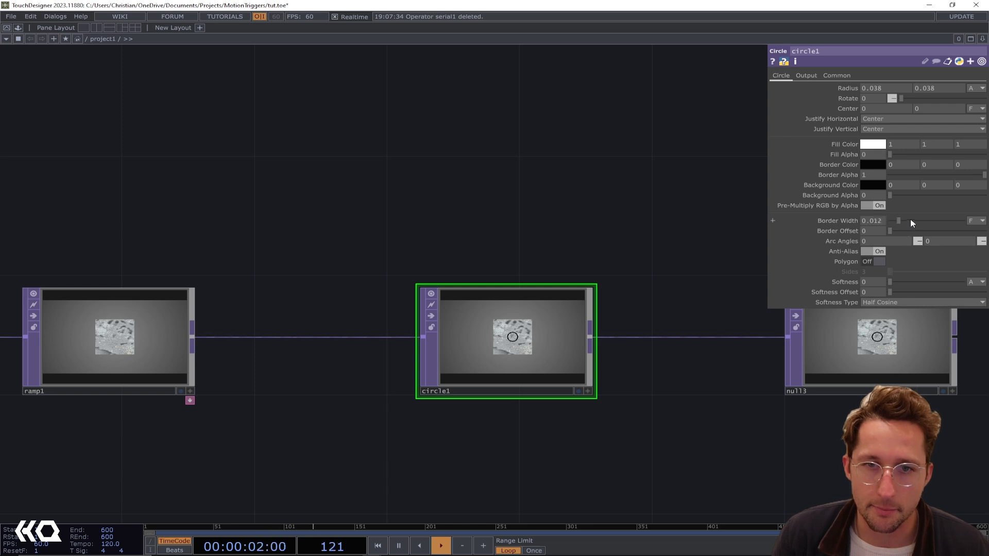
Step: Set circle1's Border Width to 0.0197 and its Border Color to white
drag(910, 218, 906, 219)
click(882, 164)
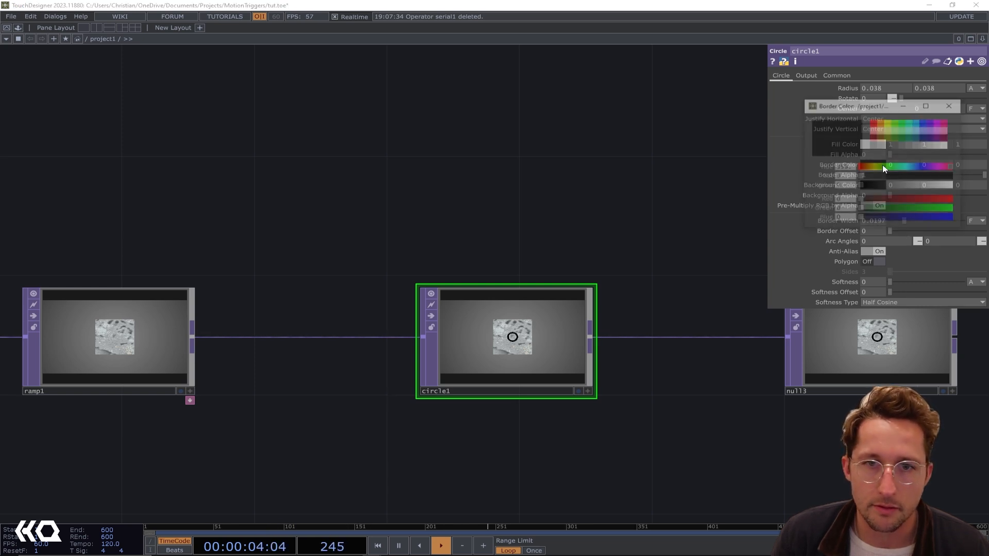
drag(891, 190, 963, 183)
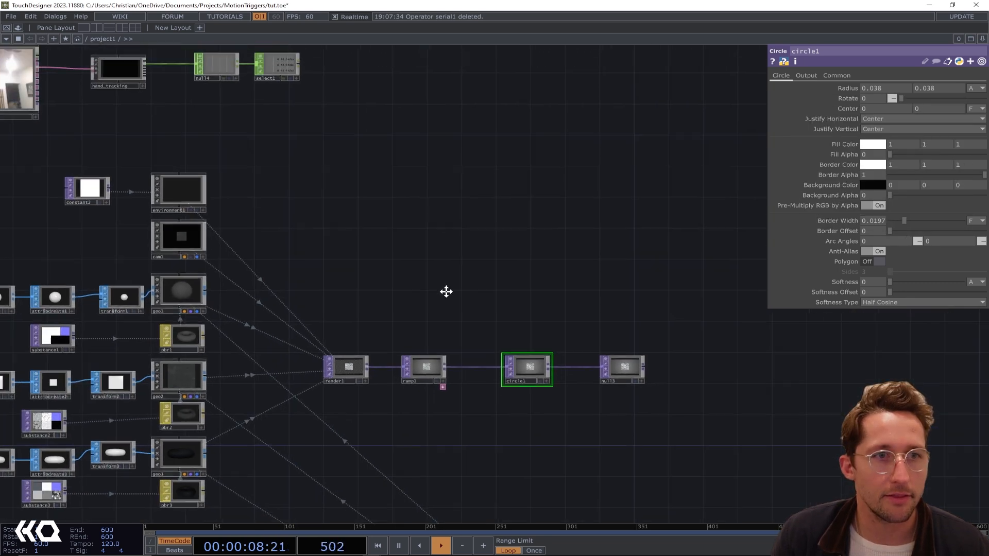
Step: Link circle1's Center X and Y to select1's h1:index_finger_tip:x and h1:index_finger_tip:y channels as CHOP references
drag(277, 153, 847, 140)
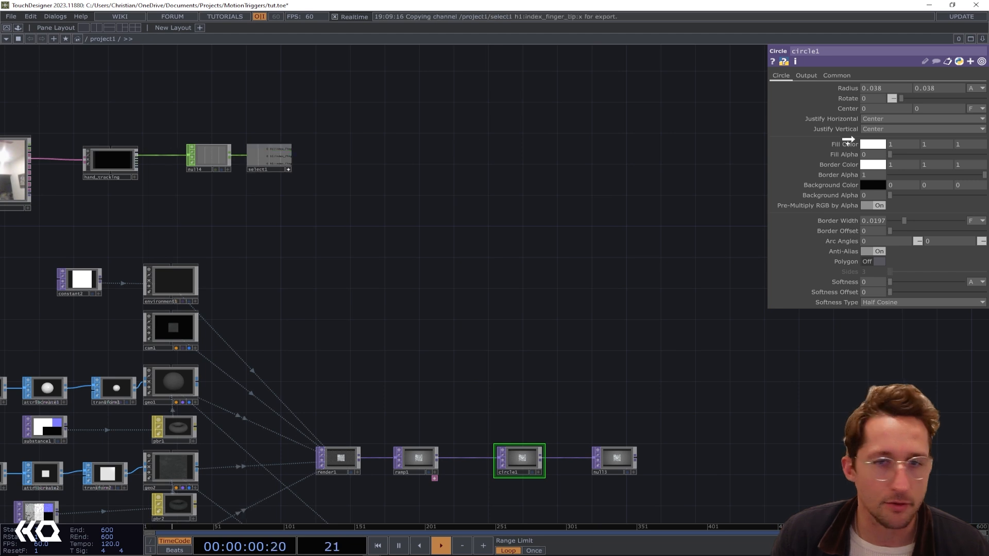
drag(870, 109, 876, 110)
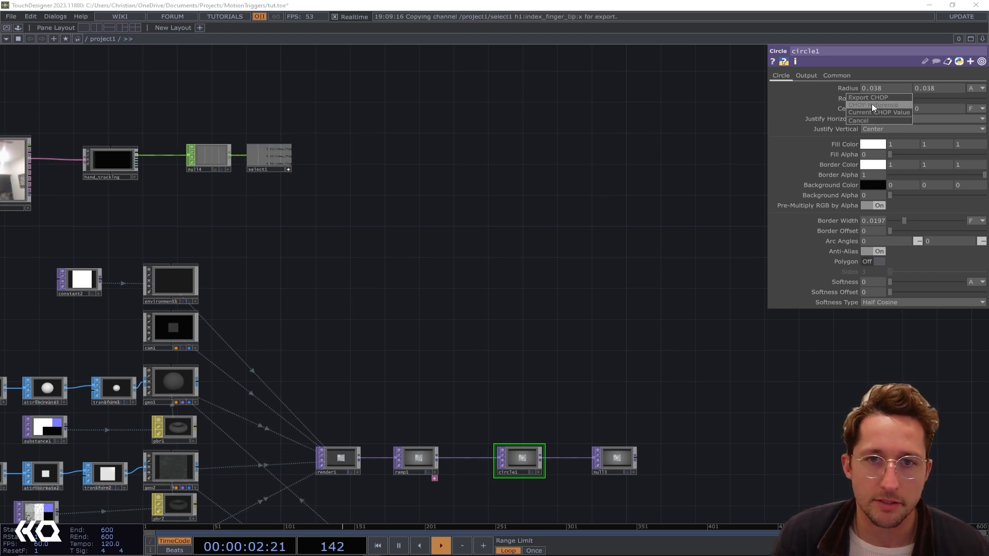
click(872, 104)
drag(269, 161, 922, 109)
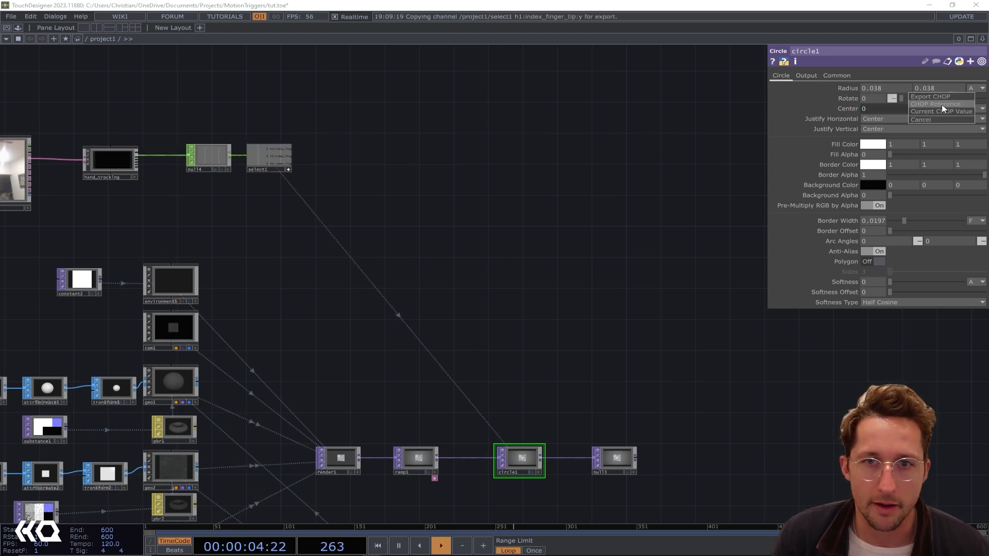
click(927, 104)
Step: Subtract .5 in circle1's Center X expression and apply the same kind of offset to the Center Y expression
drag(520, 316, 510, 264)
scroll(489, 331, up, 5)
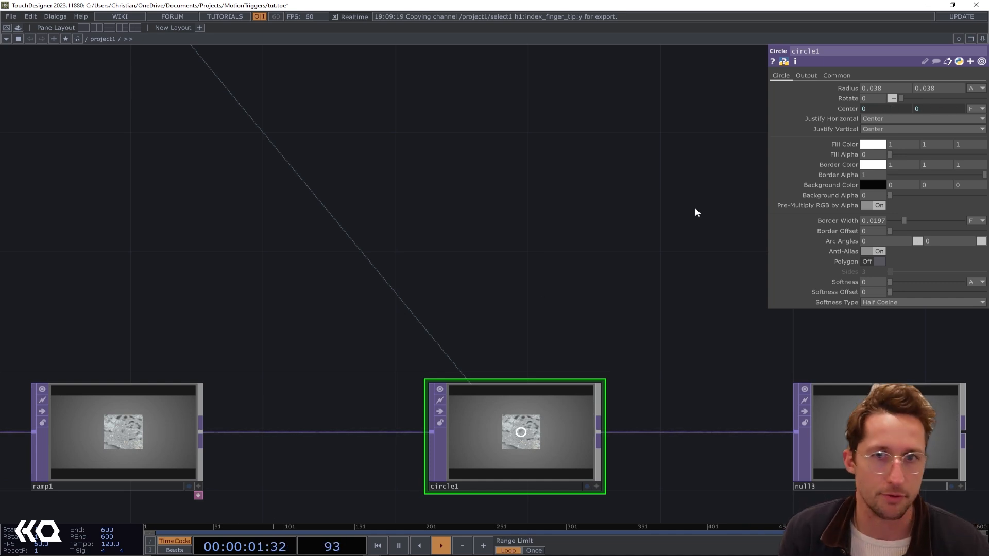
click(880, 110)
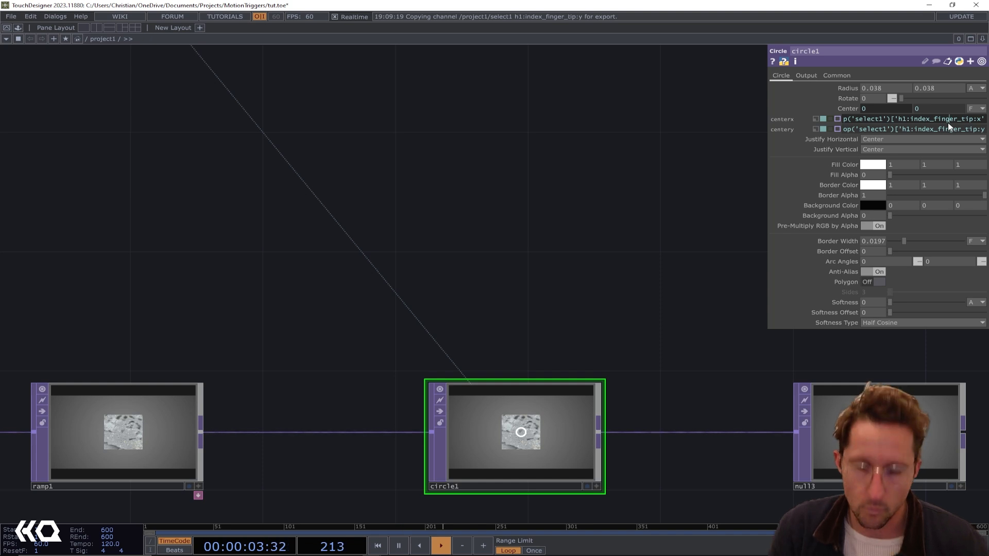
text(-)
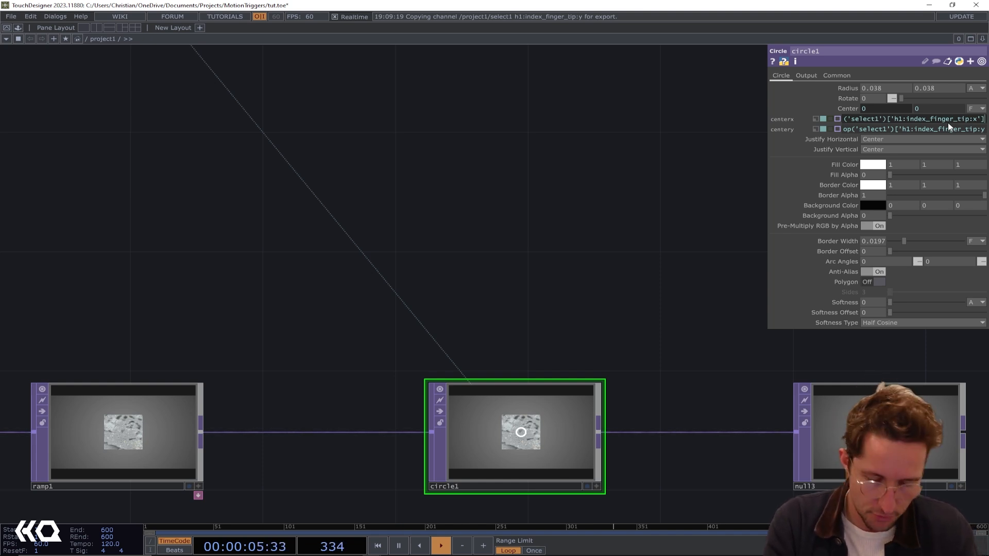
text( .5)
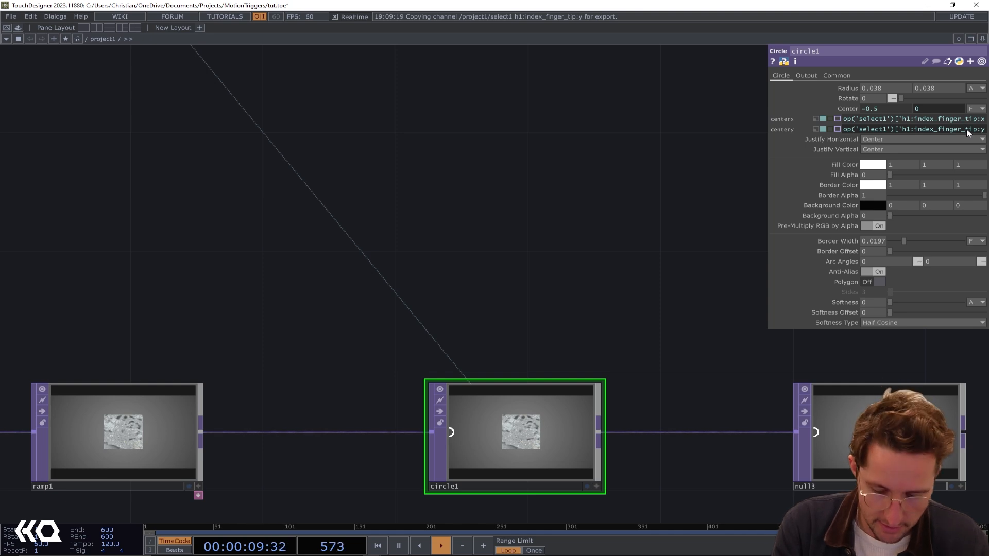
click(967, 130)
text(-)
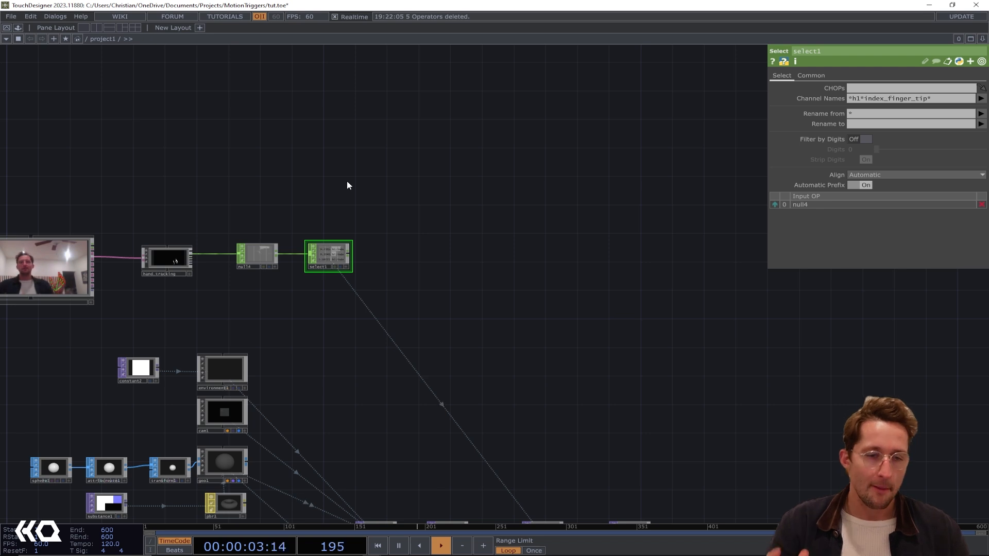
Step: Add a second Select CHOP after select1 with Channel Names *x and align it with the chain
scroll(362, 243, up, 4)
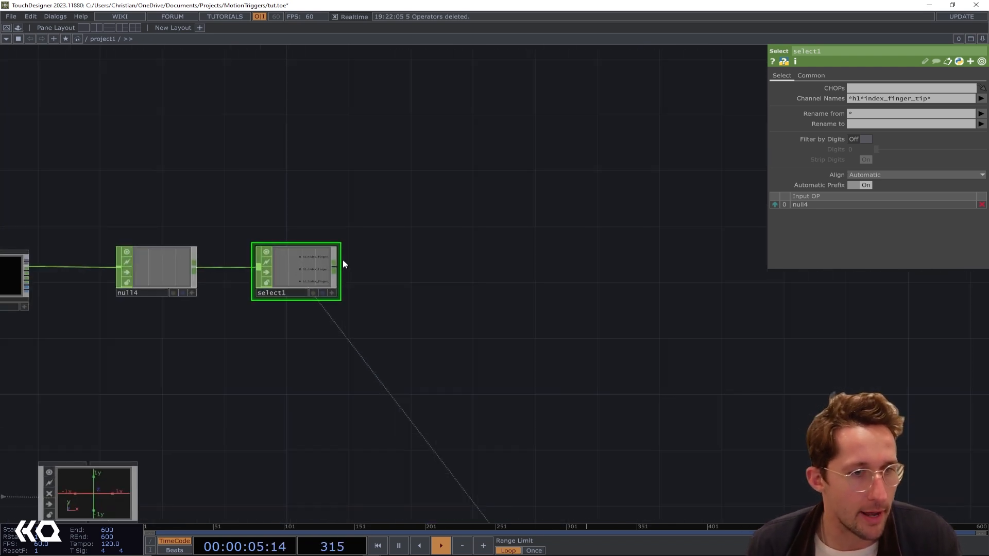
click(335, 267)
click(449, 267)
text(se)
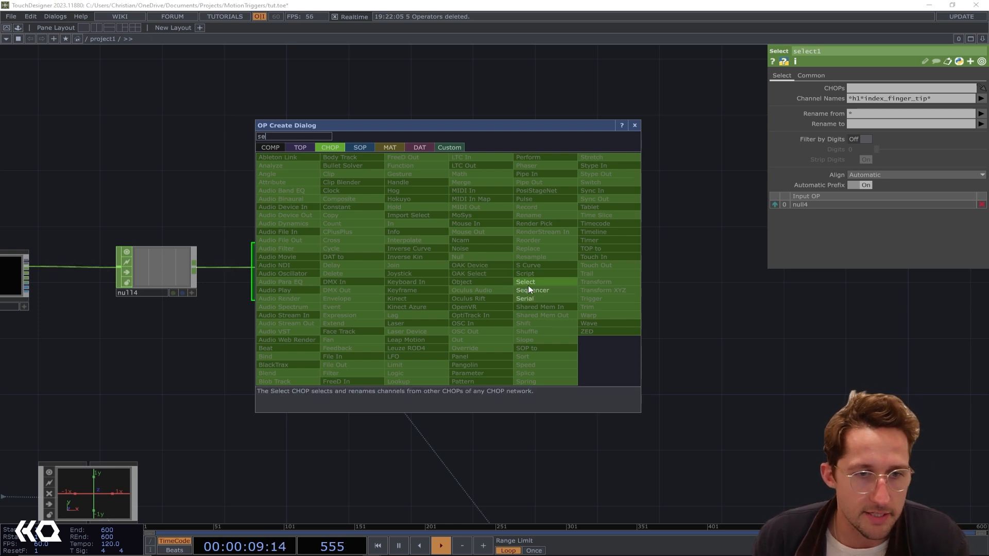
click(542, 282)
click(483, 262)
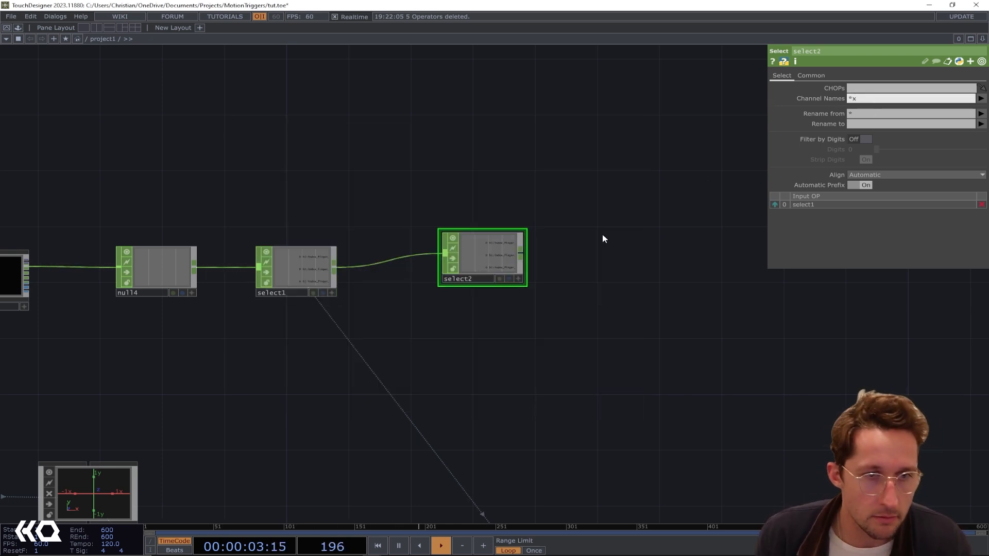
key(Return)
drag(502, 254, 500, 274)
Step: Add a Logic CHOP fed by select2 and duplicate it as a second branch from the same node
drag(557, 294, 477, 212)
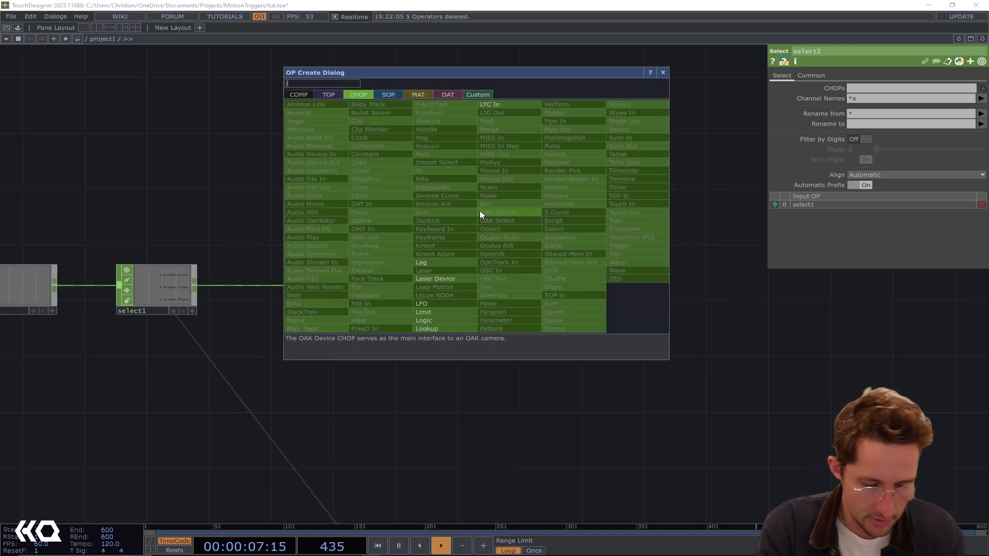
click(423, 320)
click(478, 200)
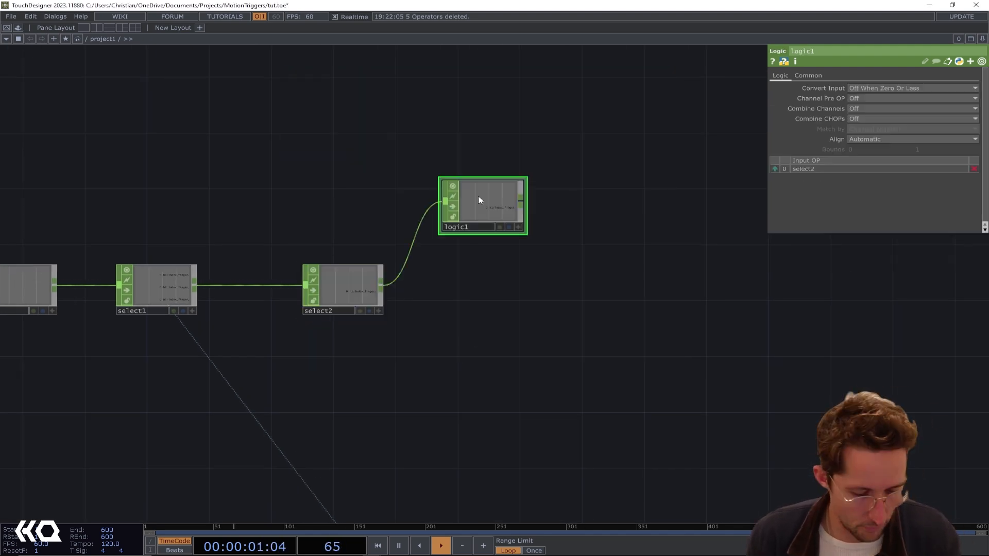
key(ctrl+c)
key(ctrl+v)
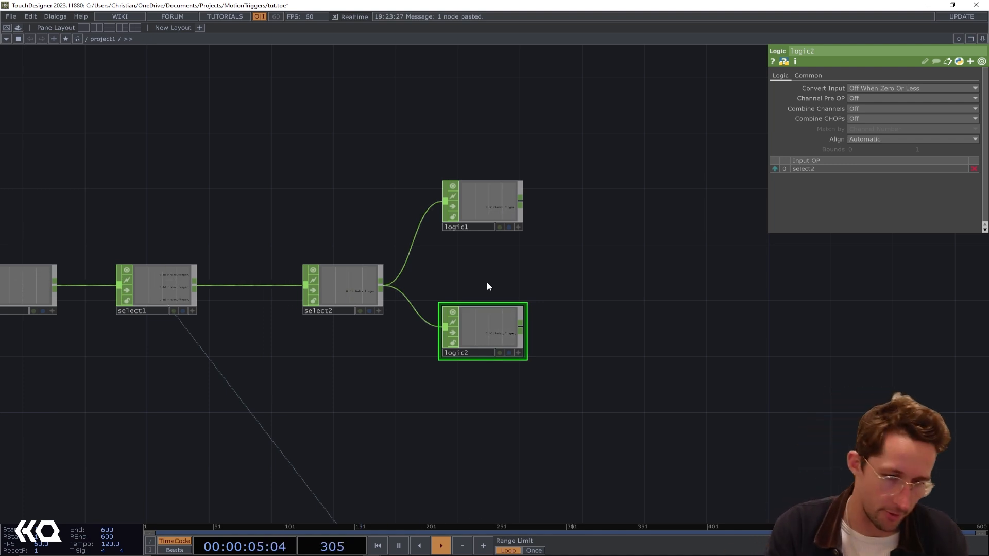
Step: Set logic1's Convert Input to Off When Outside Bounds with a lower bound of .8
click(503, 206)
scroll(368, 292, up, 2)
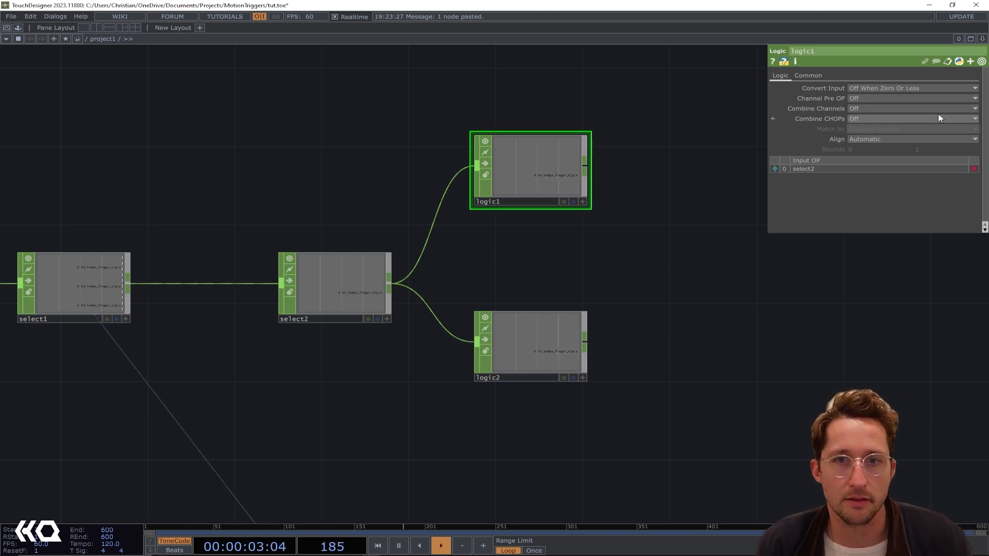
click(919, 88)
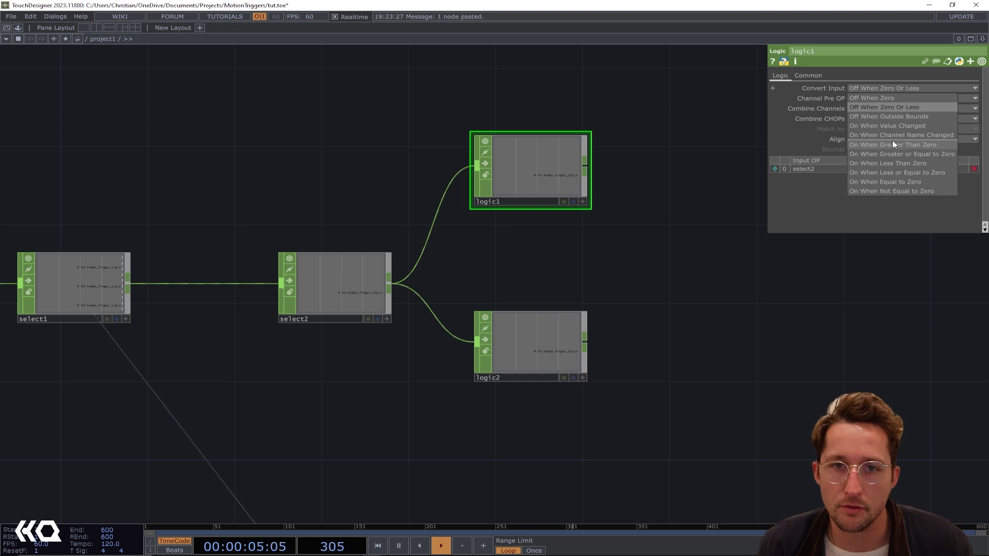
click(899, 116)
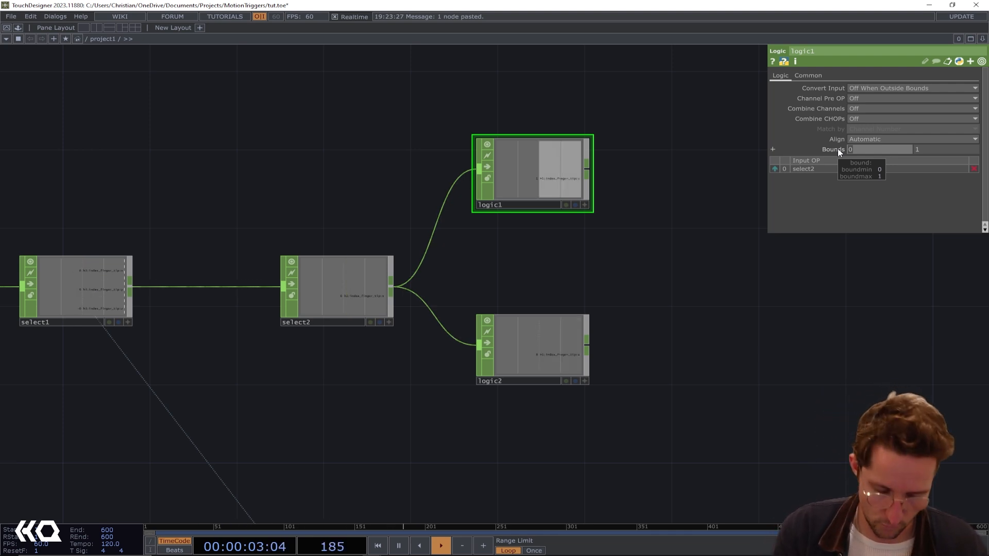
text(.8)
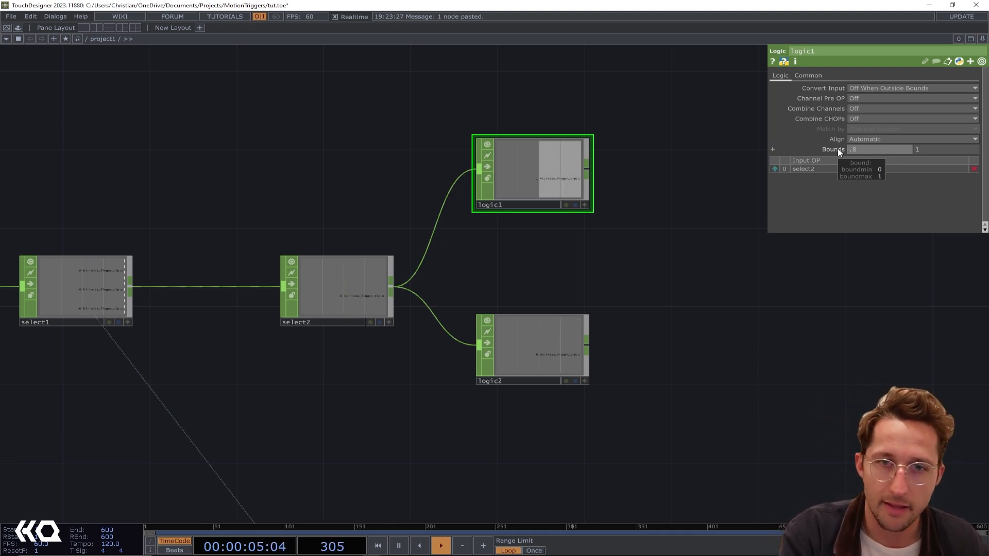
Step: Set logic2's Convert Input to Off When Outside Bounds with an upper bound of .2
click(526, 347)
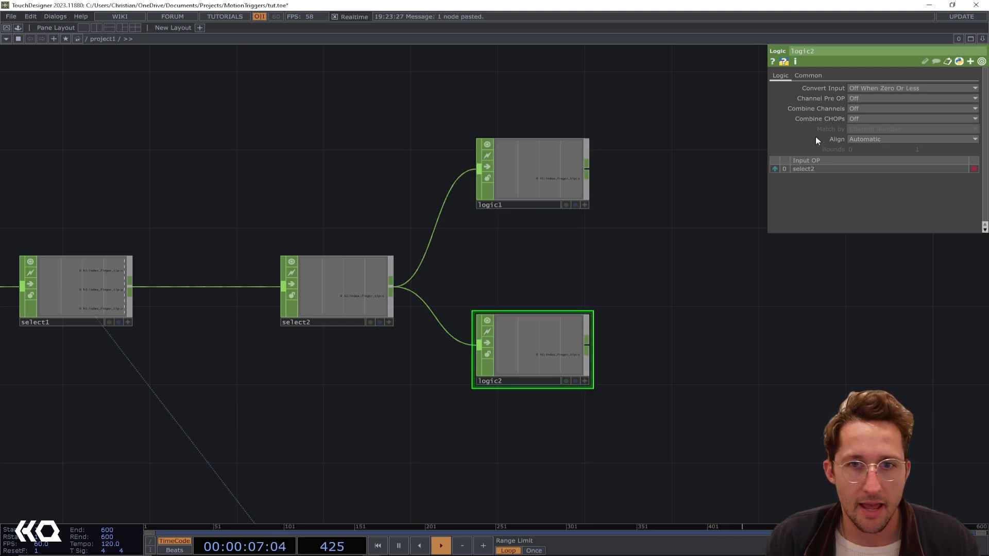
click(879, 88)
click(882, 120)
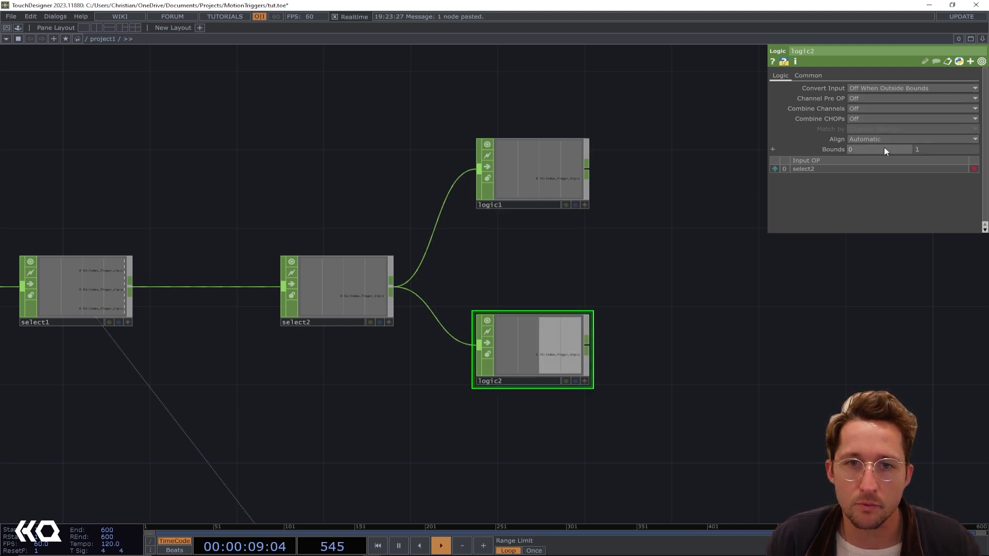
text(.2)
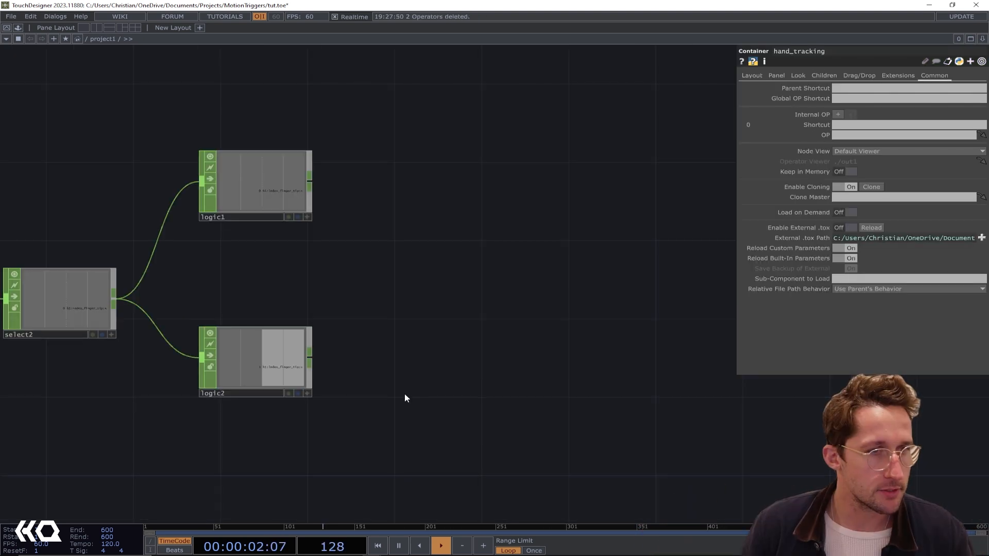
Step: Examine the CHOP chain starting at constant1 that drives the three shape geometries
drag(405, 398, 443, 334)
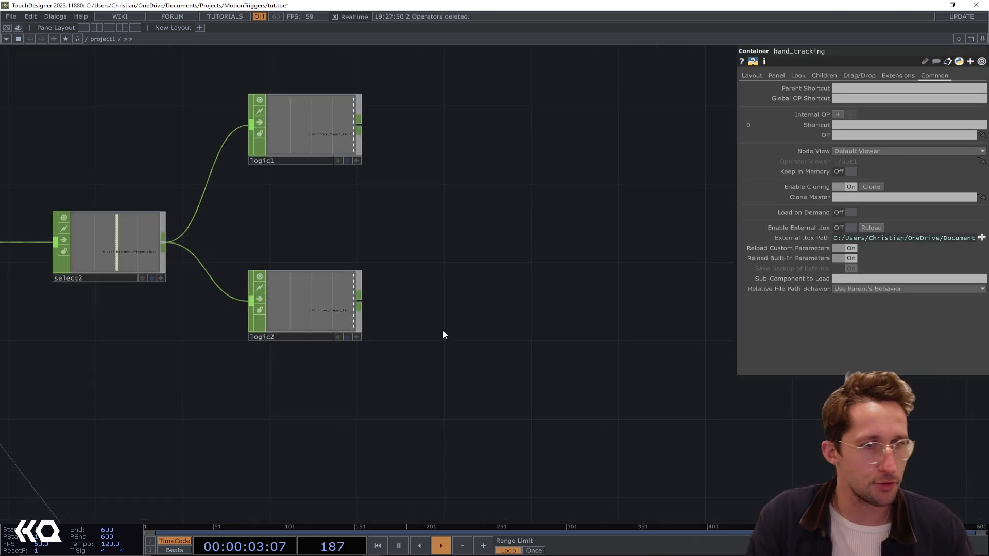
scroll(443, 331, down, 4)
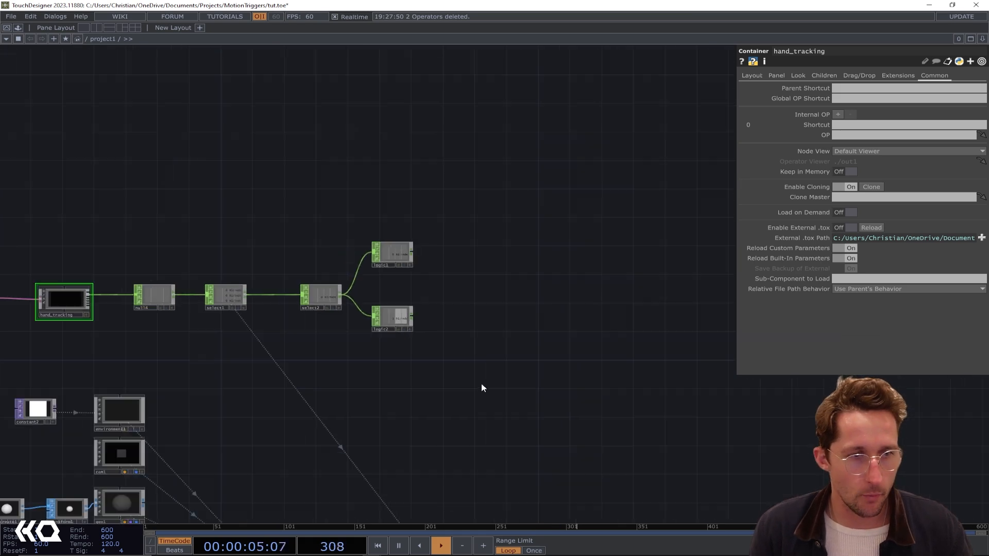
drag(464, 411, 550, 236)
scroll(549, 236, down, 3)
scroll(224, 454, up, 3)
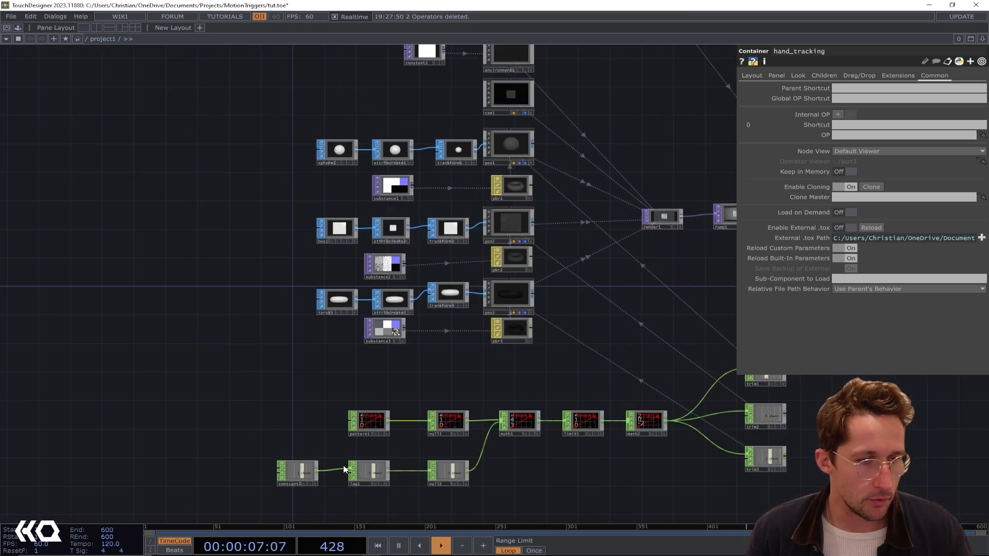
drag(433, 409, 297, 480)
drag(467, 327, 335, 447)
drag(594, 117, 534, 208)
scroll(532, 205, up, 5)
drag(445, 224, 418, 288)
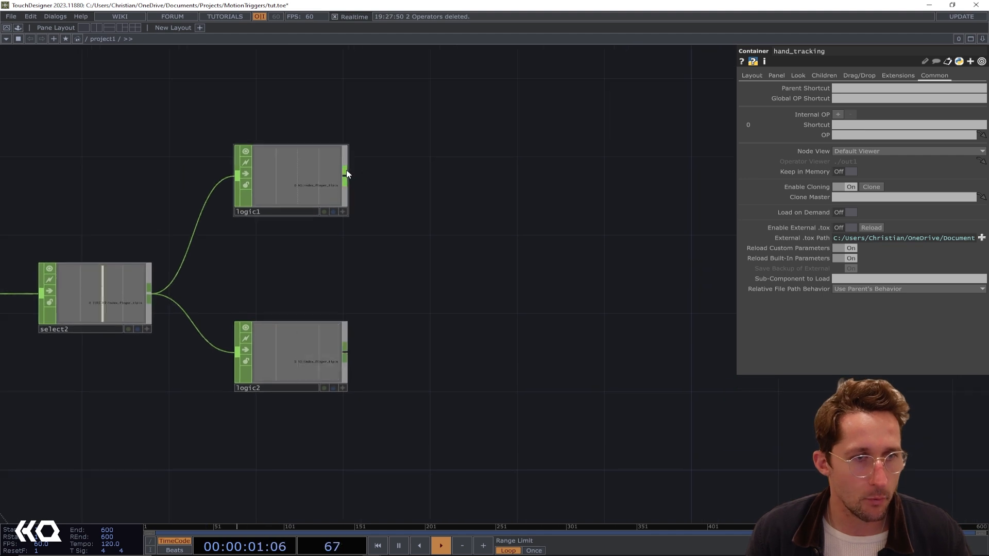
Step: Attach a CHOP Execute DAT to logic1, enabling Off to On and disabling Value Change
click(346, 176)
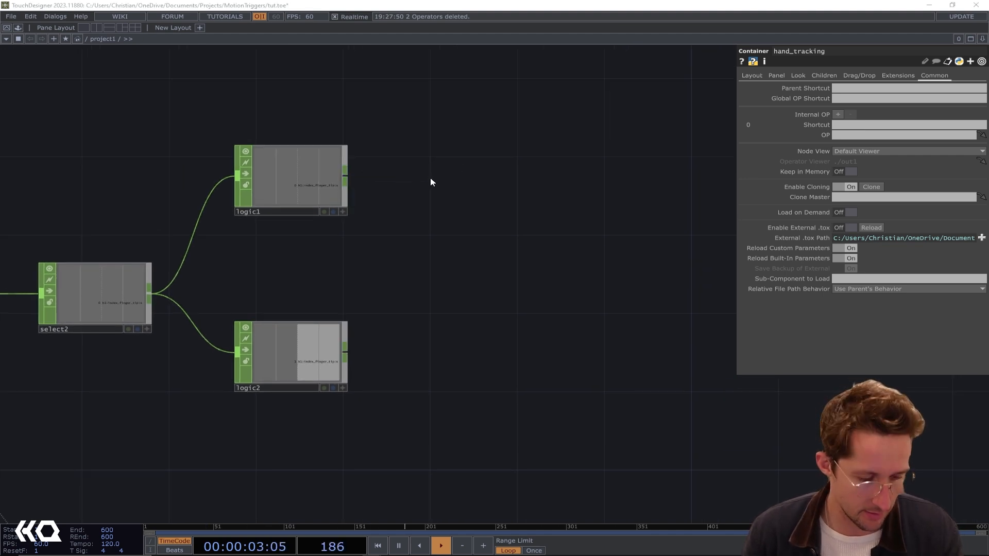
click(431, 181)
click(409, 61)
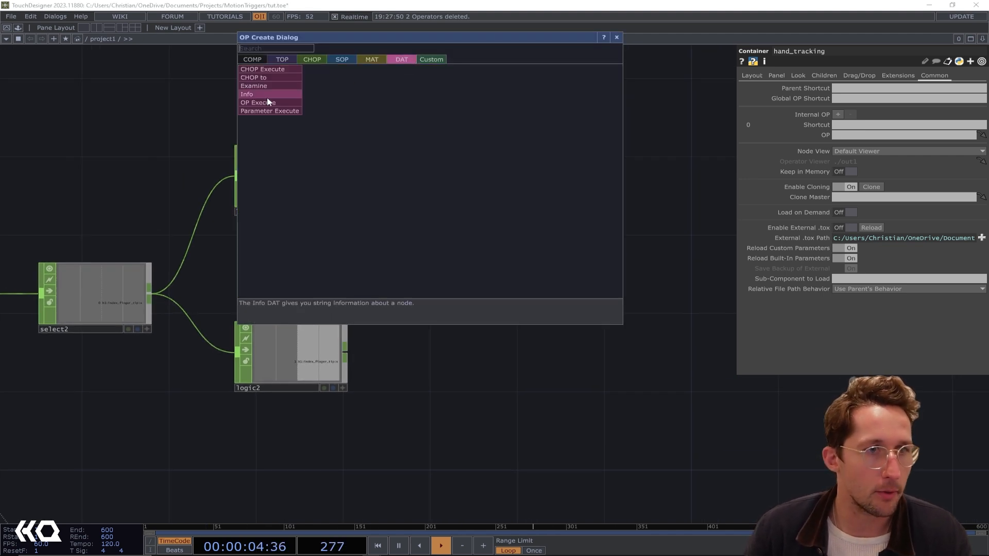
click(273, 69)
click(453, 184)
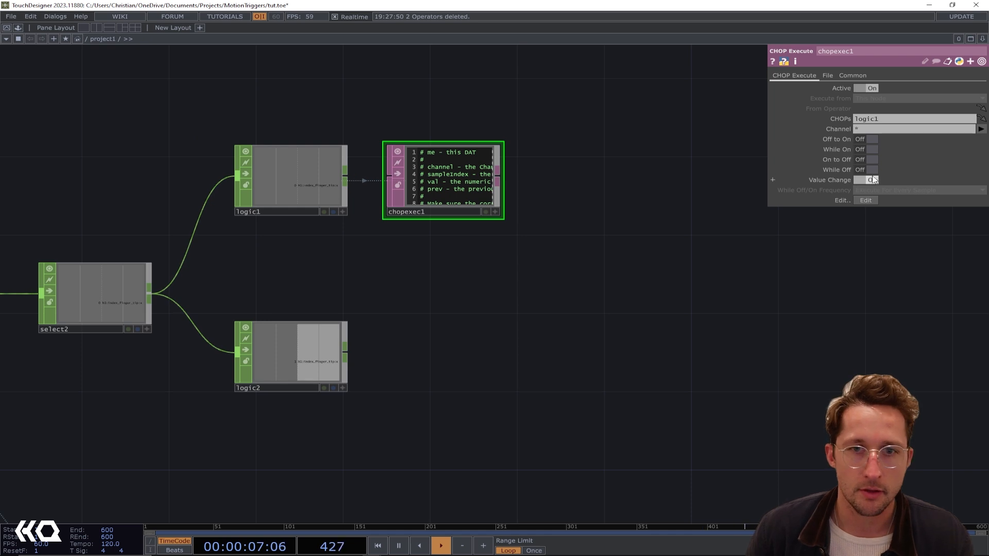
click(864, 139)
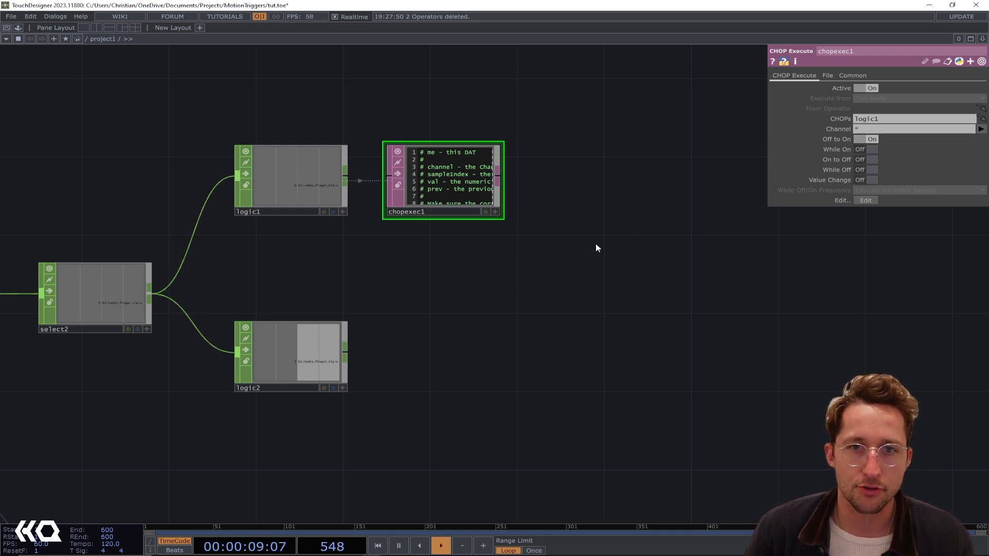
Step: In chopexec1's onOffToOn function, add the line op('constant1').par.const0value += 1 before the return
scroll(467, 287, up, 5)
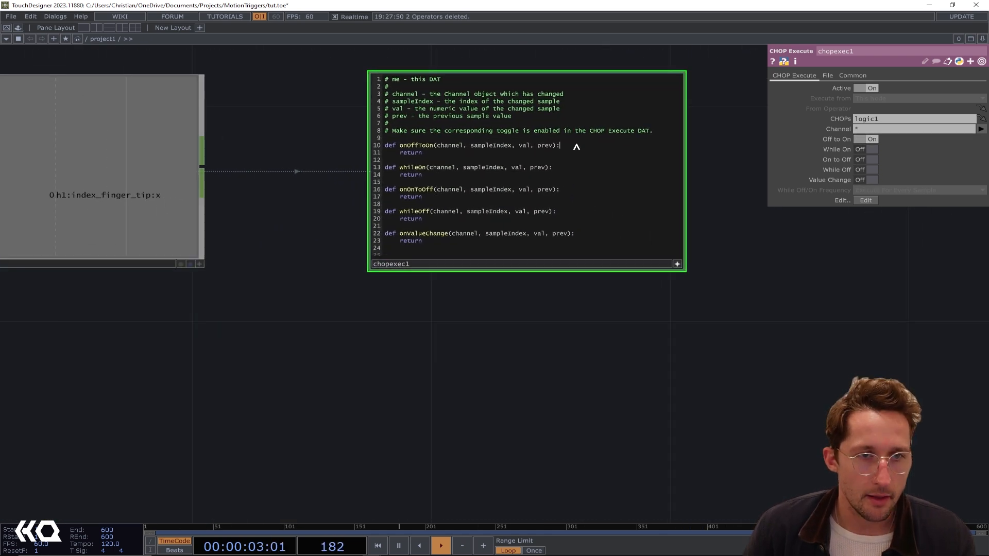
key(Return)
text(op('constant1').par.const0value)
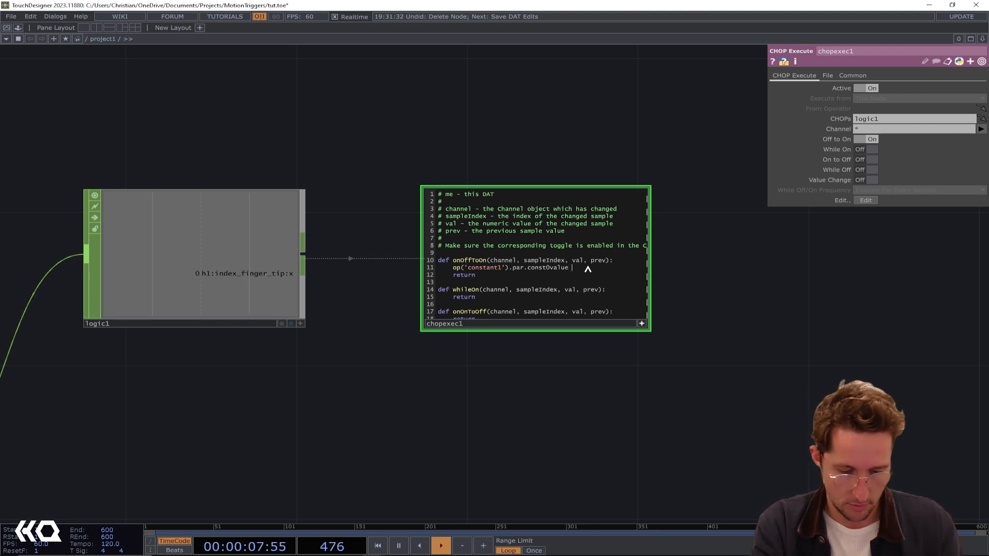
text(= 1)
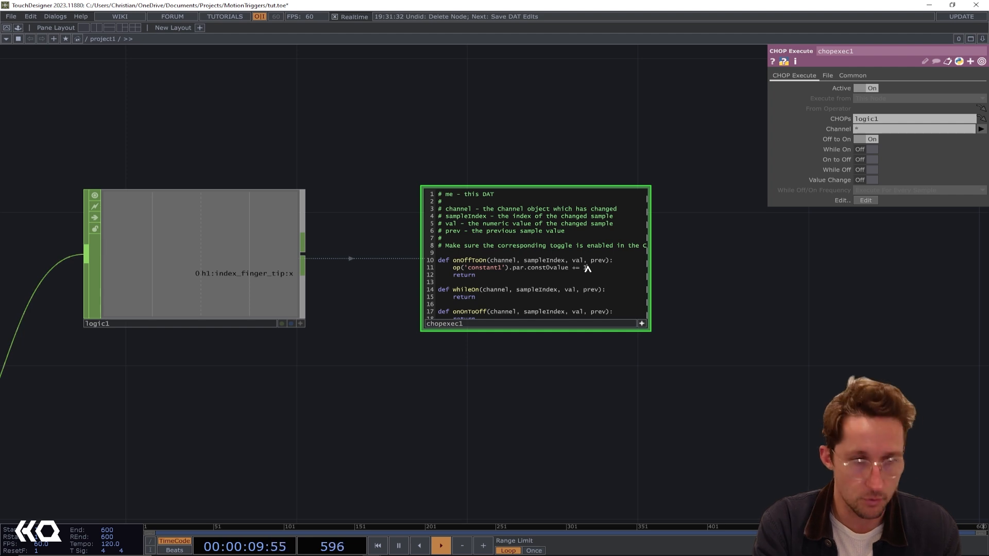
Step: Duplicate chopexec1, placing the copy beside logic2 with its viewer inactive
drag(501, 335, 448, 139)
scroll(618, 327, down, 3)
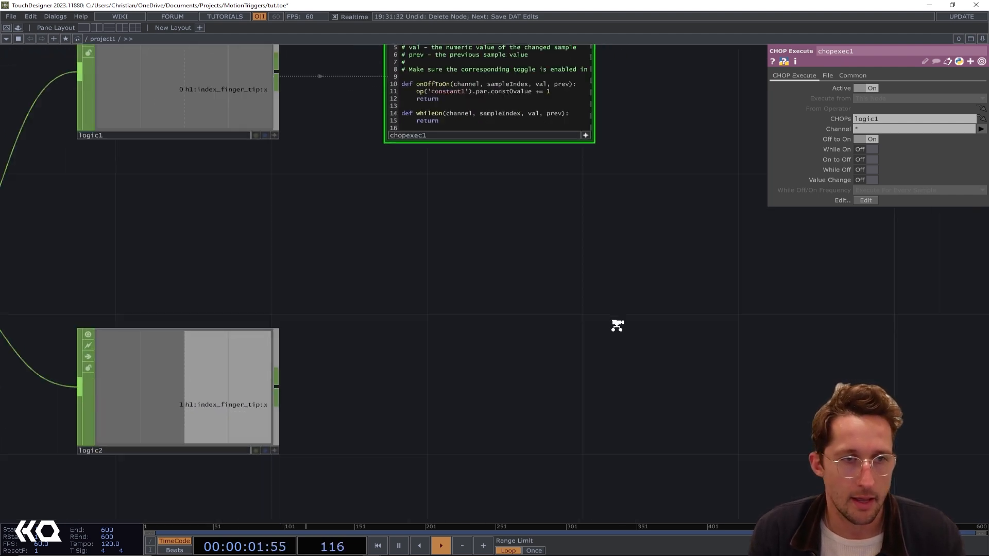
right_drag(648, 304, 480, 142)
key(ctrl+c)
key(ctrl+v)
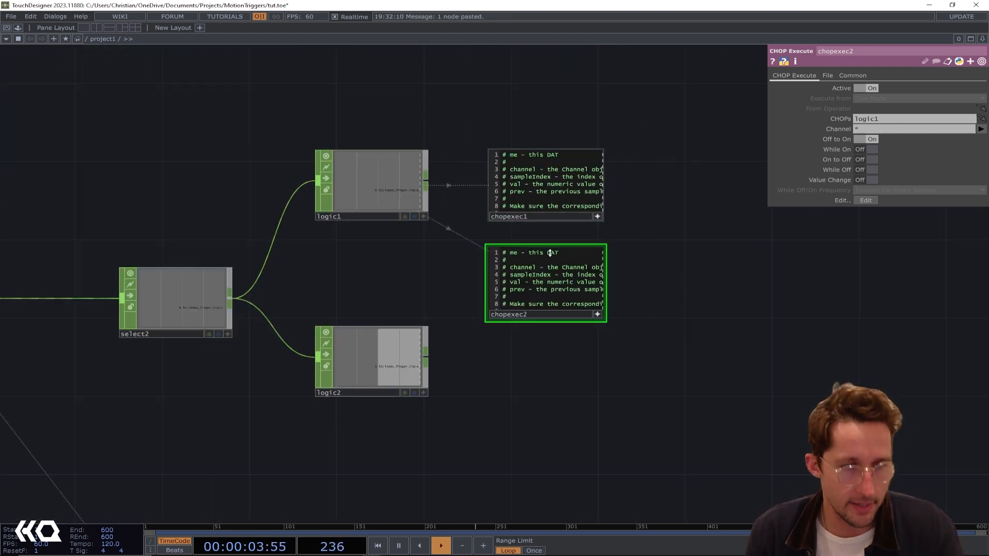
click(597, 314)
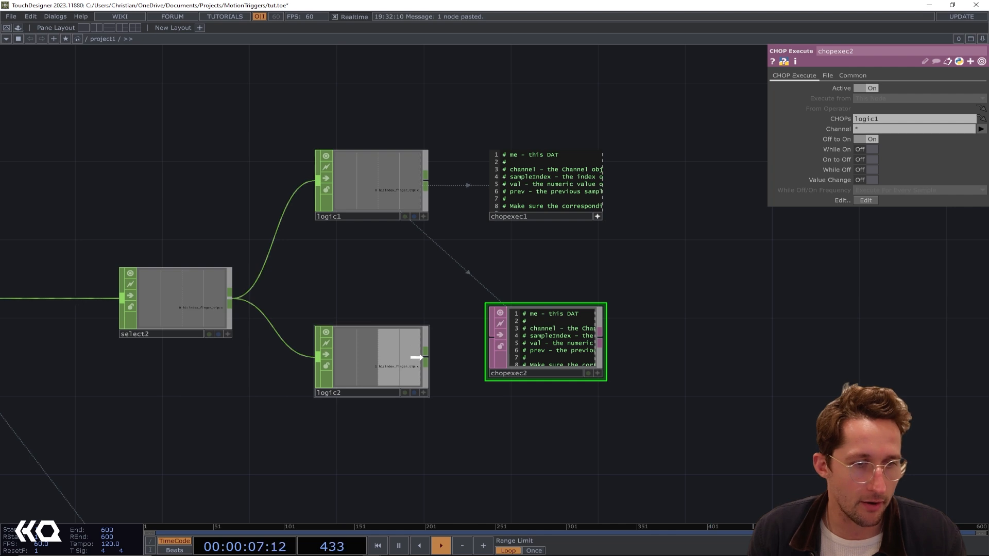
Step: Assign logic2 as the CHOP that chopexec2 watches and make chopexec2's viewer active
drag(381, 361, 546, 342)
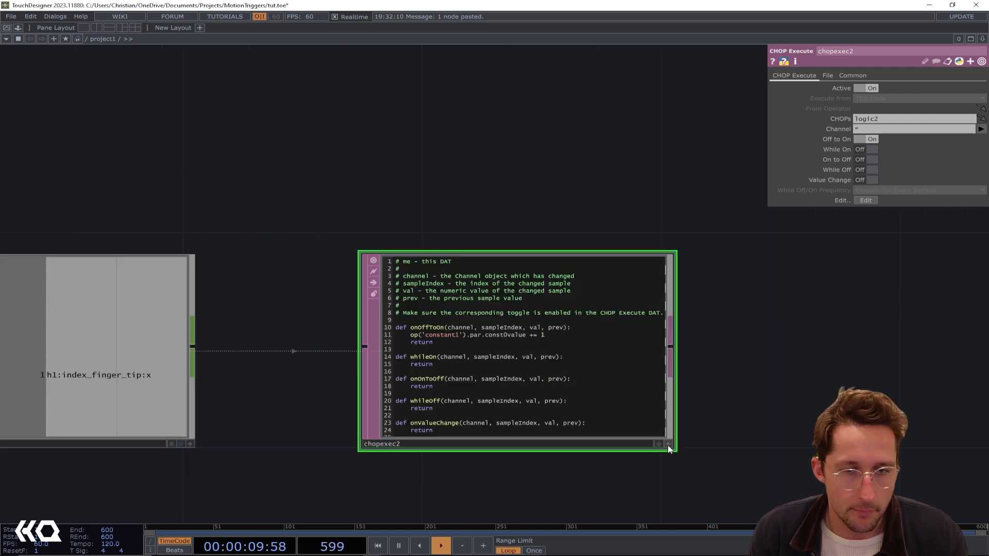
click(668, 445)
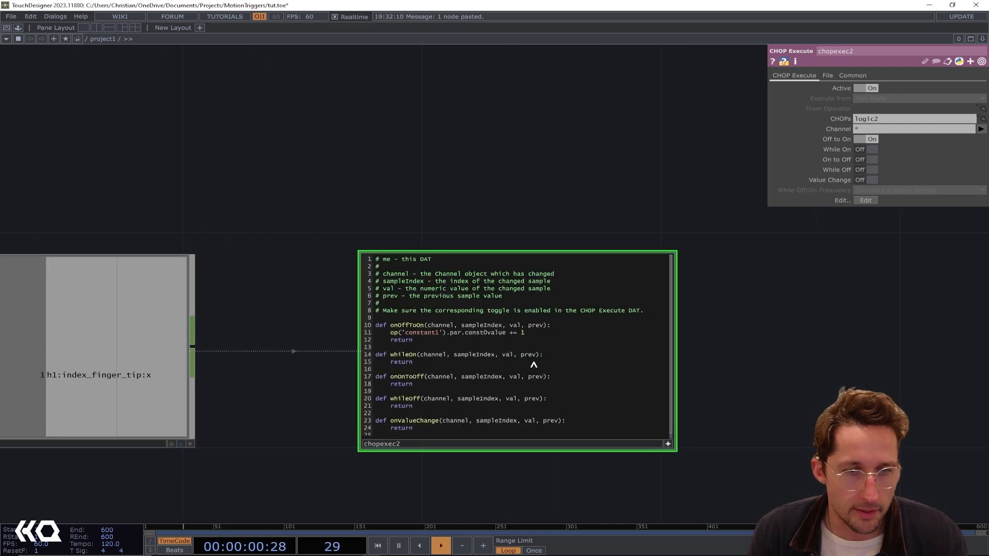
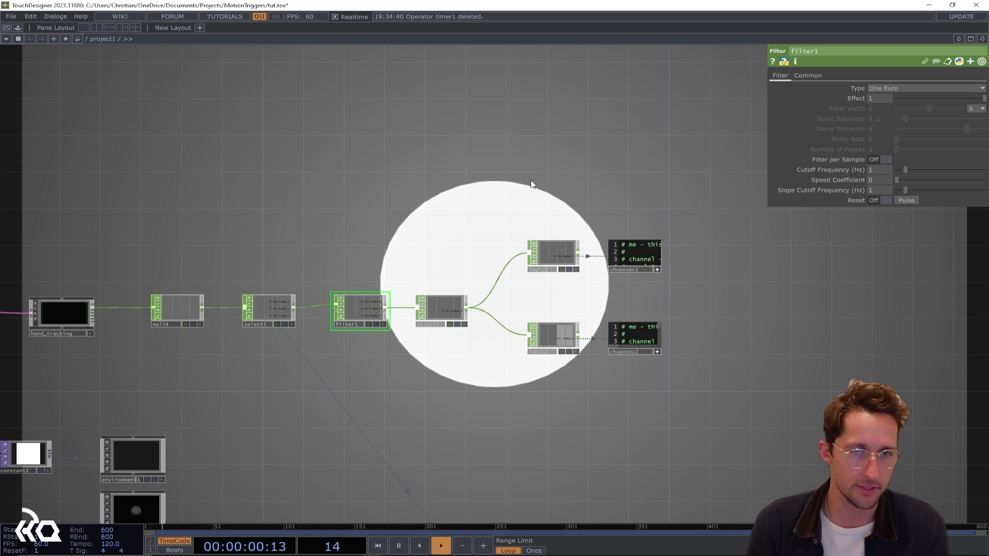
Step: Add a Timer CHOP to the network, placing it above logic1
key(Tab)
text(tim)
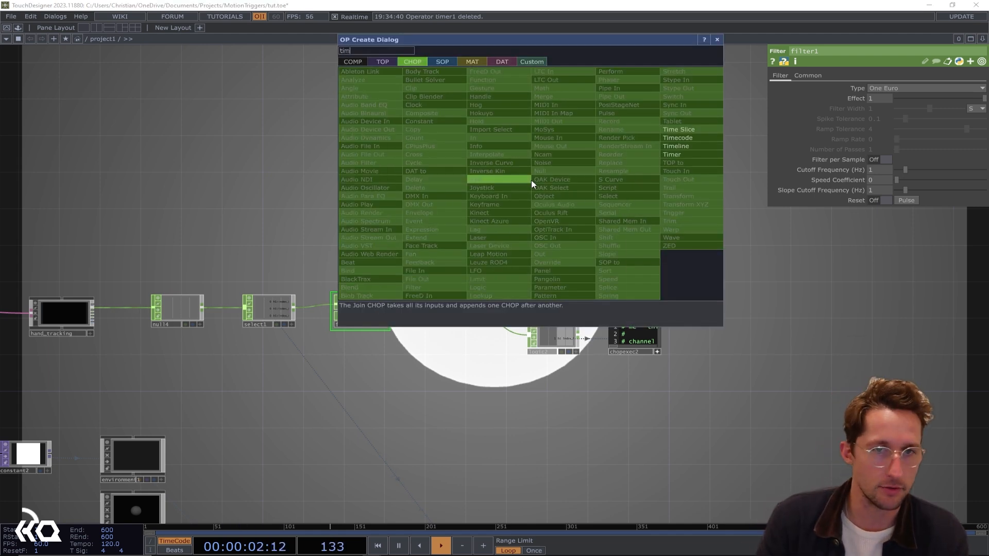
click(670, 154)
click(553, 172)
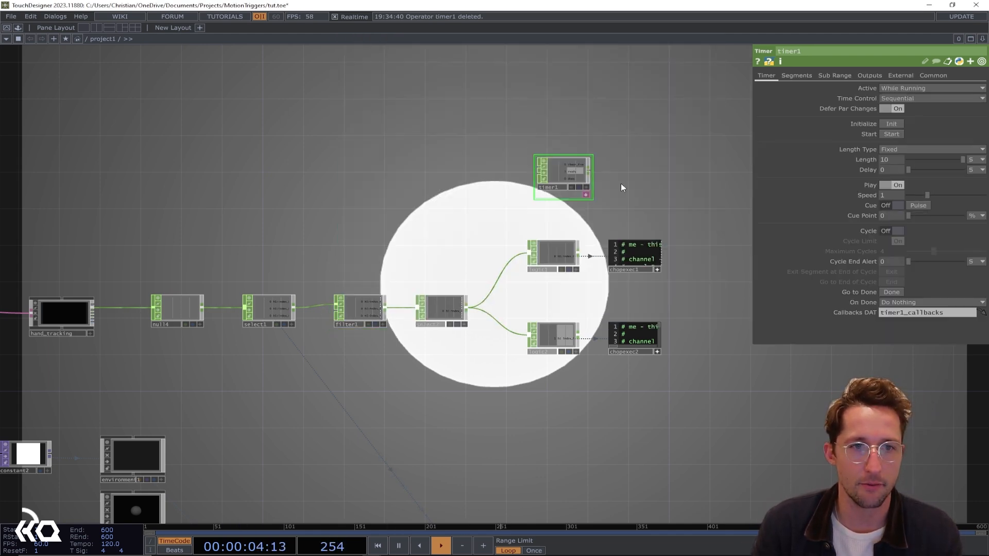
drag(620, 183, 600, 218)
scroll(599, 218, up, 4)
drag(484, 218, 467, 220)
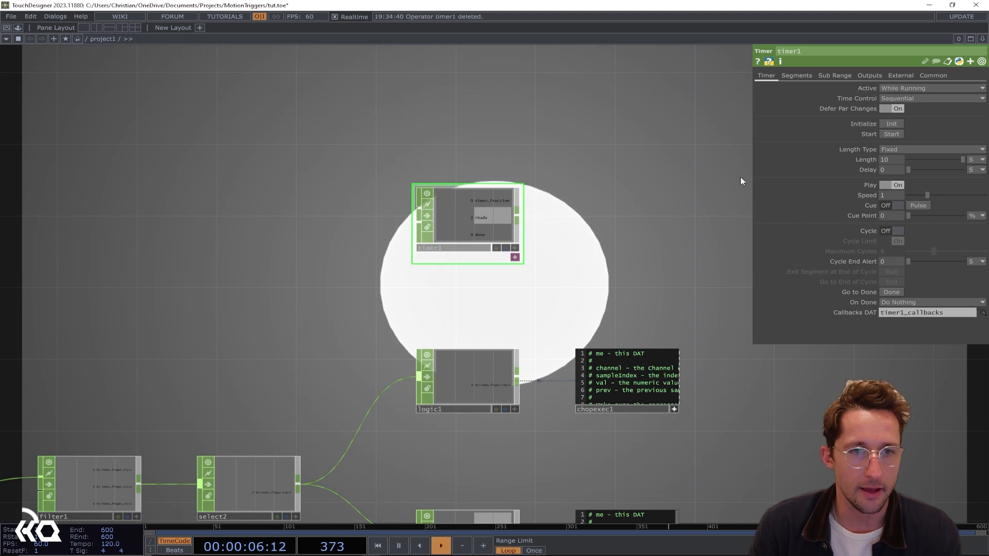
scroll(536, 260, up, 4)
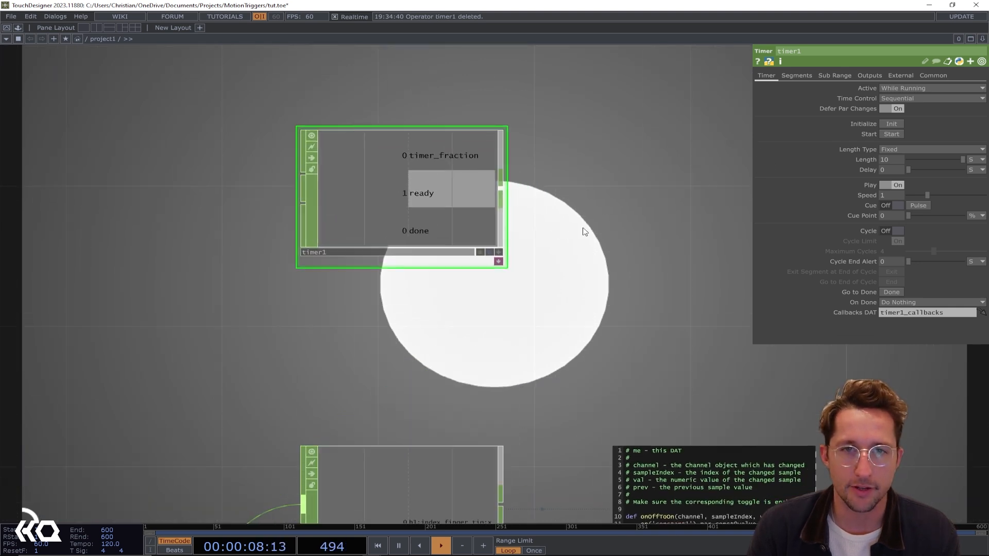
Step: Turn off the display of TOPs as the network editor's backdrop
right_click(588, 239)
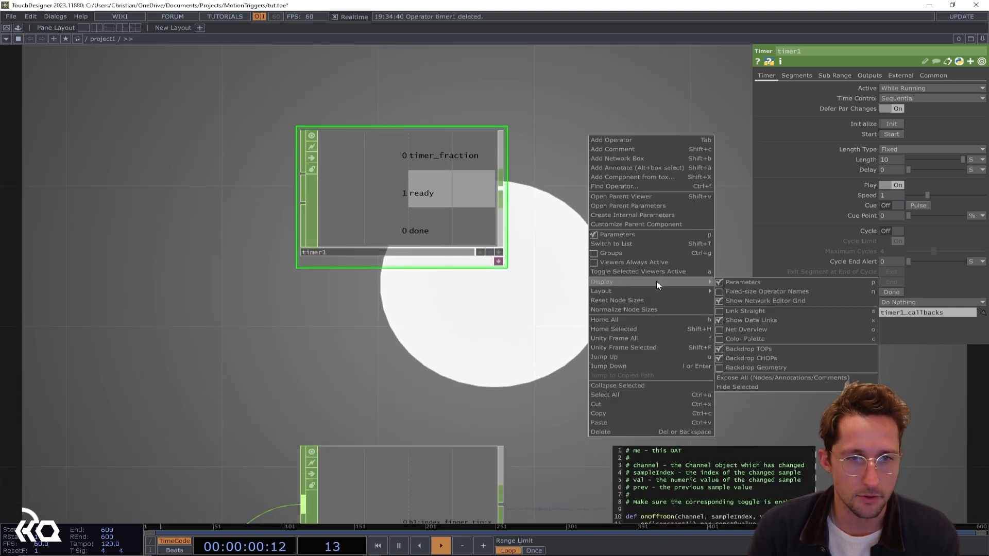
mouse_move(669, 283)
click(749, 340)
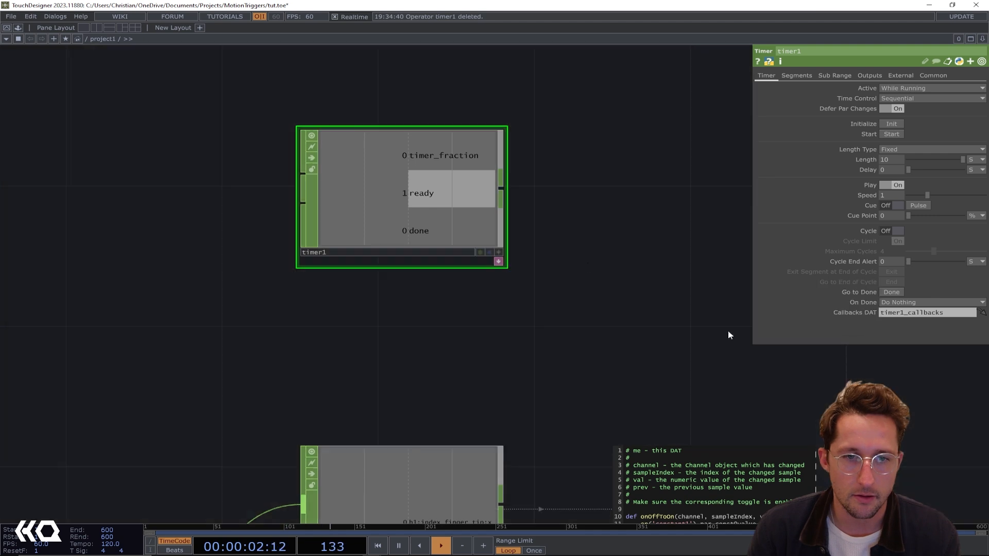
Step: Set timer1's Length to .5 seconds and its On Done behaviour to Re-Initialize
drag(603, 277, 625, 334)
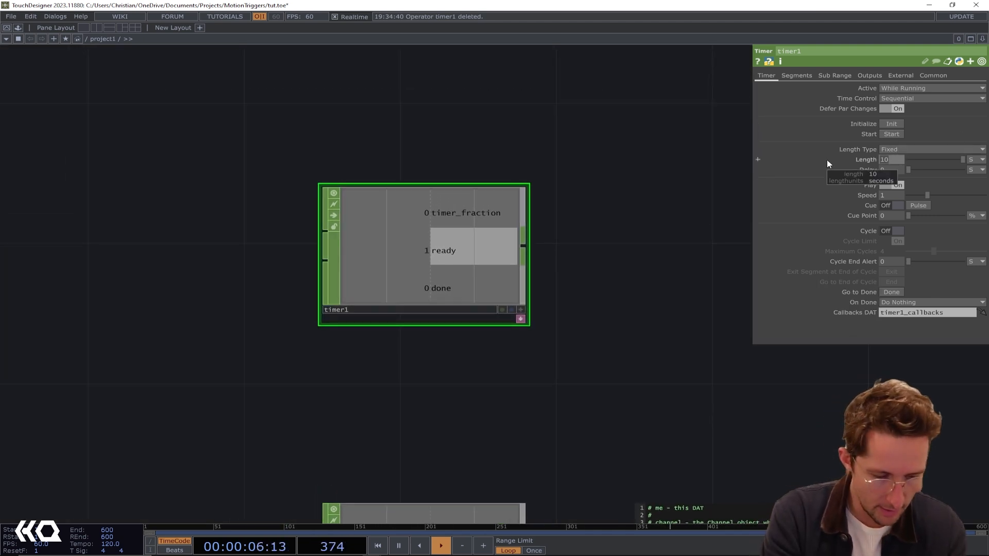
text(.2)
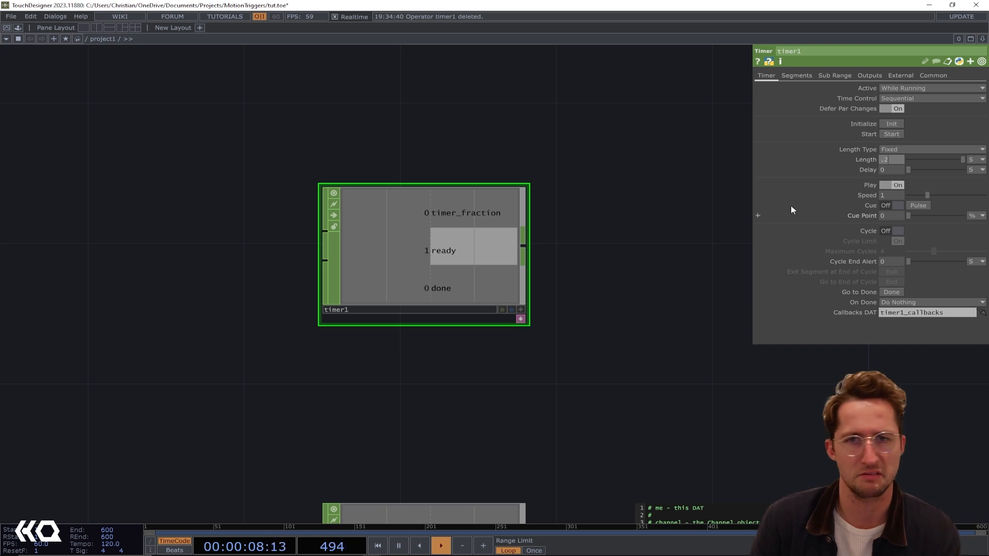
click(650, 128)
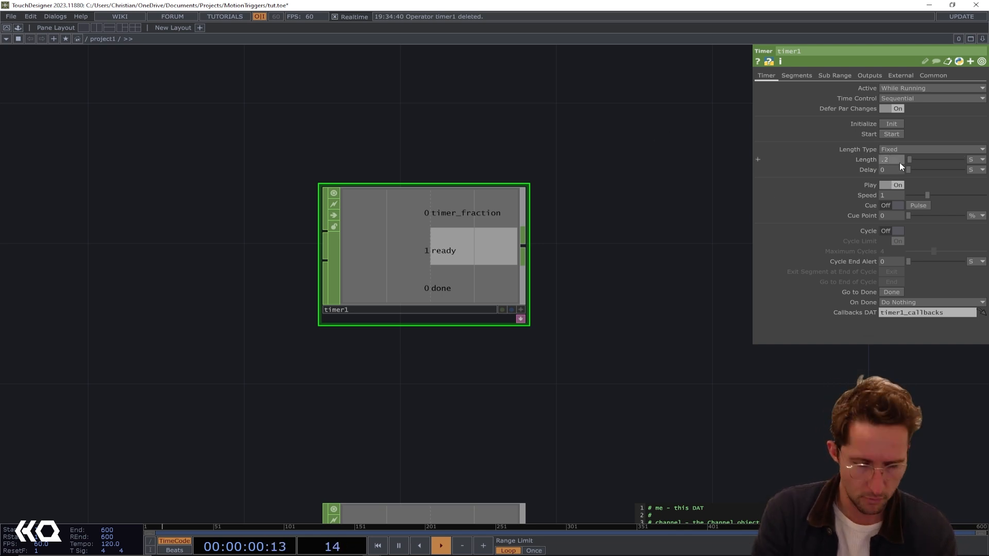
key(BackSpace)
text(5)
click(652, 151)
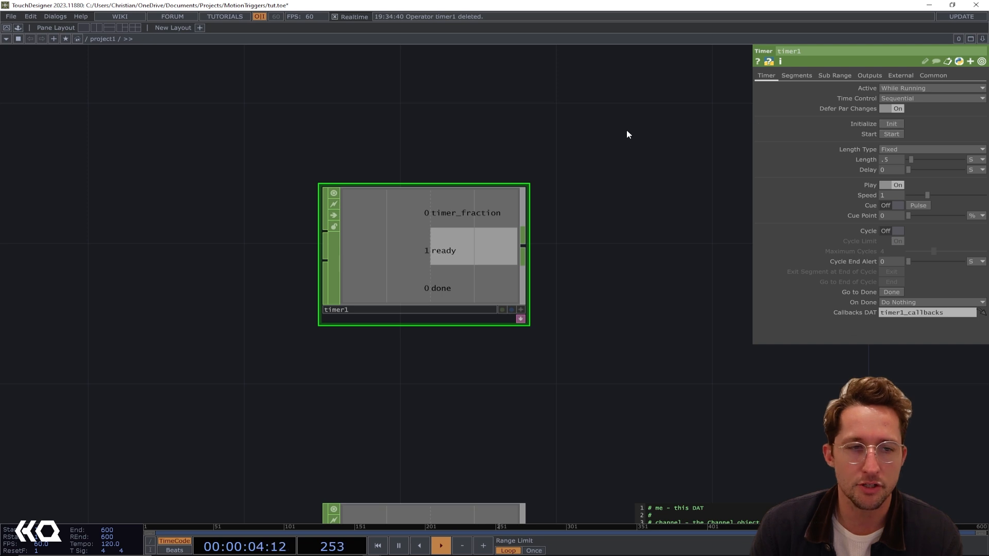
click(947, 302)
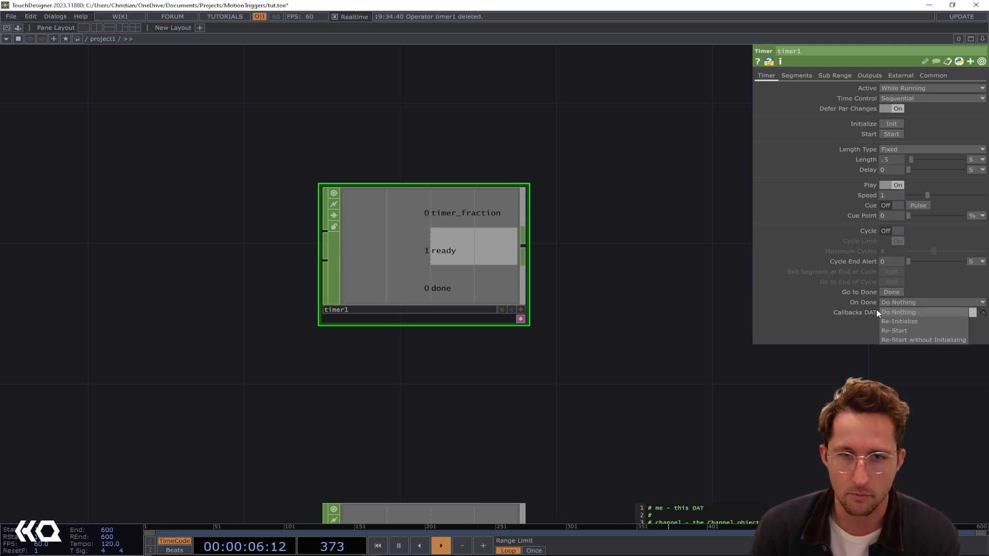
click(922, 322)
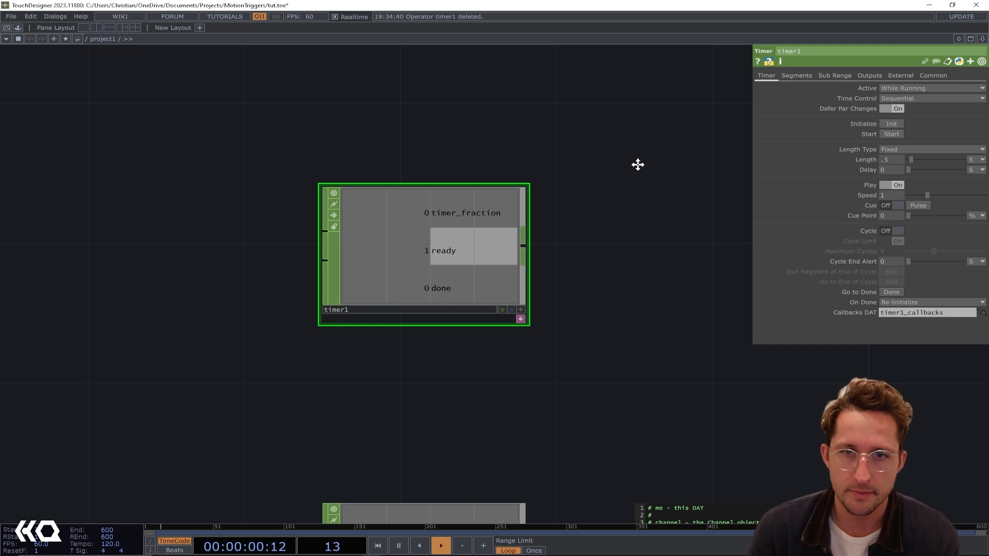
Step: In chopexec1 and chopexec2, insert if op('timer1')['ready'] == 1: above onOffToOn's constant1 line and indent that line beneath it
scroll(637, 163, down, 5)
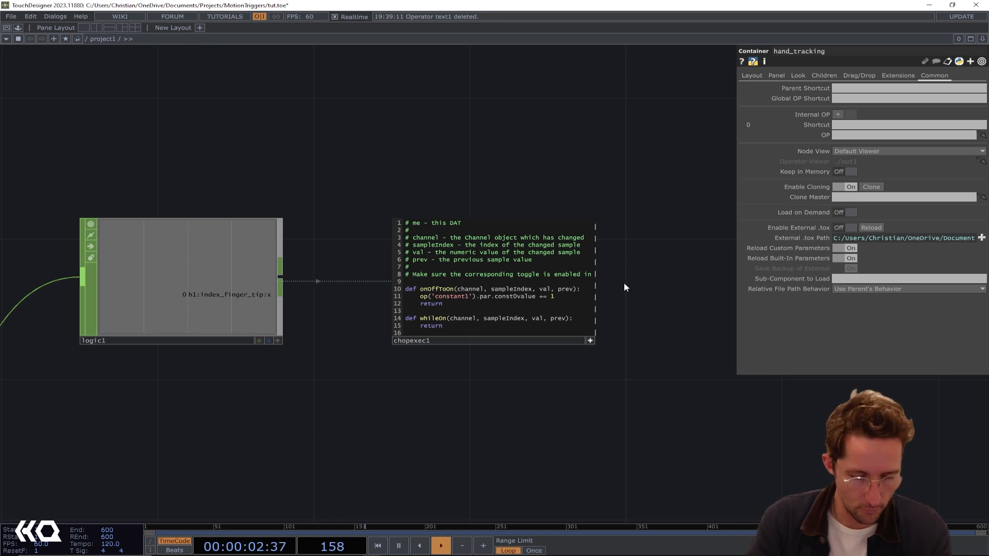
key(Return)
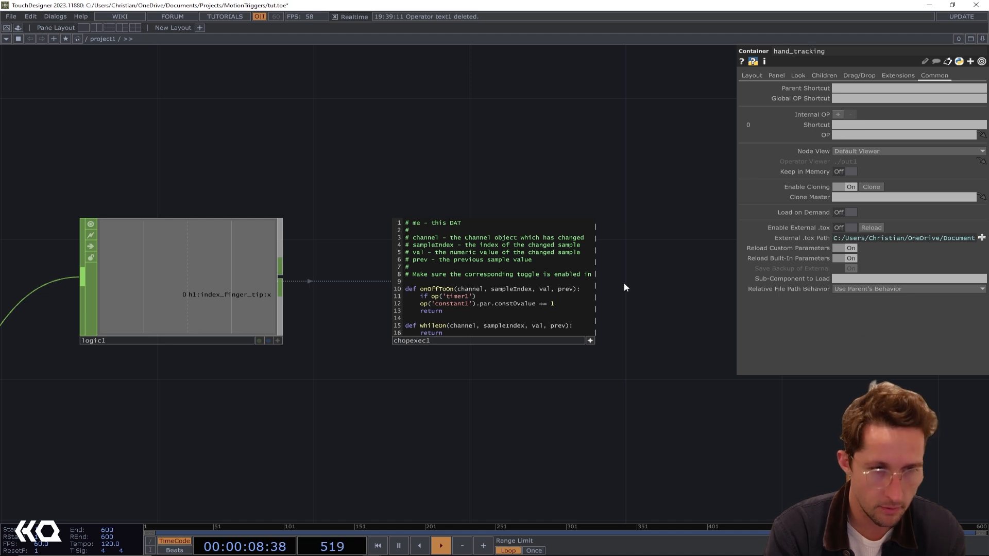
text(if op('timer1')[)
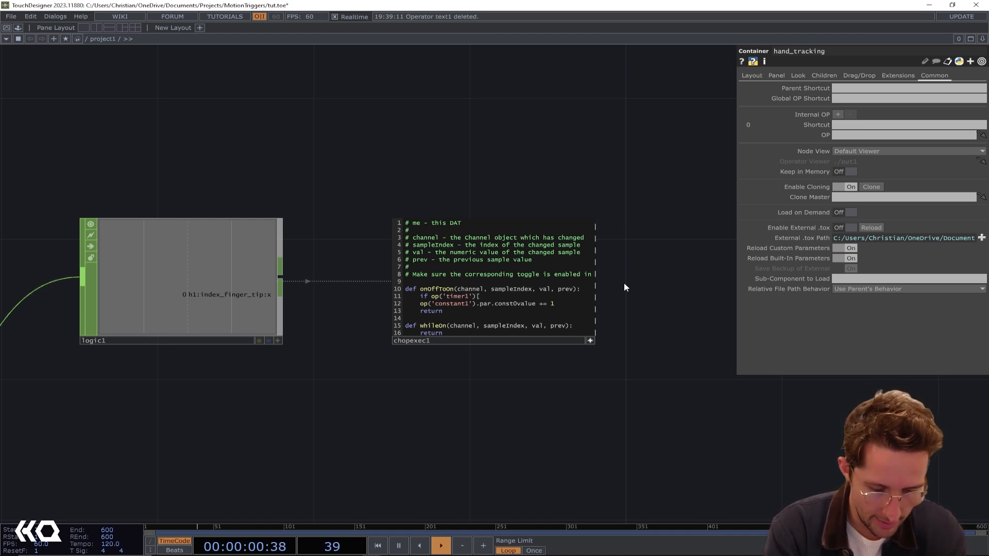
text('ready'] == 1:)
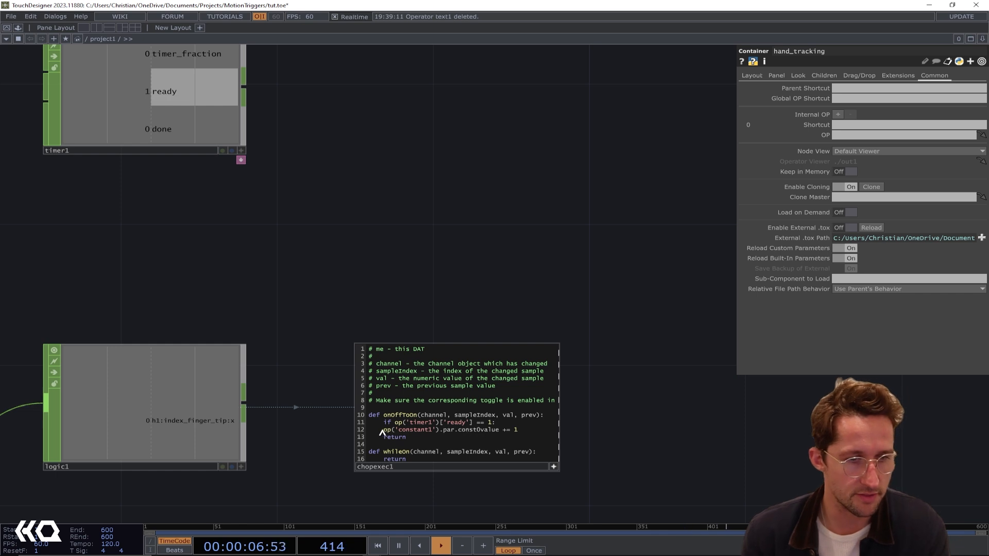
drag(506, 337, 395, 337)
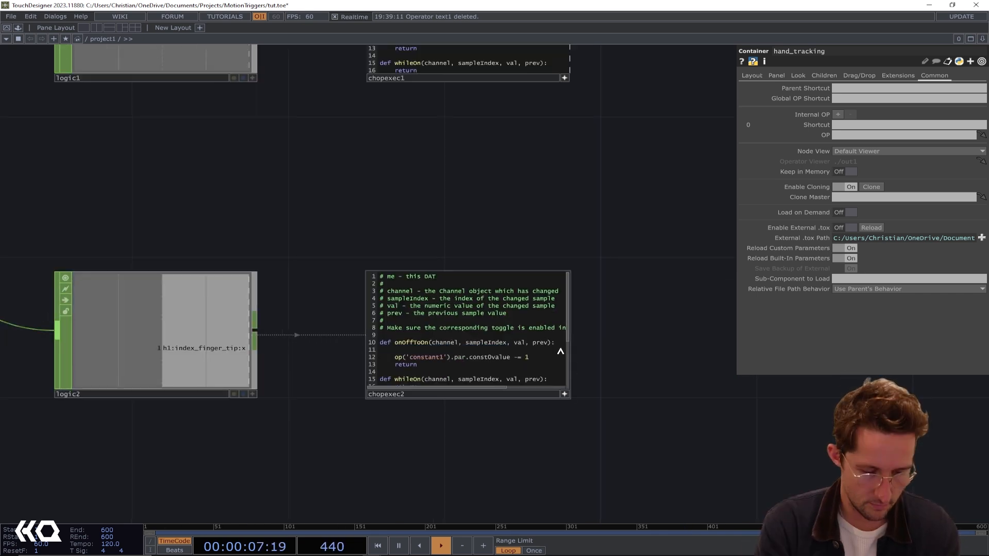
click(560, 351)
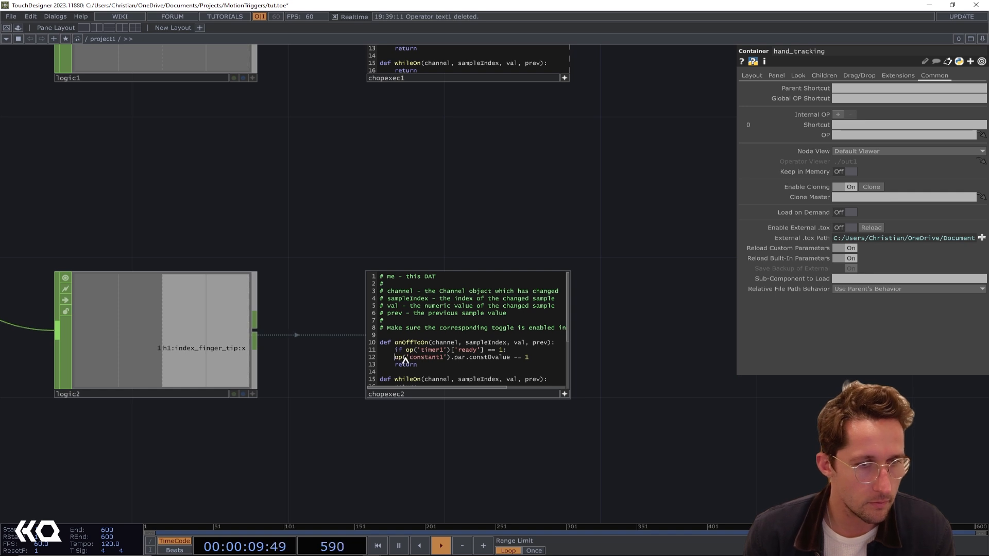
key(Tab)
Step: Start a new line inside chopexec1's if block, directly below the constant1 increment
drag(587, 137, 567, 306)
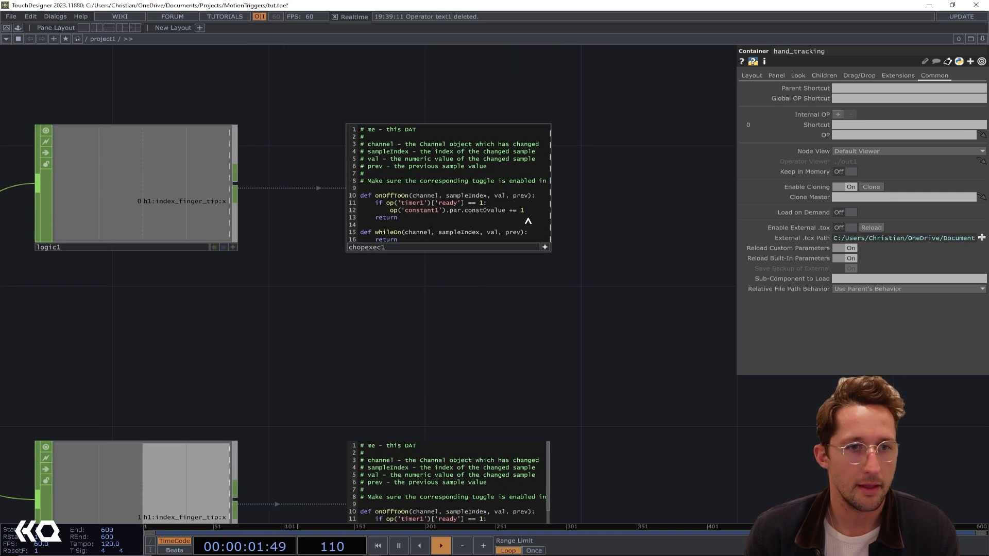
key(Return)
text(o)
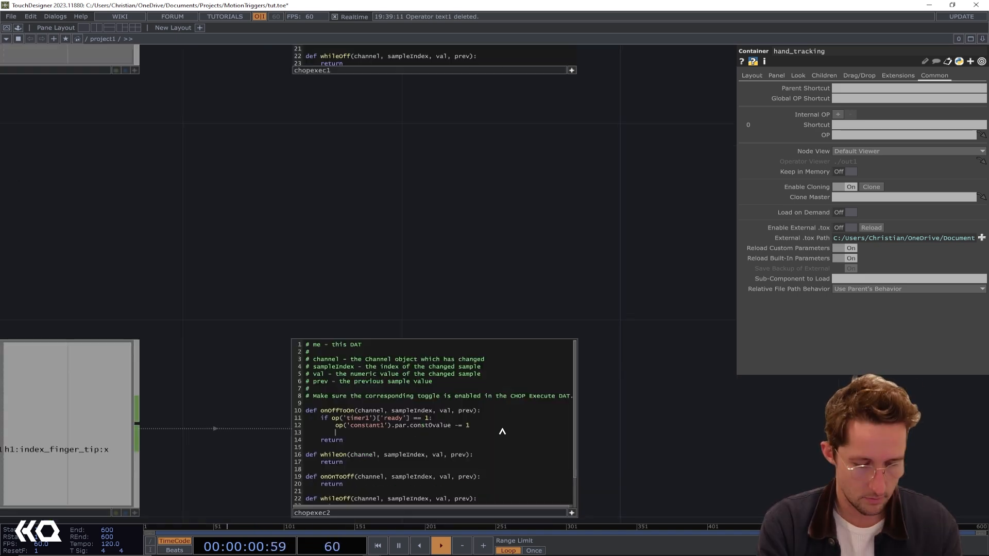
Step: Add a Slope CHOP fed by select2, placing it below logic2
scroll(502, 216, down, 3)
scroll(503, 209, down, 5)
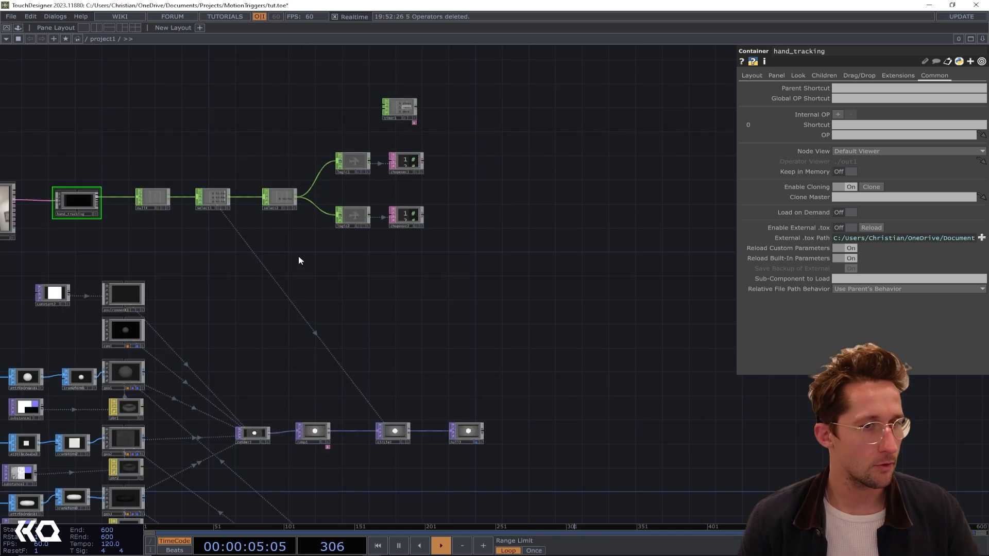
drag(298, 258, 323, 247)
scroll(322, 246, up, 5)
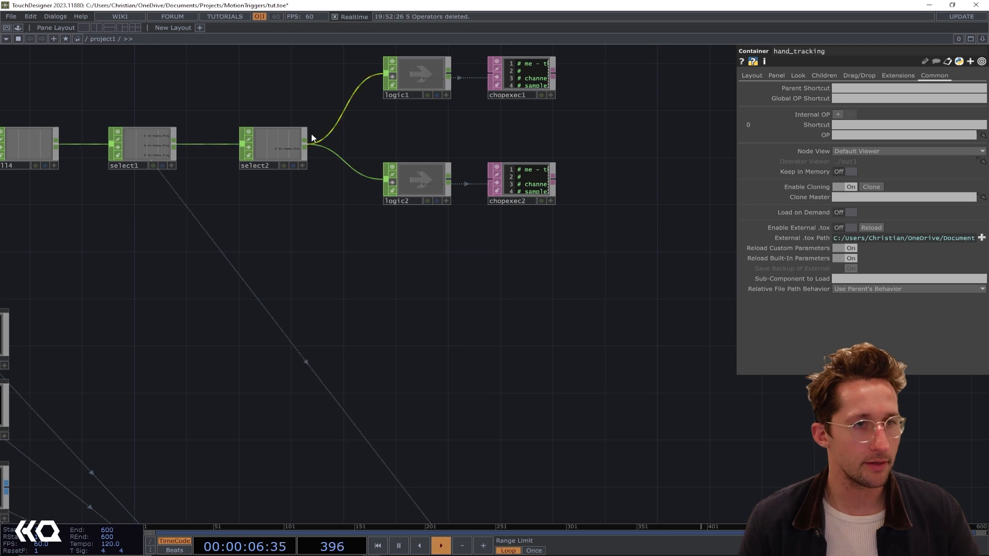
drag(302, 145, 433, 324)
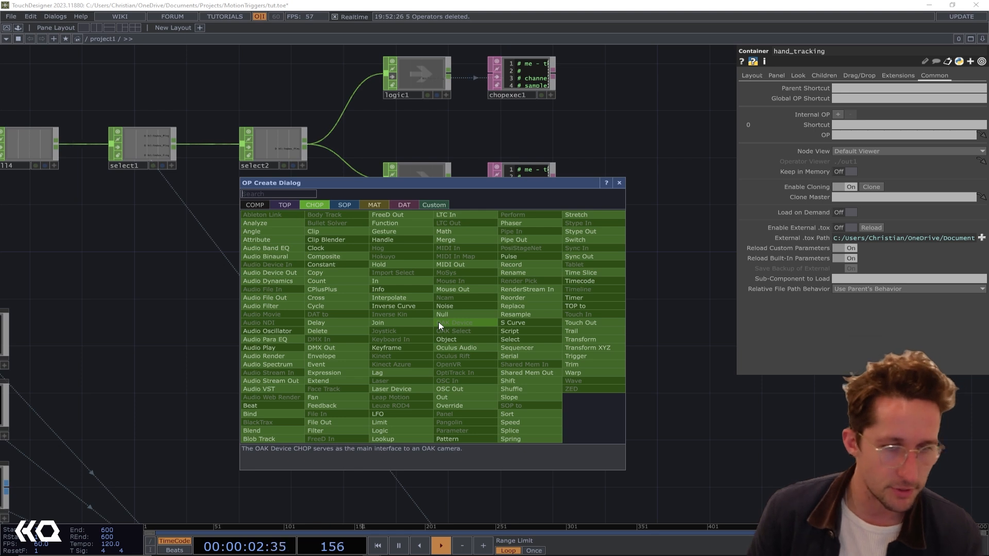
text(slop)
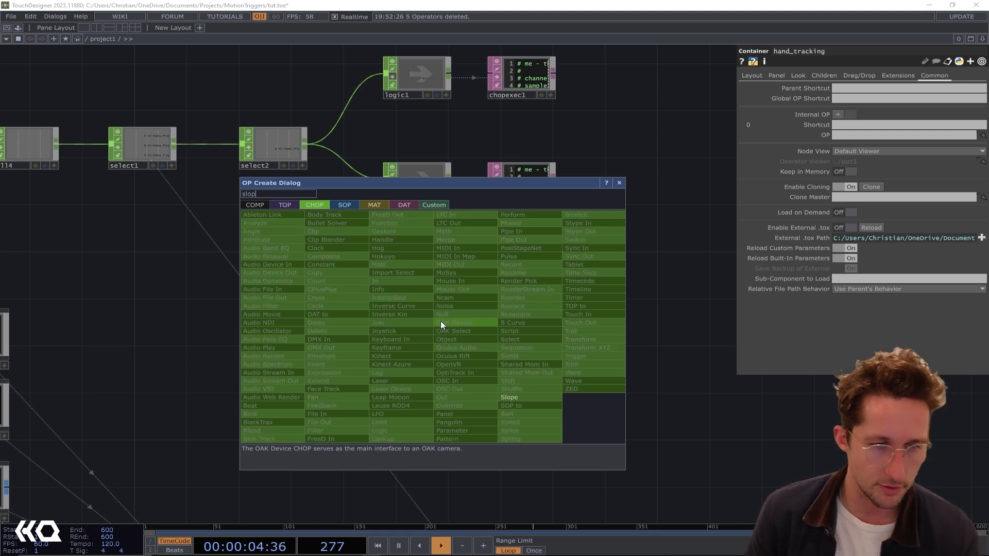
click(528, 396)
click(425, 316)
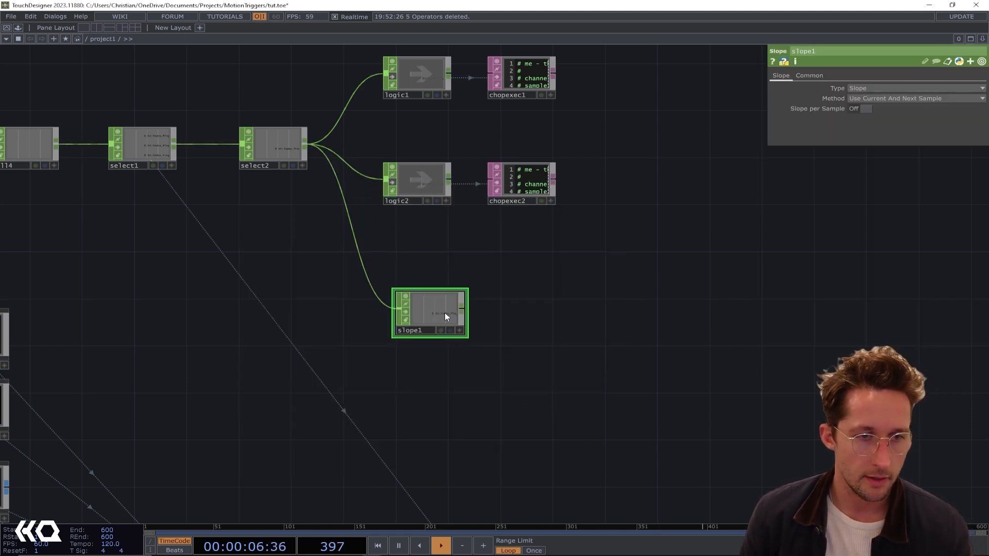
Step: Add a Logic CHOP connected to the output of slope1
drag(532, 264, 530, 260)
text(logi)
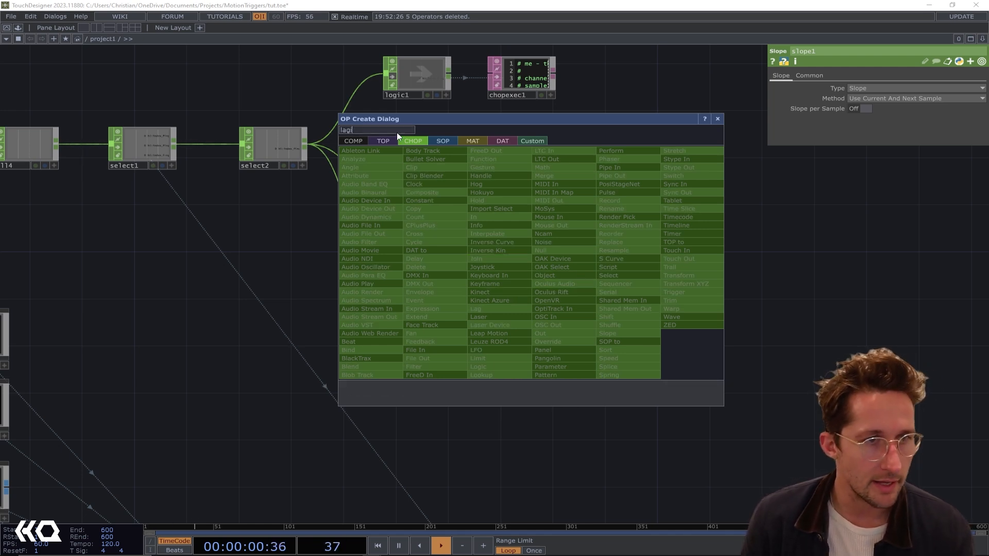
key(BackSpace)
key(BackSpace)
key(BackSpace)
text(o)
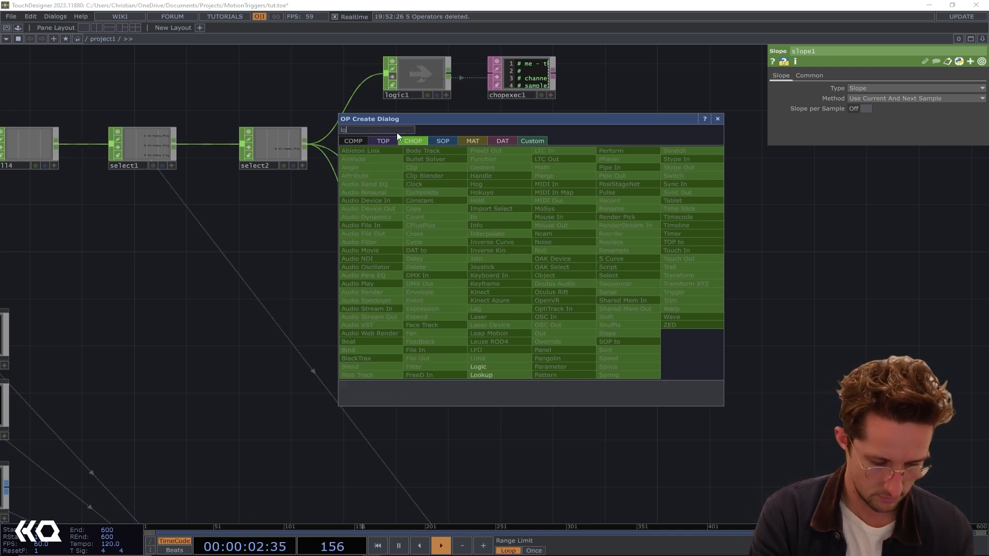
click(501, 369)
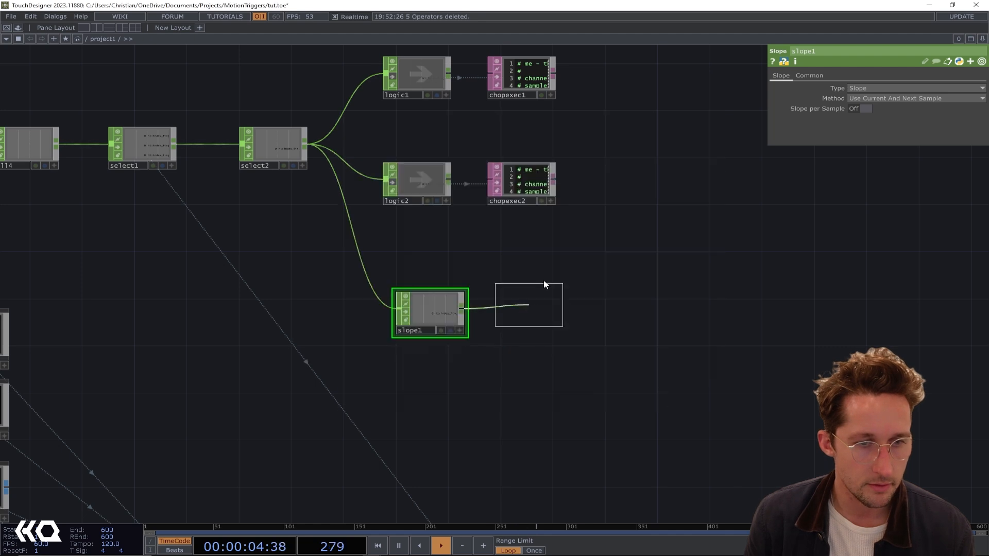
click(513, 288)
Step: Duplicate the Logic CHOP after slope1 and place the copy below the original
key(ctrl+c)
key(ctrl+v)
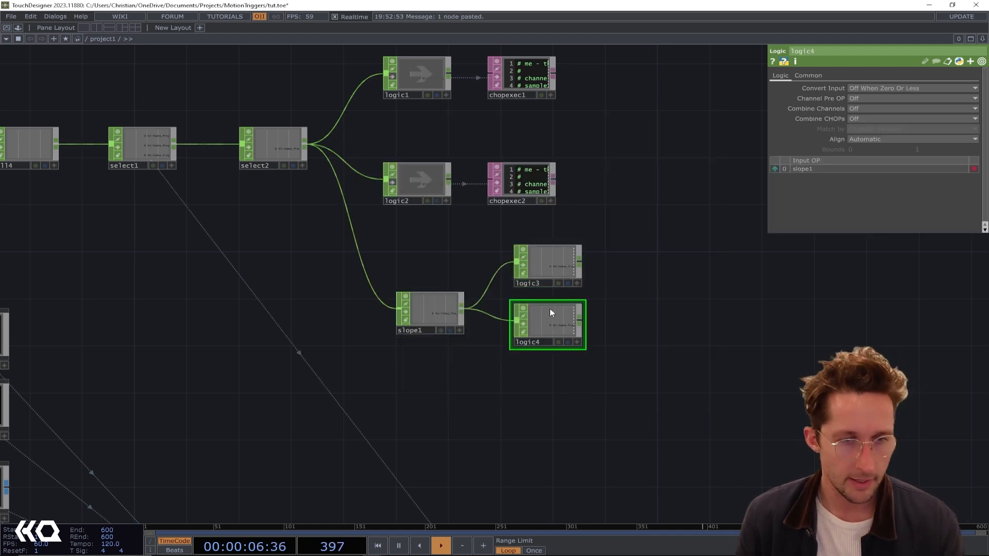
click(546, 361)
Step: Set logic3's Convert Input to Off When Outside Bounds
click(568, 261)
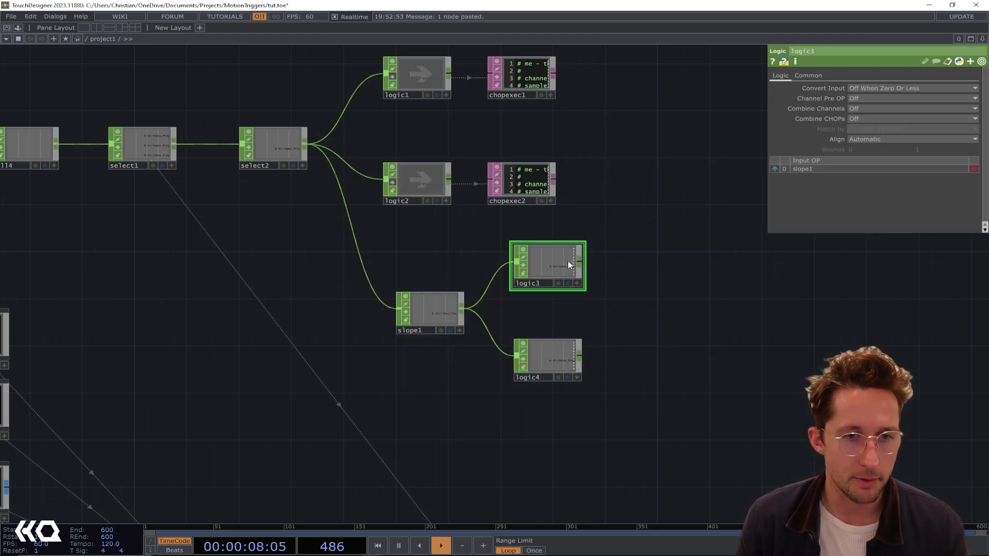
click(885, 87)
click(889, 115)
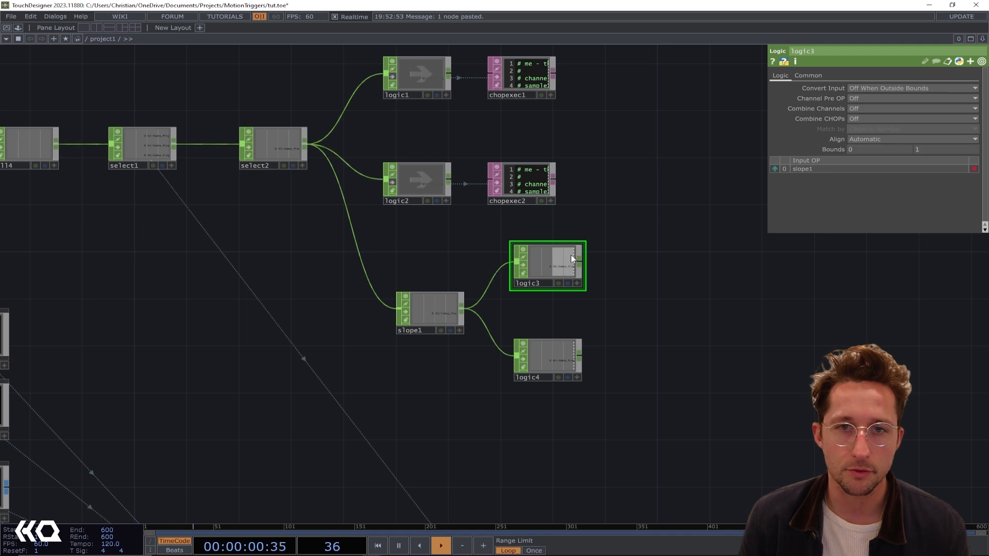
scroll(569, 262, up, 4)
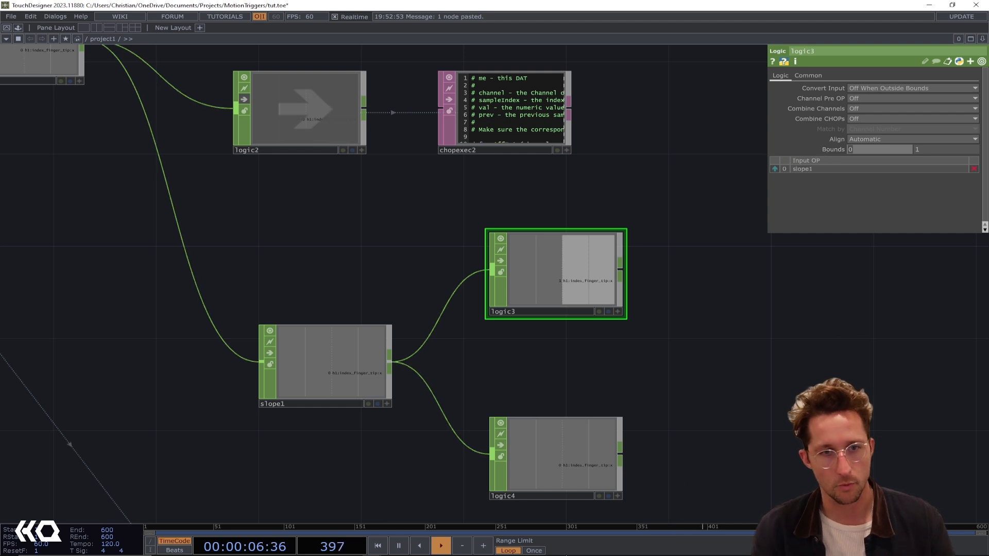
Step: Set logic3's Bounds to a minimum of 0.8 and a maximum of 100
scroll(740, 364, down, 2)
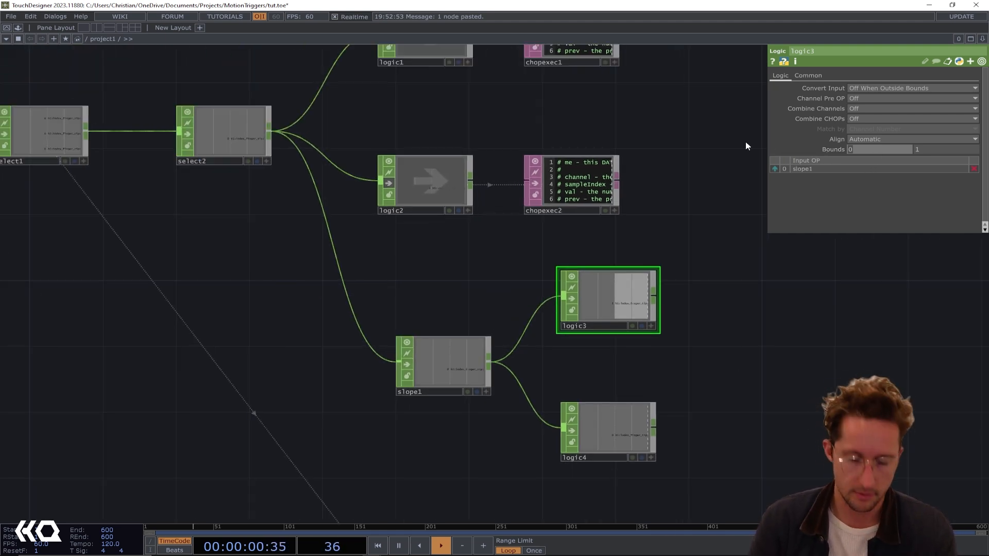
text(.8)
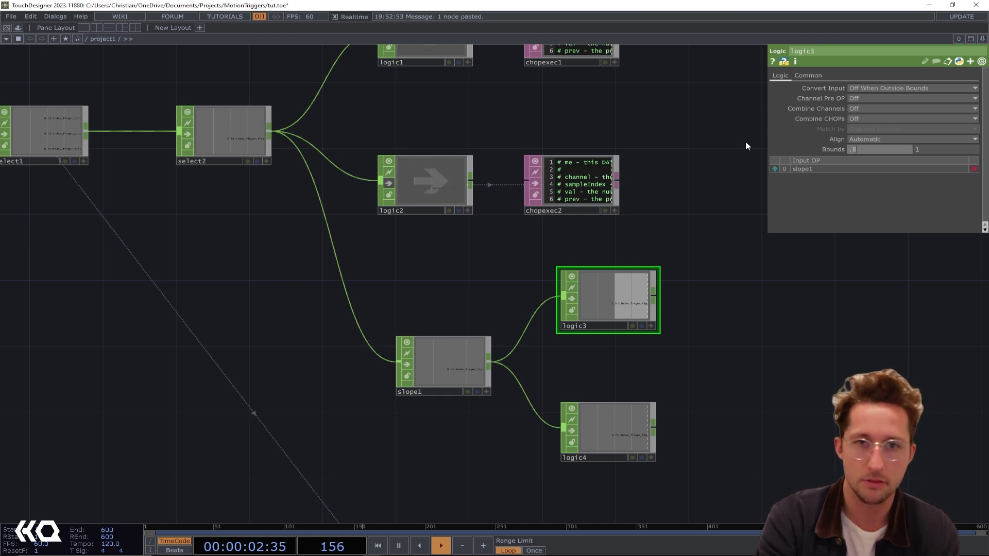
key(Tab)
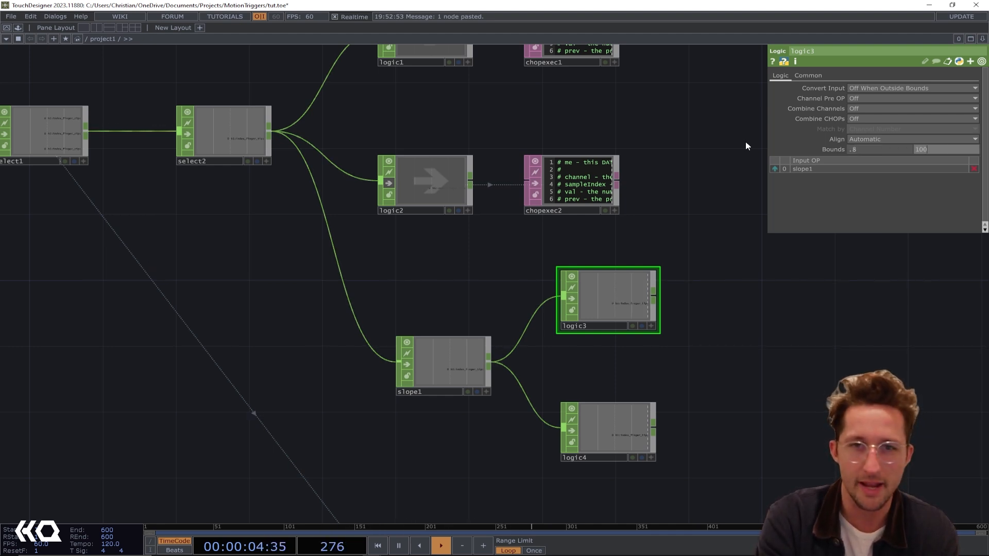
key(Return)
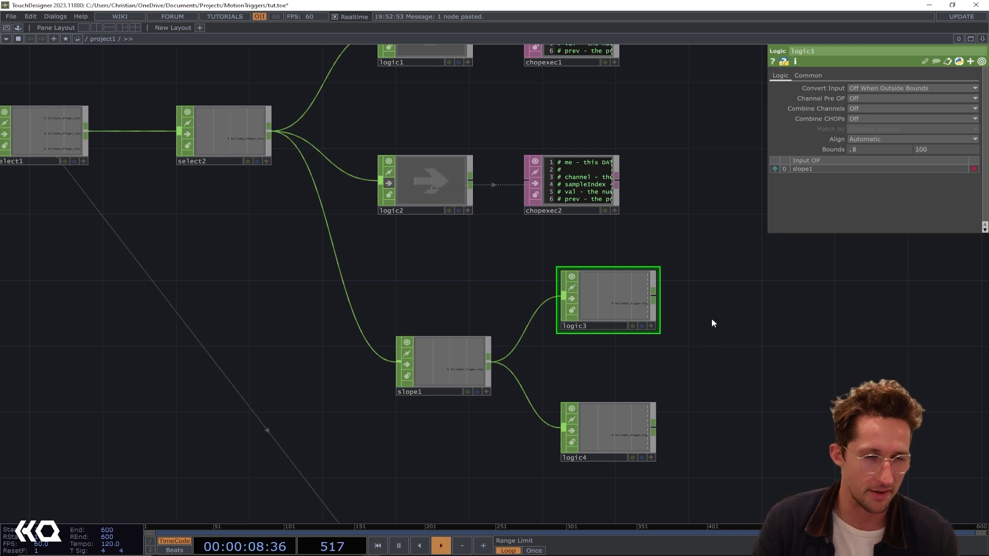
Step: Set logic4's Convert Input to Off When Outside Bounds with Bounds of -0.8 and -100
scroll(670, 324, down, 2)
click(583, 370)
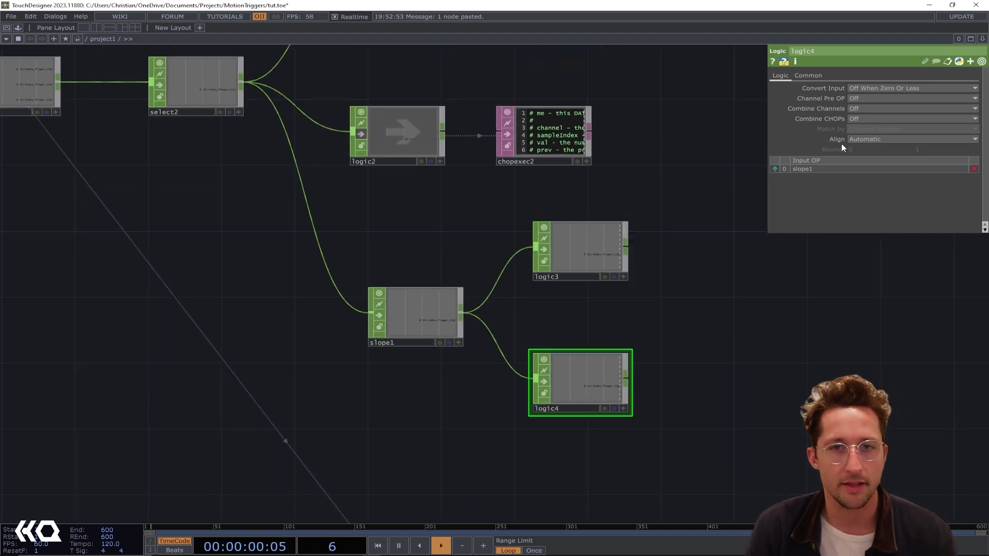
click(876, 88)
click(877, 119)
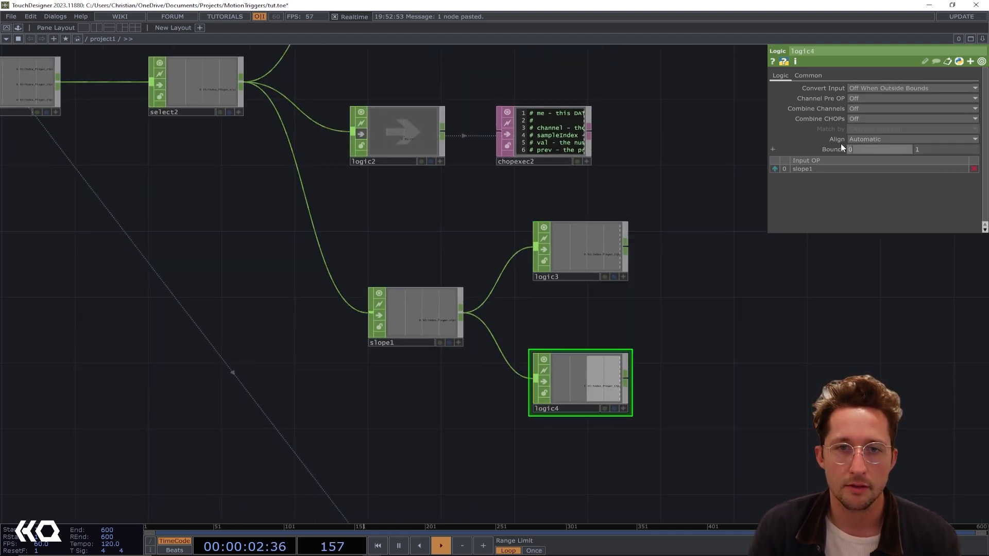
text(-)
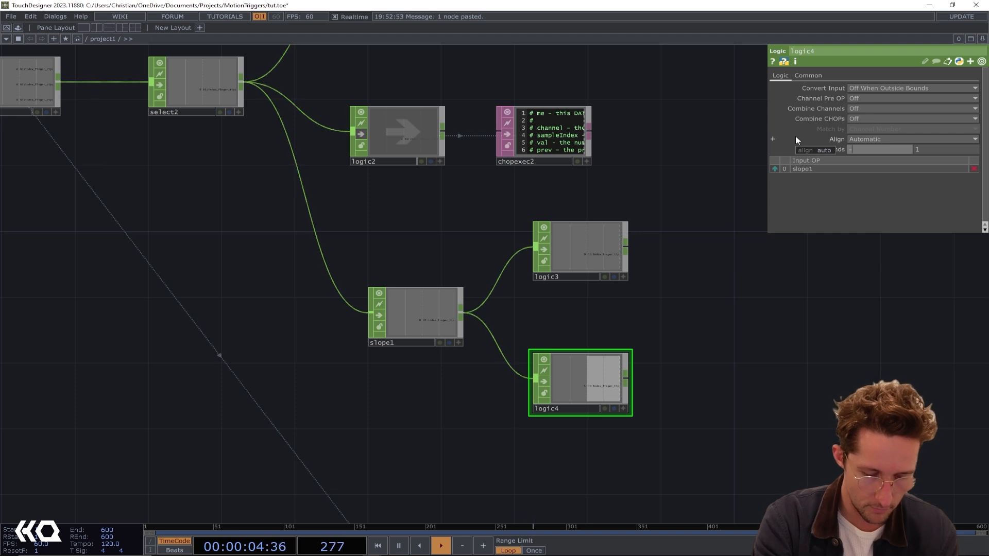
text(.8)
key(Tab)
text(-100)
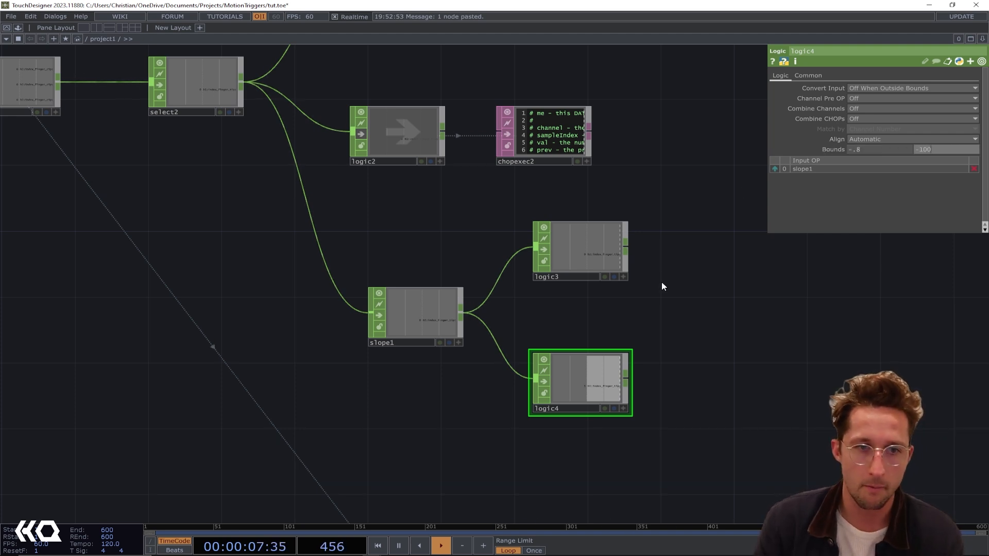
key(Return)
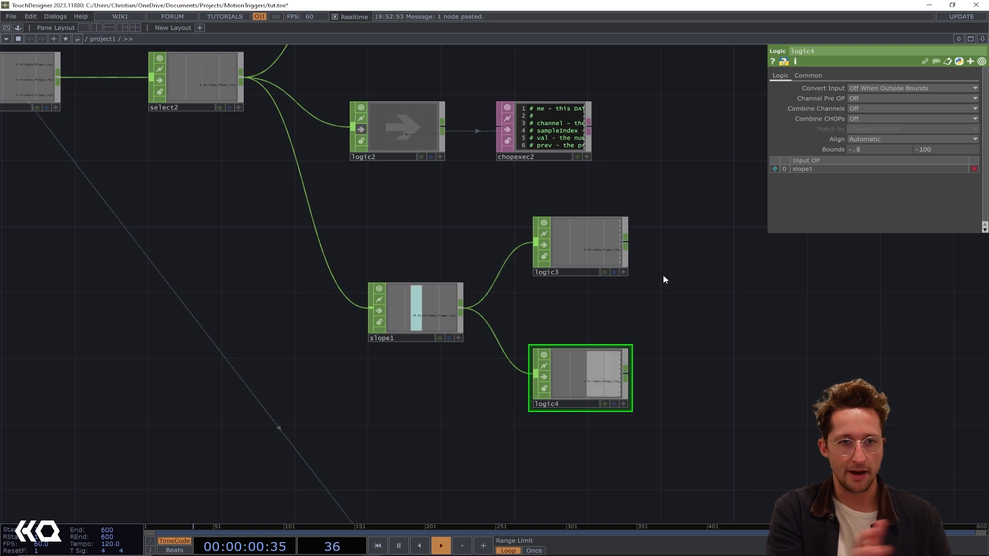
Step: Reassign the monitored CHOPs so that chopexec1 watches logic3 and chopexec2 watches logic4
scroll(663, 279, down, 3)
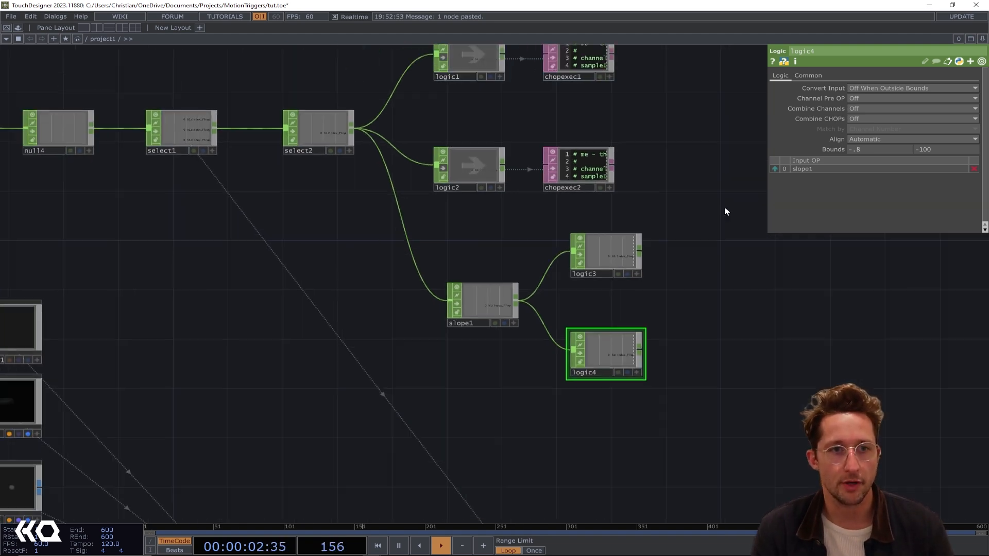
drag(663, 168, 630, 273)
right_drag(627, 287, 515, 149)
click(610, 299)
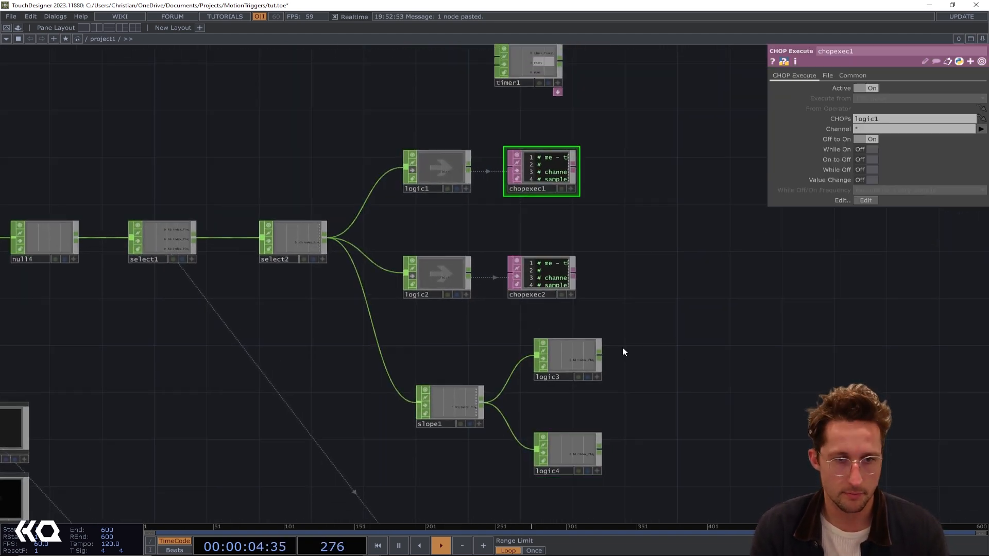
drag(576, 348, 555, 166)
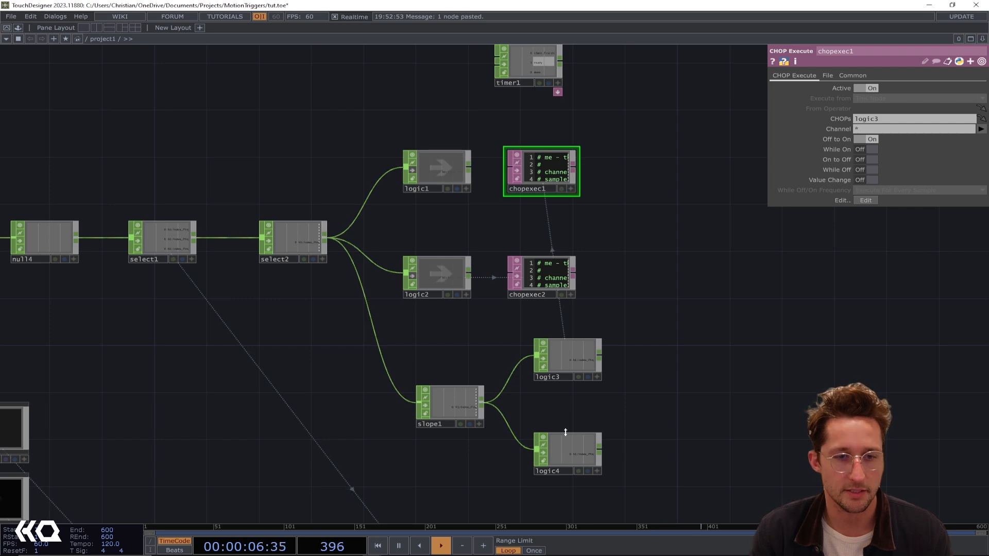
drag(566, 435, 533, 273)
Step: Test the swipe triggers by examining the shape changes in null3's output and compare with the logic nodes
drag(705, 387, 535, 216)
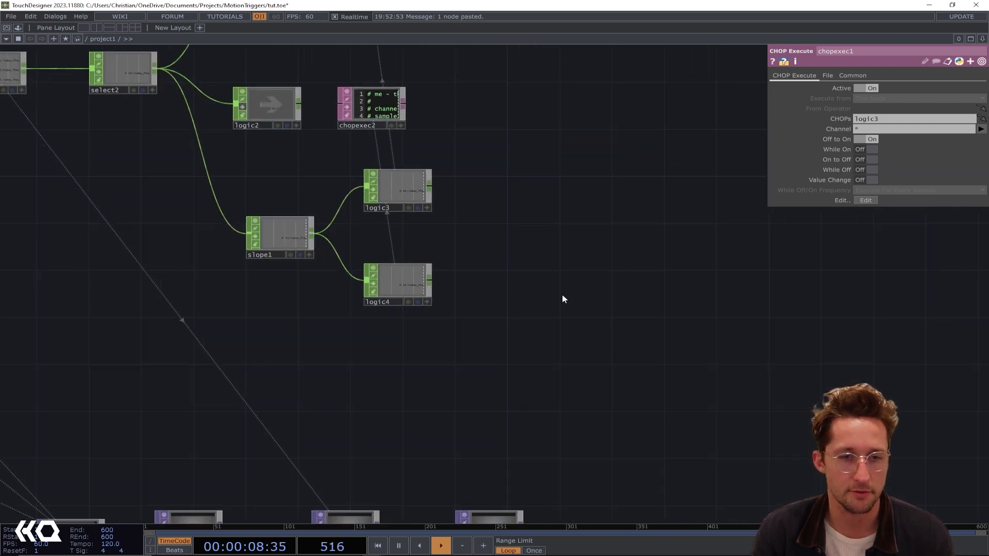
scroll(559, 298, down, 3)
drag(552, 274, 508, 129)
scroll(481, 279, up, 6)
scroll(499, 292, up, 2)
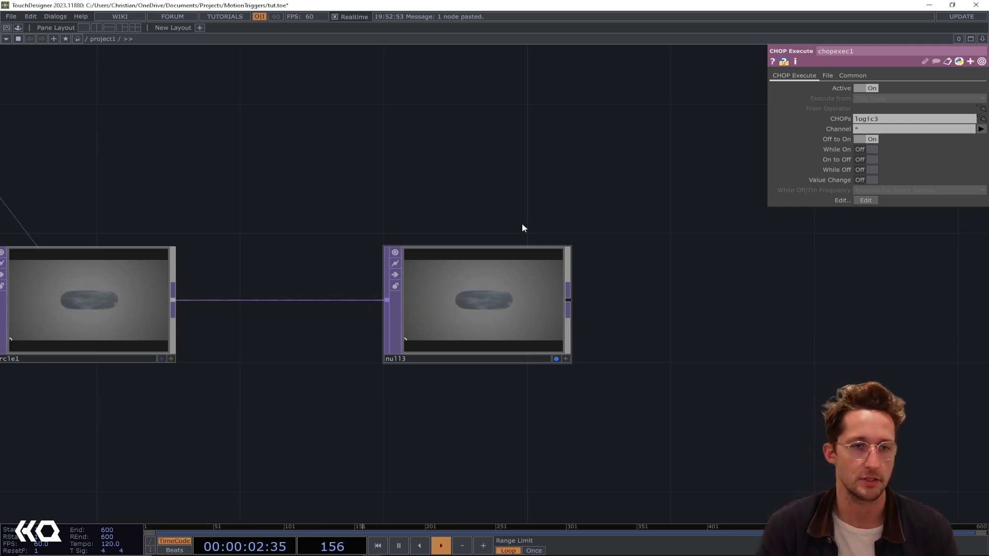
scroll(540, 155, down, 4)
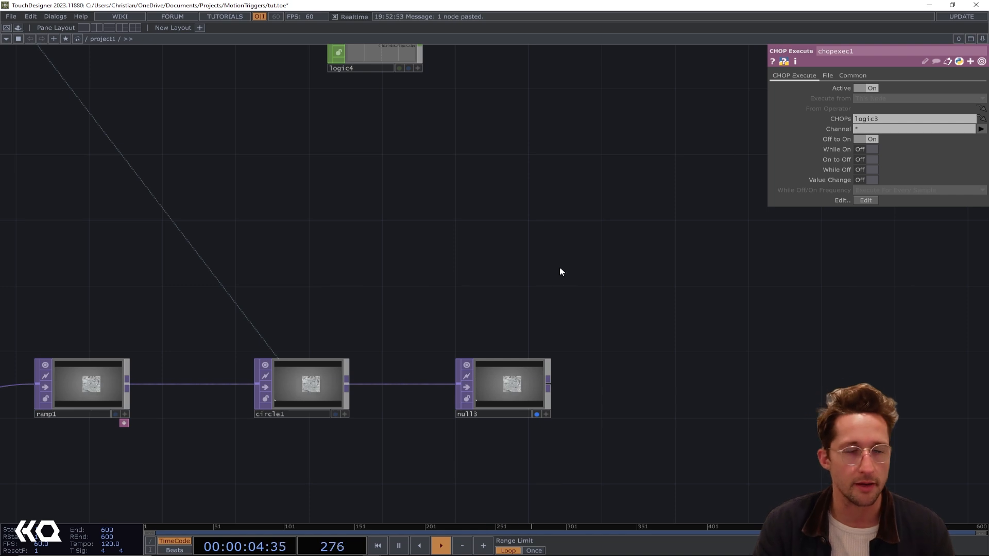
drag(560, 270, 585, 452)
right_drag(507, 319, 335, 88)
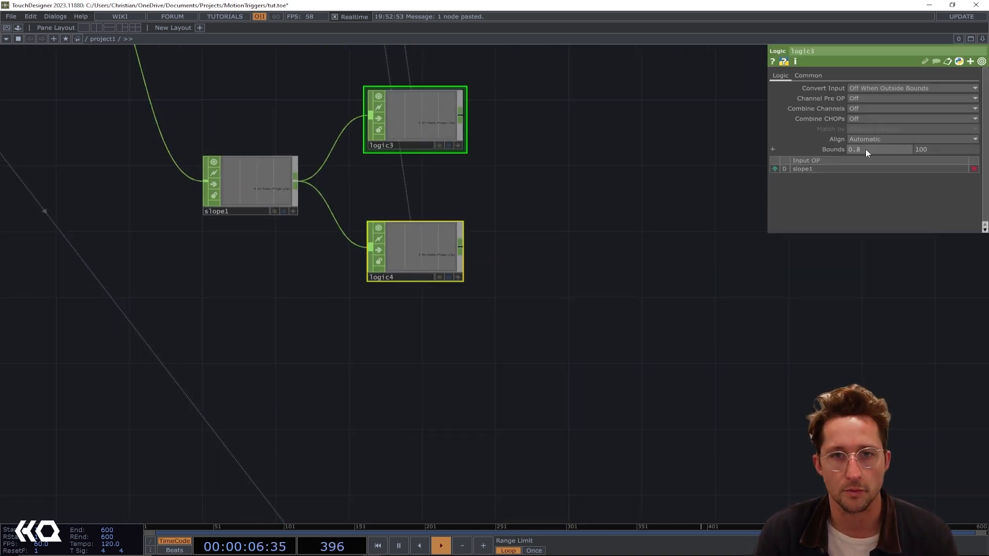
Step: Add a Constant CHOP beside logic3 and set its chan1 value to 1.5
drag(529, 48, 541, 152)
double_click(571, 199)
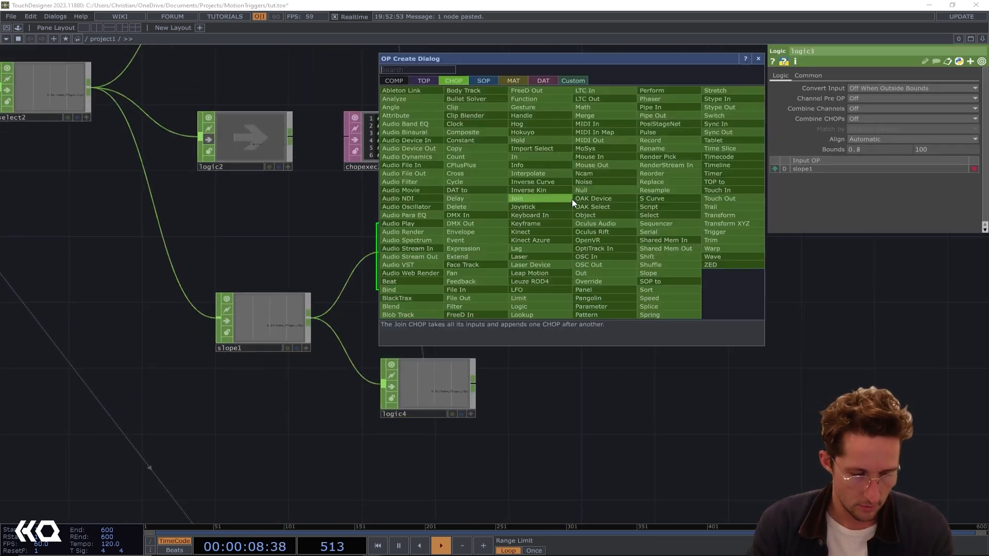
text(cons)
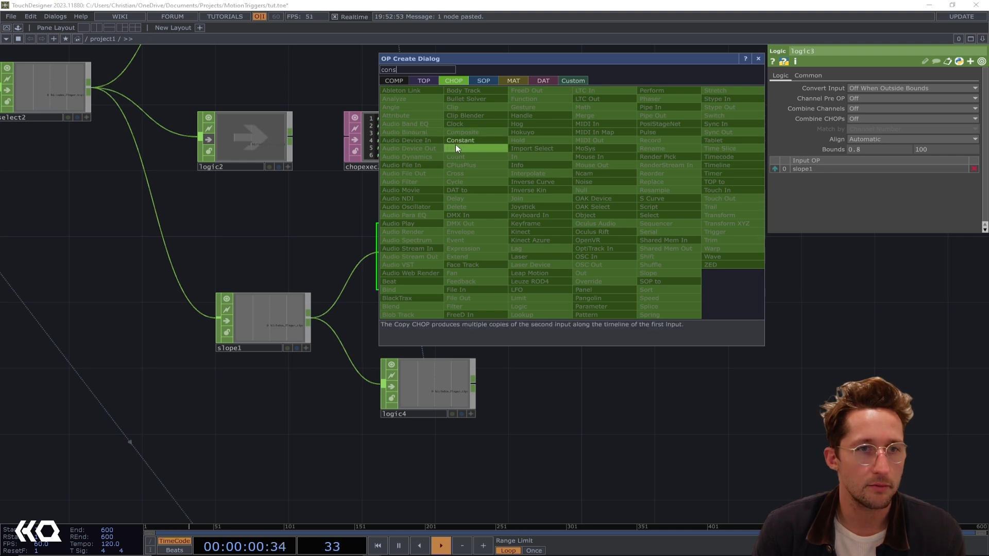
click(456, 141)
click(592, 206)
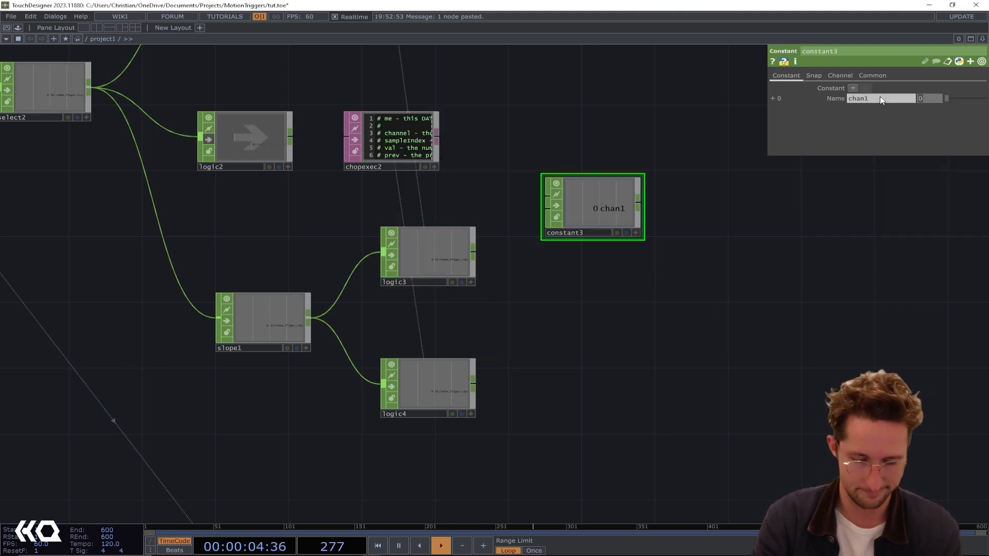
click(702, 234)
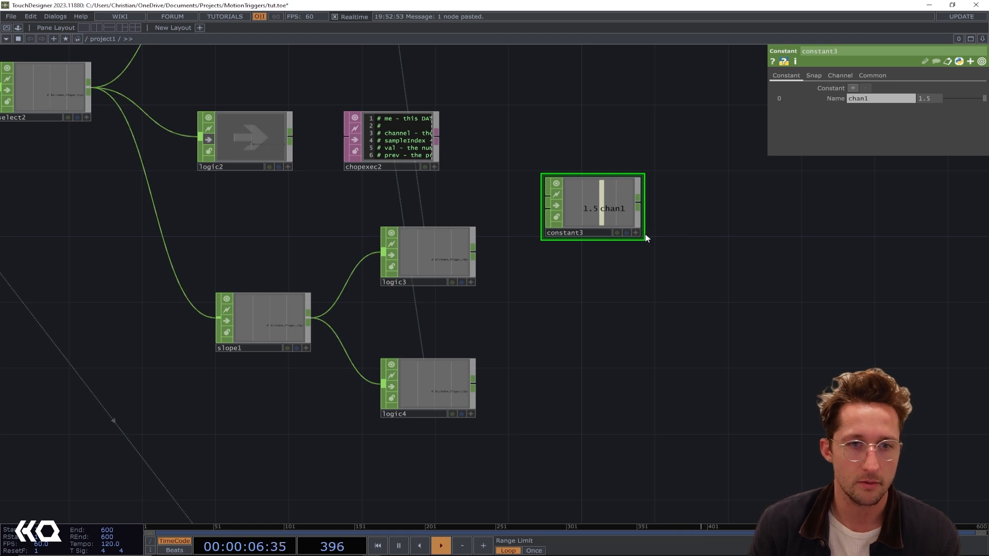
Step: Link logic3's lower Bounds value to constant3's chan1 with a CHOP reference
click(437, 261)
drag(616, 199, 894, 142)
click(942, 138)
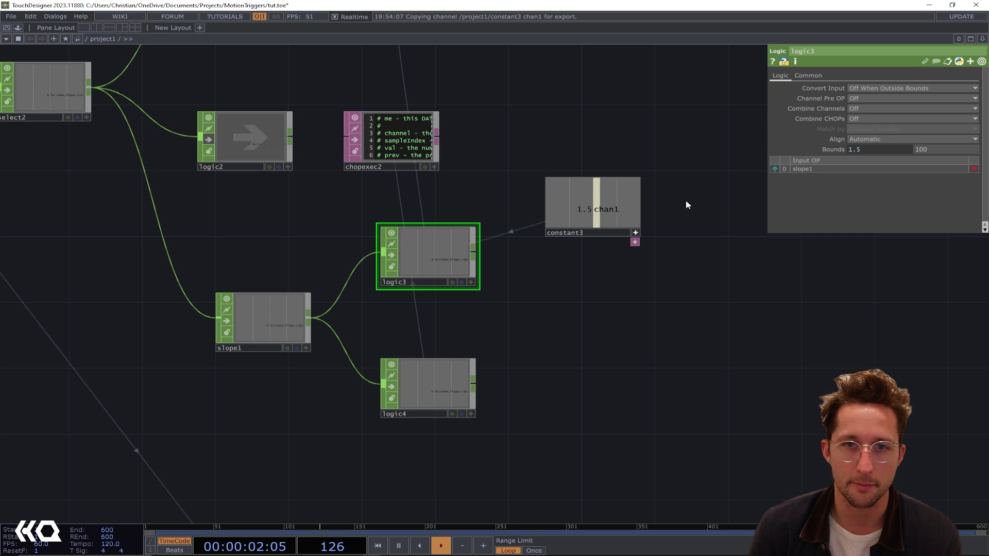
Step: Link logic4's lower Bounds value to constant3's chan1 by CHOP reference and negate the expression with a minus sign
click(452, 382)
drag(593, 232, 870, 145)
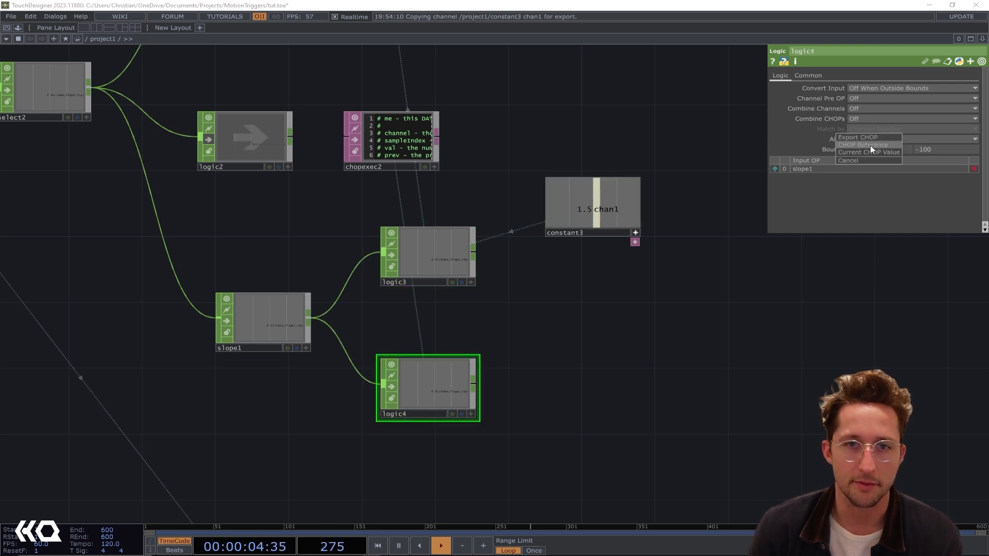
click(869, 145)
click(851, 150)
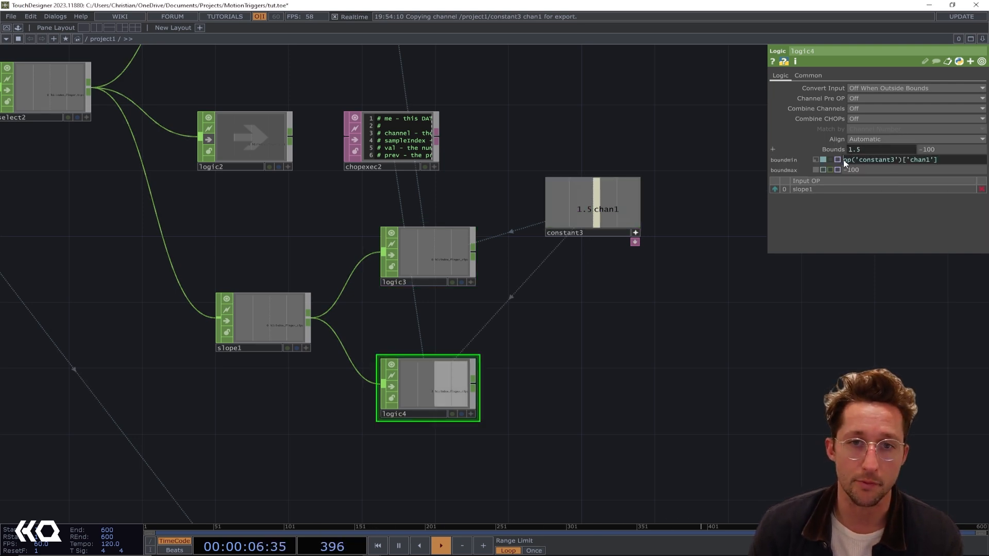
click(843, 159)
text(-)
key(Return)
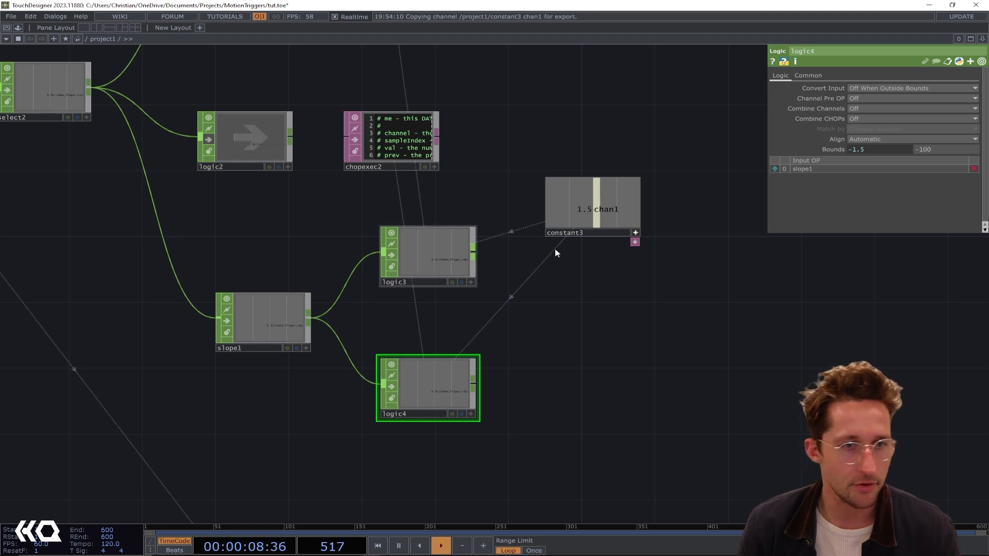
Step: Move constant3 level with logic3 and further away from it, and check the swipe response in null3's output
click(633, 201)
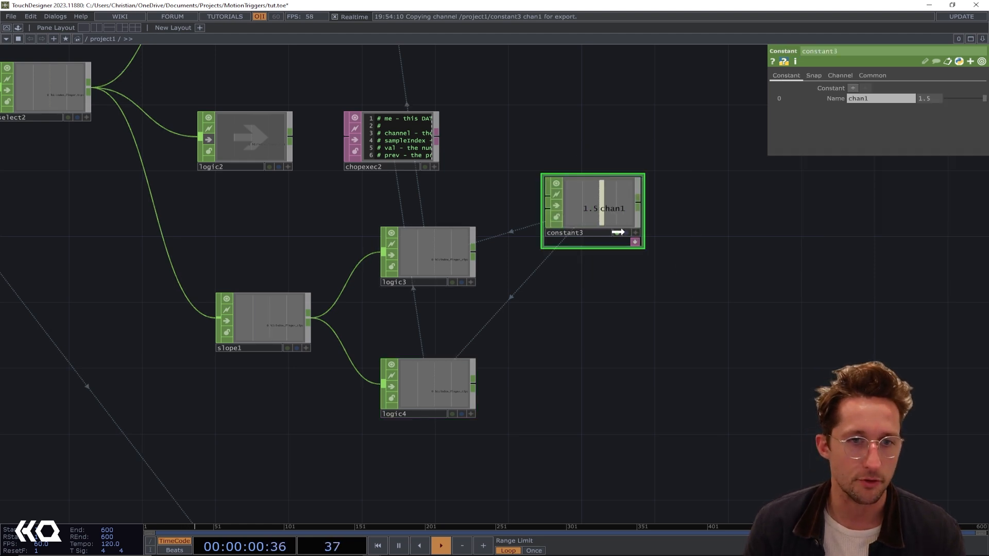
drag(618, 232, 679, 252)
drag(618, 341, 514, 234)
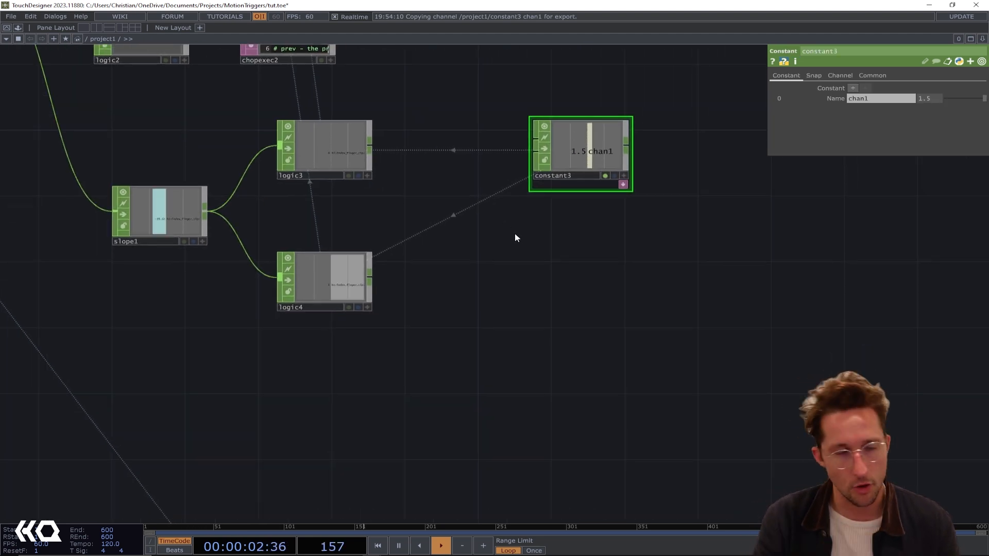
middle_drag(515, 319, 517, 227)
drag(527, 430, 520, 288)
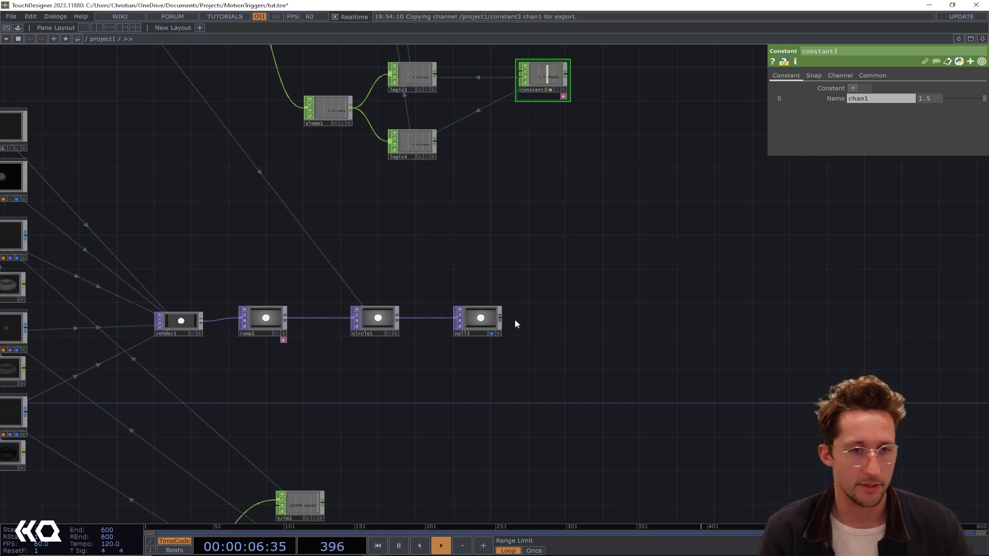
scroll(466, 322, up, 8)
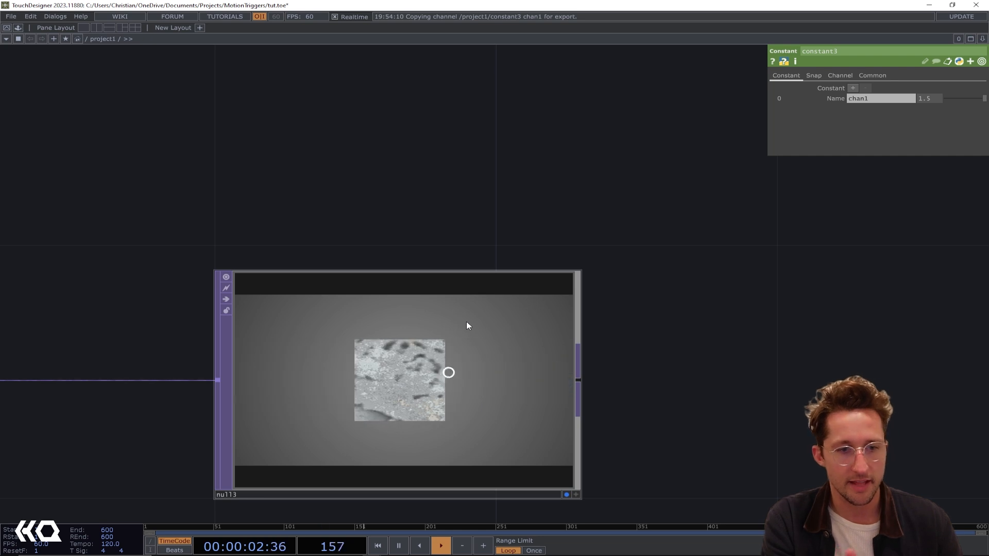
scroll(465, 325, down, 5)
Step: Shift the slope1 chain over, insert a Filter CHOP between select2 and slope1, and set constant3's chan1 to 0.25
drag(512, 195, 574, 311)
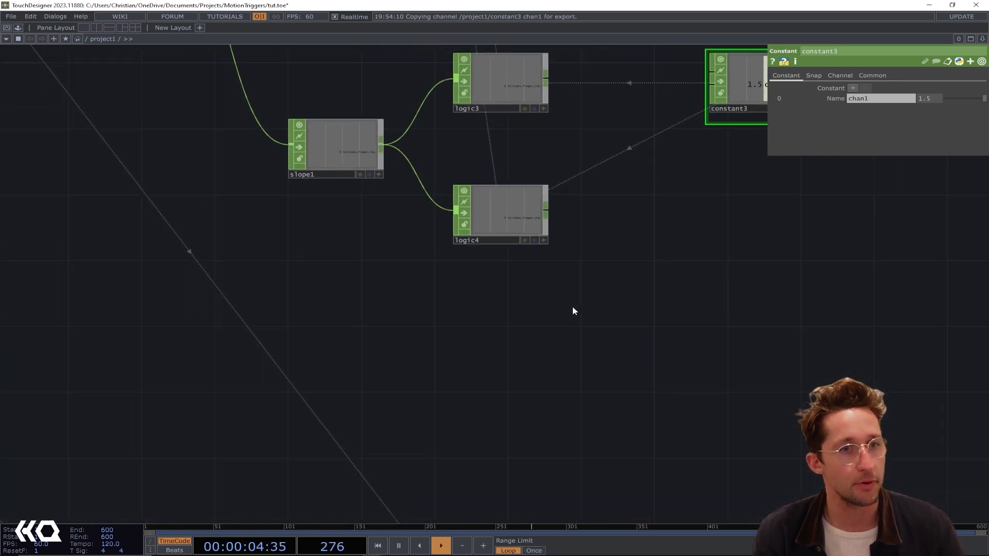
drag(353, 198, 400, 232)
middle_drag(420, 296, 650, 333)
right_drag(655, 332, 391, 189)
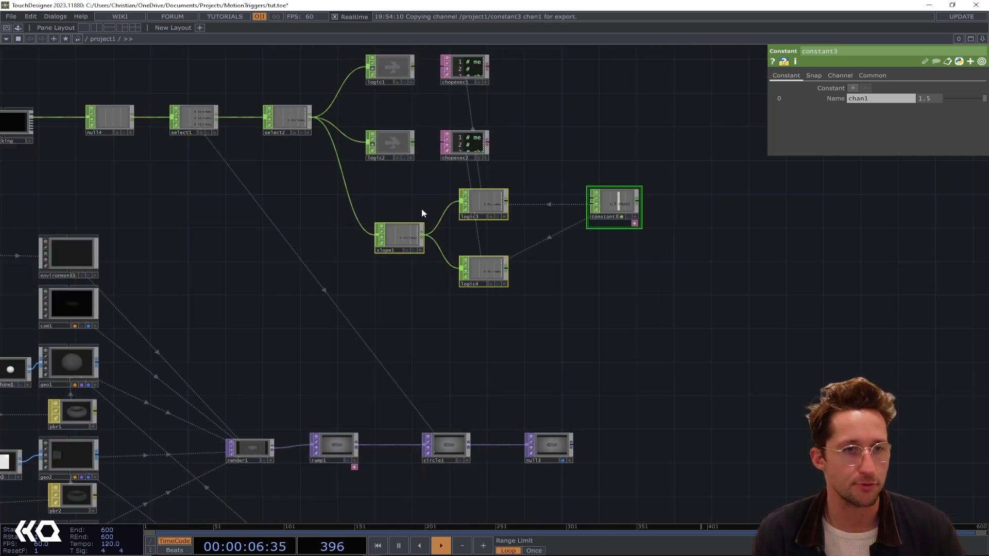
drag(414, 233, 499, 241)
click(412, 241)
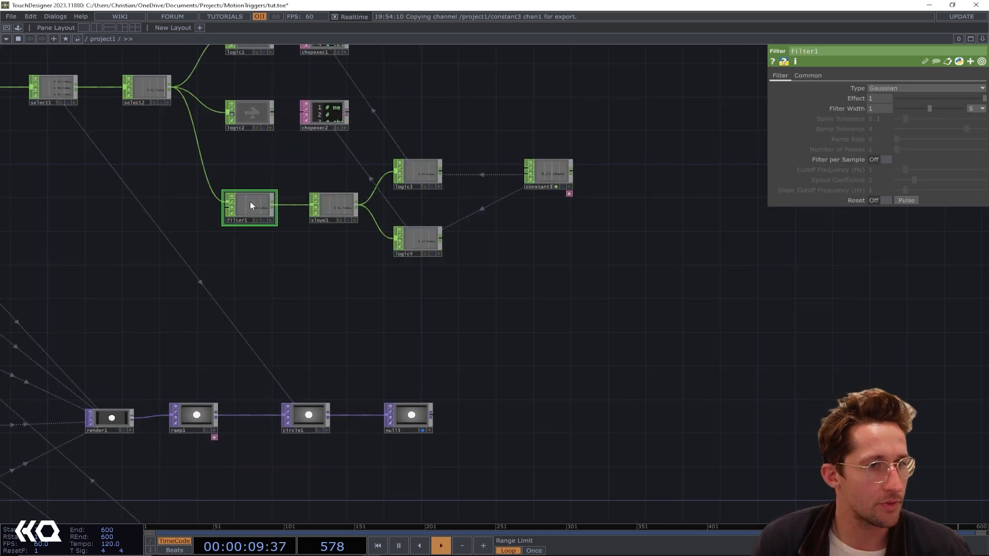
Step: Review the threshold in constant3 and the linked Bounds values in logic3 and logic4
scroll(250, 202, up, 2)
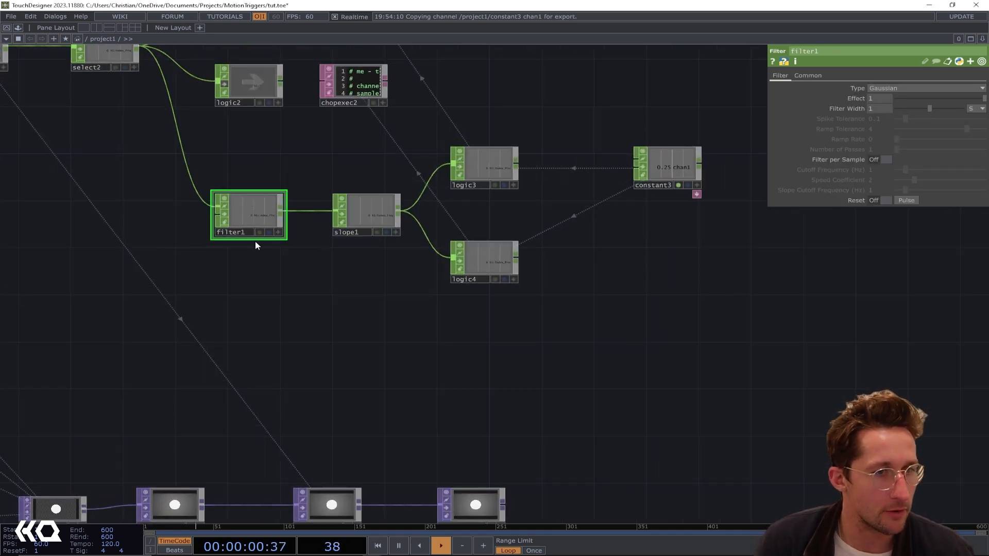
drag(348, 150, 344, 163)
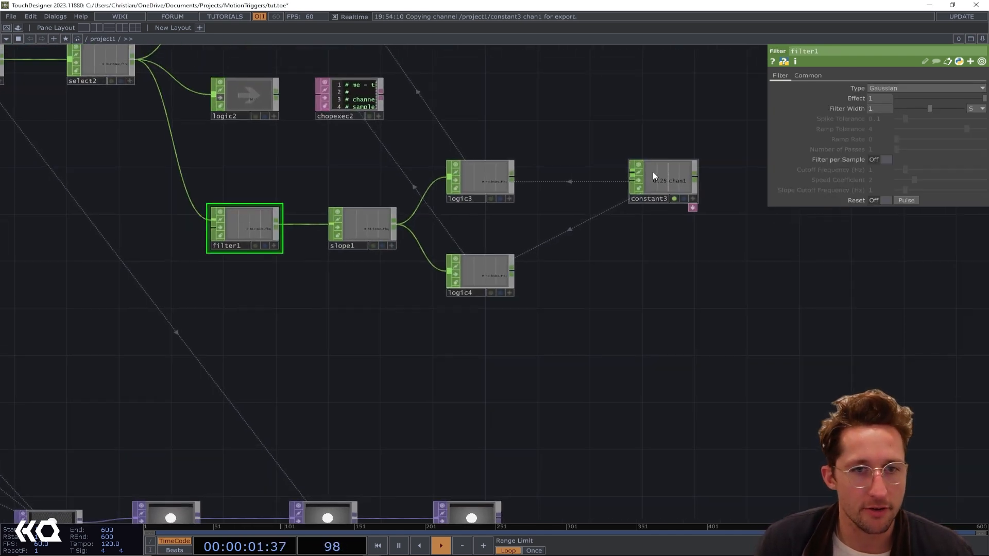
click(678, 182)
click(474, 176)
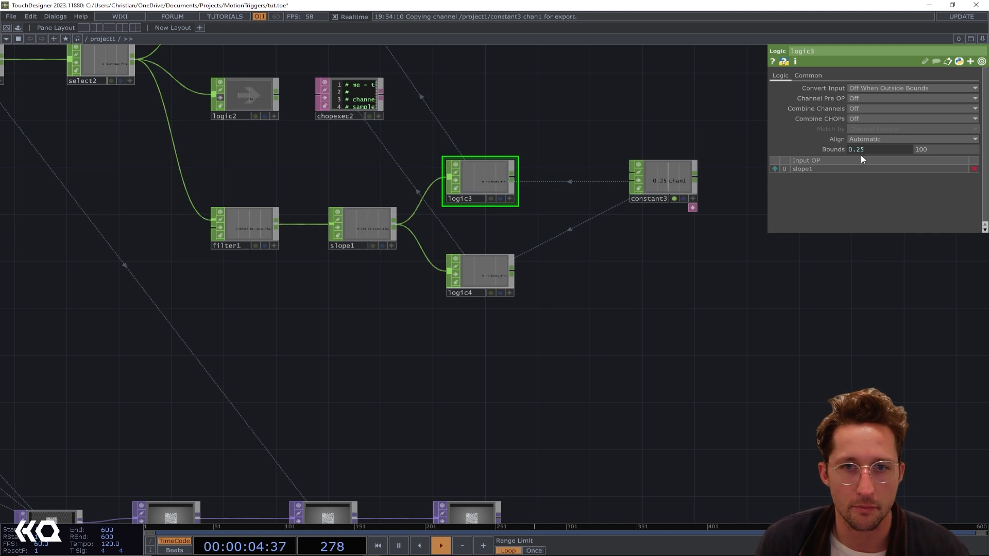
click(477, 286)
drag(669, 283, 640, 230)
scroll(606, 279, down, 2)
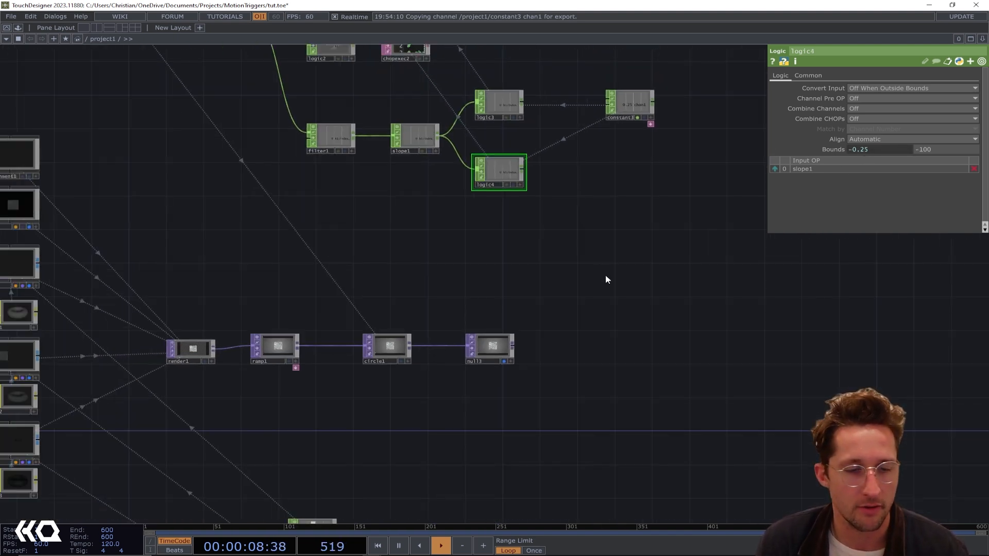
Step: Test how the shapes in null3's output react to hand swipes with the filtered slope and threshold
scroll(515, 277, up, 10)
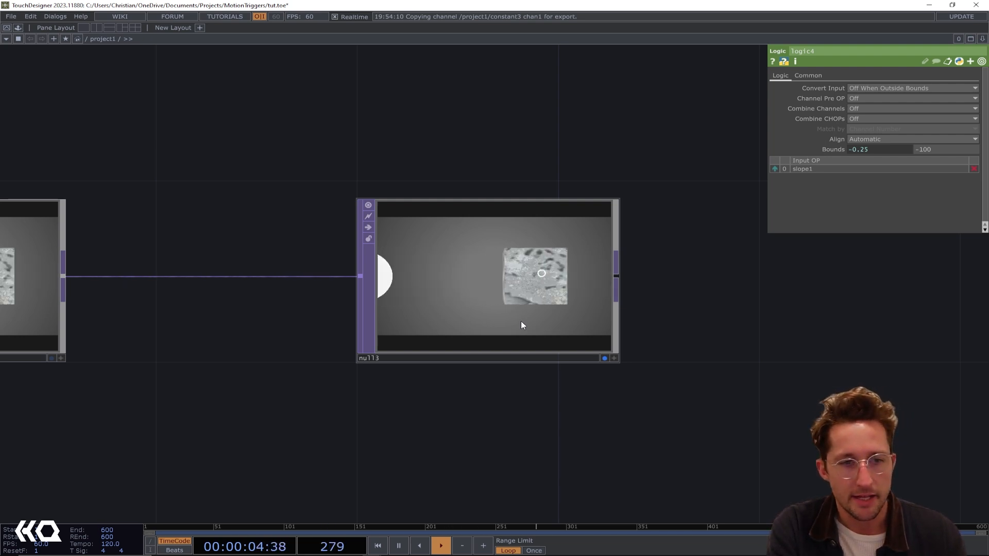
scroll(736, 252, down, 5)
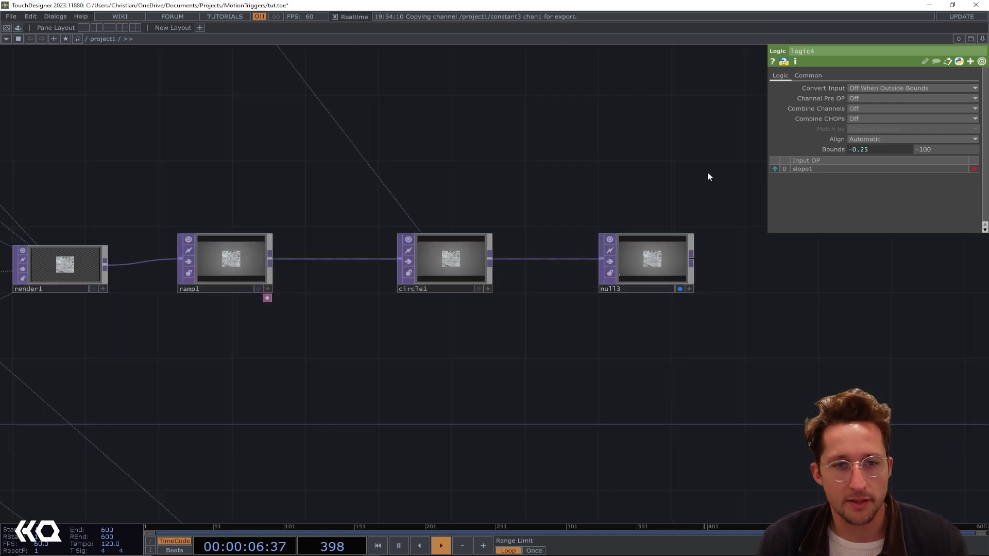
drag(708, 176, 676, 251)
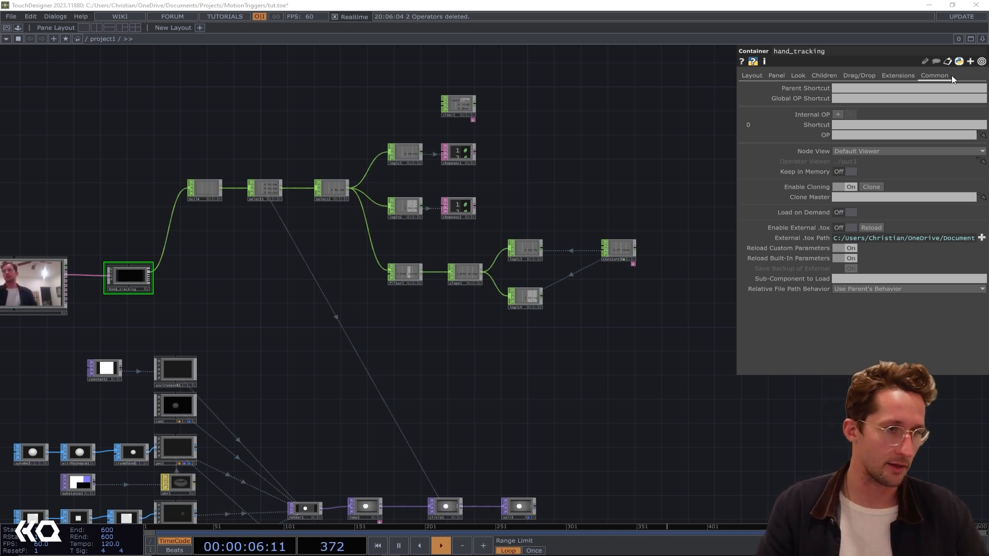
Step: Connect a Null CHOP to hand_tracking's gesture output and inspect the gesture channels of both hands
drag(267, 282, 365, 274)
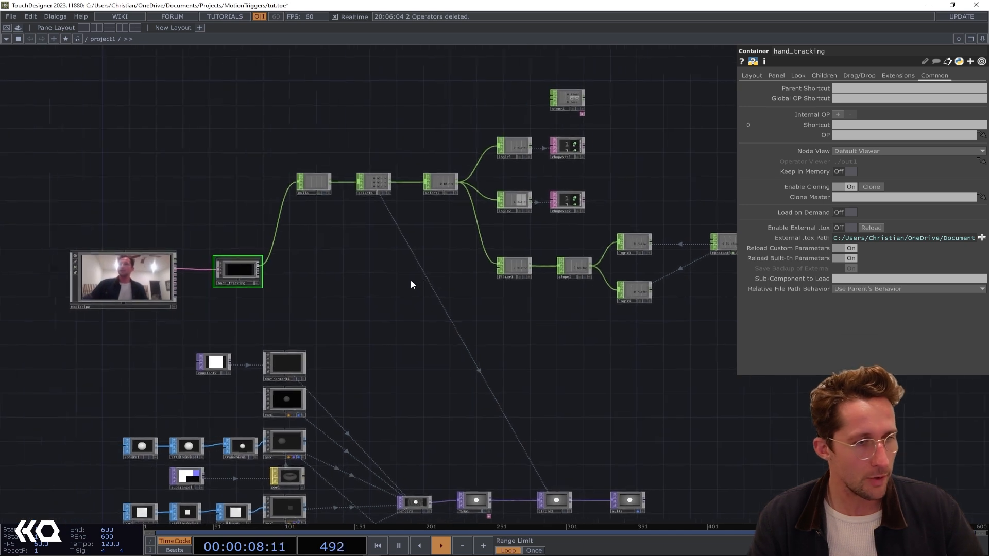
scroll(243, 294, up, 6)
drag(313, 251, 270, 272)
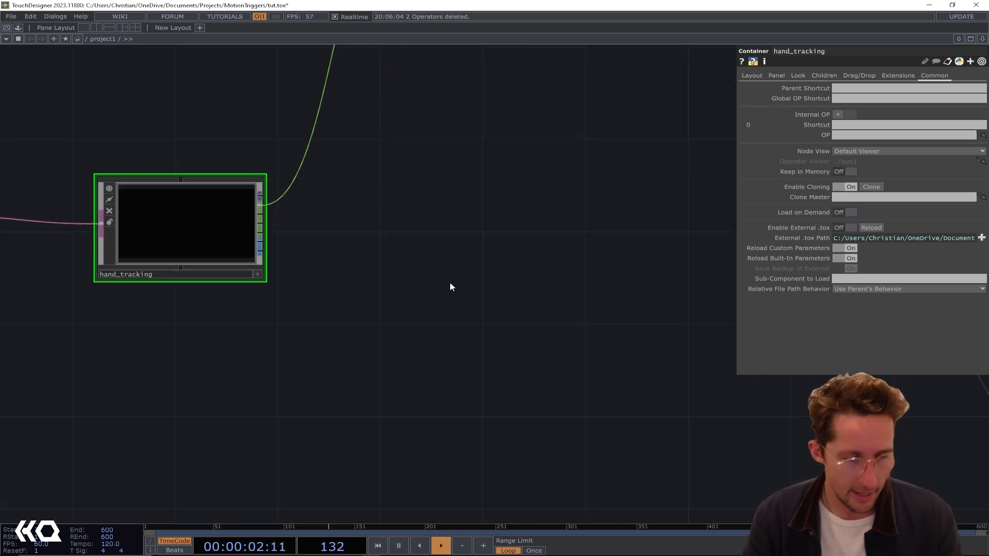
click(261, 234)
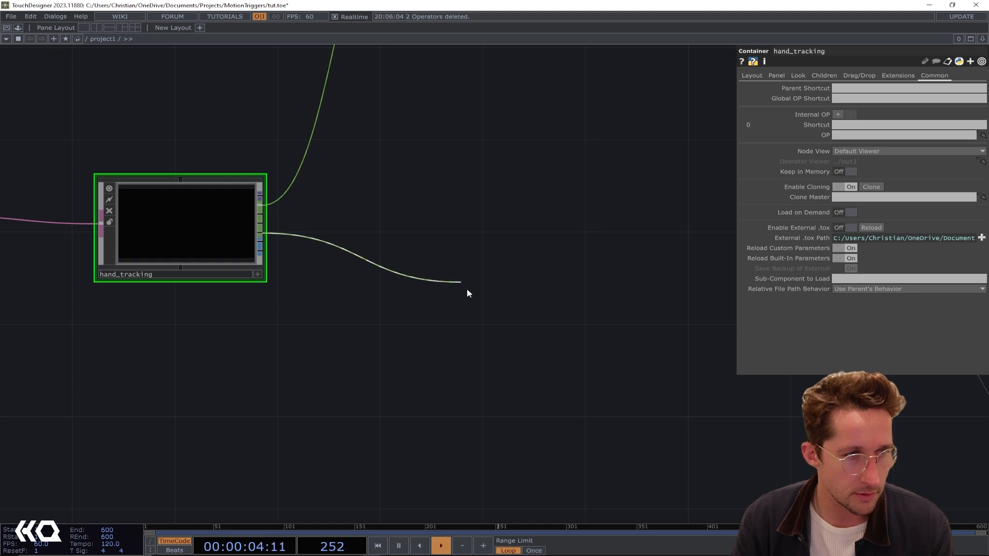
click(471, 298)
text(null)
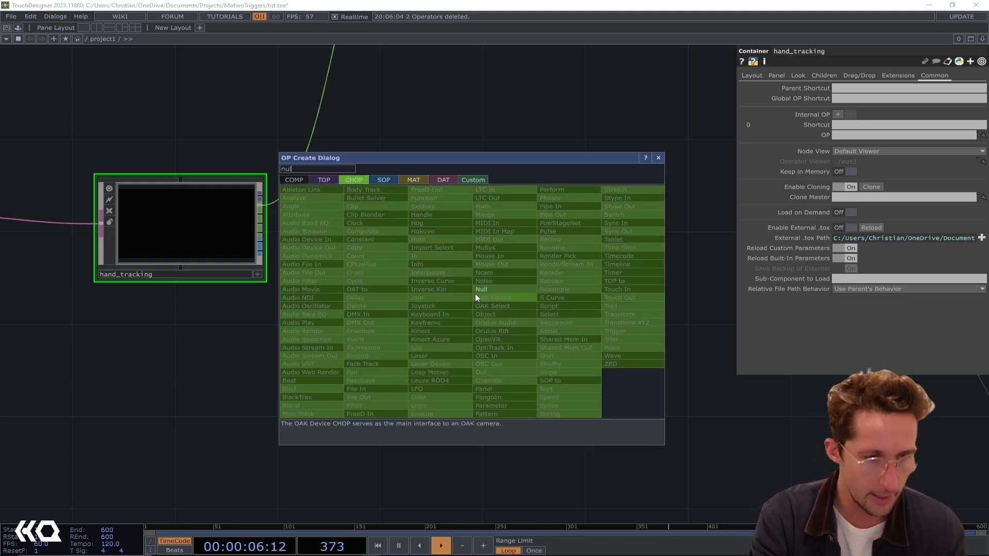
key(Return)
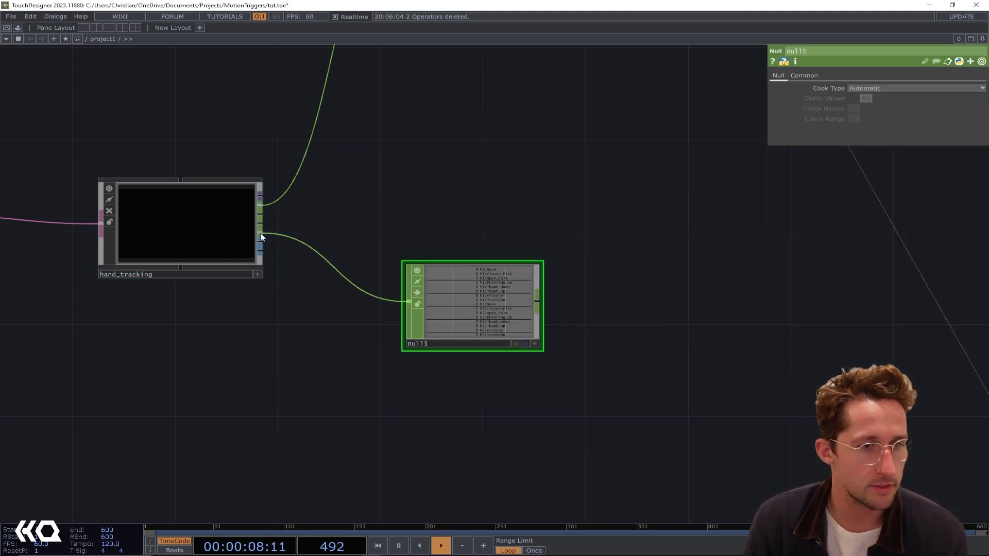
scroll(323, 218, up, 3)
scroll(435, 283, up, 2)
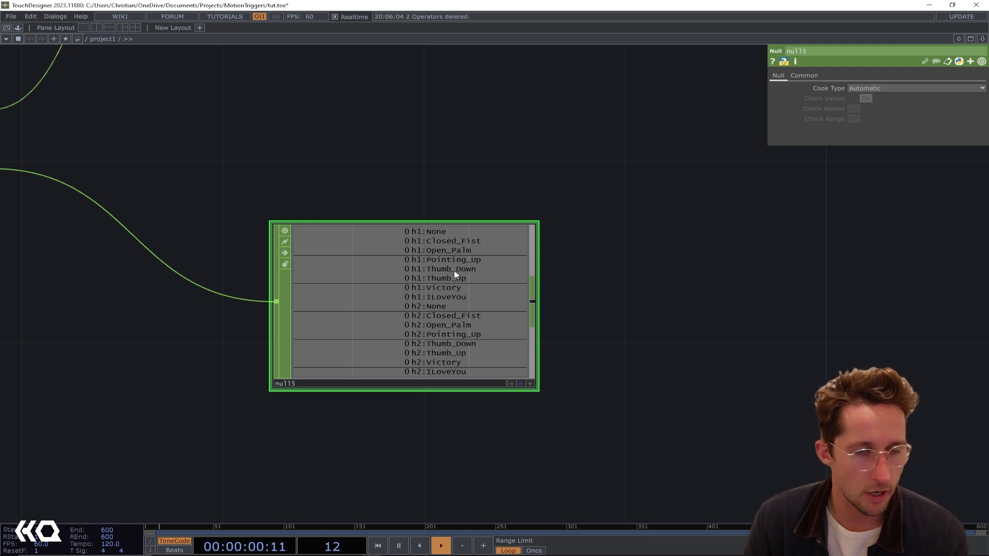
drag(549, 270, 391, 250)
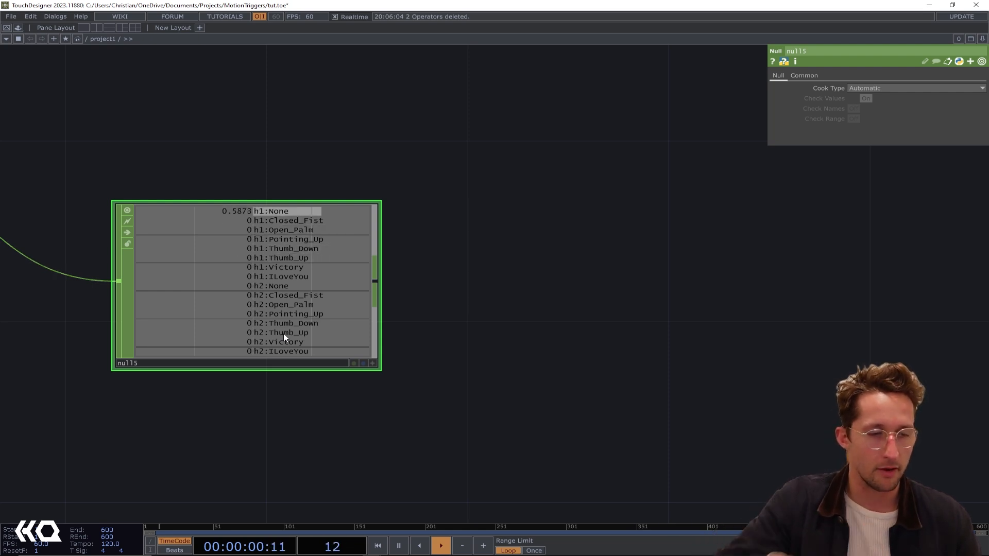
Step: Add a Select CHOP after null5 and set its Channel Names to *h2*Closed*
scroll(540, 196, down, 4)
drag(536, 190, 388, 221)
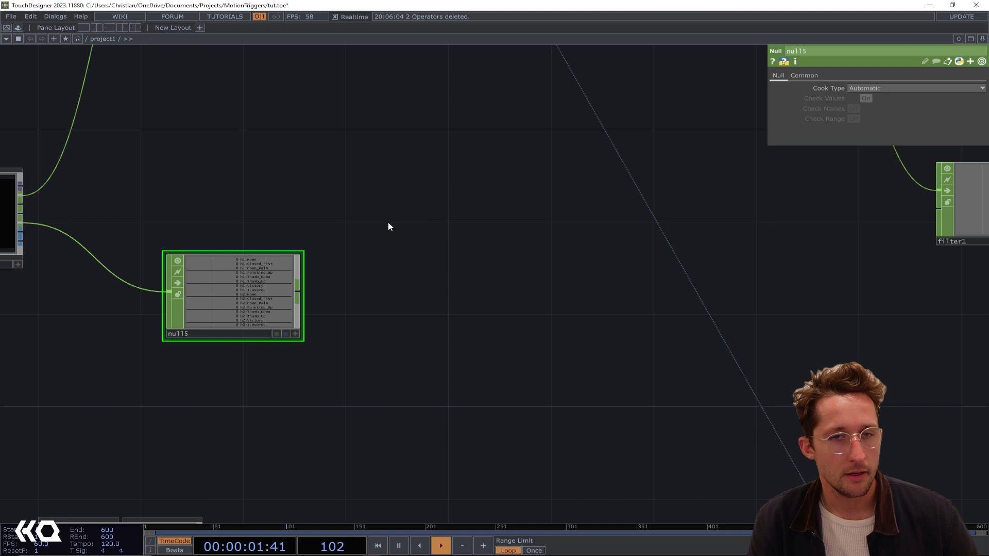
click(300, 293)
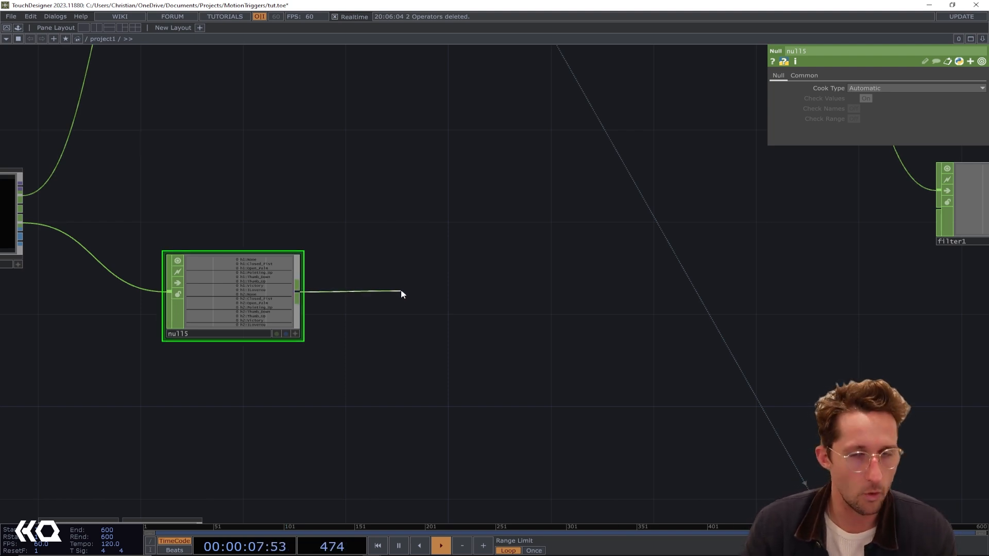
click(402, 292)
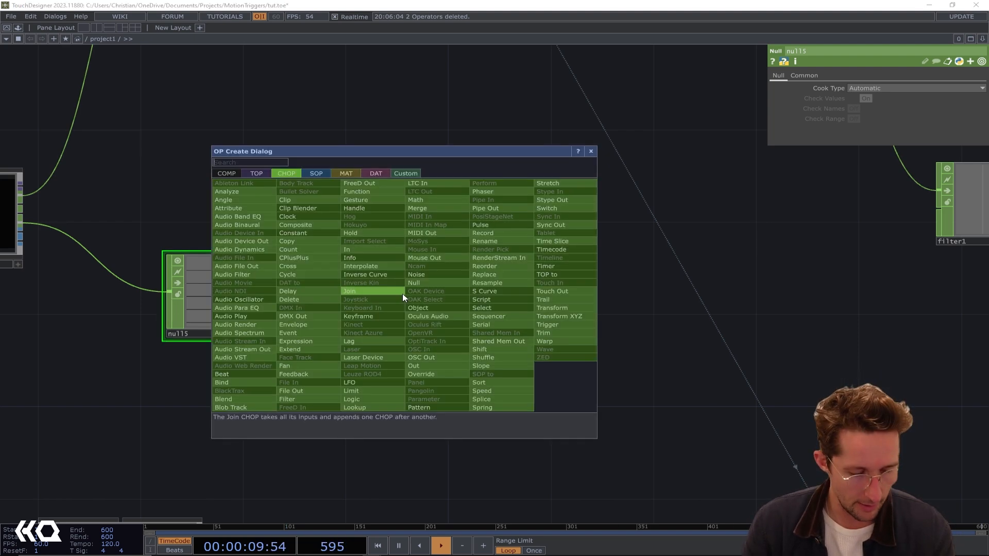
text(se)
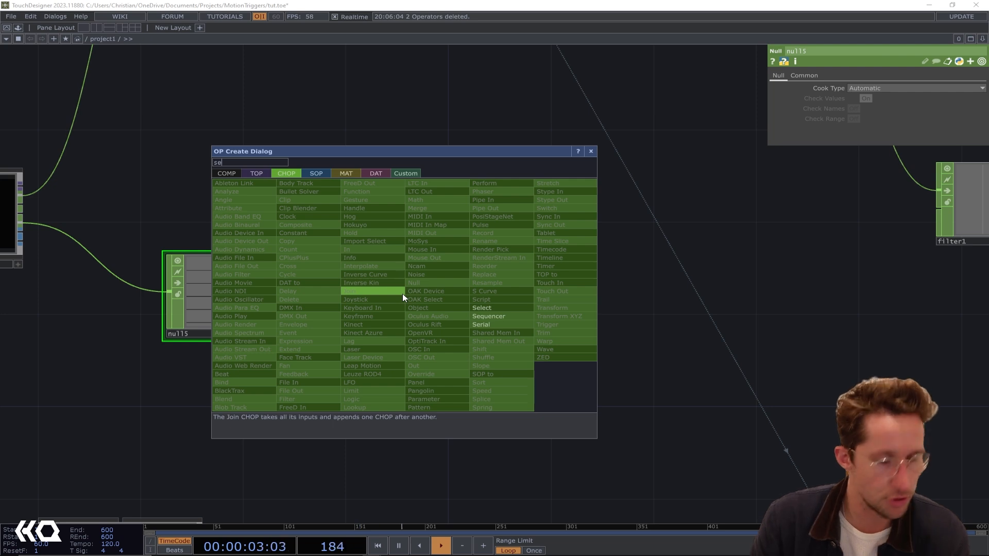
text(le)
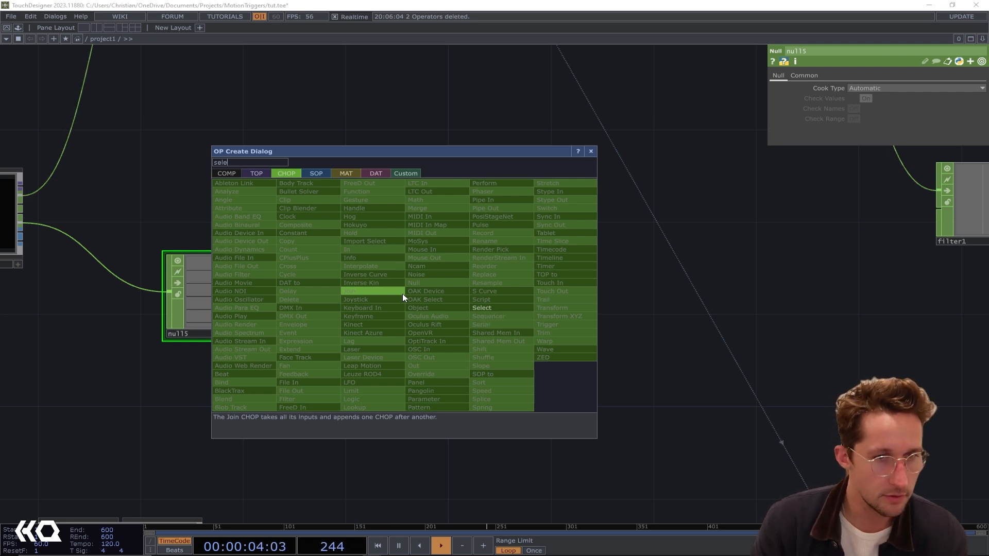
click(508, 306)
click(436, 289)
drag(591, 278, 499, 268)
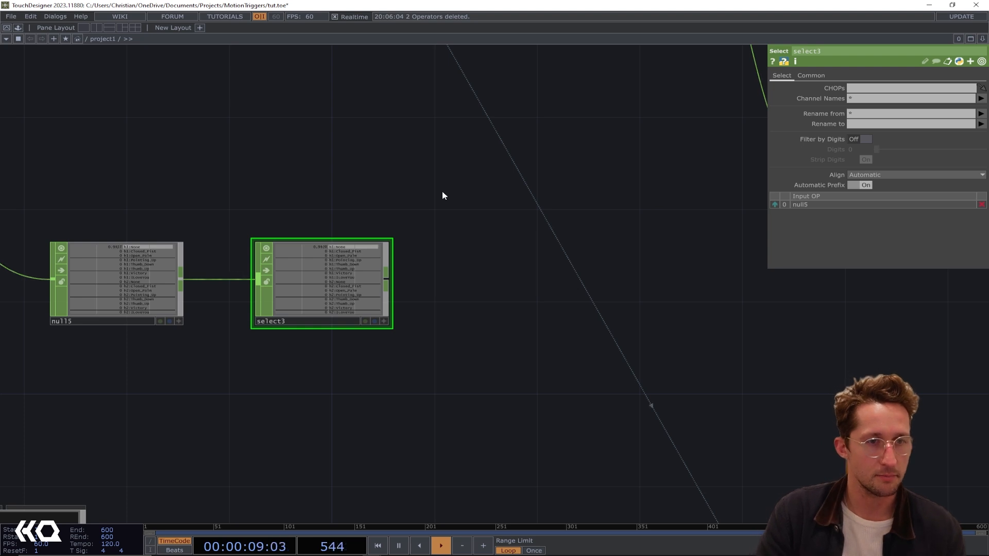
drag(343, 202, 448, 223)
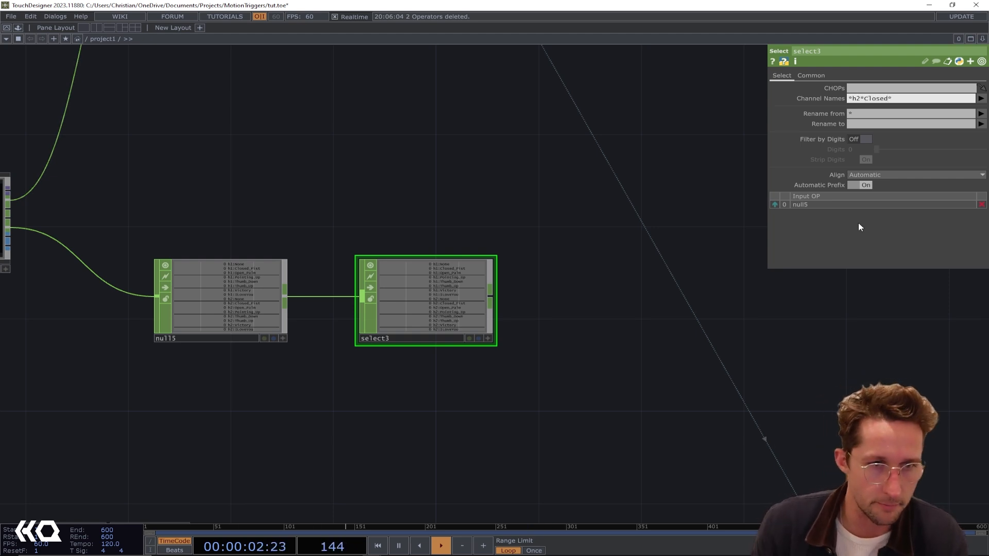
Step: Add a Logic CHOP after select3 to process the second hand's closed-fist channel
key(Tab)
text(log)
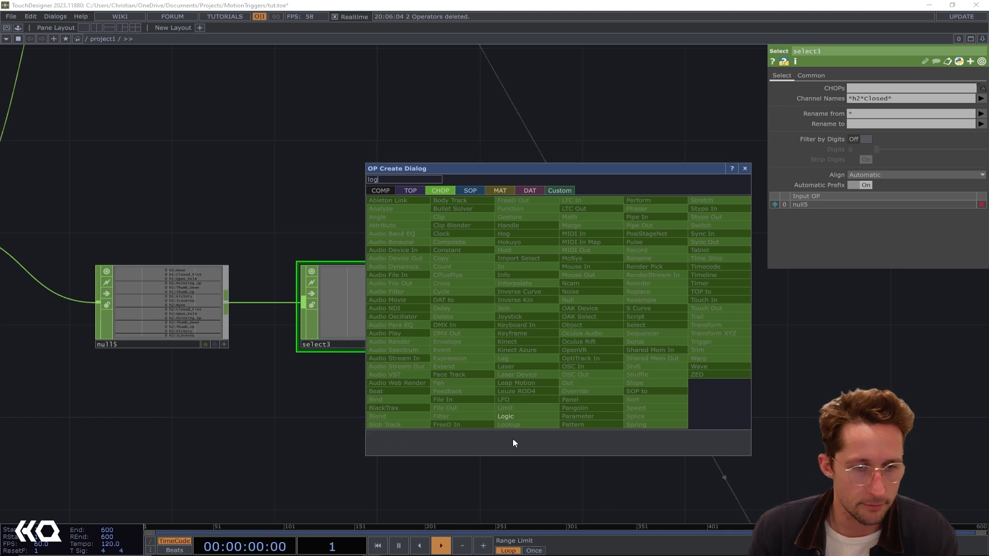
click(511, 416)
click(570, 305)
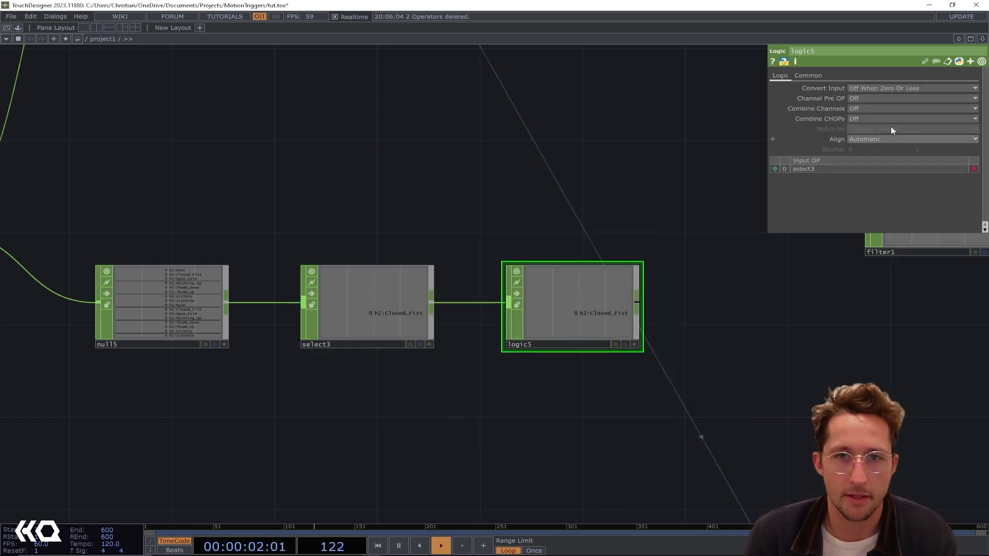
Step: Set logic5's Convert Input to Off When Outside Bounds with a lower bound of .7
click(897, 87)
click(900, 116)
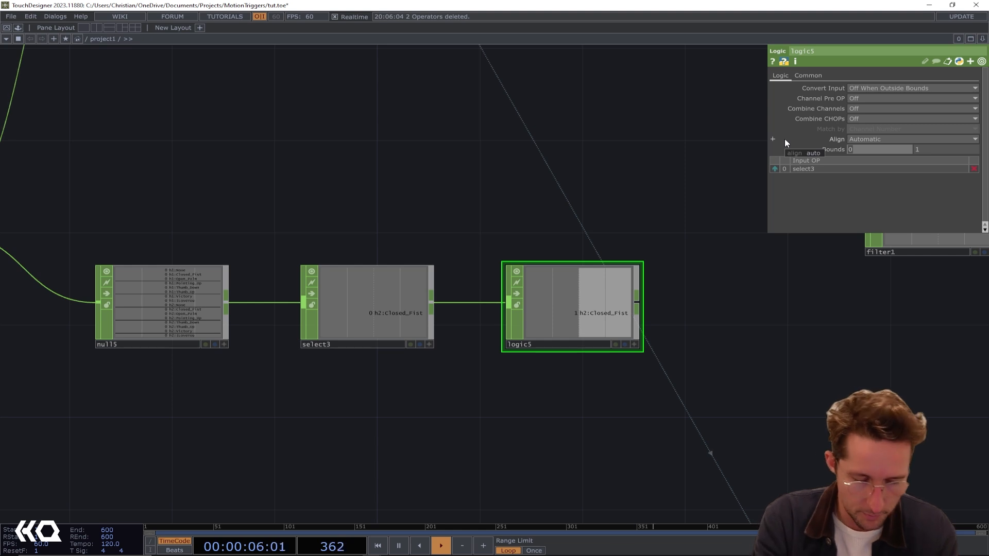
text(.7)
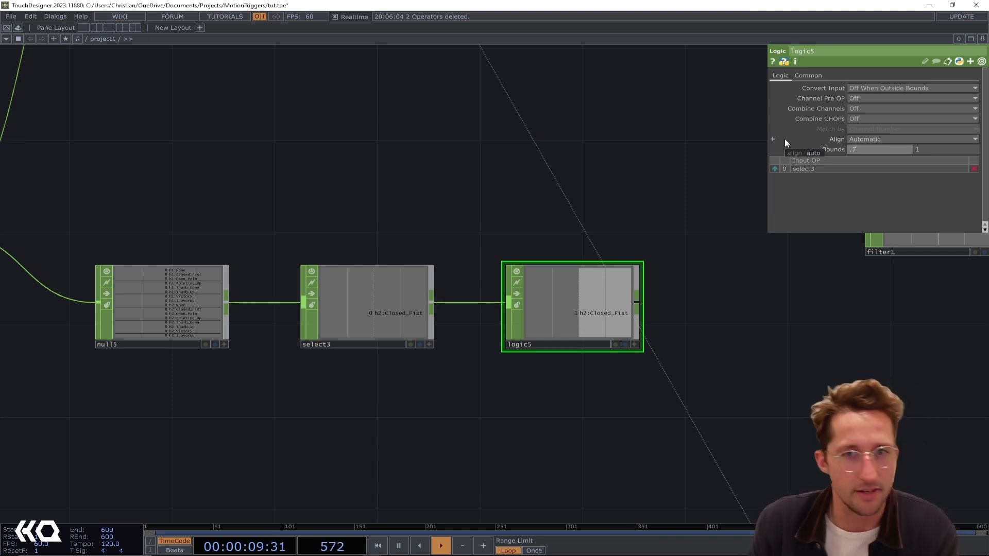
key(Return)
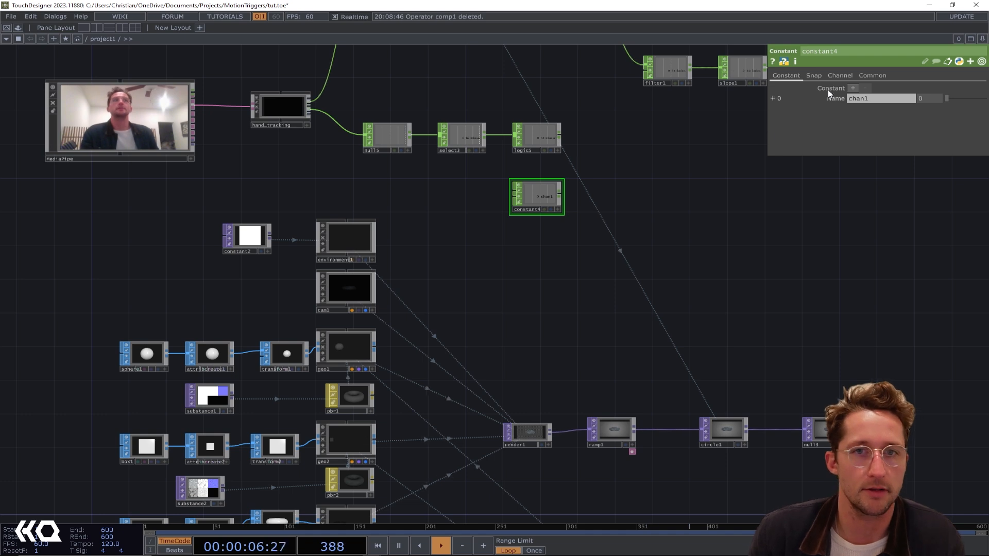
Step: Add two more channels, chan2 and chan3, to constant4
click(849, 88)
click(851, 88)
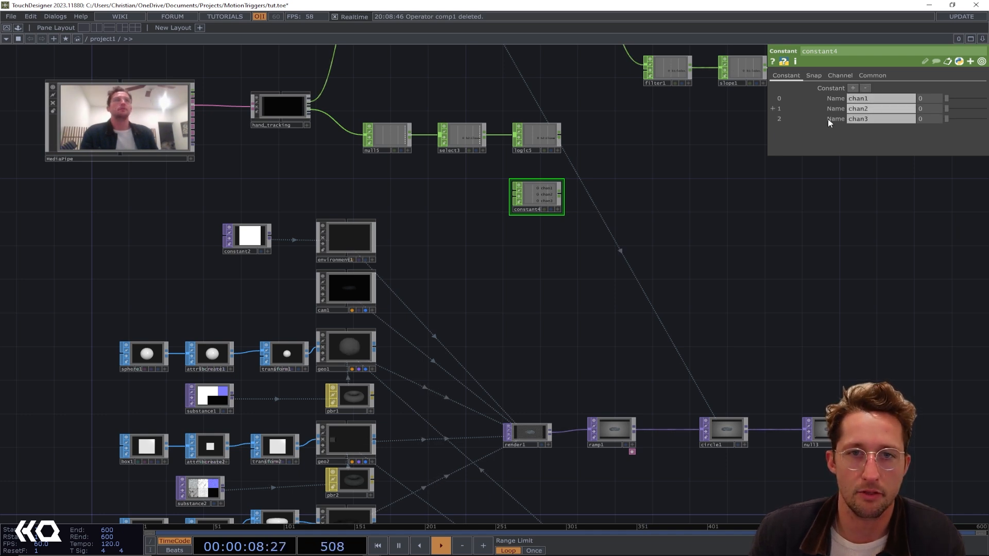
scroll(512, 219, up, 3)
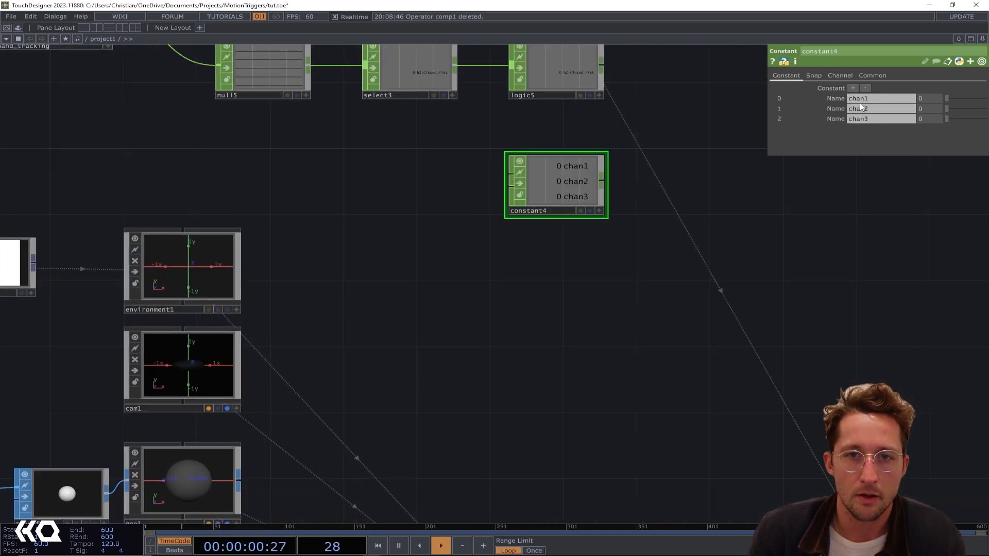
Step: Expand substance1's Graph parameter to examine the graph name it uses
scroll(353, 247, down, 5)
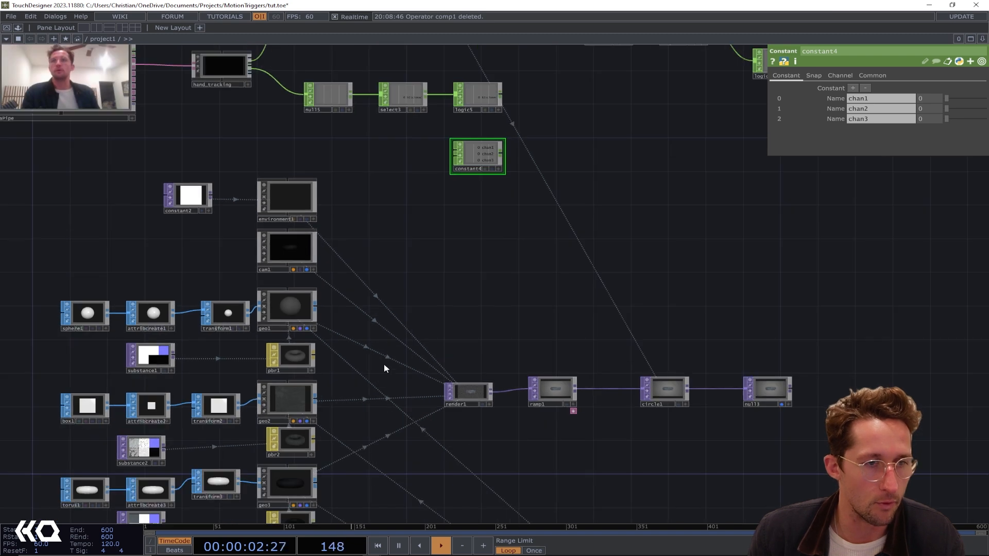
click(157, 286)
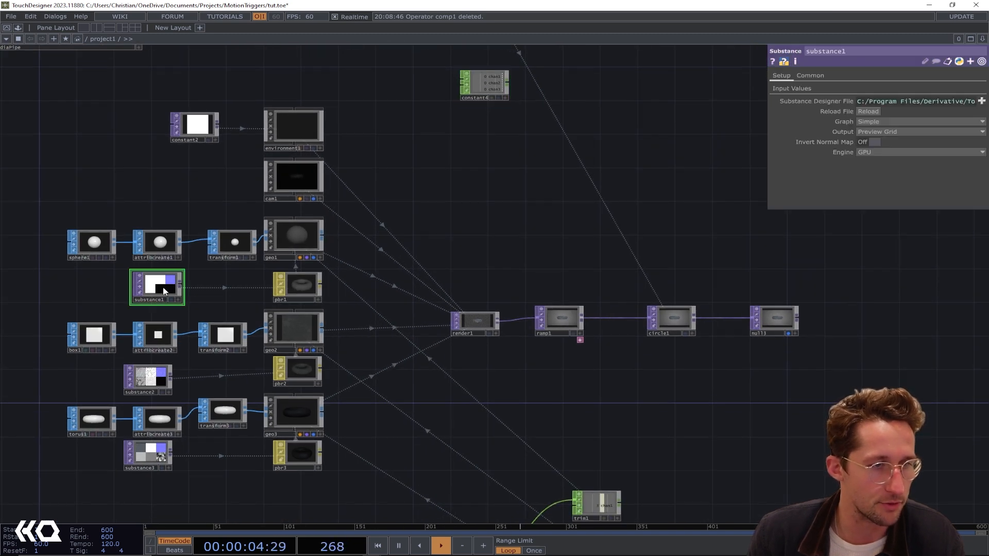
click(868, 120)
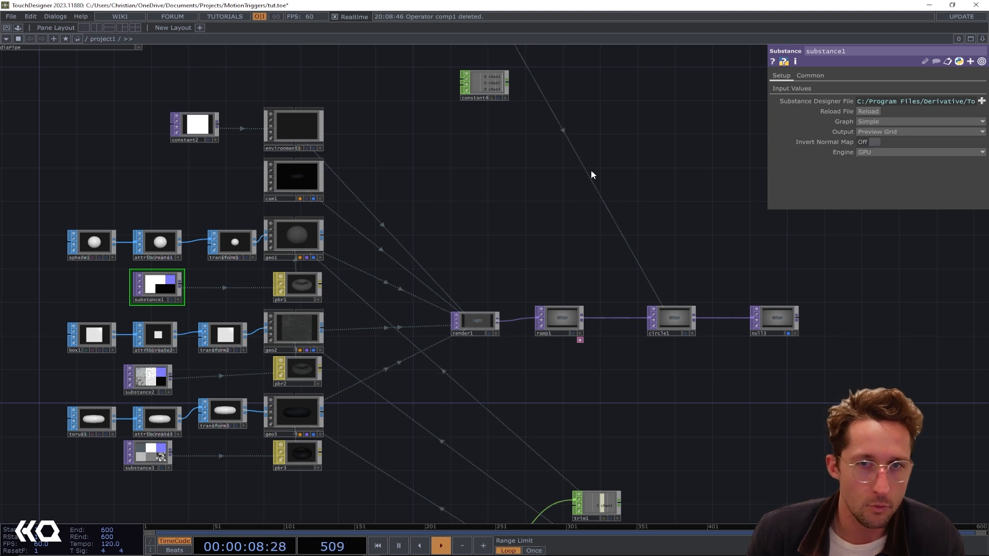
click(837, 122)
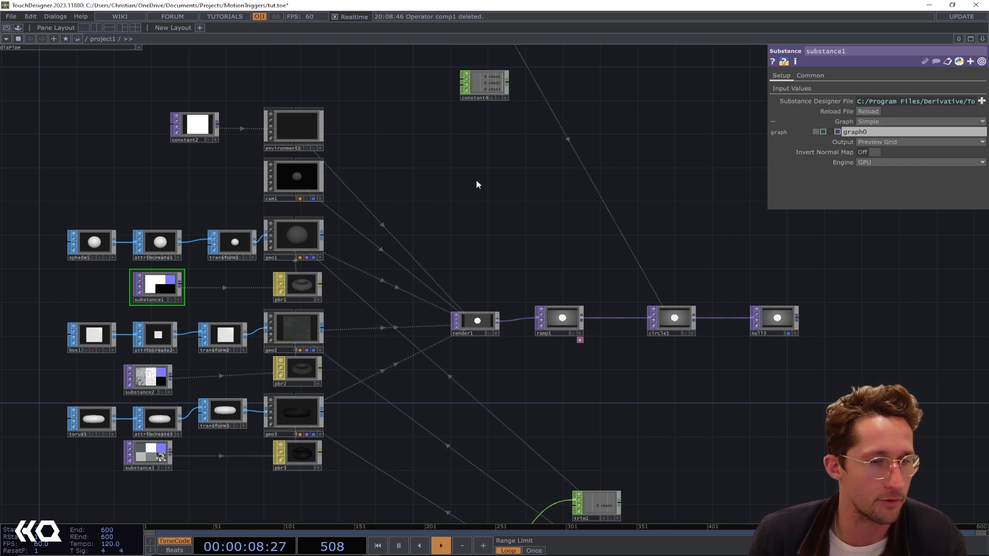
Step: Connect a Null CHOP to the output of constant4
scroll(488, 162, up, 3)
click(481, 154)
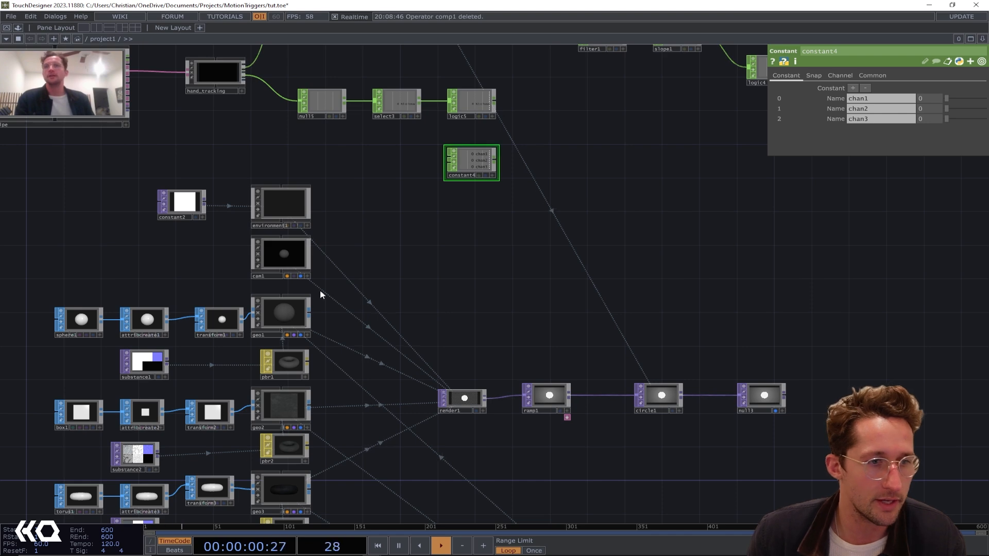
drag(508, 191, 500, 231)
drag(404, 356, 471, 289)
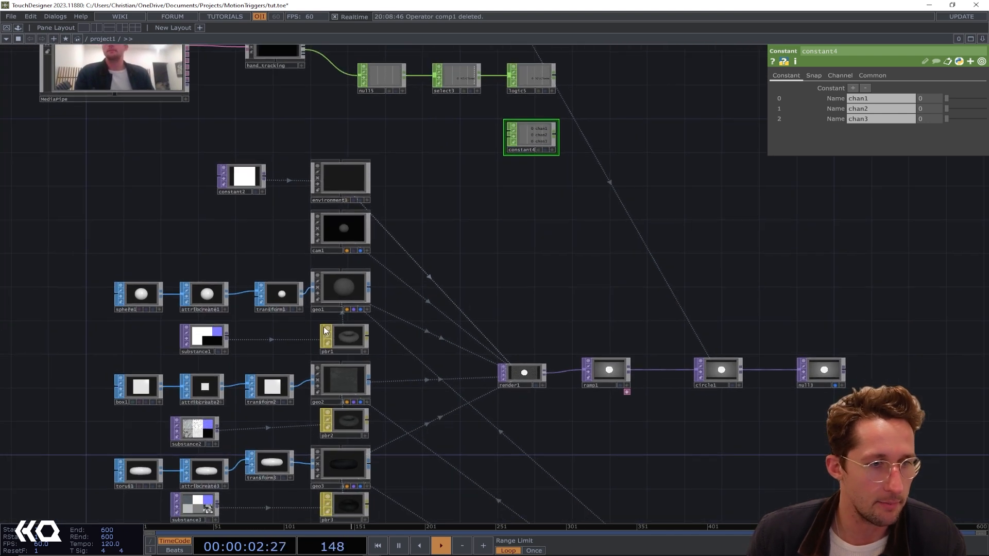
click(554, 135)
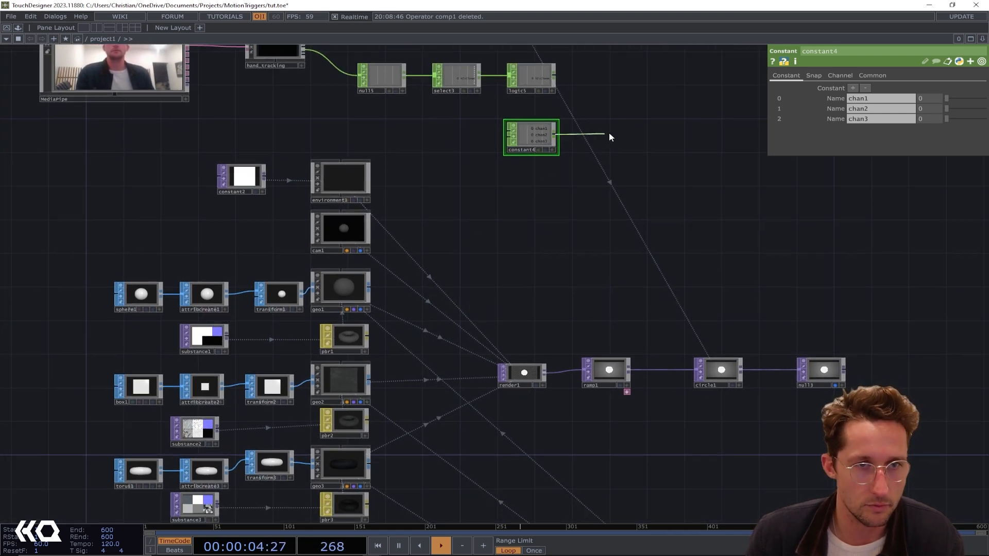
click(610, 135)
text(nu)
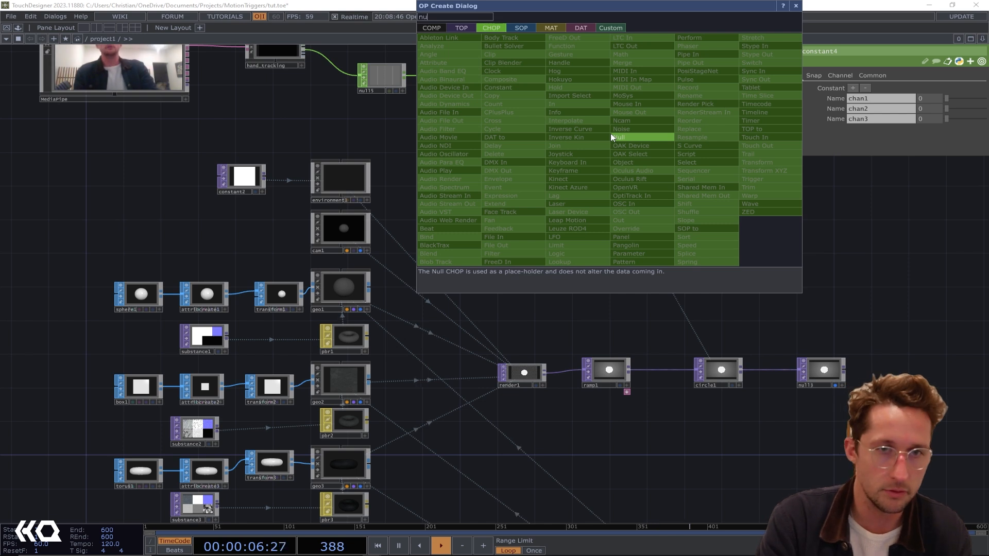
key(Return)
click(611, 134)
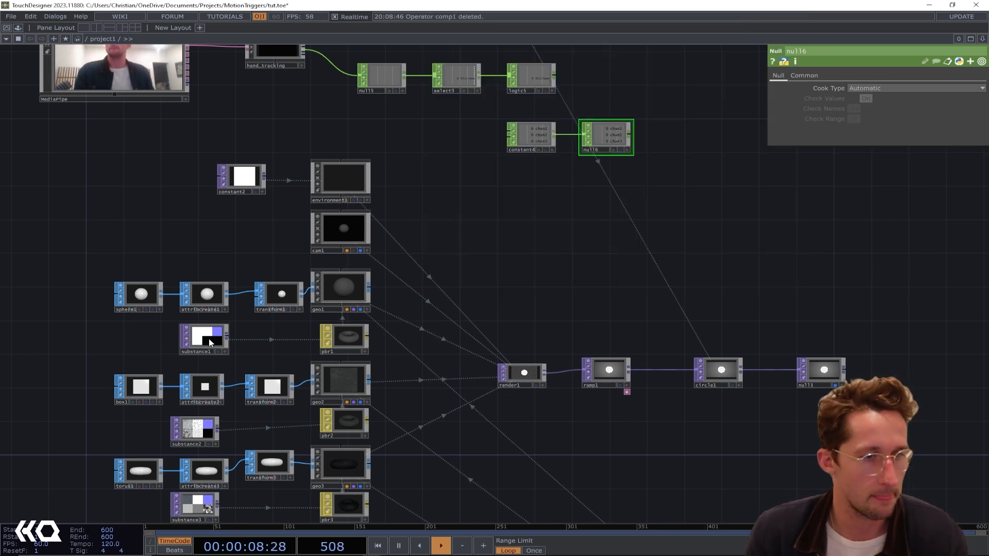
Step: Drive substance1's Graph parameter with the expression 'graph' + str(int(op('null6')[0])) and switch it to expression mode
click(211, 342)
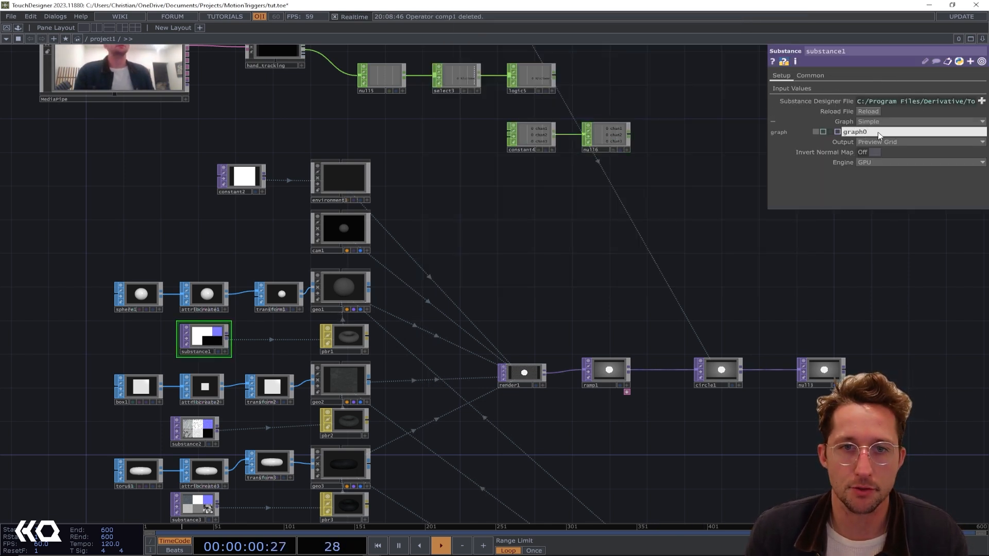
drag(877, 132, 764, 136)
text(')
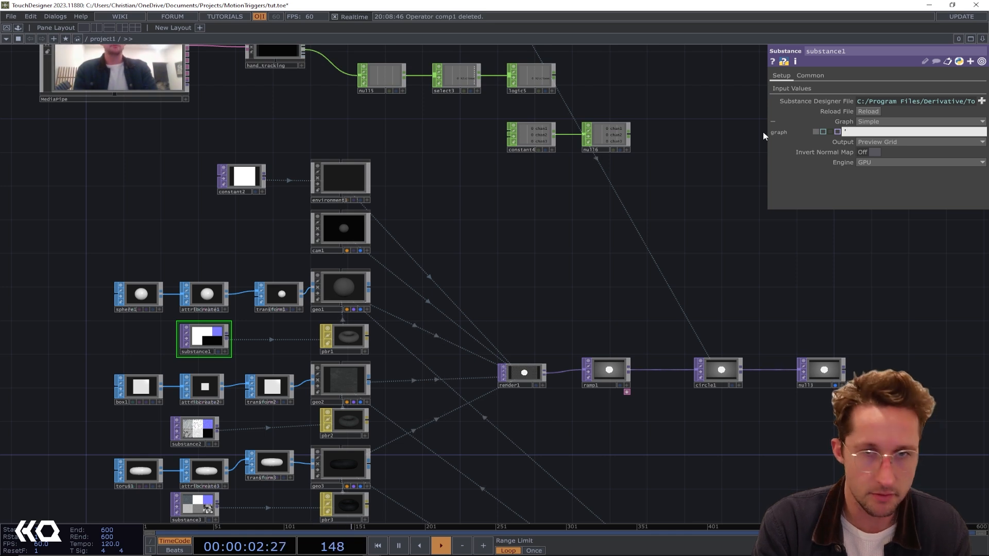
text(graph)
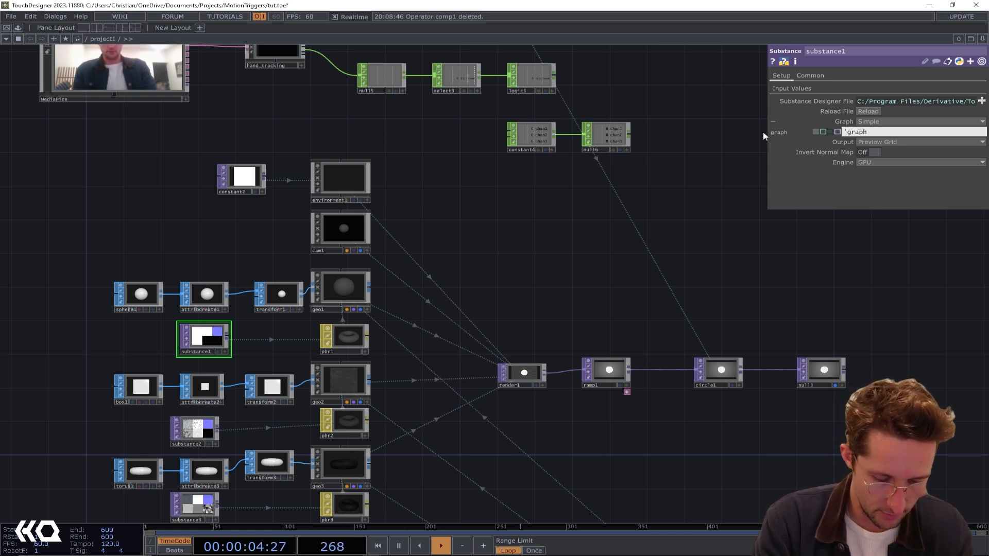
text(' + op)
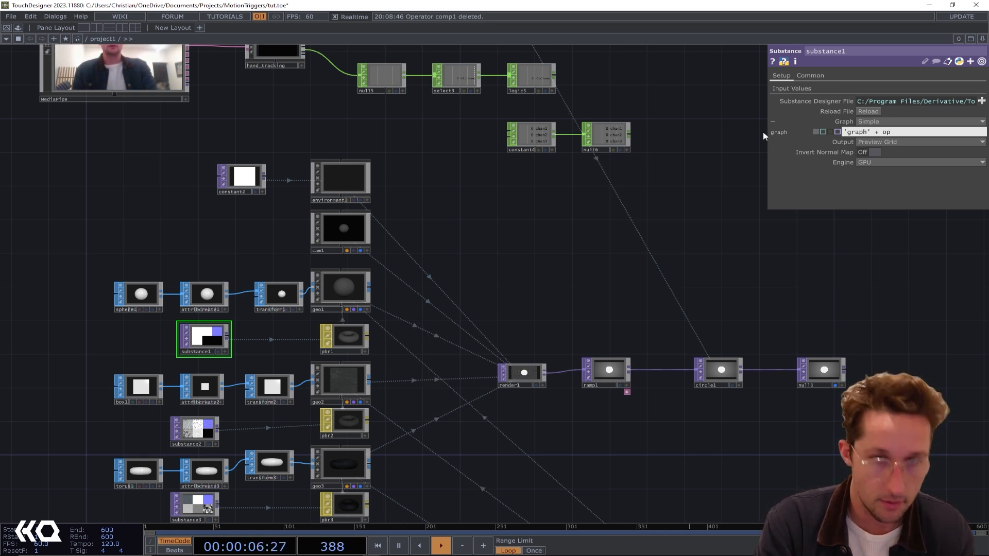
text(('null6')[0)
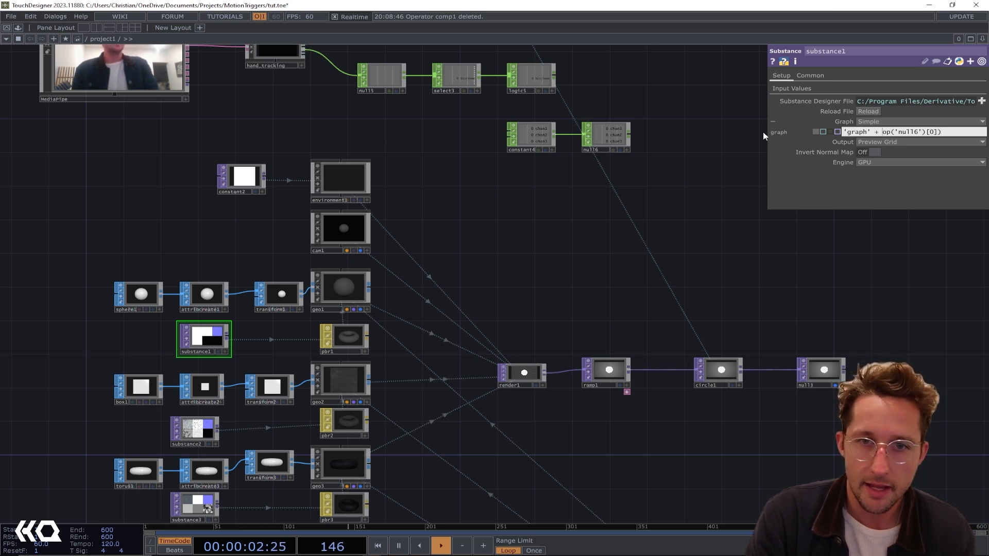
text(int)
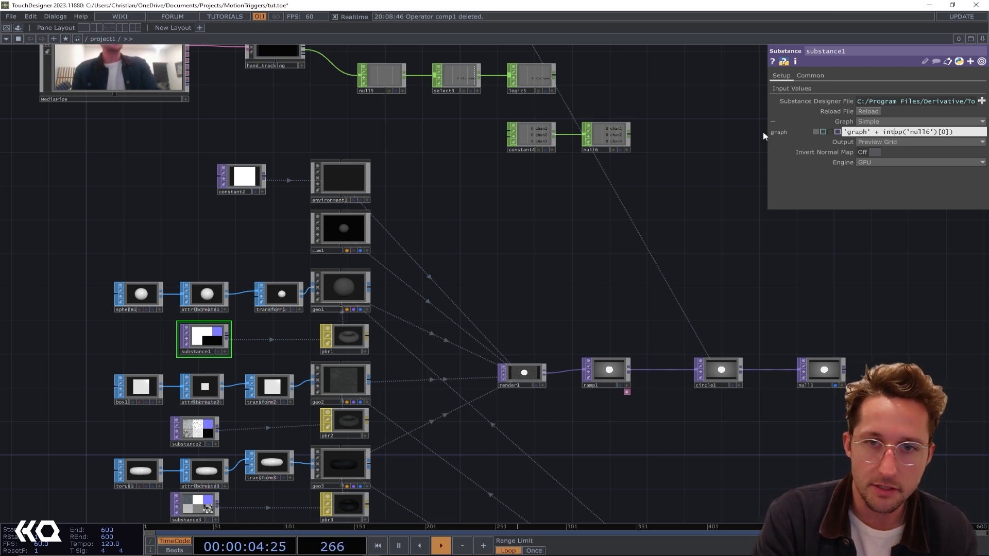
text(()
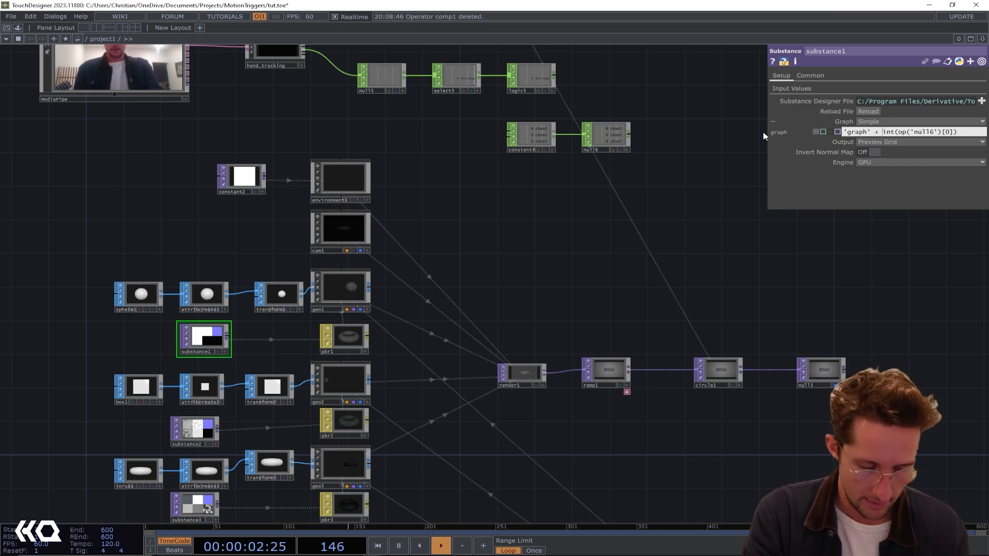
text(str()
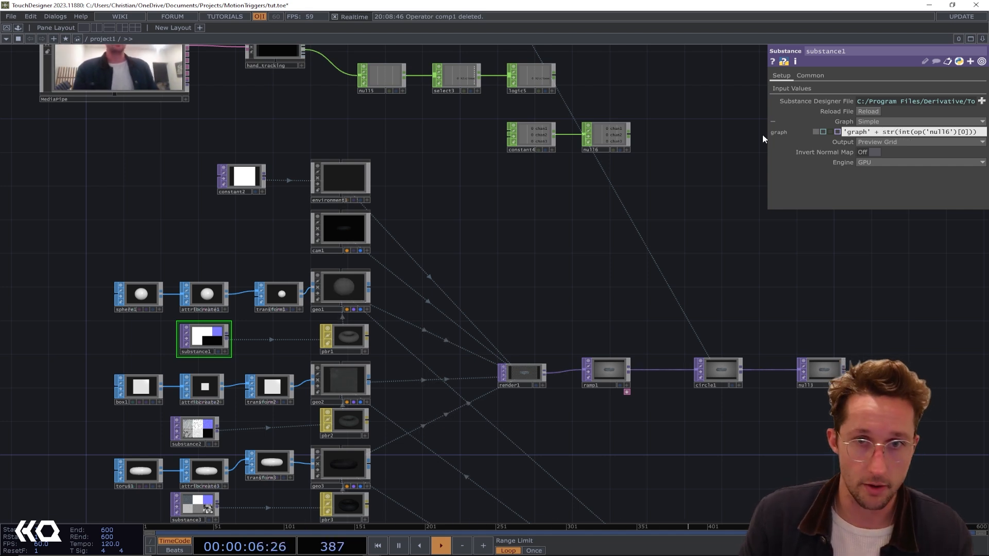
key(Return)
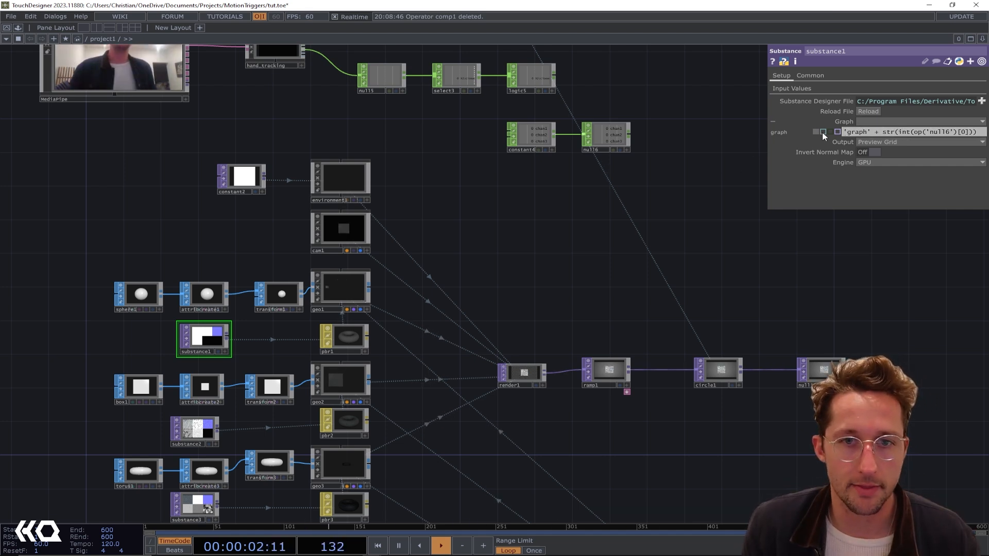
click(822, 132)
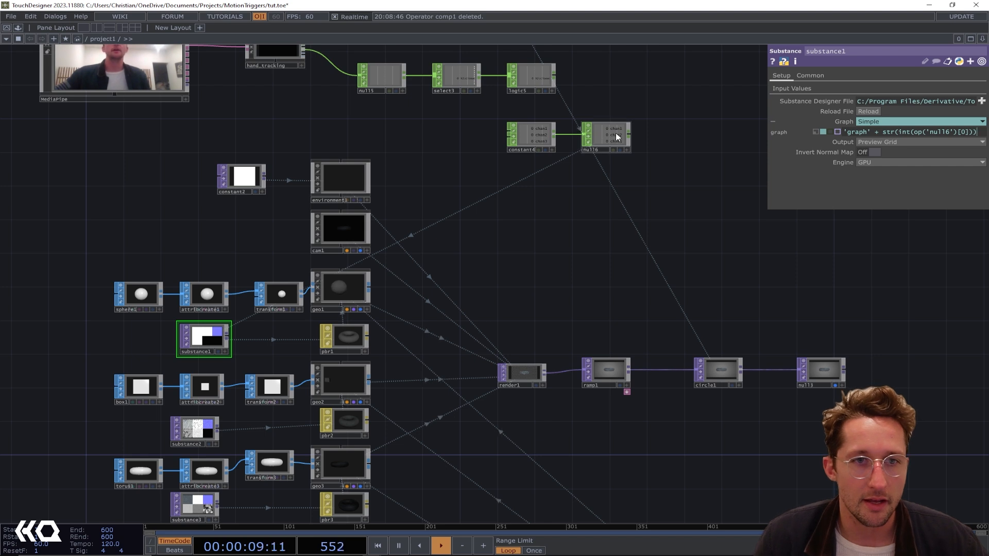
Step: Rename constant4's first channel to substance0
click(545, 135)
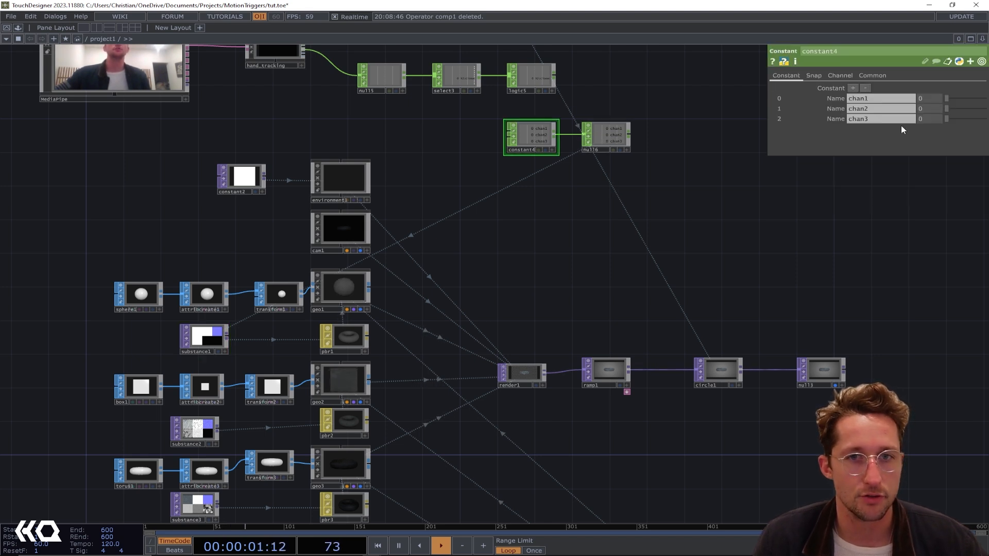
text(su)
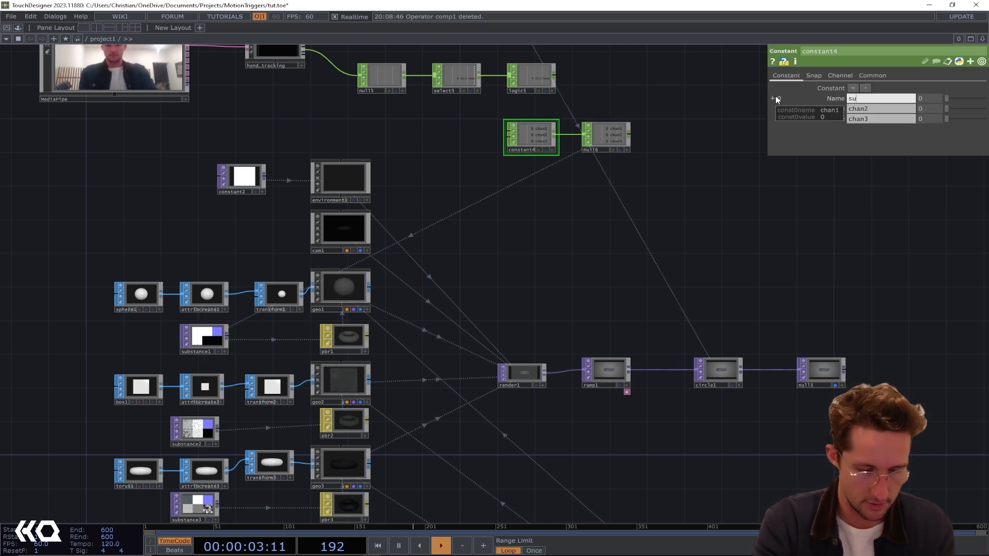
text(bstance)
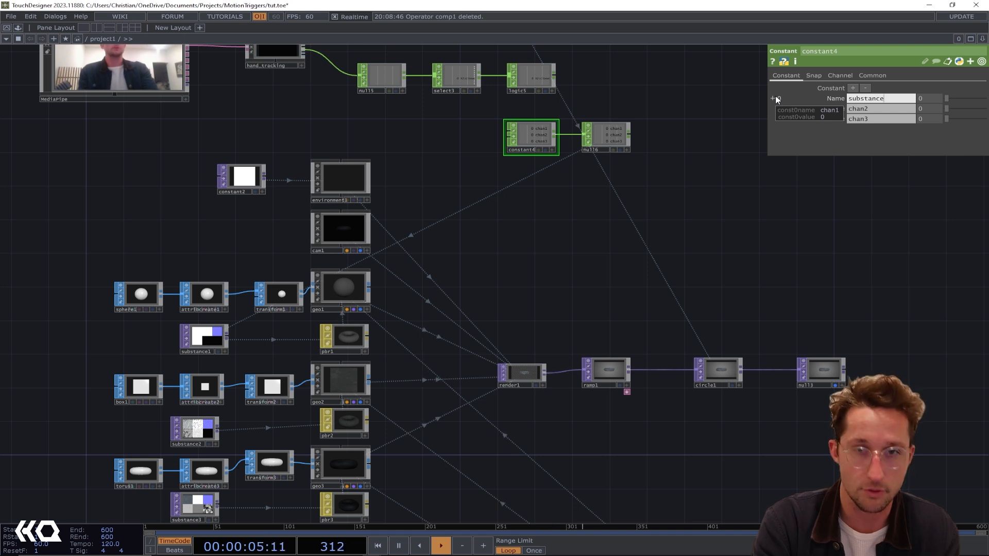
text(0)
key(Return)
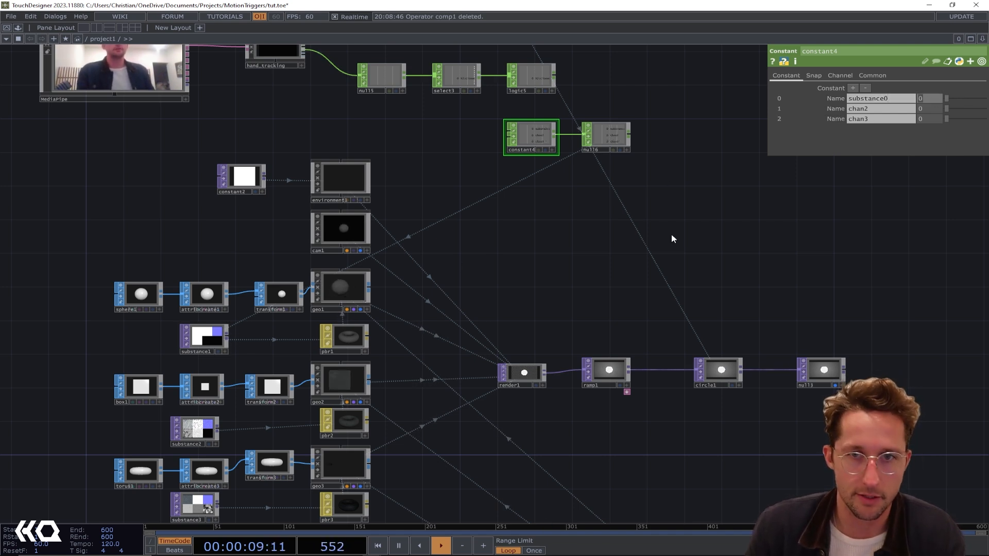
Step: Try the values 2 and 1 for constant4's substance0 channel while viewing the rendered material
scroll(412, 332, up, 4)
drag(568, 307, 464, 280)
drag(498, 228, 452, 198)
scroll(594, 349, up, 5)
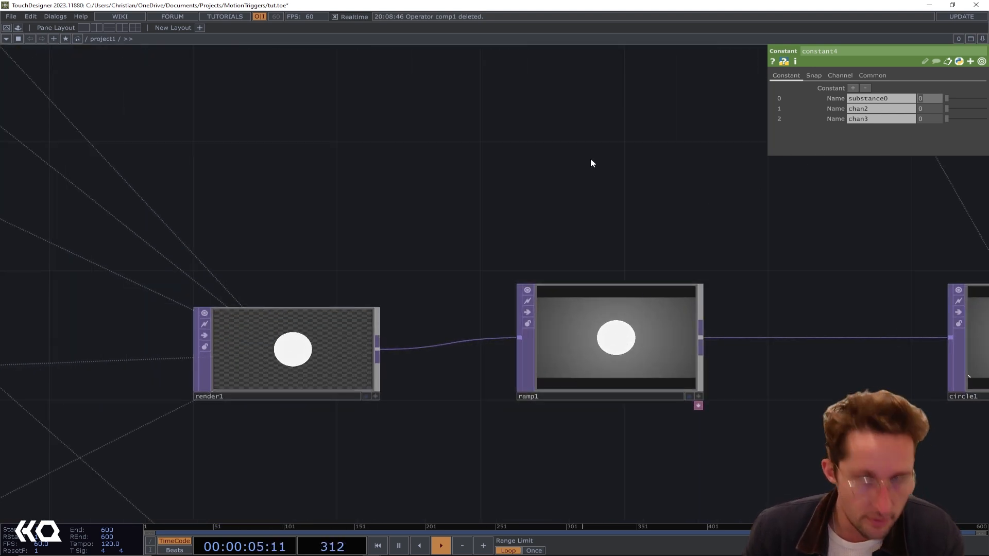
key(Return)
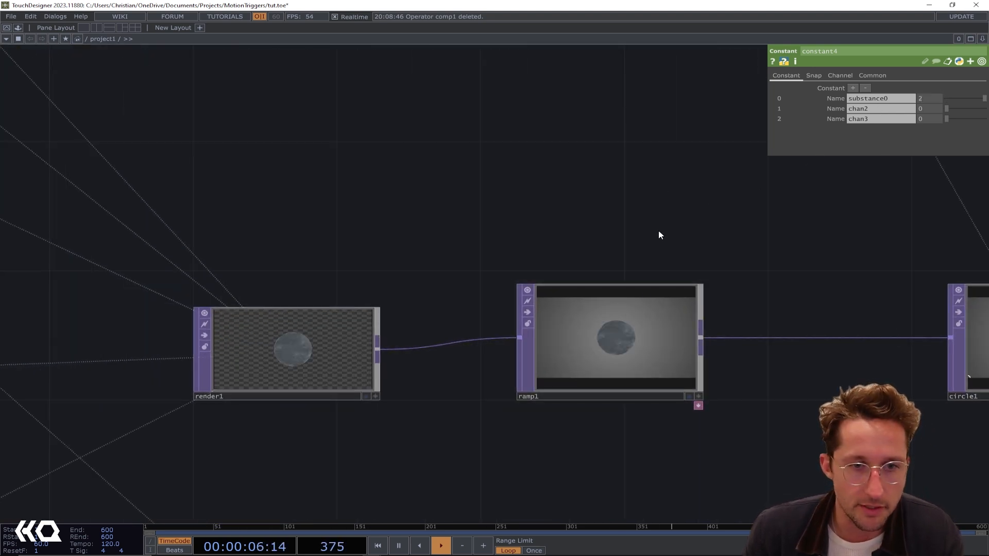
click(931, 98)
text(1)
key(Return)
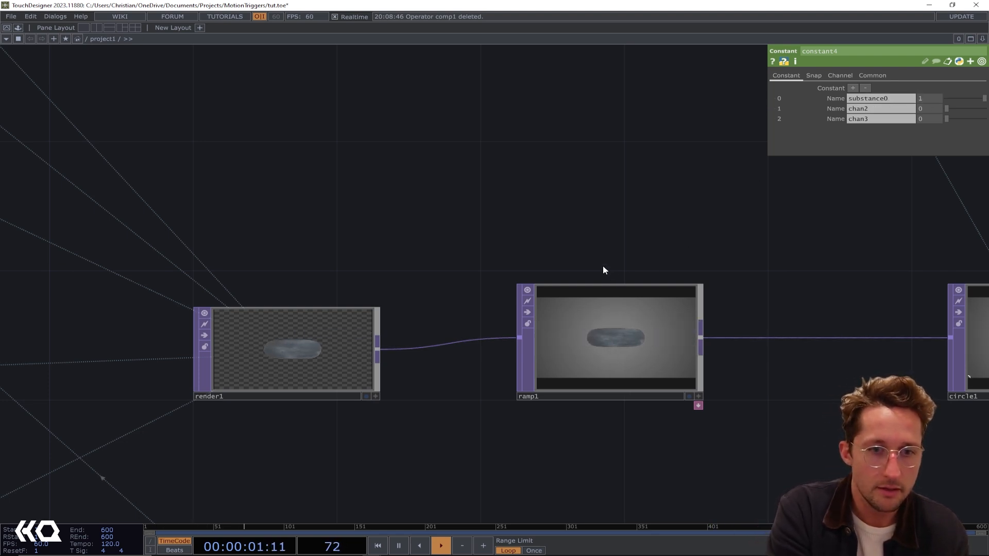
Step: Drive substance2's Graph parameter with the expression 'graph' + str(int(op('null6')[1])) and switch it to expression mode
scroll(658, 270, down, 5)
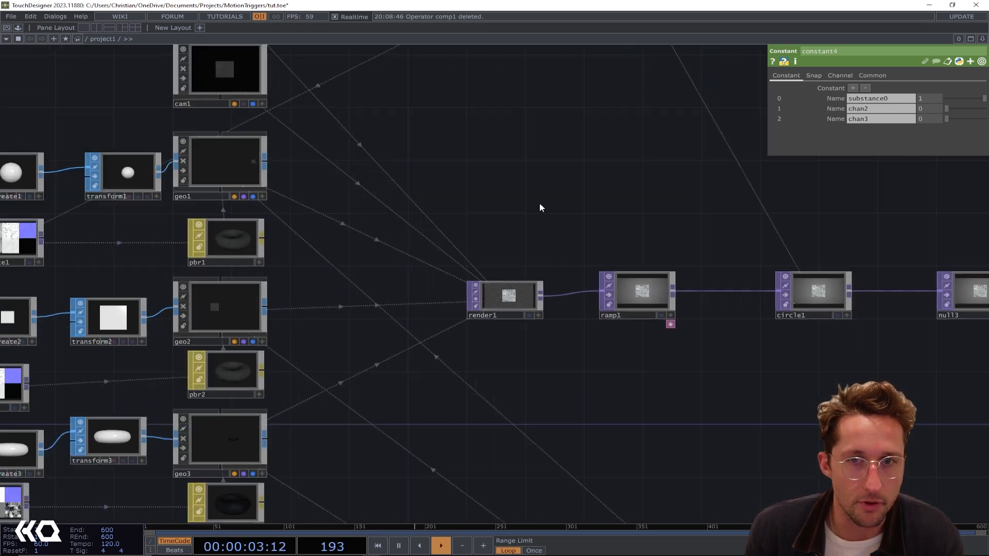
drag(557, 173, 565, 194)
scroll(578, 180, down, 3)
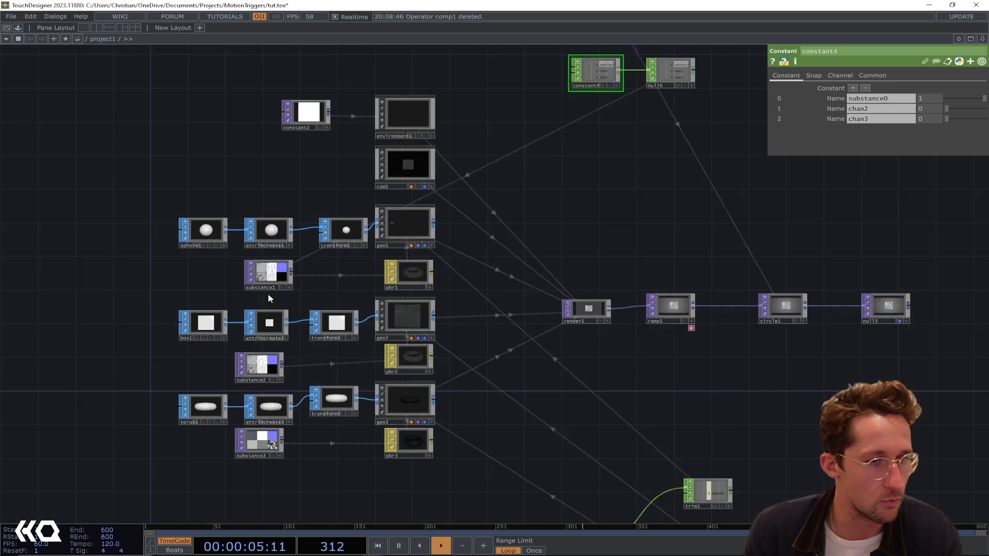
drag(322, 368, 209, 360)
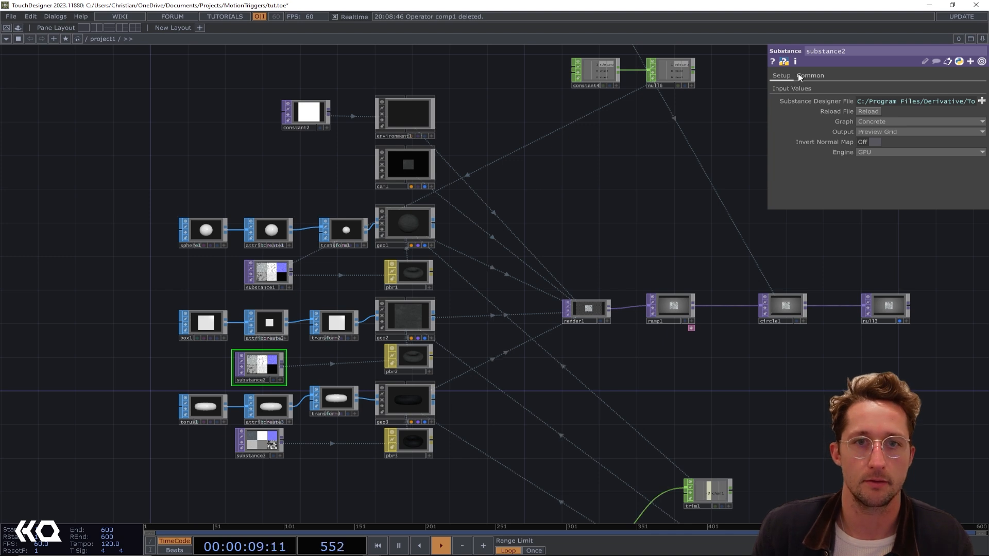
drag(608, 206, 581, 262)
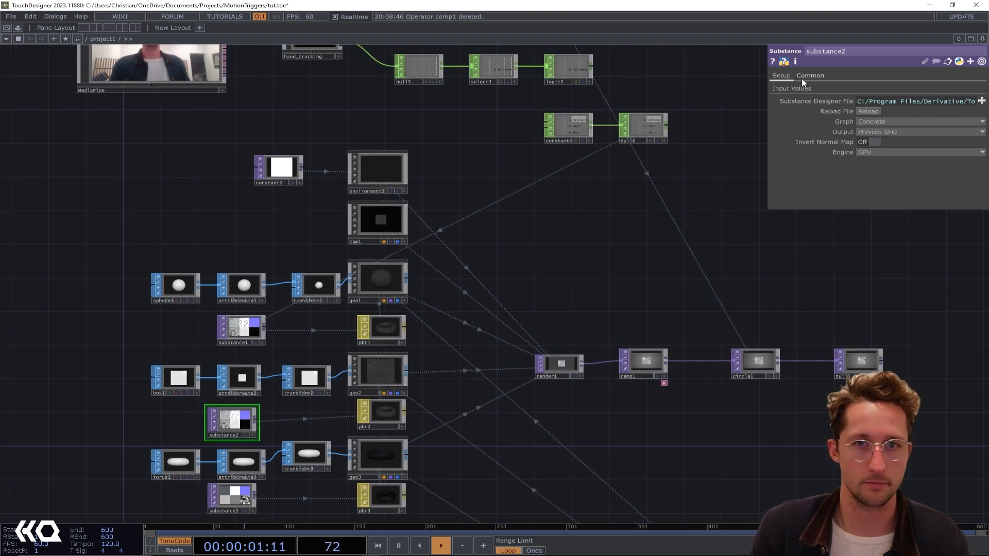
click(843, 122)
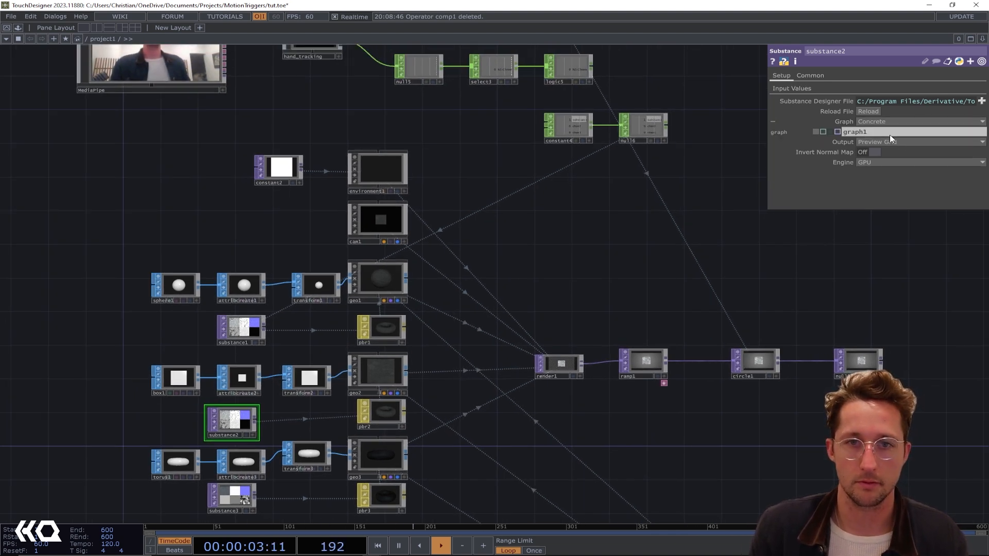
click(890, 134)
text('graph' + str(int(op('null6')[0])))
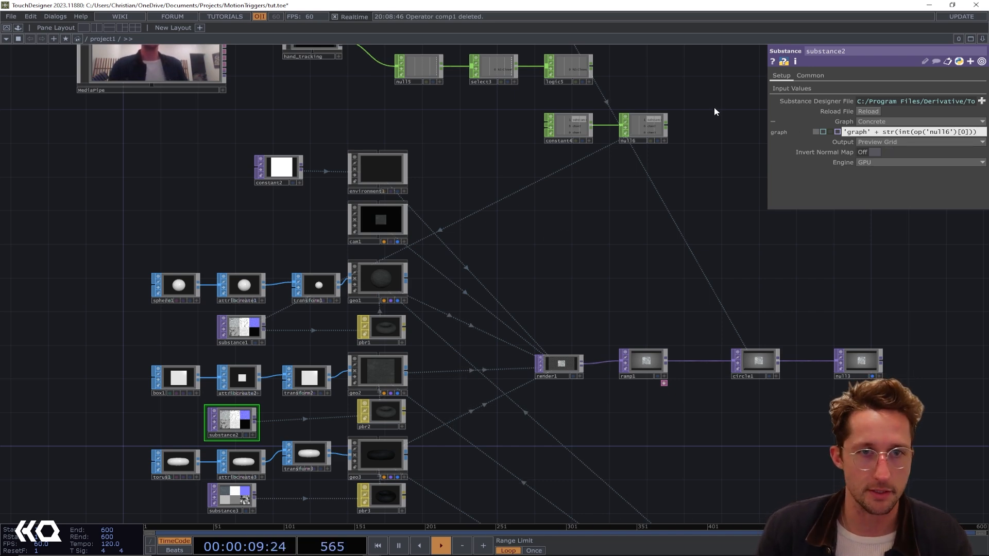
scroll(640, 132, up, 5)
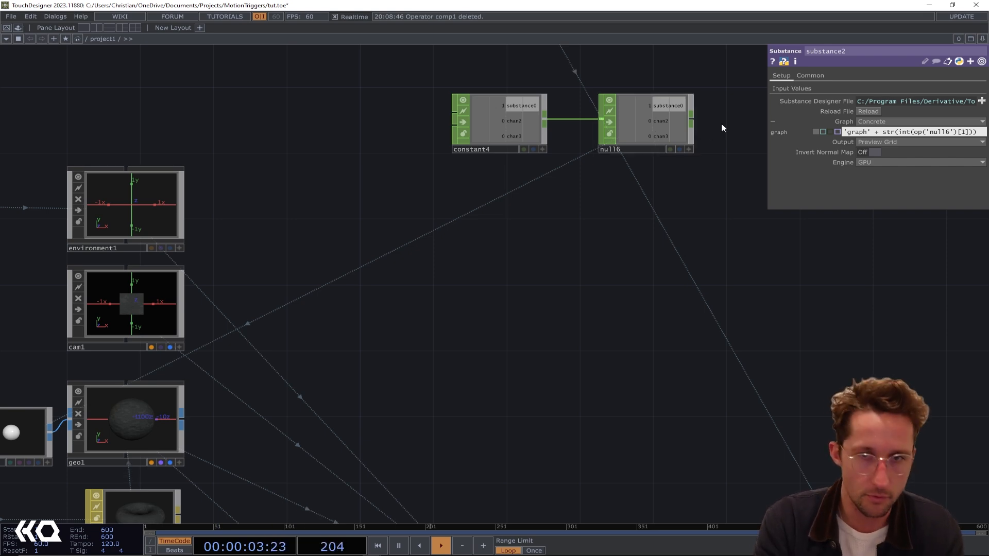
scroll(434, 342, down, 8)
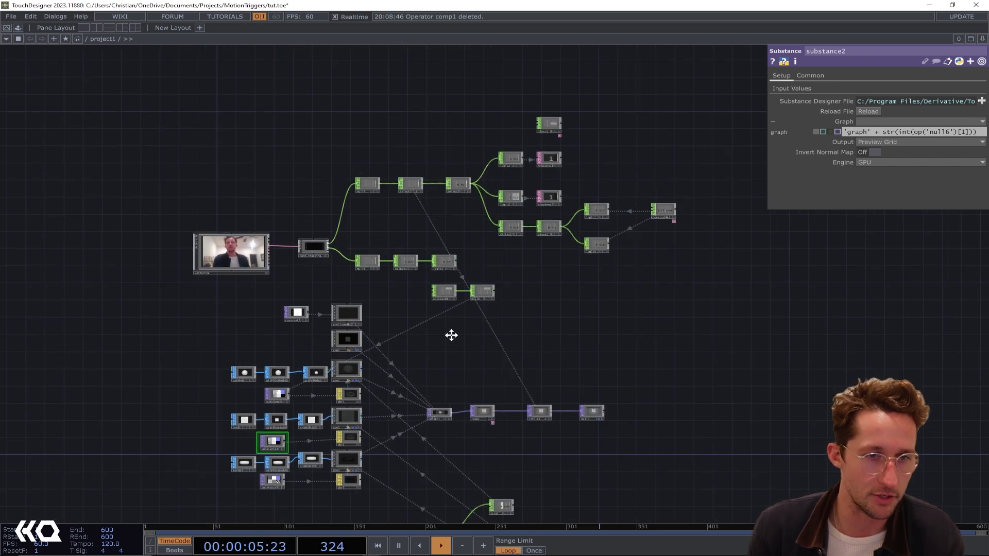
scroll(435, 344, up, 6)
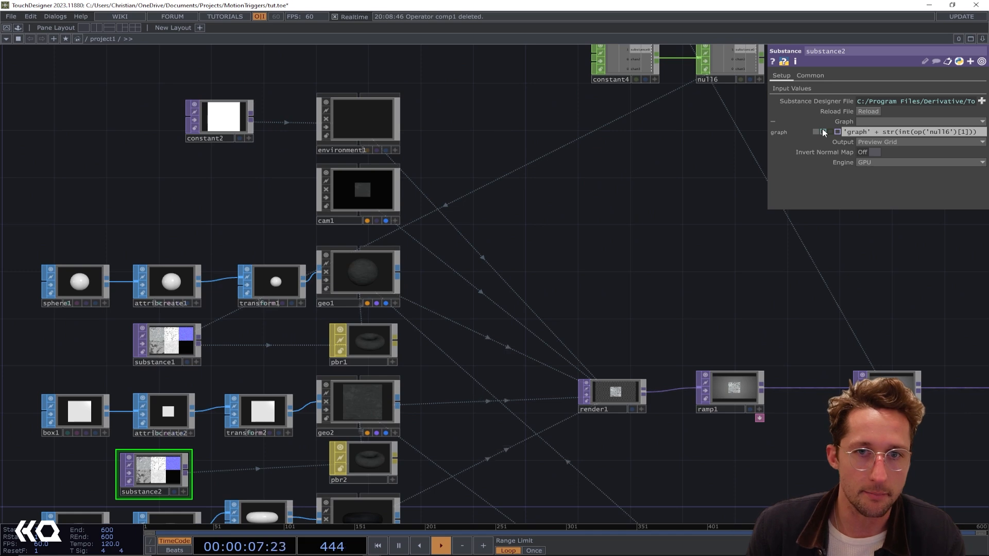
click(823, 132)
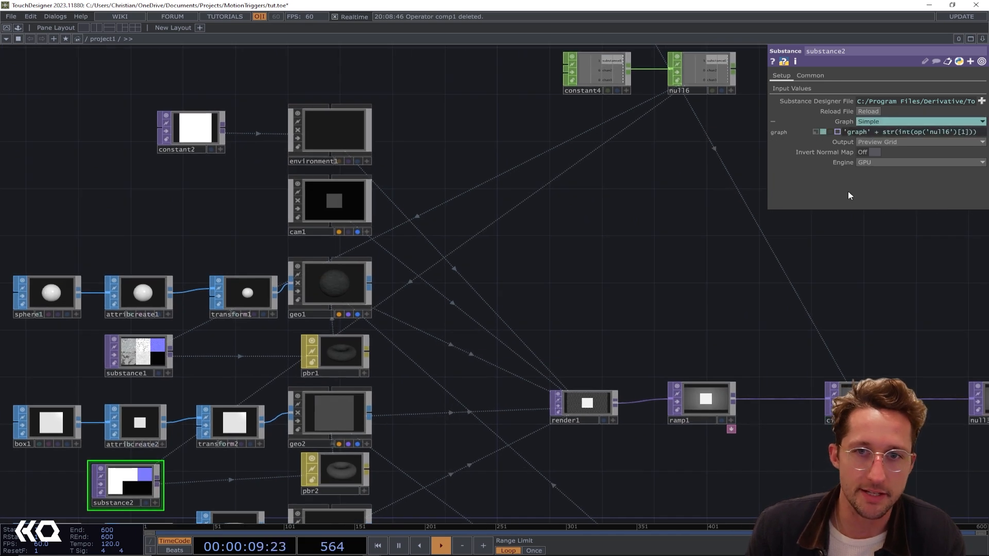
Step: Enter the expression 'graph' + str(int(op('null6')[2])) for substance3's Graph parameter
scroll(549, 247, down, 5)
click(340, 357)
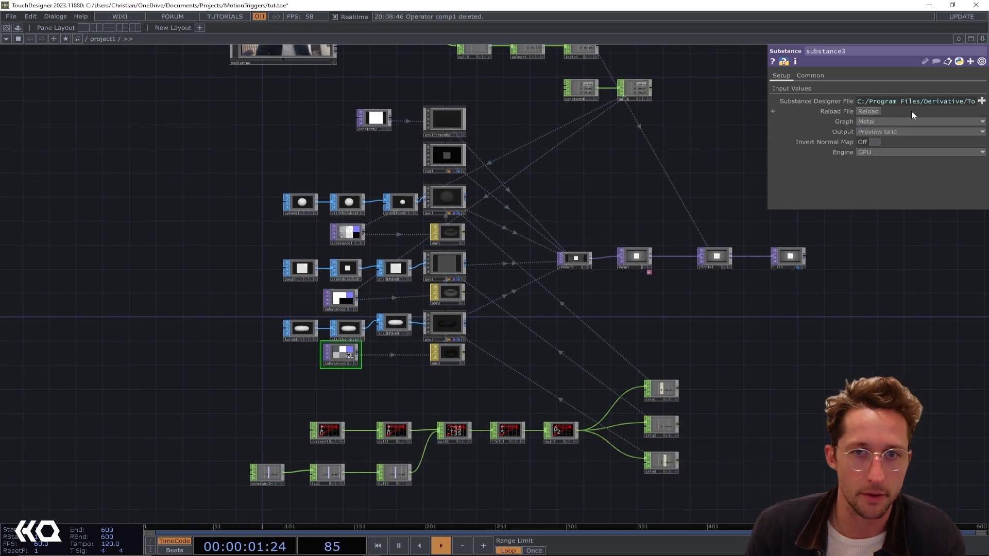
click(906, 132)
click(844, 122)
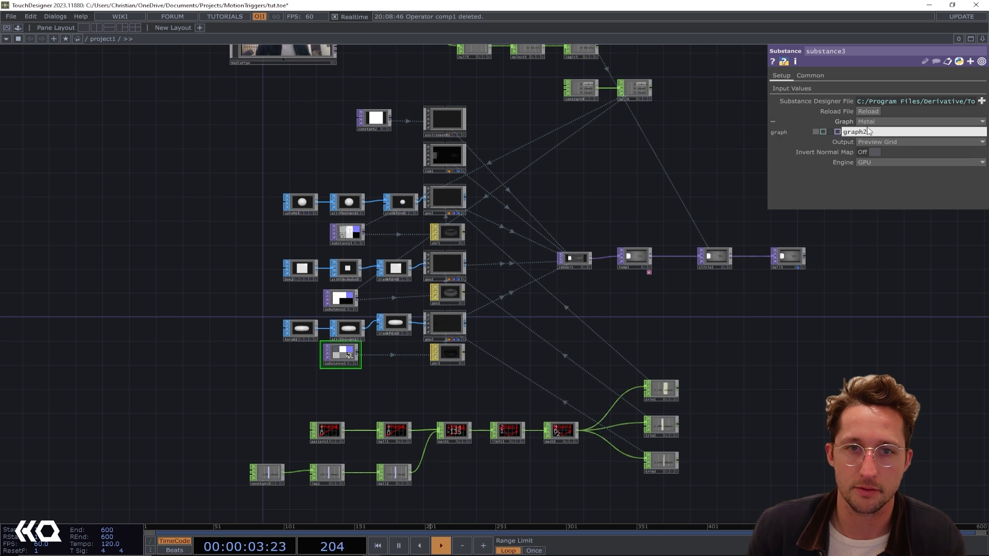
click(906, 132)
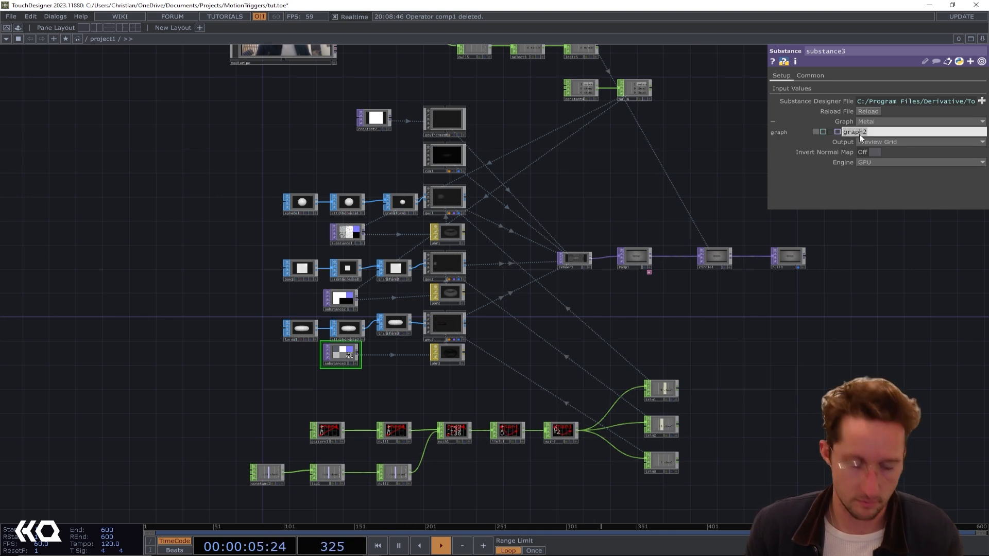
text('graph' + str(int(op('null6')[0])))
drag(967, 132, 961, 132)
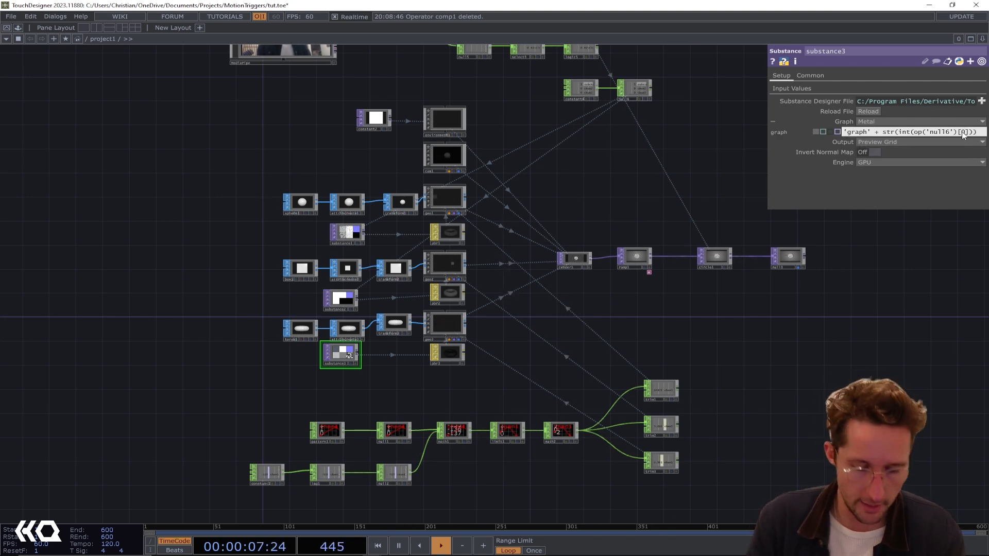
text(2)
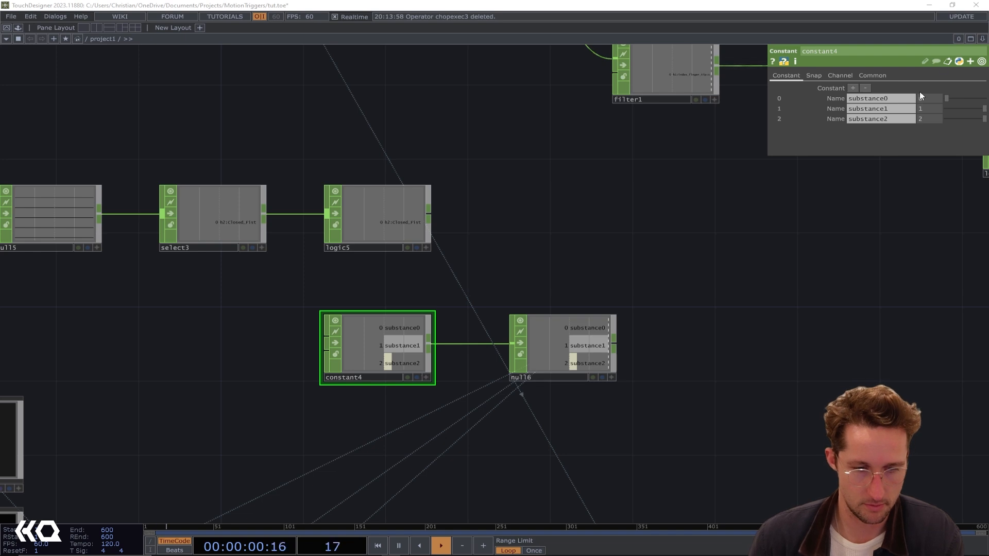
Step: Add a Count CHOP connected to the output of logic5
click(428, 219)
click(546, 217)
text(count)
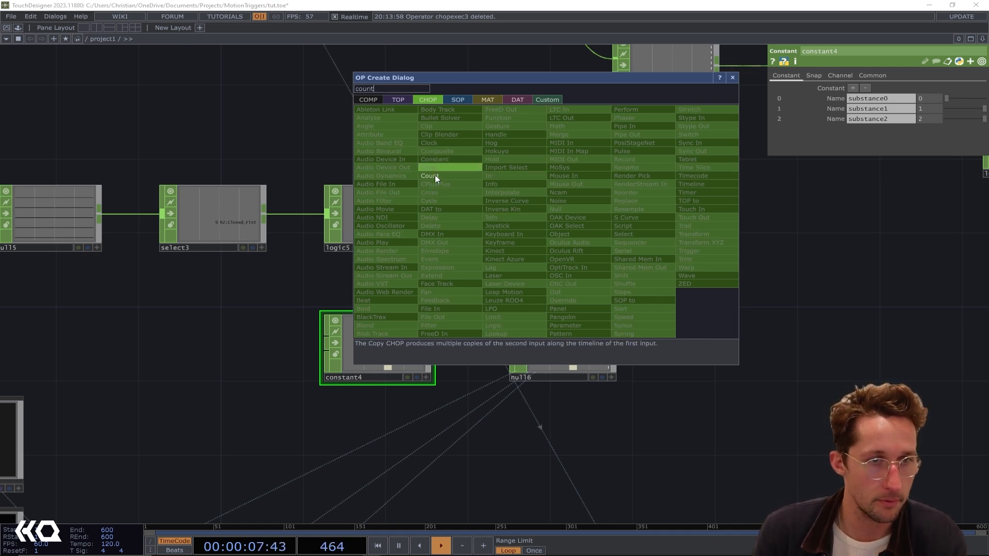
click(432, 176)
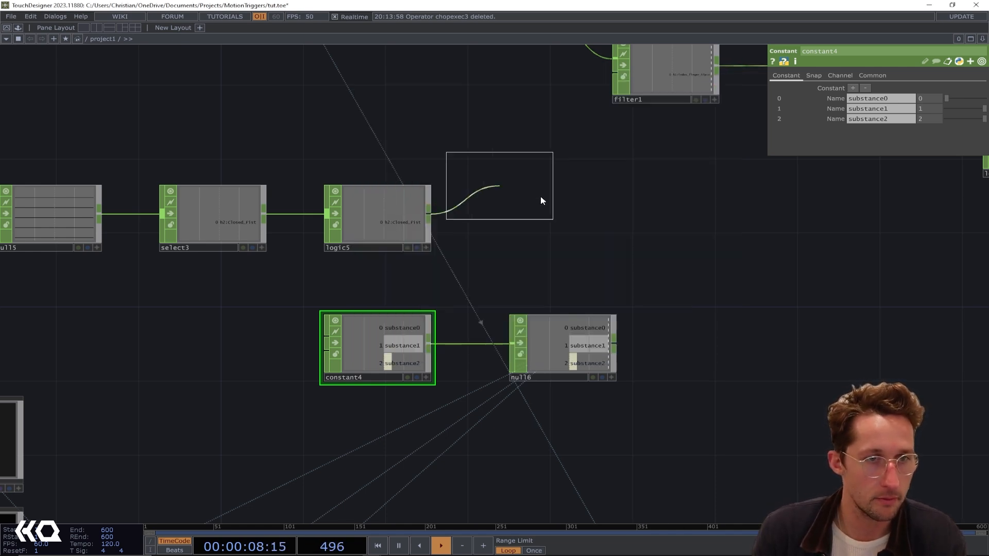
click(564, 220)
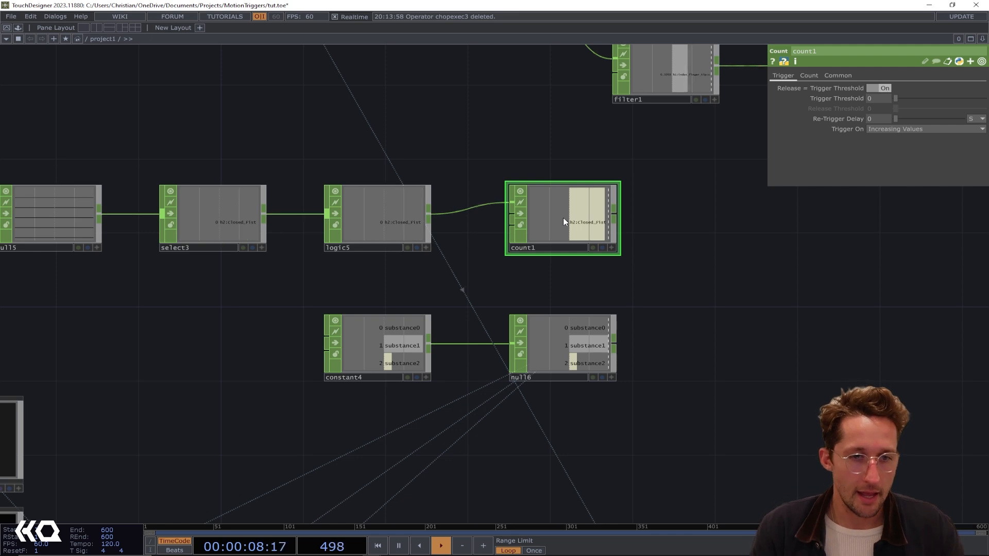
Step: Insert a Math CHOP between constant4 and null6, spacing both operators out along the row past count1
drag(592, 345, 733, 345)
right_click(536, 343)
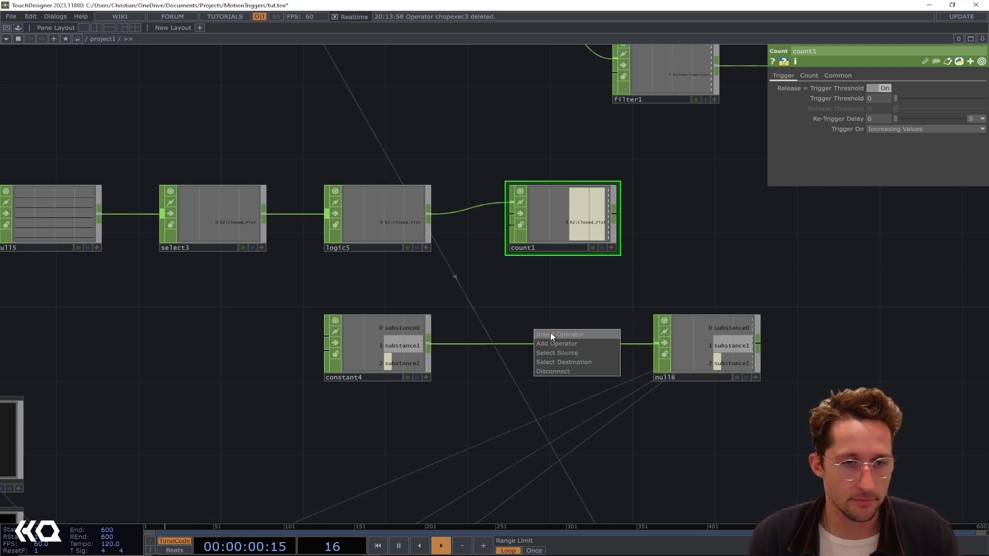
click(551, 332)
text(math)
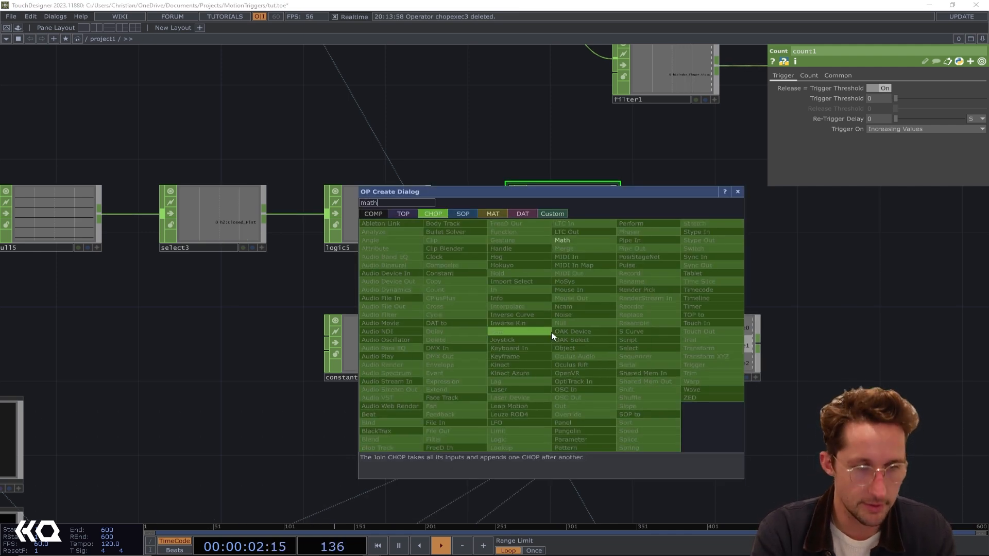
key(Return)
right_drag(772, 406, 507, 311)
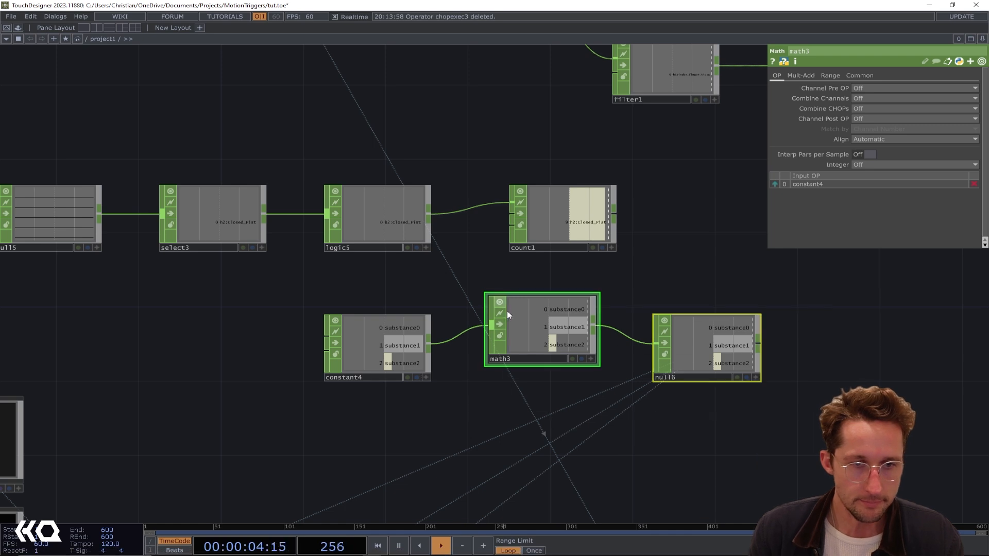
drag(508, 312, 621, 339)
click(680, 409)
drag(790, 382, 814, 361)
drag(610, 346, 713, 346)
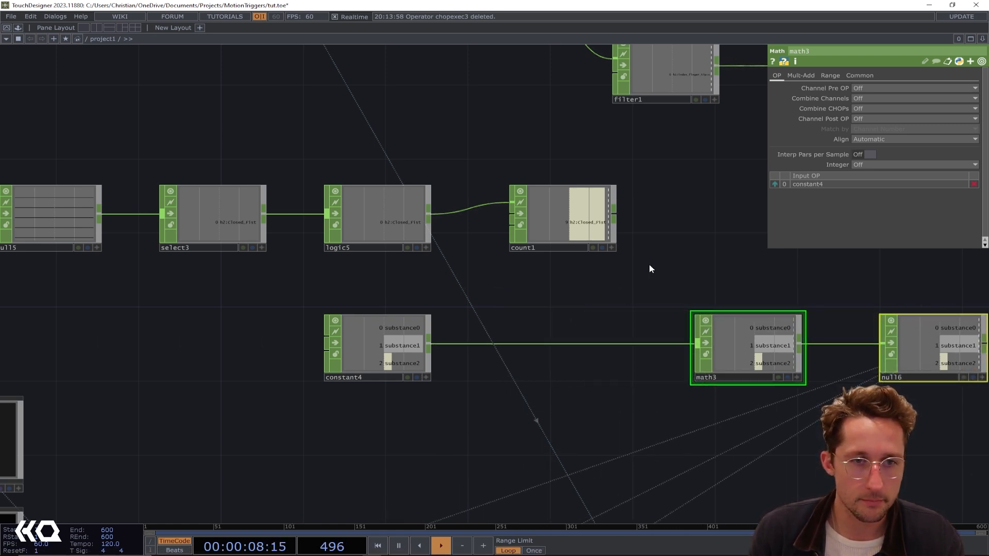
Step: Connect count1 as the second input of math3 and set Combine CHOPs to Add
drag(614, 208, 698, 343)
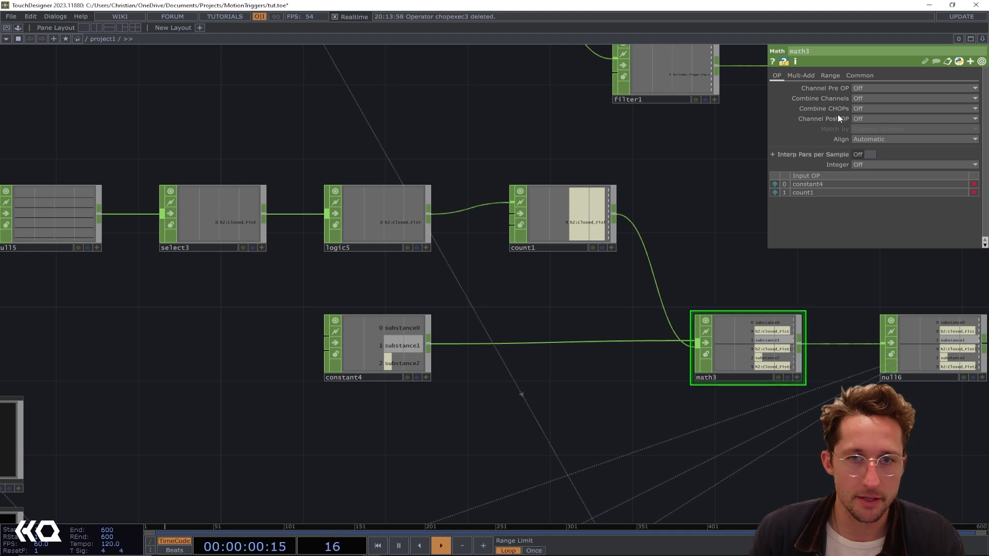
click(865, 99)
click(857, 101)
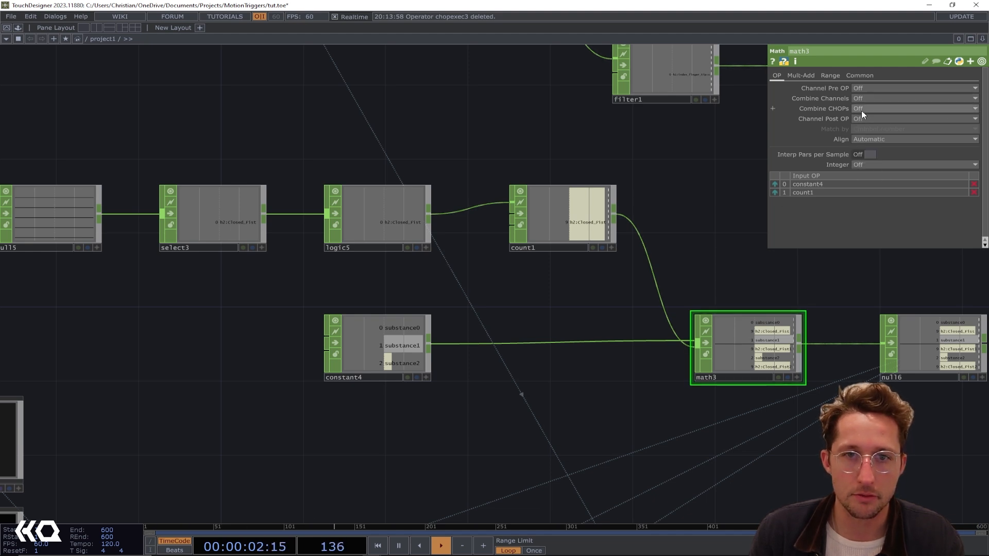
click(861, 109)
click(864, 125)
Step: Make room between math3 and null6 and insert a Limit CHOP on the wire between them
drag(678, 255, 582, 209)
drag(876, 338, 934, 329)
drag(759, 372, 645, 331)
drag(781, 282, 864, 282)
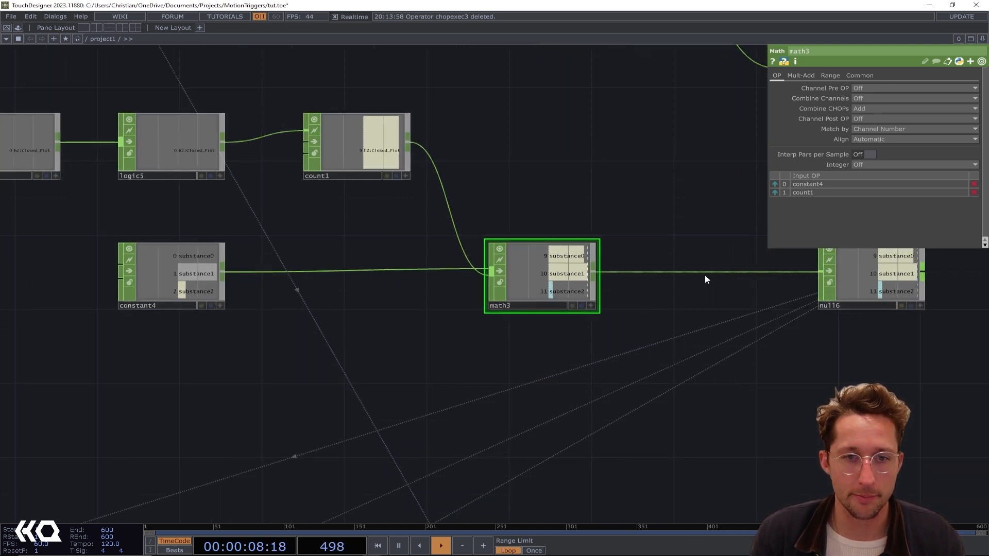
right_click(707, 273)
click(712, 260)
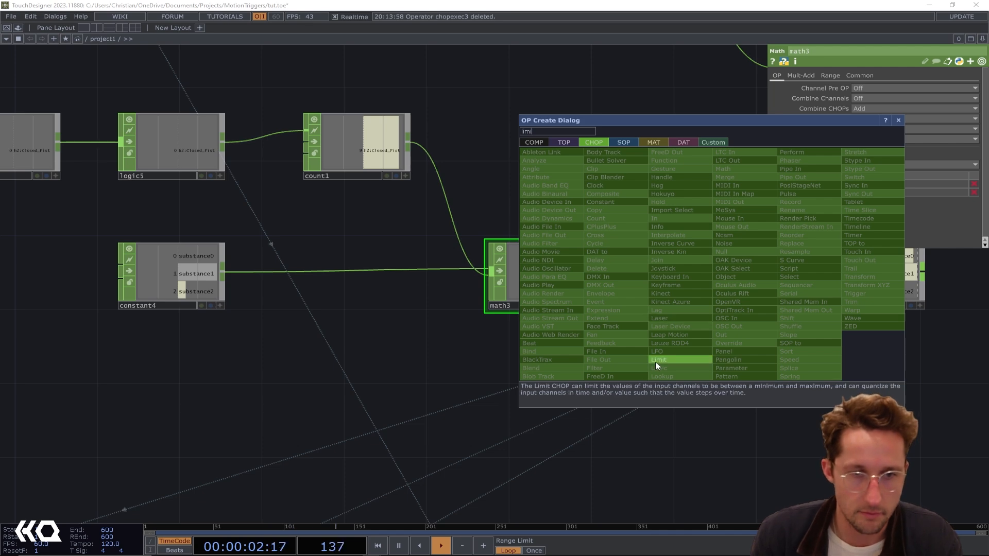
click(658, 360)
click(708, 277)
Step: Set limit2's Type to Loop with a Minimum of 0 and a Maximum of 3
scroll(578, 499, down, 5)
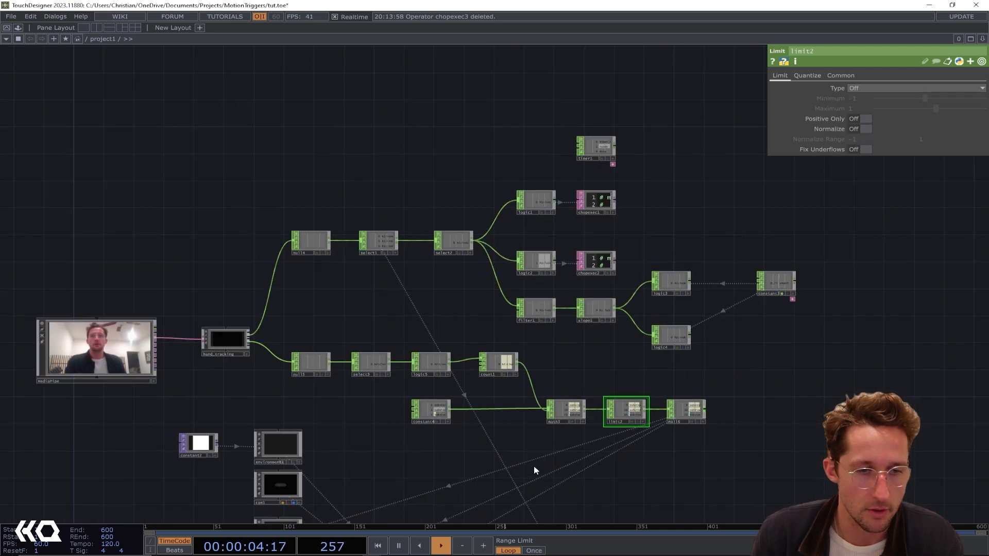
drag(534, 470, 599, 261)
drag(538, 236, 441, 334)
scroll(576, 269, up, 5)
click(882, 89)
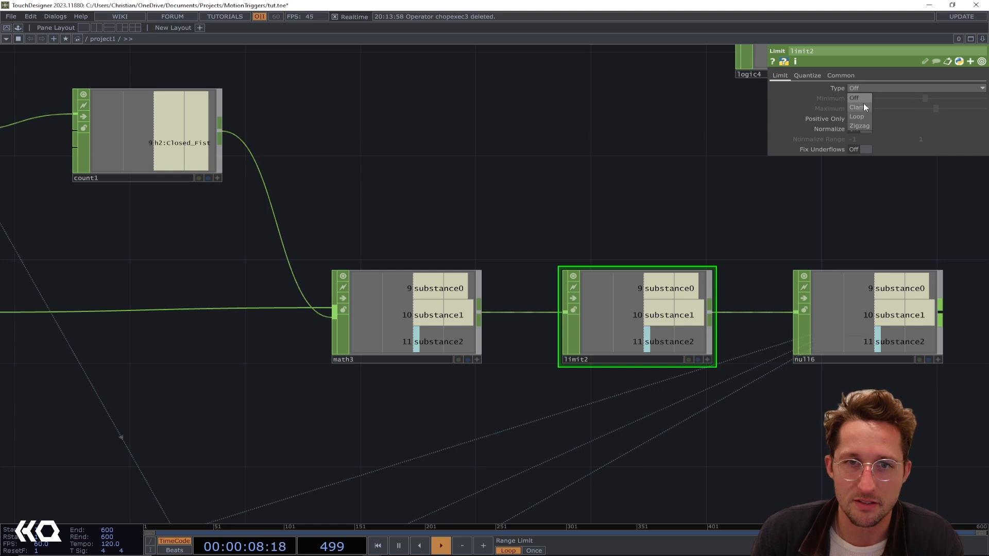
click(857, 116)
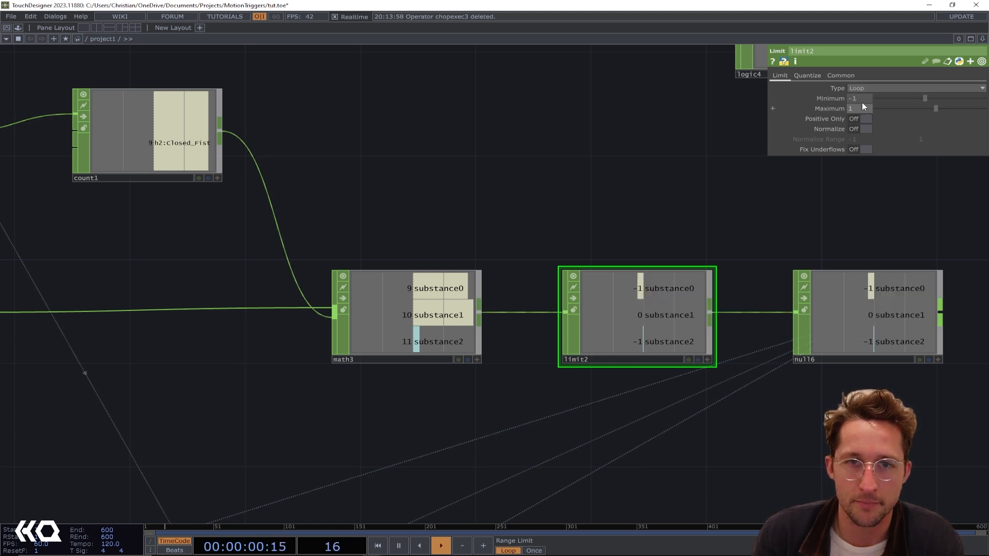
text(0)
key(Tab)
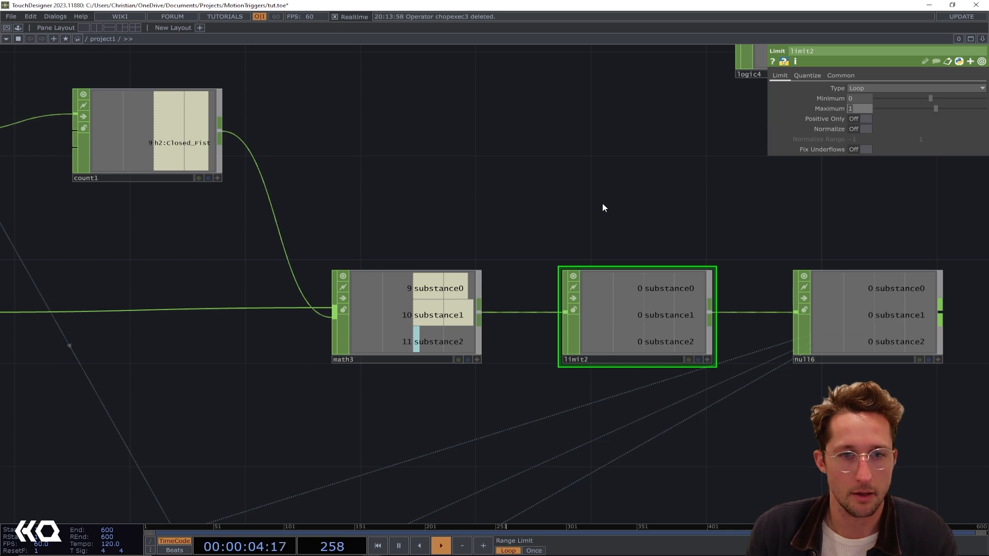
text(3)
key(Return)
Step: Examine the final render at null3 to check how it responds to the hand gestures
scroll(623, 201, down, 5)
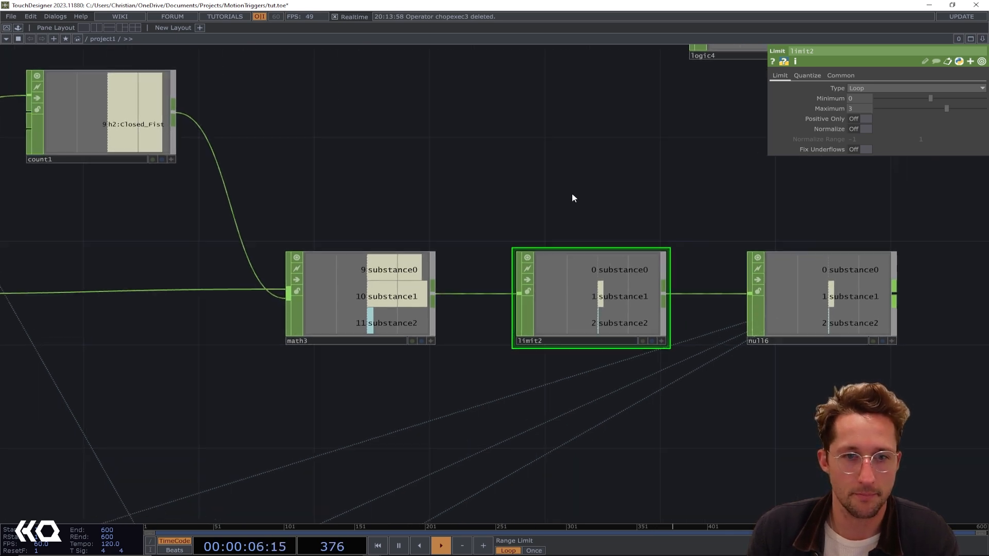
drag(564, 326, 641, 237)
scroll(656, 230, down, 5)
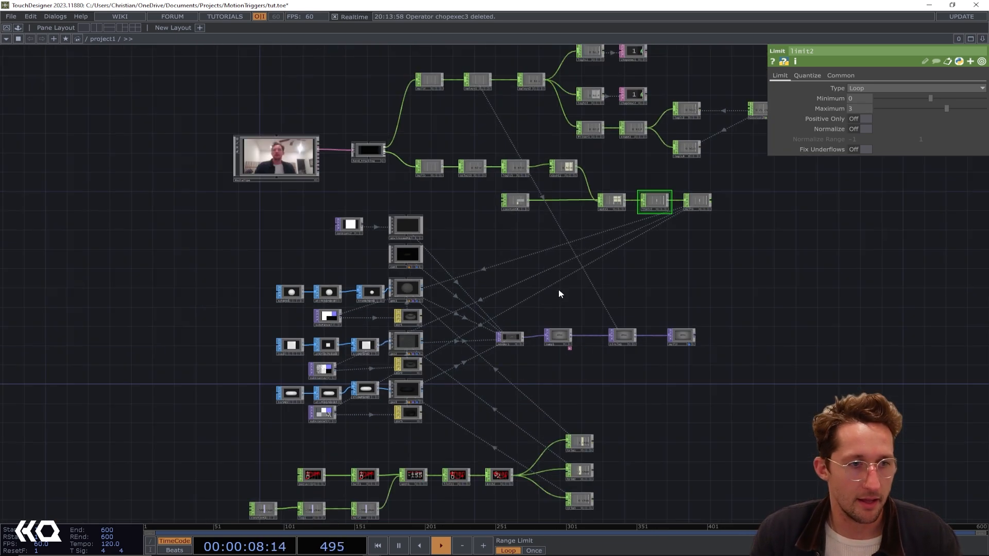
drag(561, 263, 539, 342)
scroll(592, 314, up, 8)
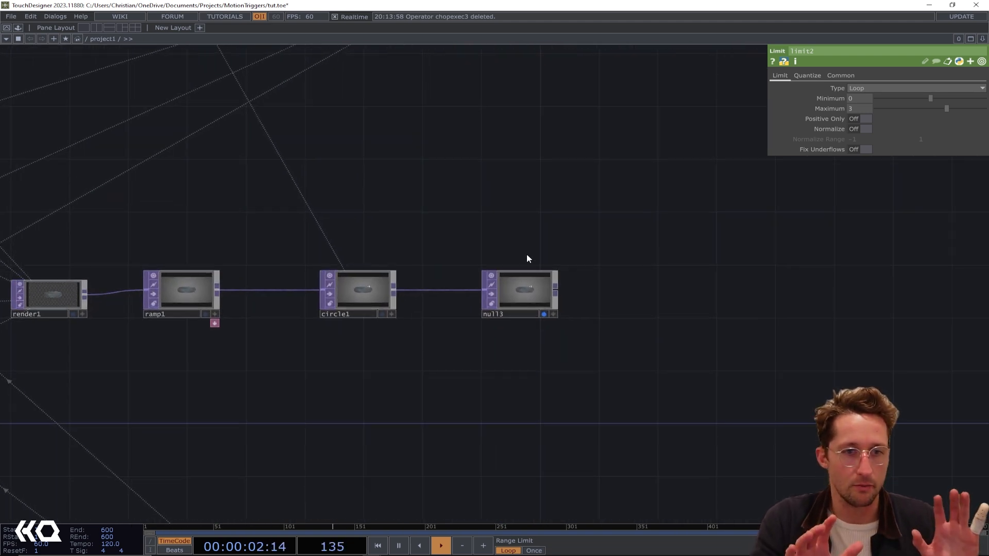
scroll(544, 329, up, 5)
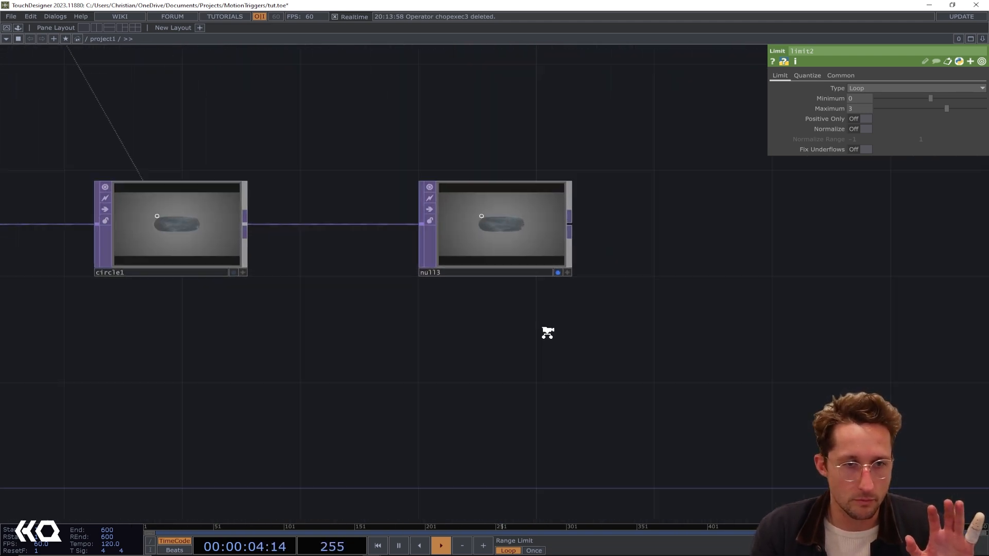
drag(693, 129, 729, 289)
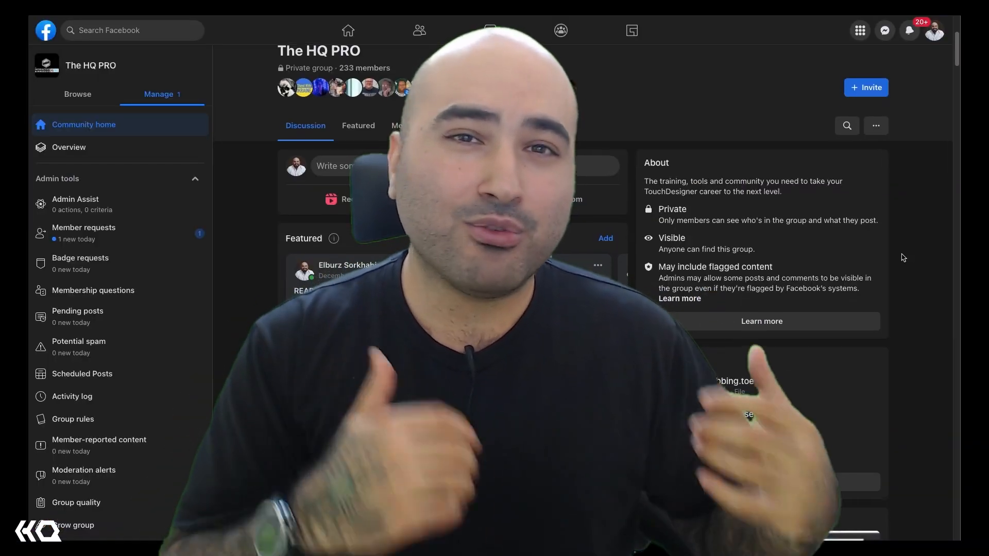
scroll(903, 257, down, 3)
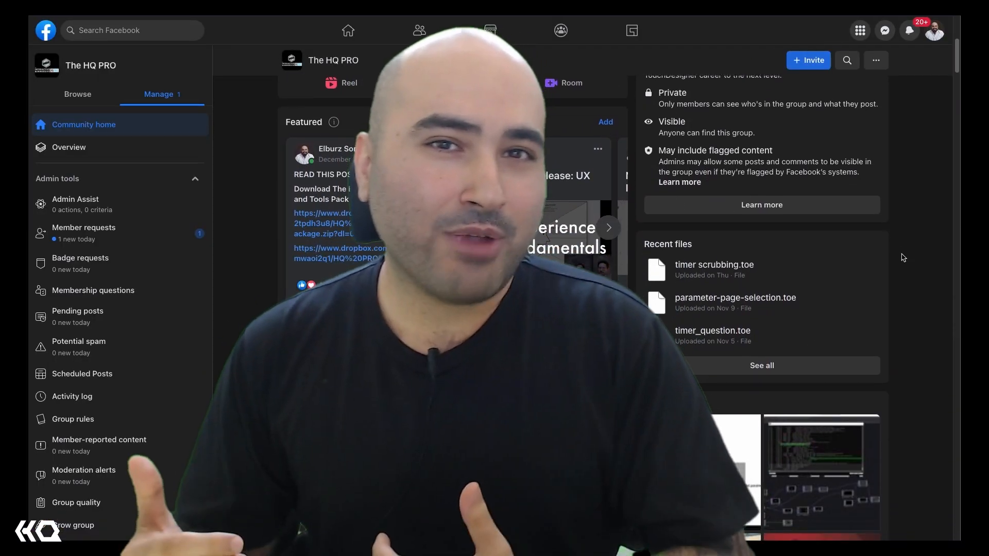
scroll(903, 258, down, 5)
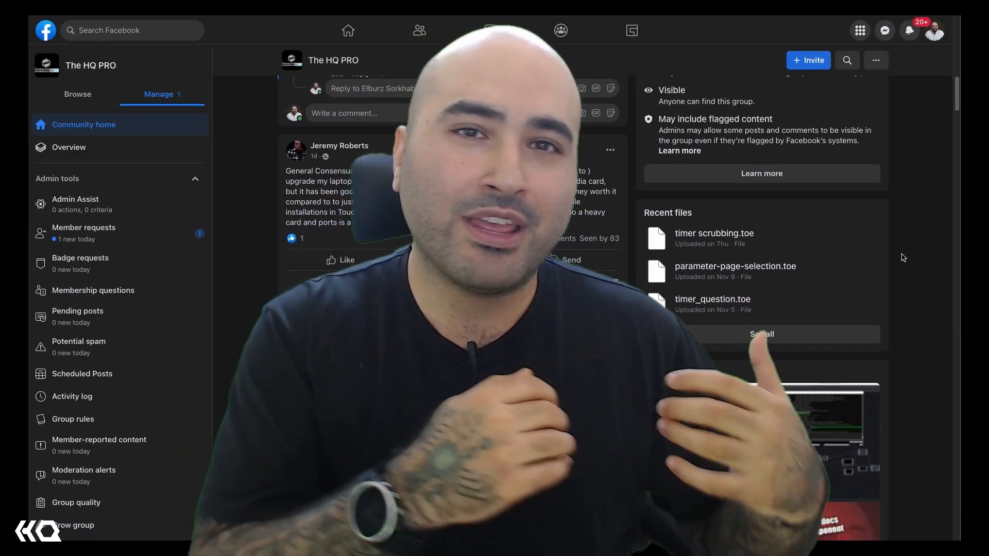
scroll(903, 257, down, 10)
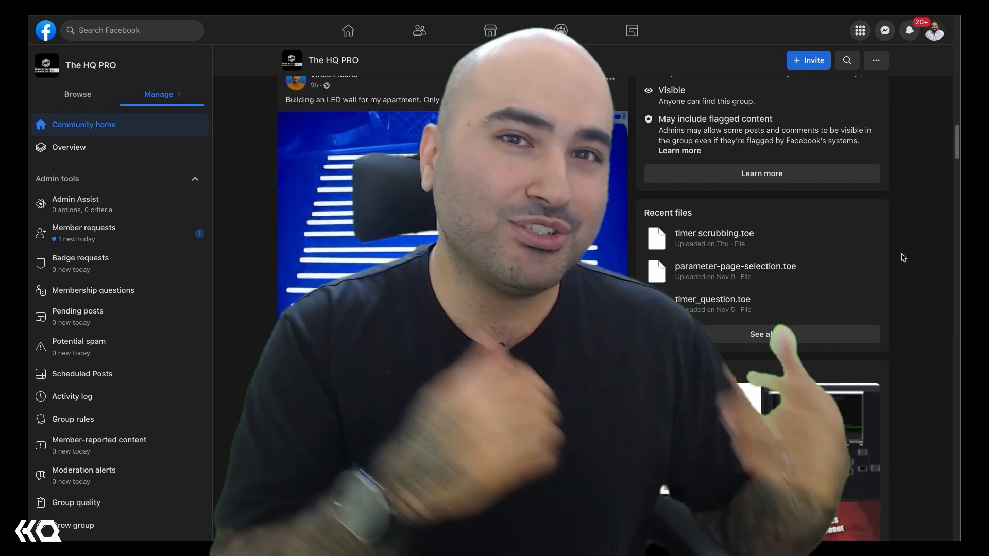
scroll(903, 257, down, 6)
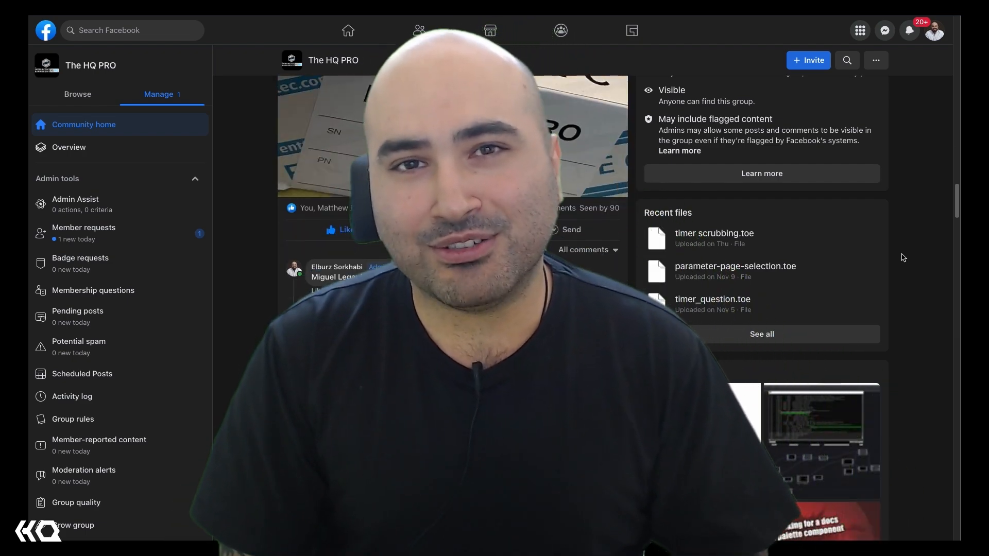